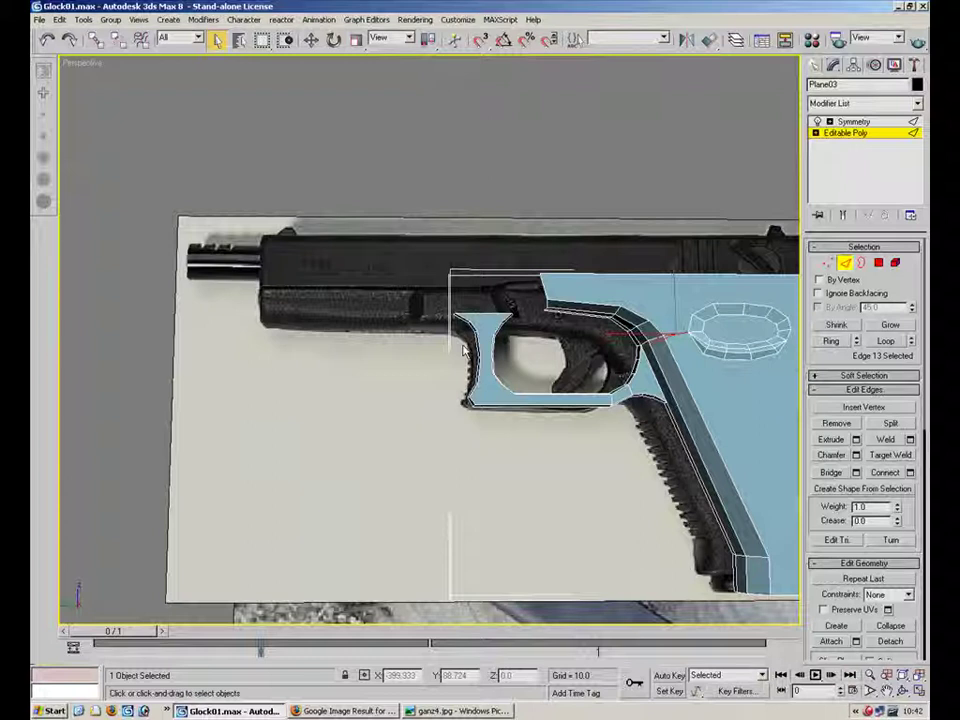
In the Left view, extend the frame's slanted front edge forward above the trigger guard as a new polygon.
right_click(361, 342)
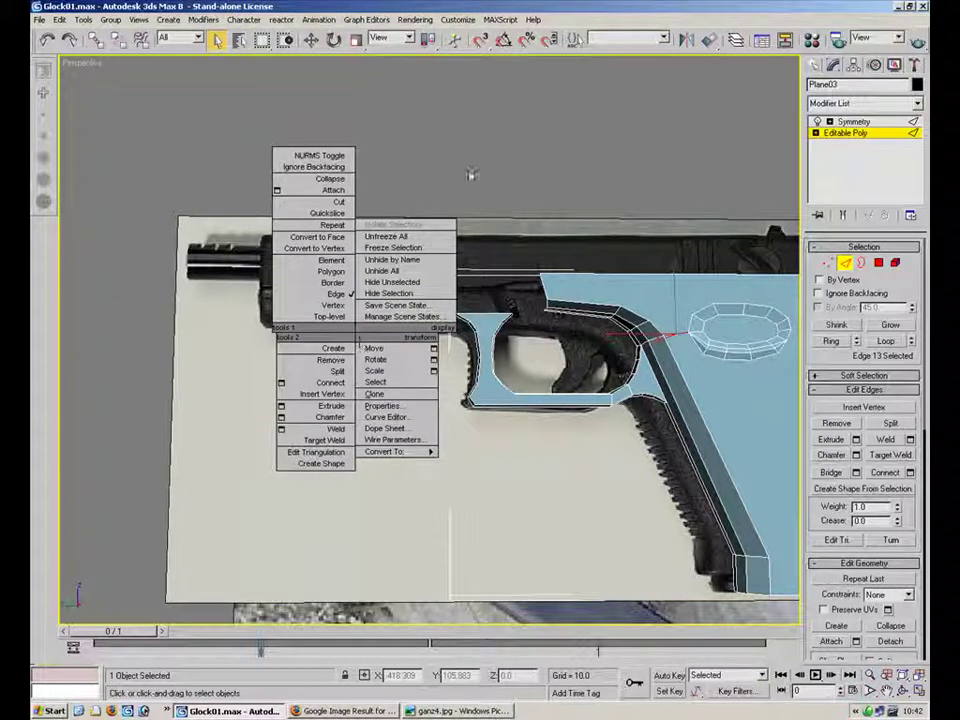
left_click(553, 487)
middle_click_drag(551, 349, 503, 322, "alt")
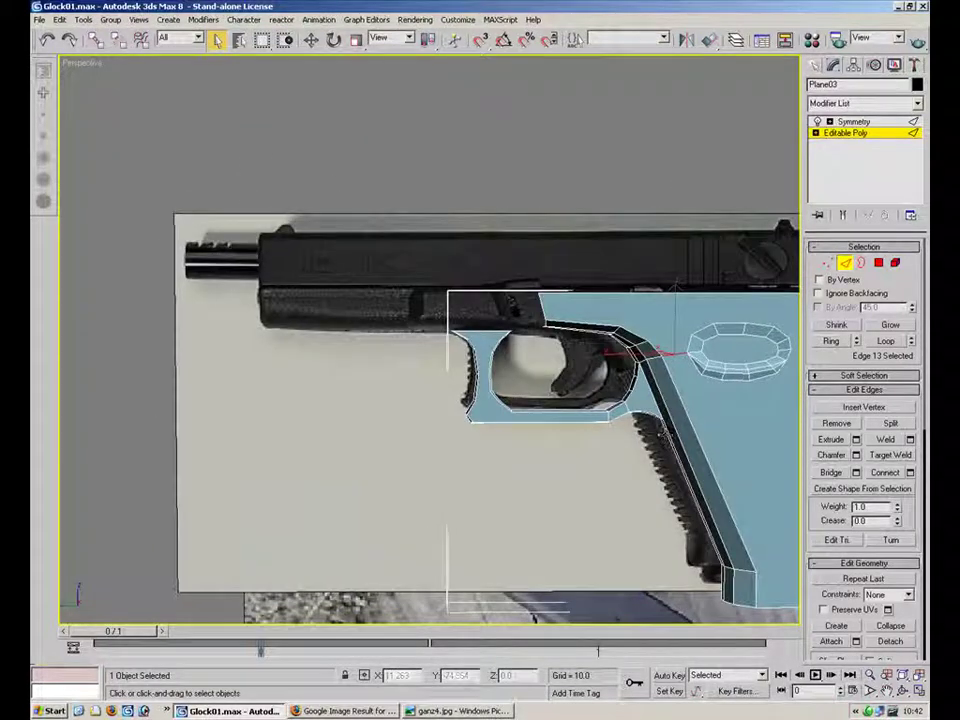
key("alt+w")
right_click(258, 540)
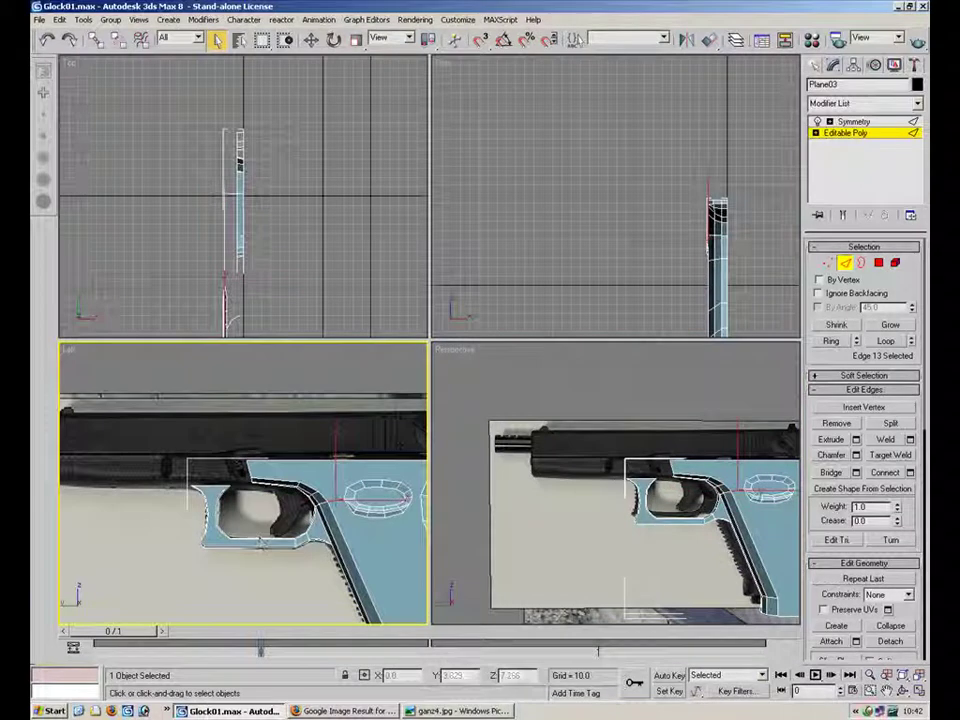
key("alt+w")
scroll(487, 394, "up", 5)
left_click(456, 400)
left_click(312, 41)
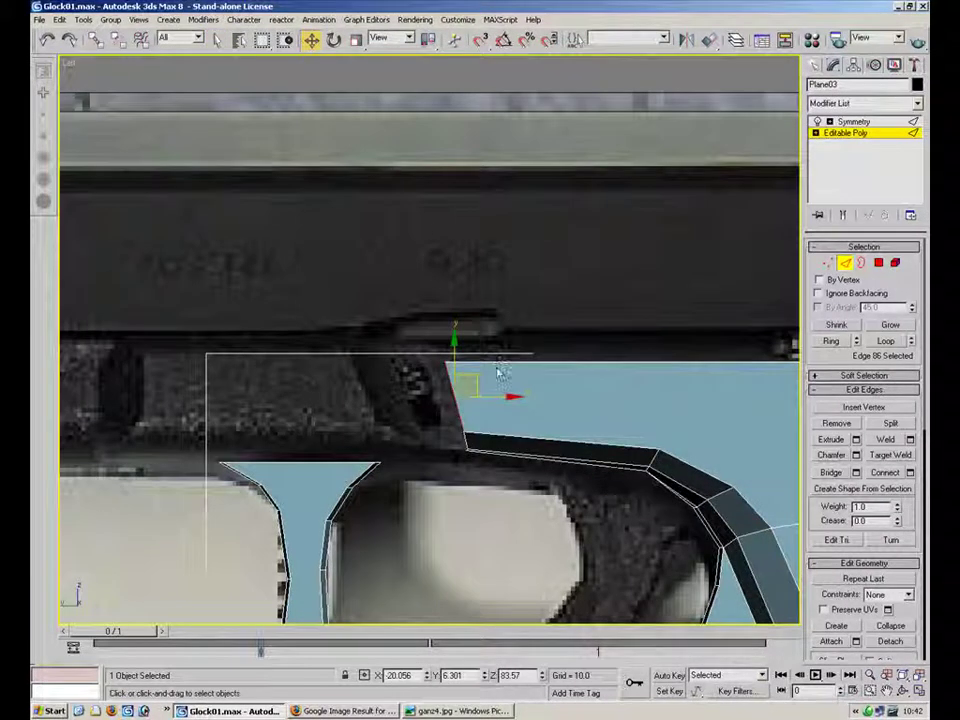
left_click_drag(505, 396, 423, 397)
Move the new edge's upper vertex slightly forward to match the reference and make the model see-through.
key("1")
left_click(410, 360)
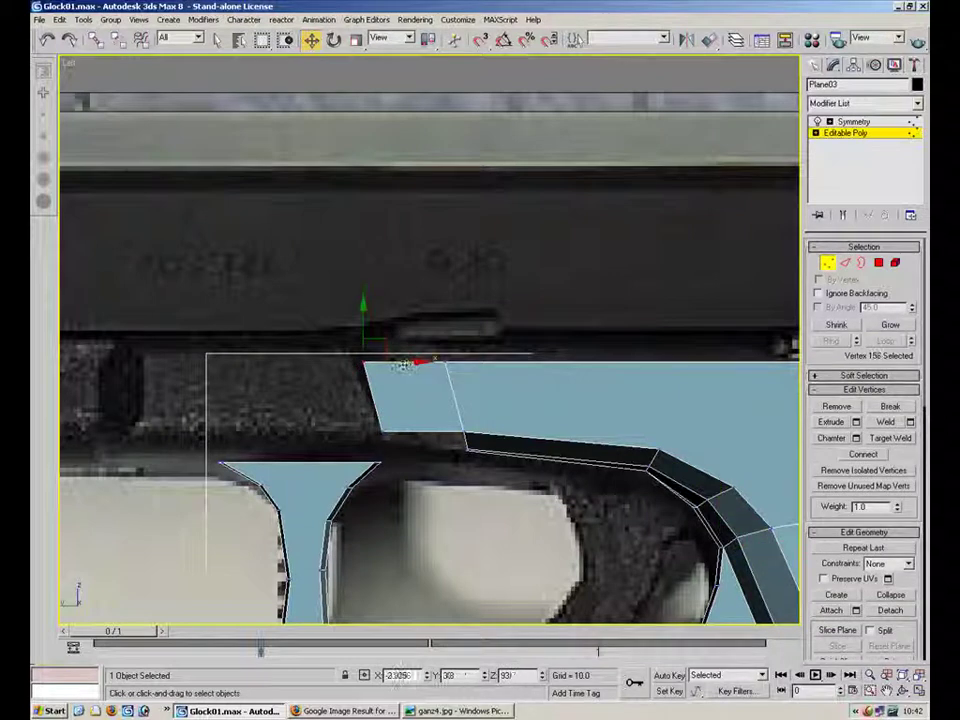
left_click_drag(411, 363, 403, 363)
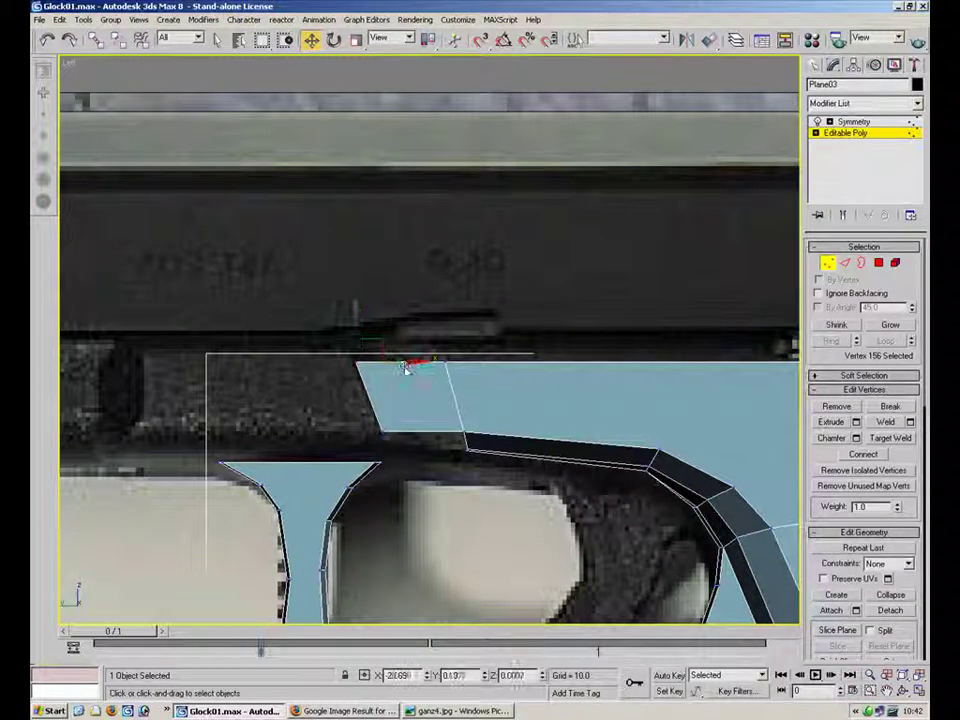
key("alt+x")
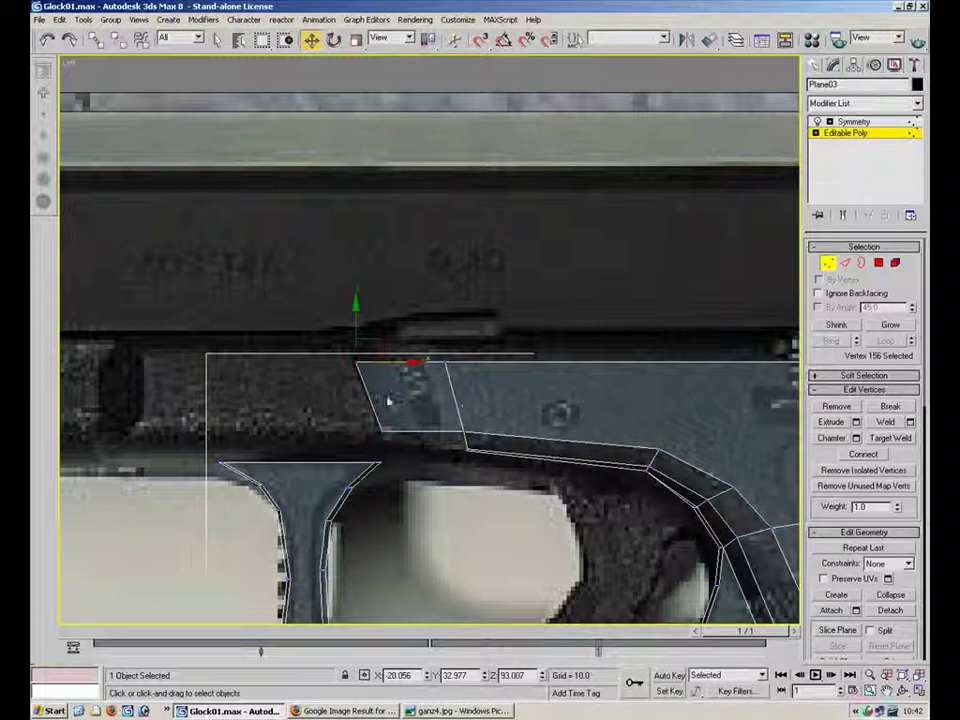
Extend the slanted edge forward to the reference's dark groove and align the new end vertices nearly vertically.
key("2")
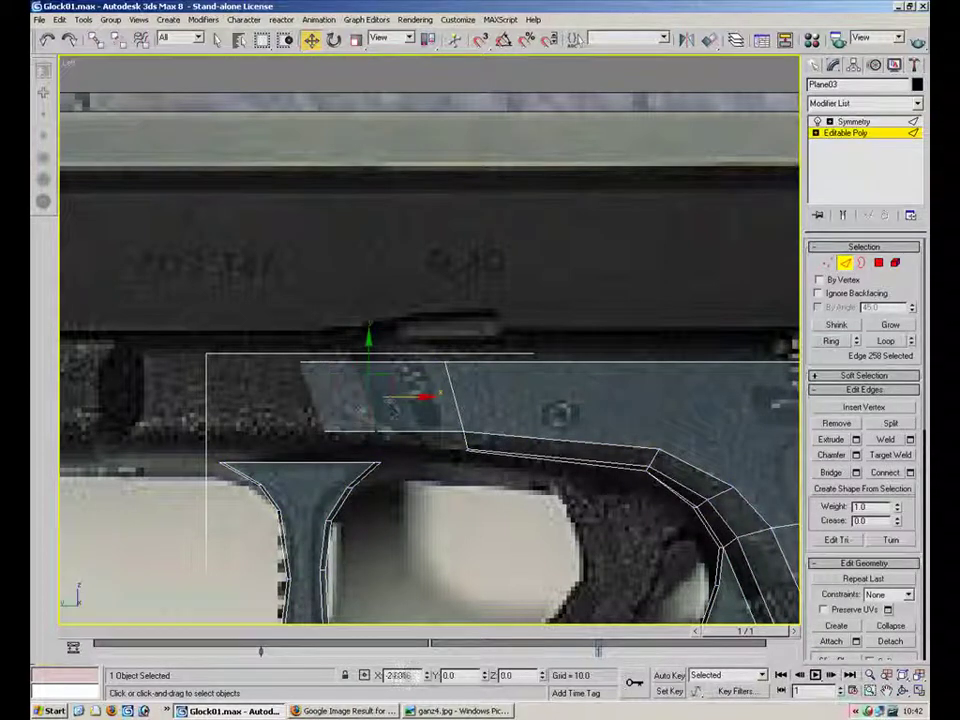
left_click_drag(405, 397, 200, 397, "shift")
middle_click_drag(208, 274, 390, 309)
key("1")
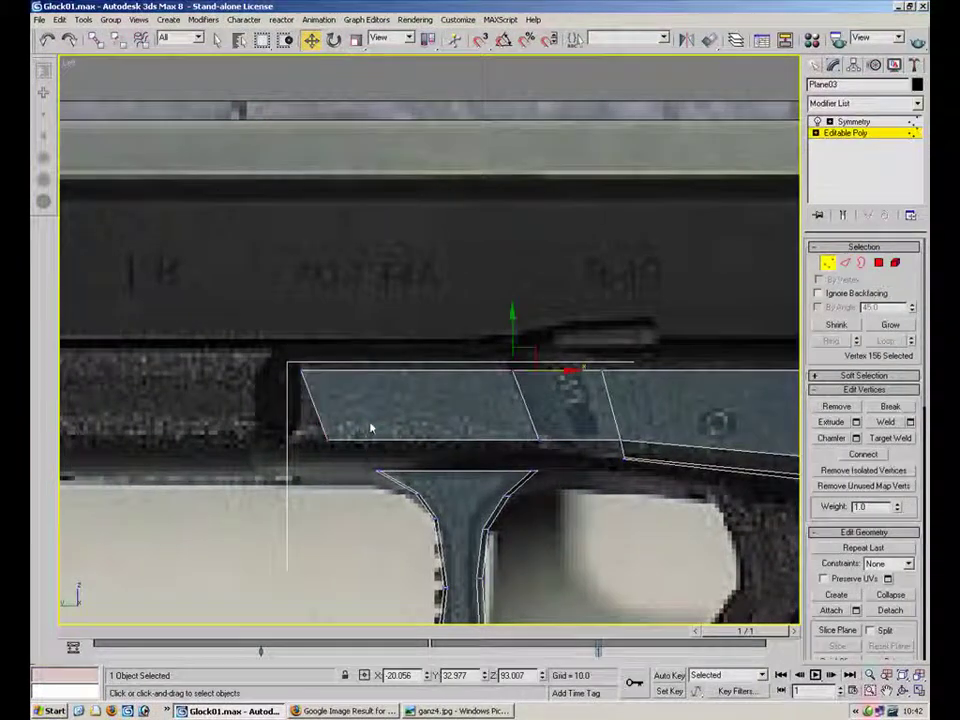
left_click_drag(255, 459, 342, 442)
left_click(298, 373)
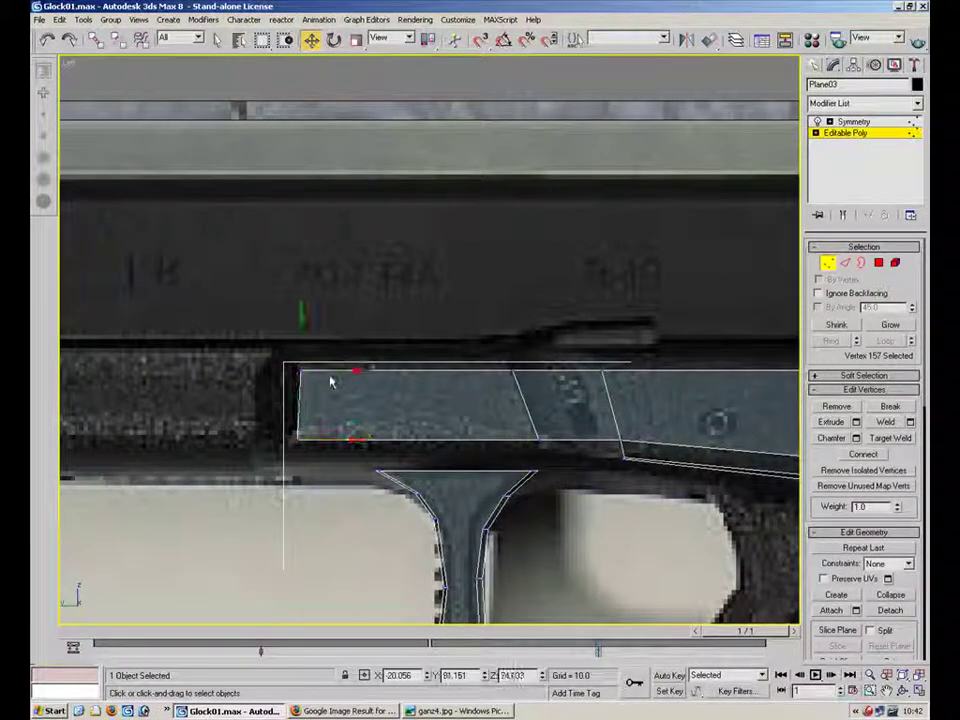
middle_click_drag(333, 377, 508, 349)
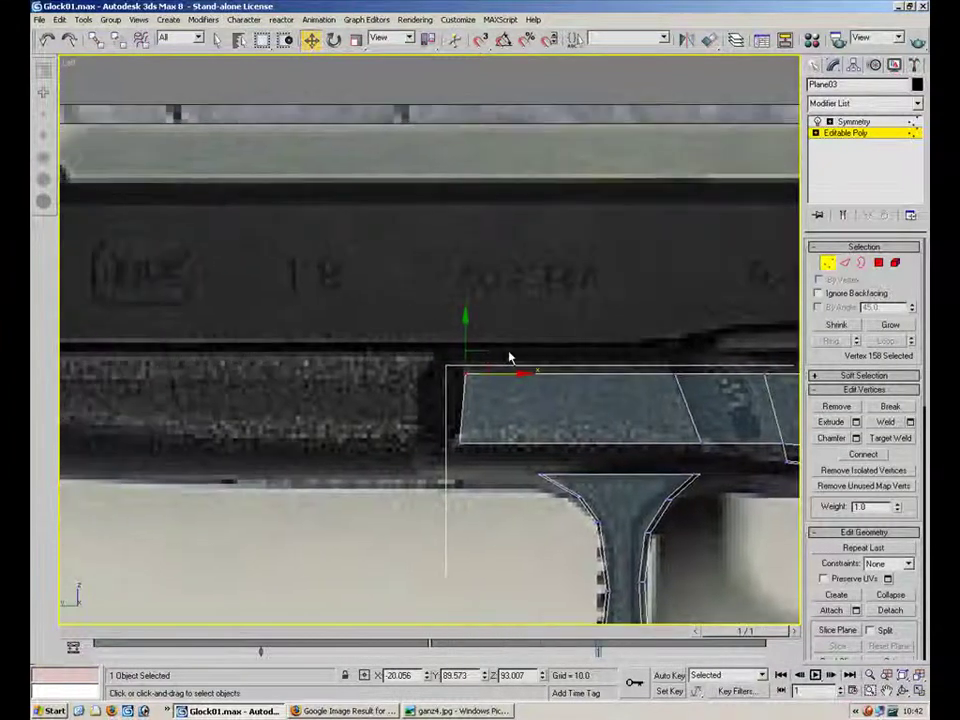
middle_click_drag(281, 379, 429, 371)
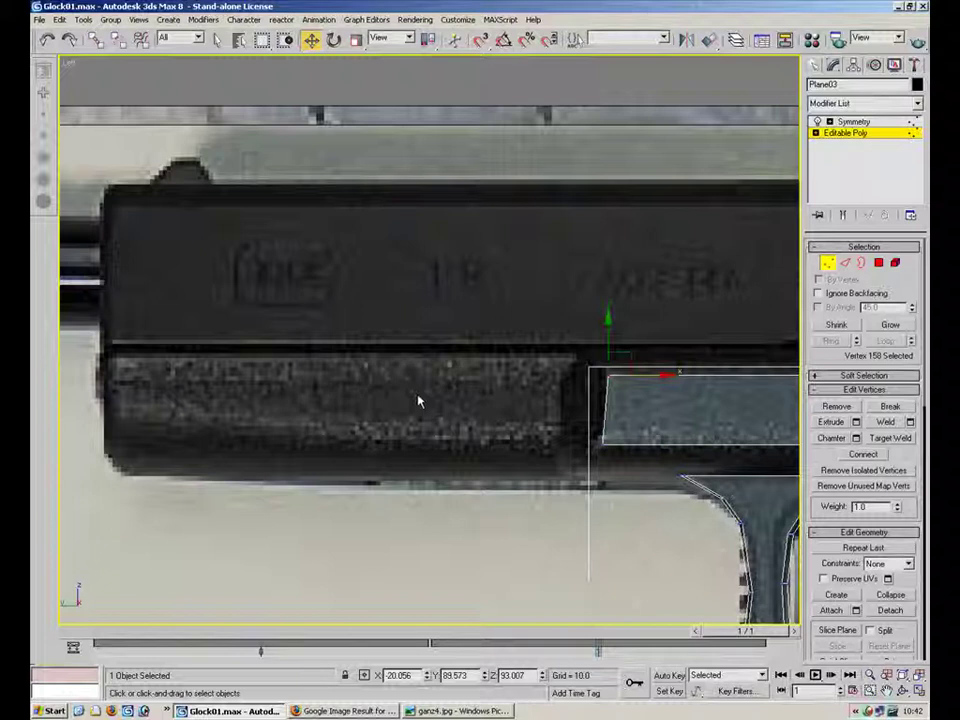
Examine the extended frame section in the Perspective view from several angles against the reference image.
left_click(828, 263)
left_click(921, 695)
middle_click_drag(662, 430, 660, 345)
key("alt+w")
middle_click_drag(632, 525, 544, 514, "alt")
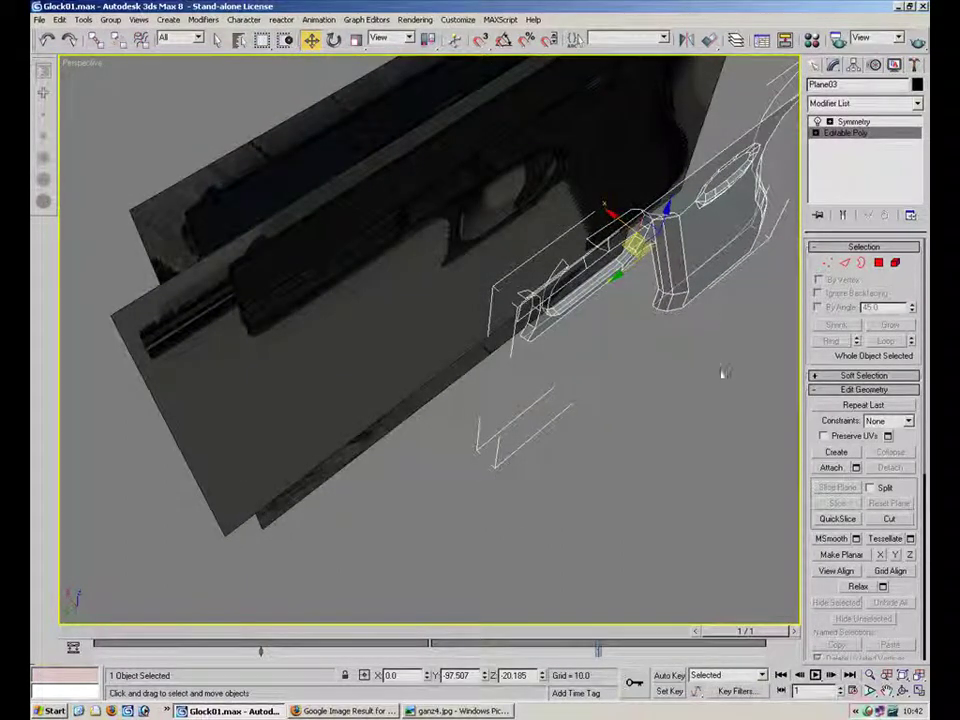
middle_click_drag(727, 370, 632, 390, "alt")
scroll(632, 390, "up", 8)
middle_click_drag(547, 323, 488, 398)
middle_click_drag(490, 291, 505, 392, "alt")
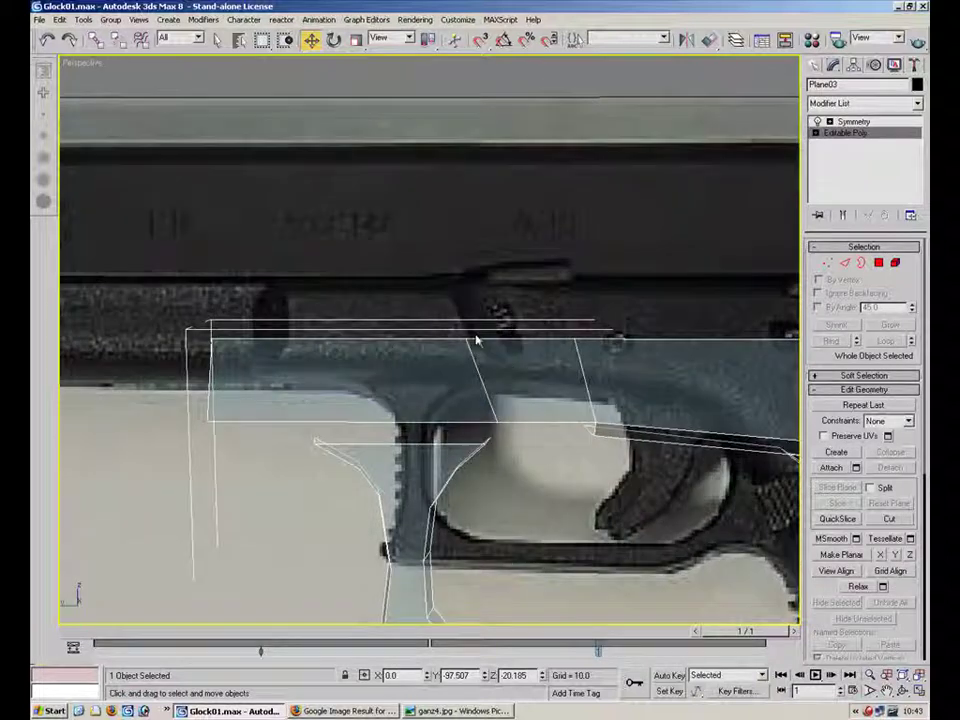
Check the slanted edge's lower vertex against the upper rear corner of the trigger guard.
key("2")
left_click(479, 368)
middle_click_drag(479, 370, 470, 401, "alt")
scroll(470, 401, "up", 2)
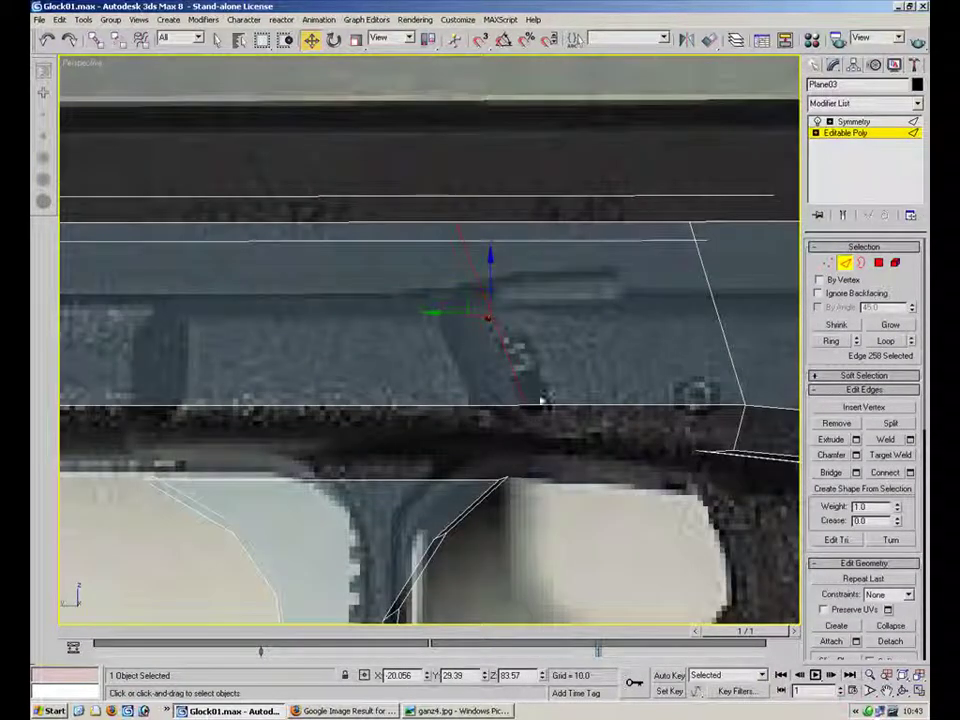
key("1")
left_click(525, 405)
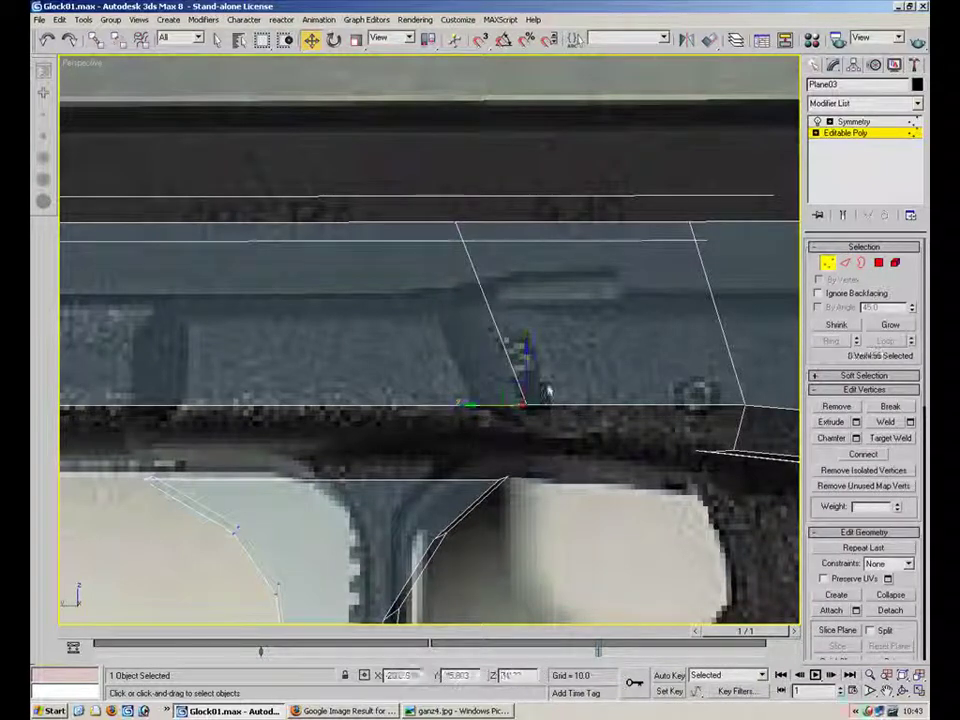
mouse_move(514, 439)
middle_mouse_down()
mouse_move(506, 381)
mouse_move(523, 448)
middle_mouse_up()
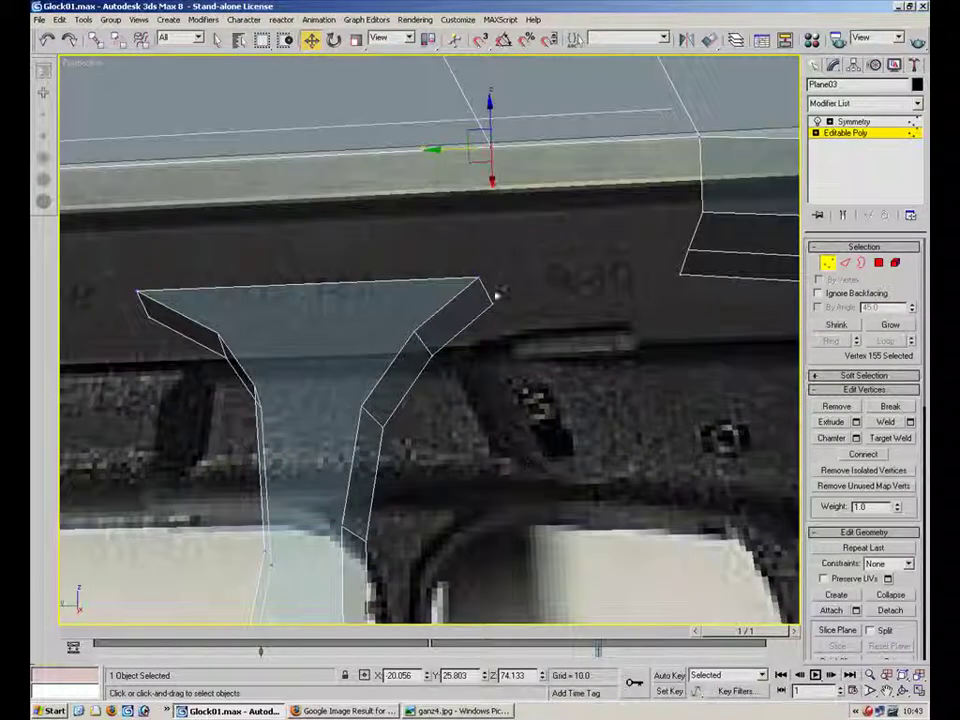
left_click_drag(500, 299, 429, 361)
left_click_drag(520, 136, 472, 165)
middle_click_drag(572, 206, 498, 109, "alt")
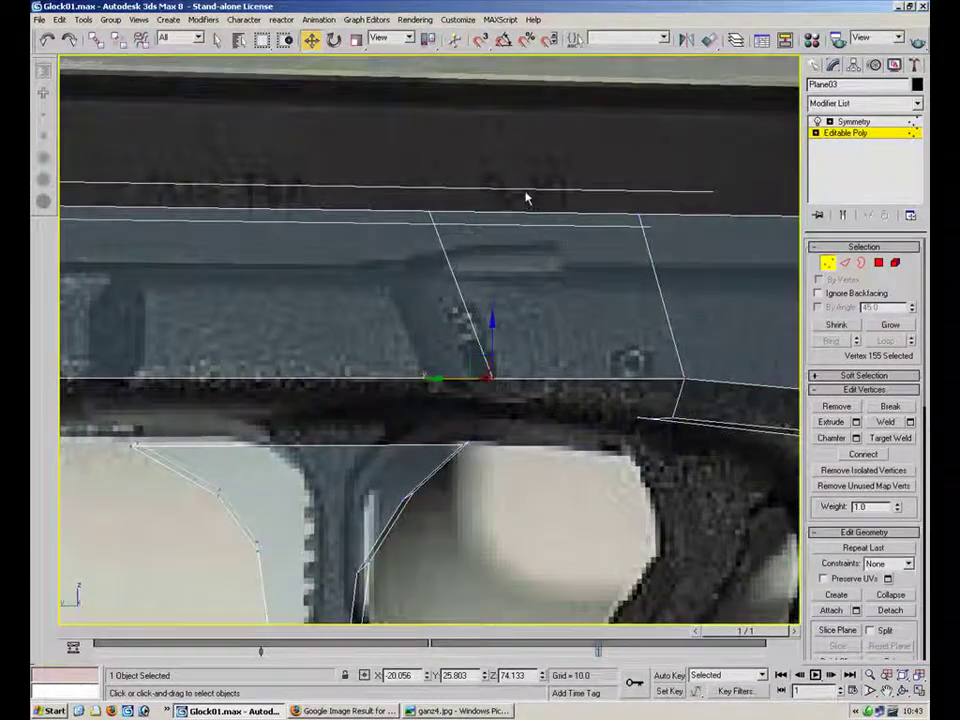
Connect the upper and lower edges of the short slanted frame section with 3 segments and slide 0.
key("2")
mouse_move(546, 305)
middle_mouse_down("alt")
mouse_move(555, 289)
mouse_move(536, 313)
mouse_move(516, 285)
mouse_move(536, 307)
middle_mouse_up("alt")
key("shift+z")
left_click_drag(516, 222, 501, 516)
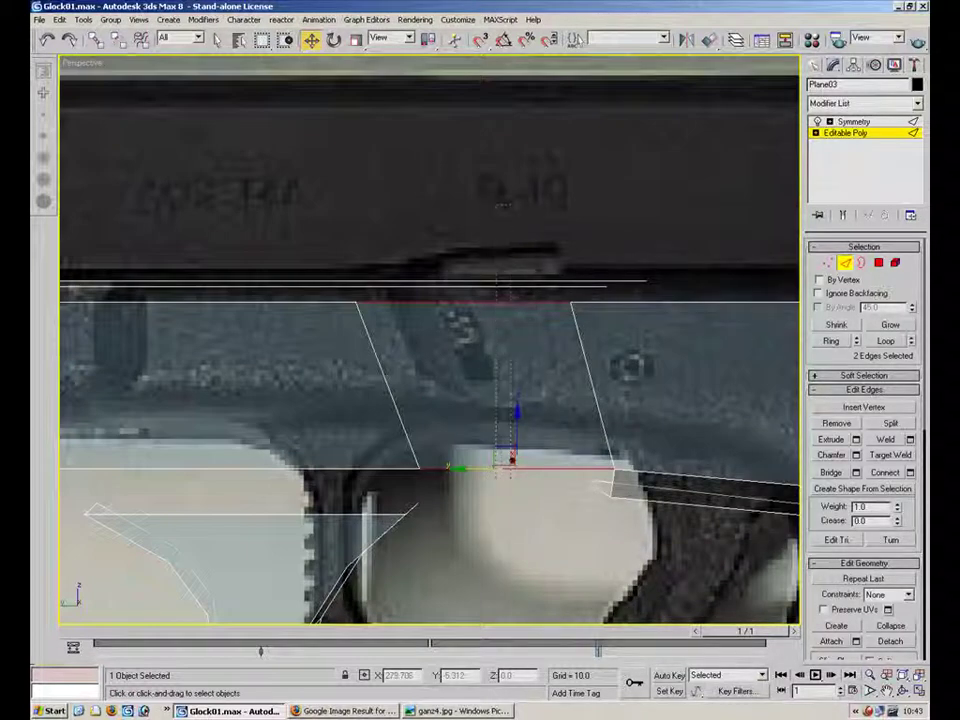
left_click(911, 474)
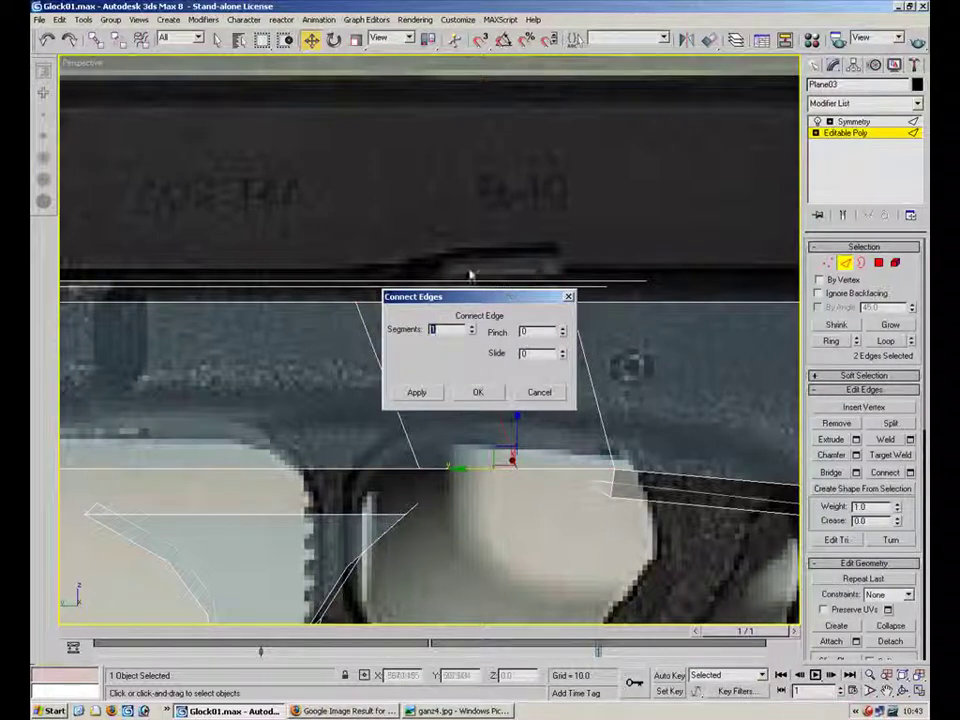
left_click_drag(480, 299, 253, 120)
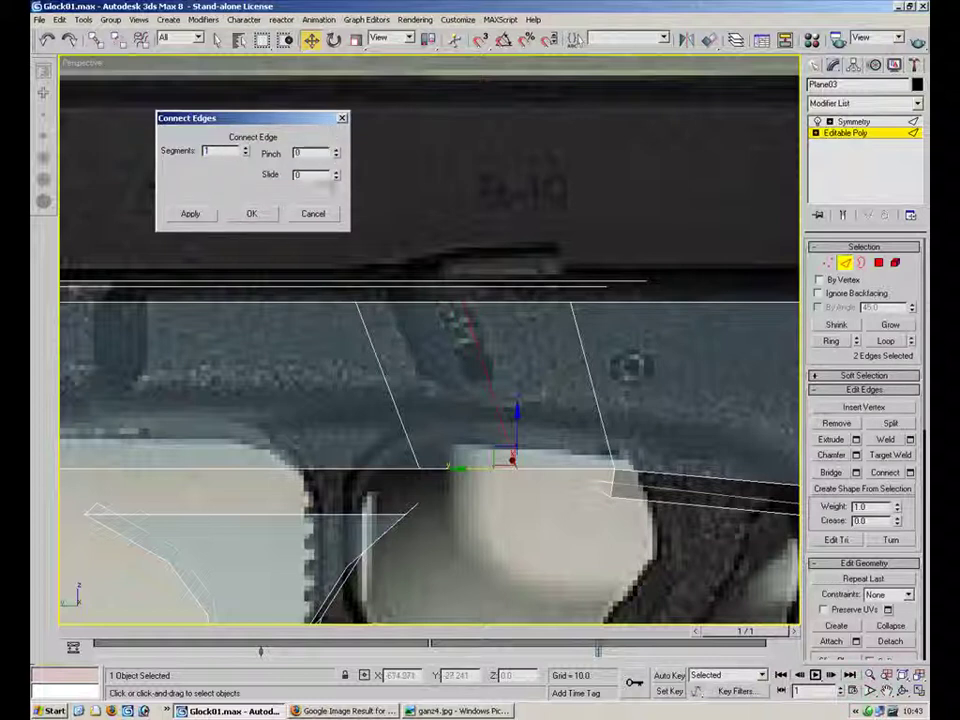
mouse_move(337, 176)
left_mouse_down()
mouse_move(334, 88)
mouse_move(336, 184)
left_mouse_up()
left_click_drag(336, 259, 332, 192)
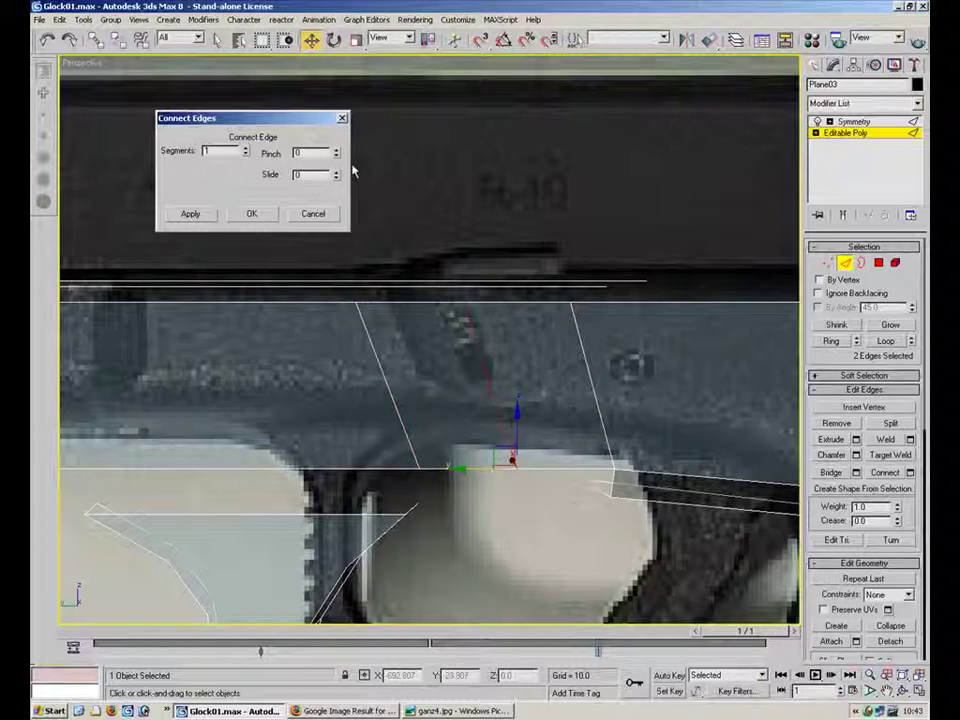
left_click_drag(337, 176, 316, 290)
left_click_drag(293, 199, 339, 216)
left_click(244, 147)
left_click(244, 147)
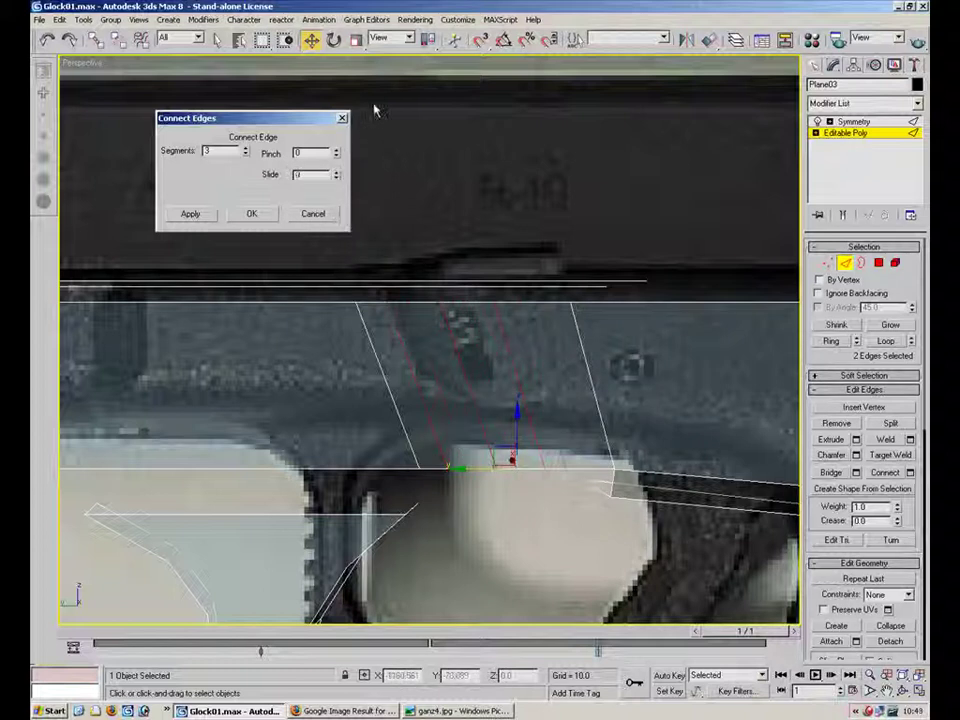
left_click(252, 213)
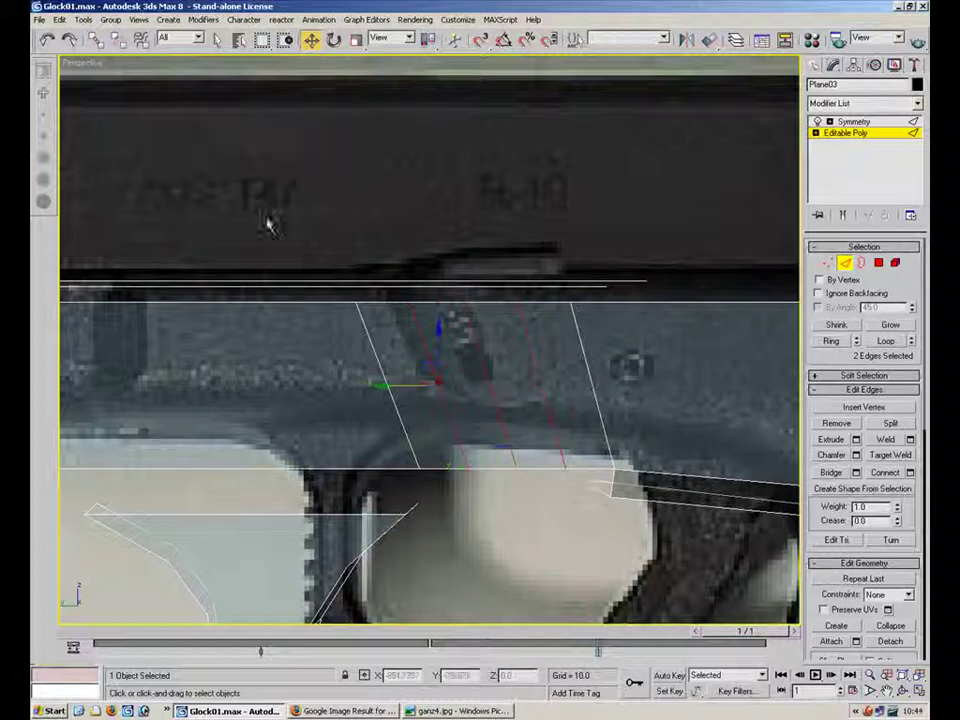
Select the six vertices of the three connecting edges and move them inward to X about -18.1.
key("1")
key("alt+w")
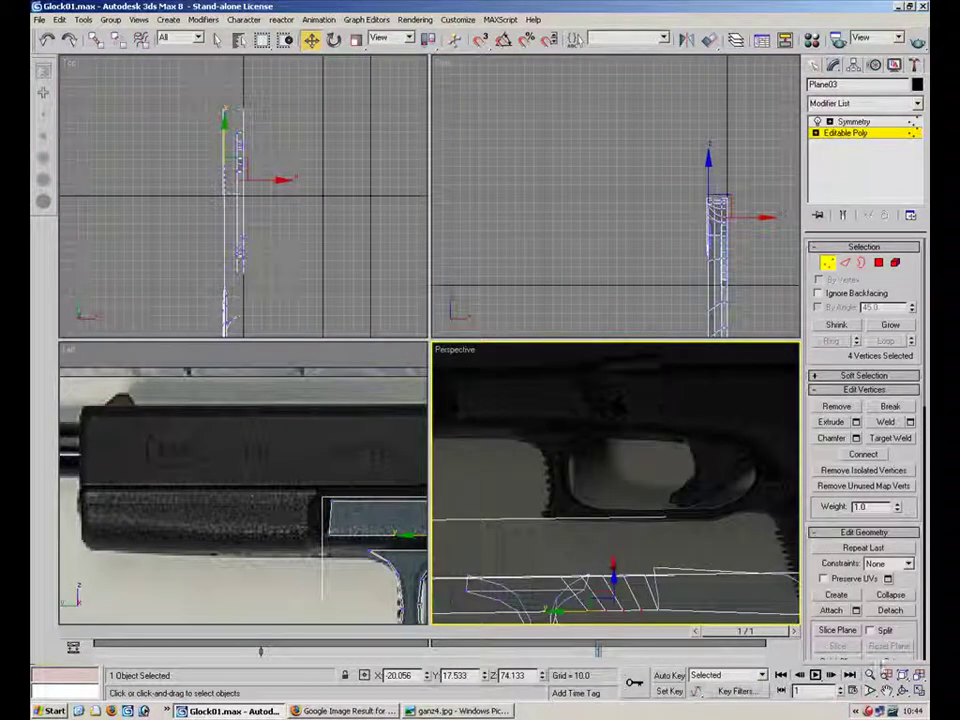
key("alt+w")
middle_click_drag(541, 428, 516, 349, "alt")
left_click_drag(492, 259, 379, 290, "ctrl")
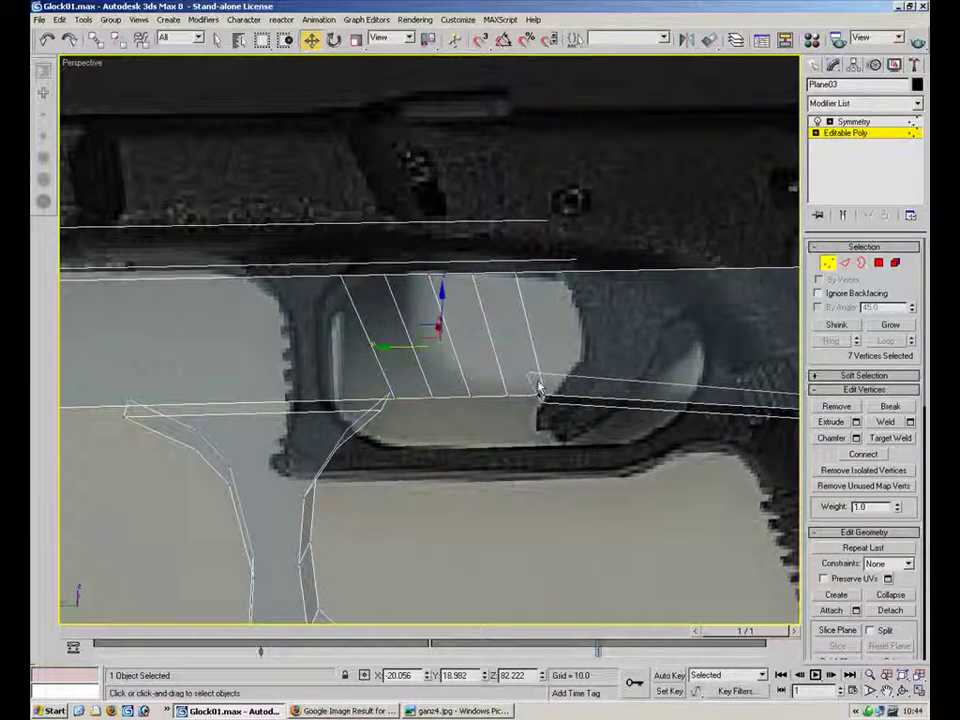
left_click(391, 395, "alt")
middle_click_drag(428, 440, 495, 199, "alt")
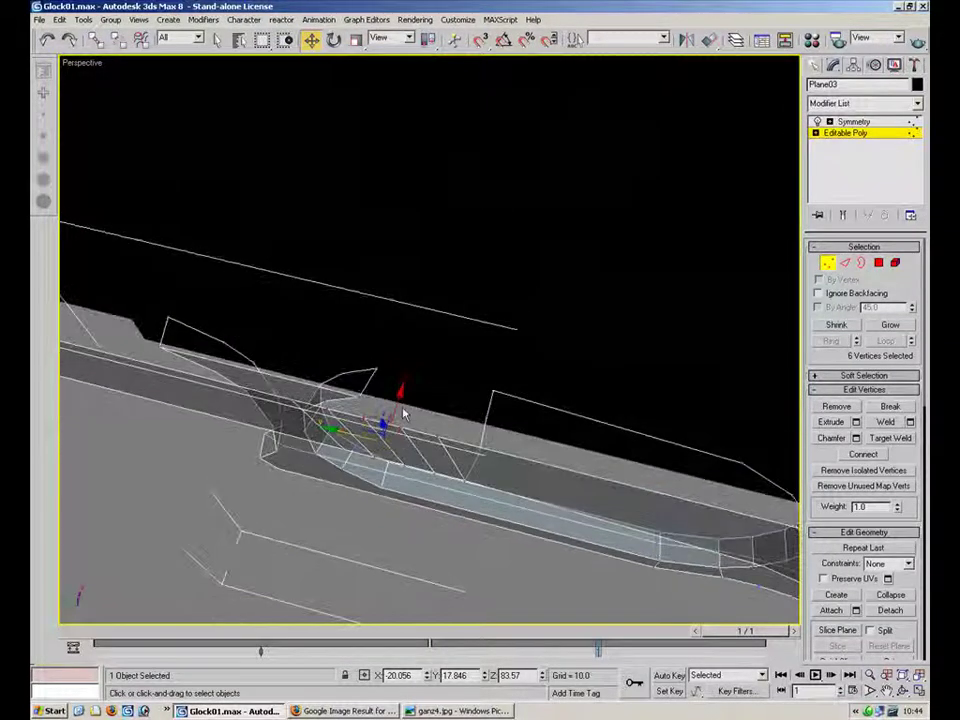
left_click_drag(397, 410, 401, 396)
middle_click_drag(450, 245, 466, 469, "alt")
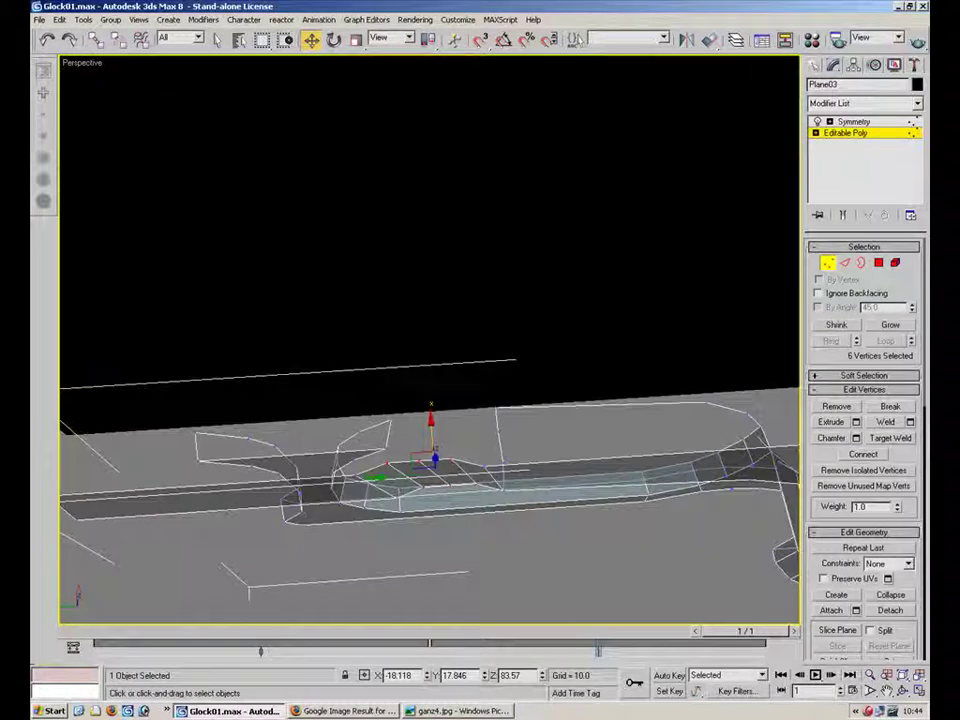
Fine-tune the recess depth by moving the three connecting edges to X about -17.4.
key("2")
middle_click_drag(458, 455, 461, 368, "alt")
scroll(471, 421, "up", 4)
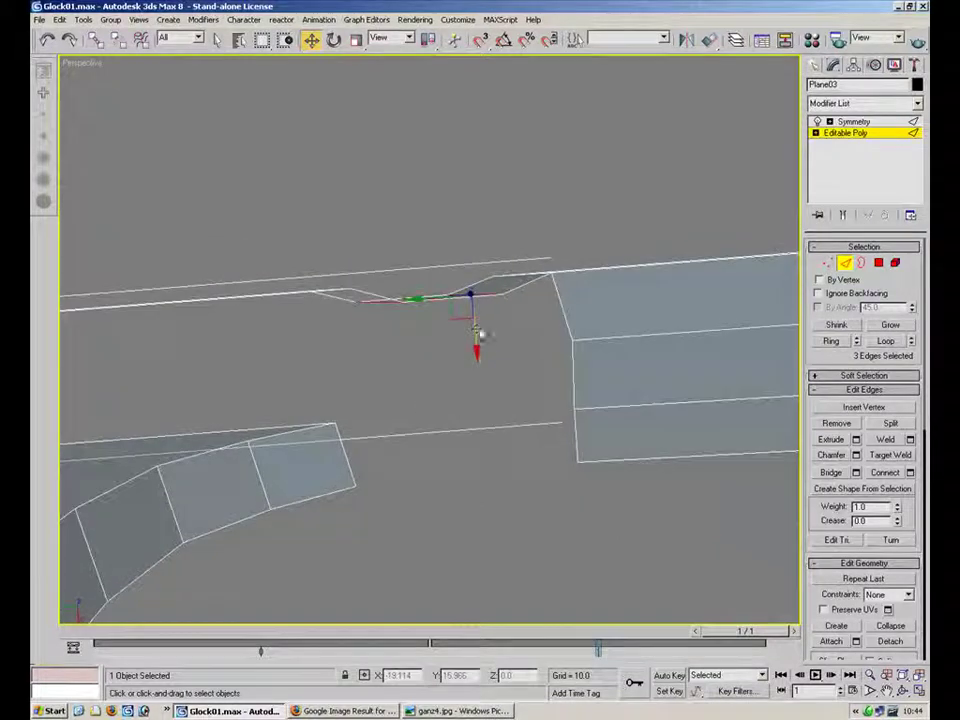
left_click_drag(475, 328, 475, 324)
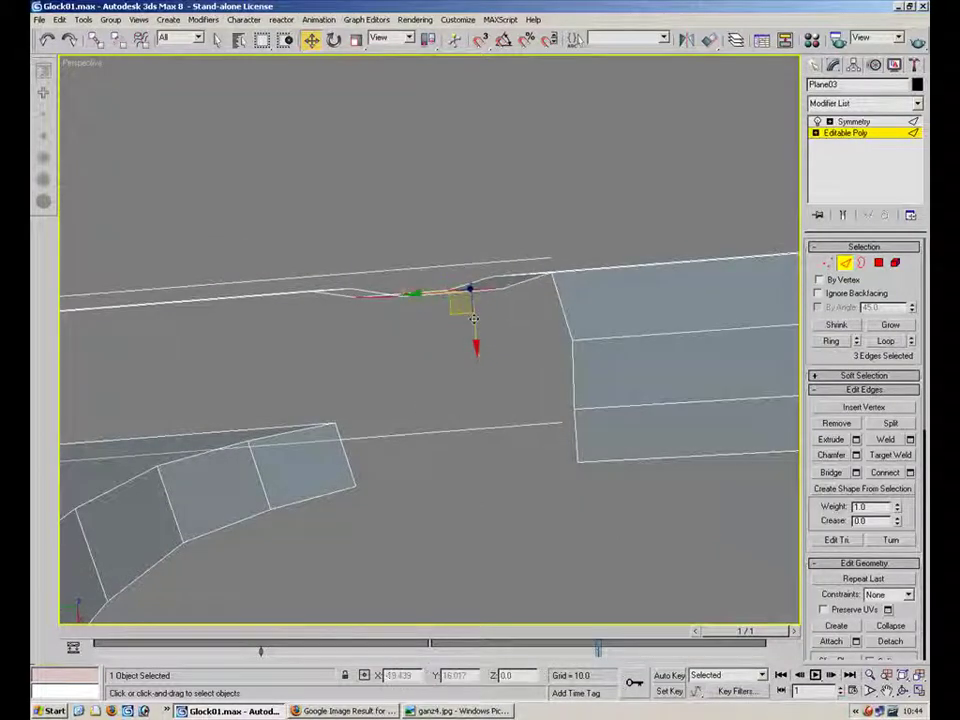
middle_click_drag(474, 323, 465, 414, "alt")
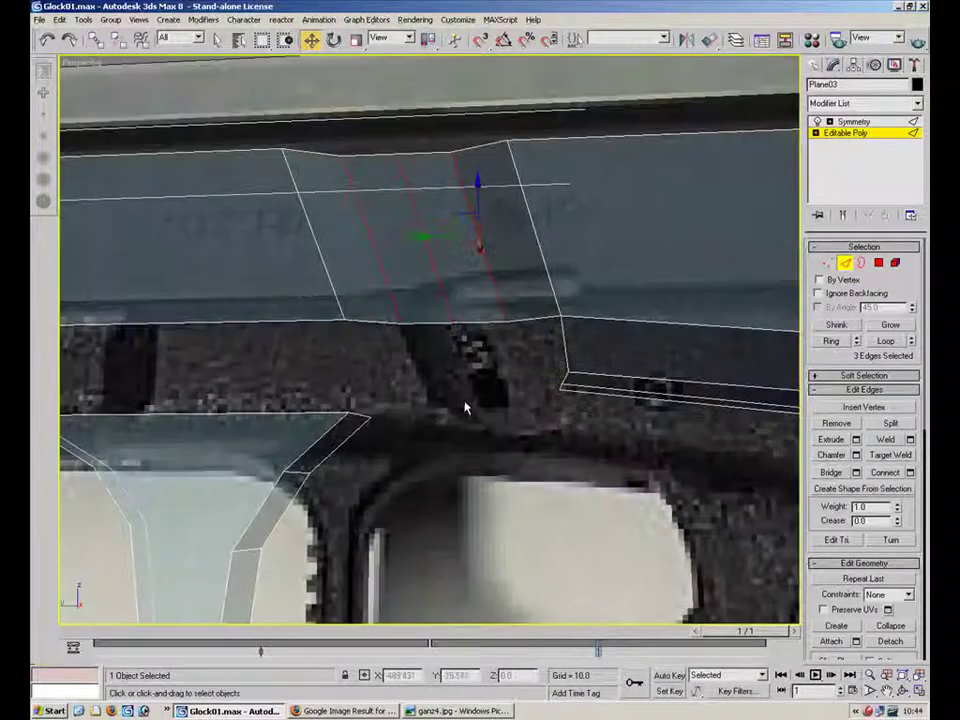
Move the middle connecting edge's two vertices further inward to X about -16.2 to round the recess.
key("1")
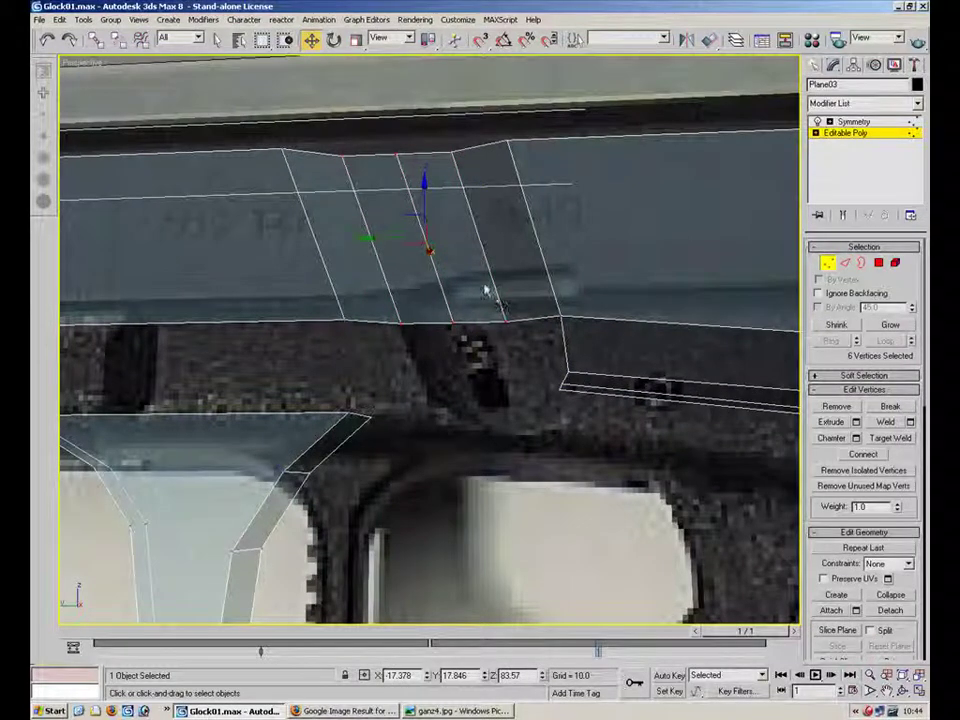
left_click(398, 154)
left_click(452, 322, "ctrl")
middle_click_drag(444, 319, 446, 265, "alt")
middle_click_drag(440, 350, 407, 363, "alt")
left_click_drag(424, 336, 432, 322)
middle_click_drag(457, 294, 514, 71, "alt")
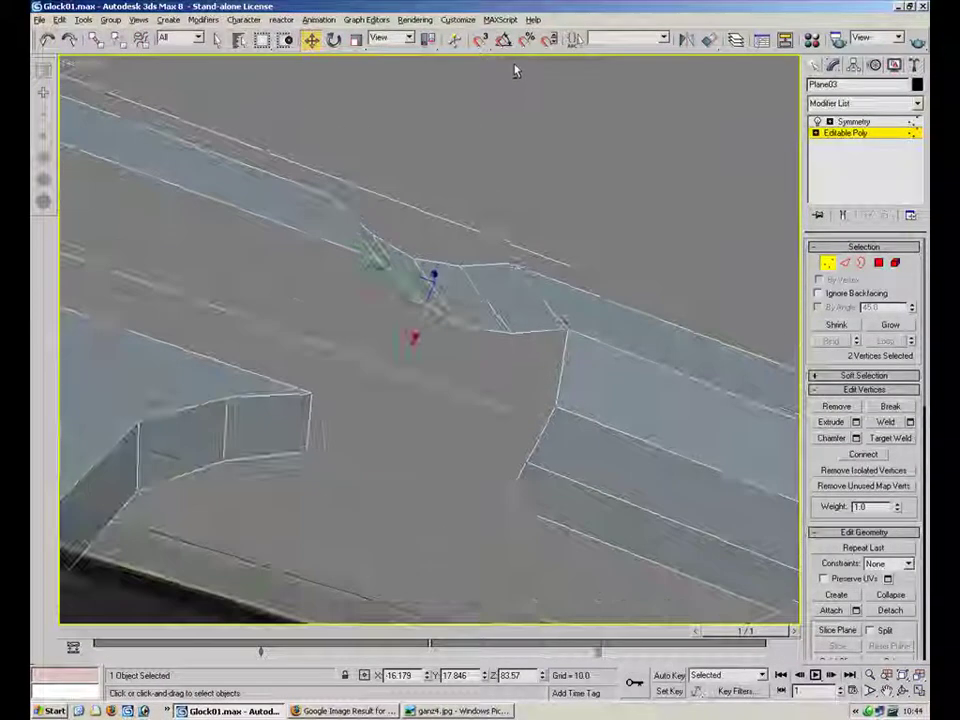
Extrude the three edges below the recess's rear end forward by about 22 units along Y to form faces under it.
mouse_move(524, 316)
middle_mouse_down("alt")
mouse_move(506, 315)
mouse_move(493, 360)
mouse_move(501, 354)
middle_mouse_up("alt")
key("2")
left_click(568, 317)
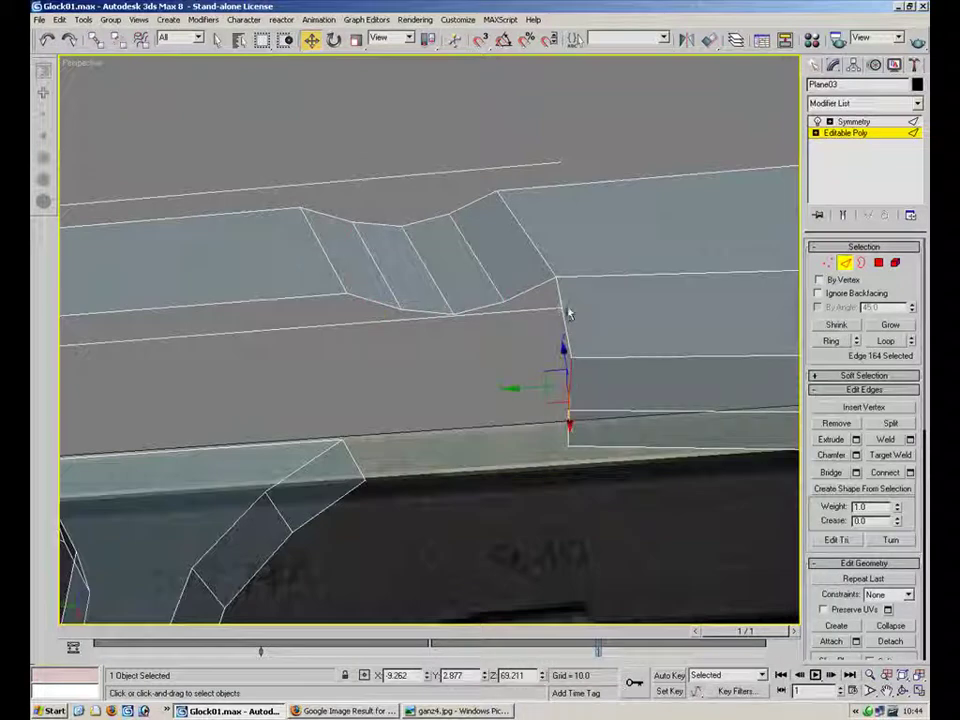
left_click(573, 426, "ctrl")
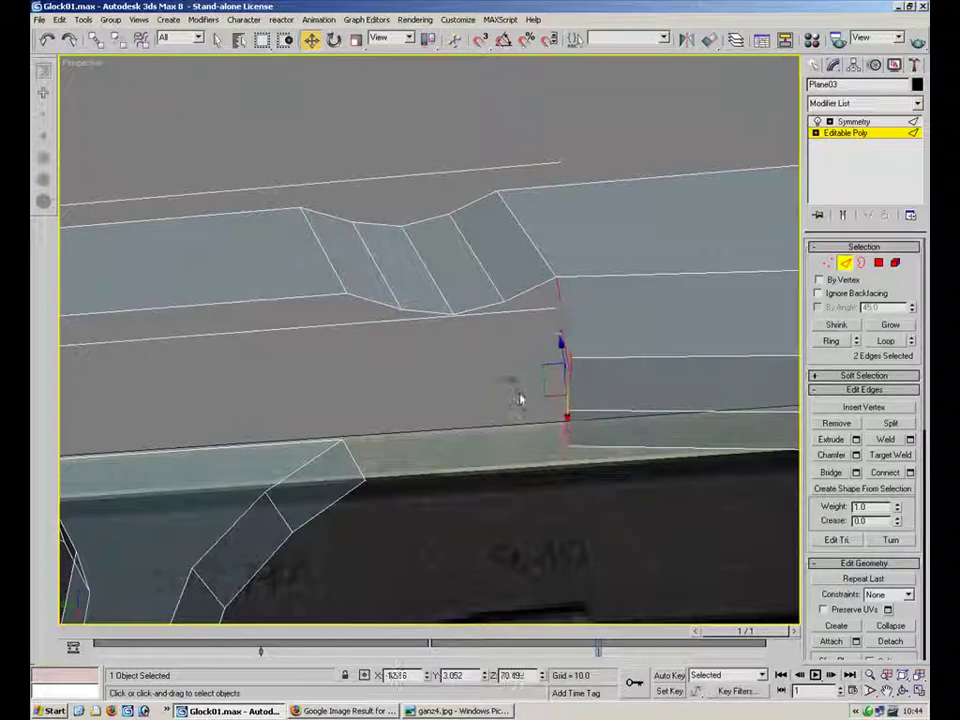
left_click_drag(514, 381, 320, 393, "shift")
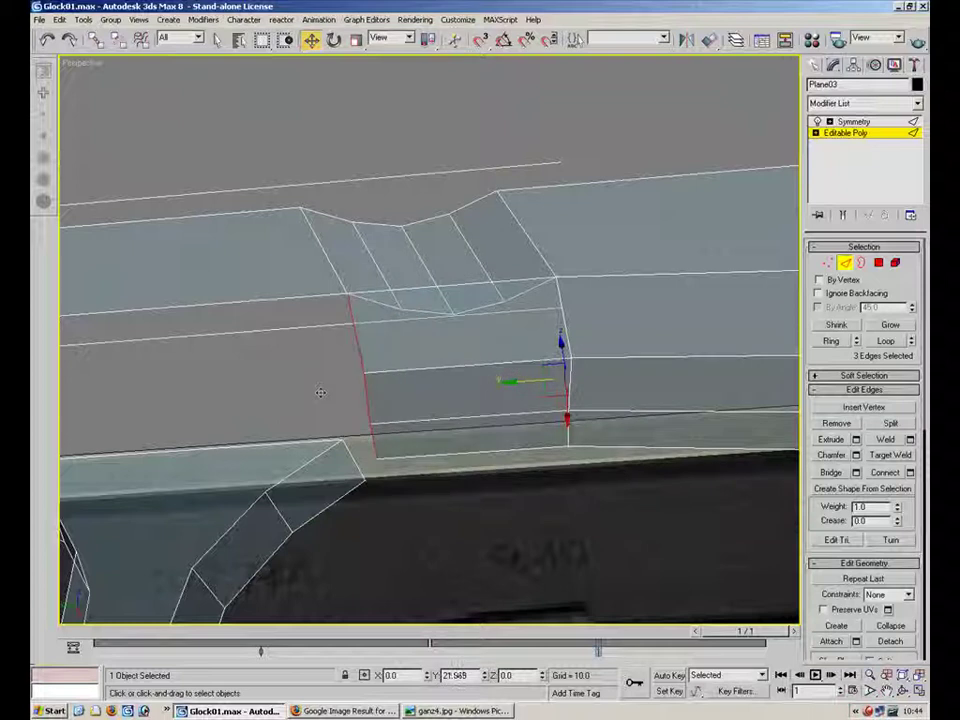
middle_click_drag(388, 398, 404, 460, "alt")
middle_click_drag(385, 310, 403, 516, "alt")
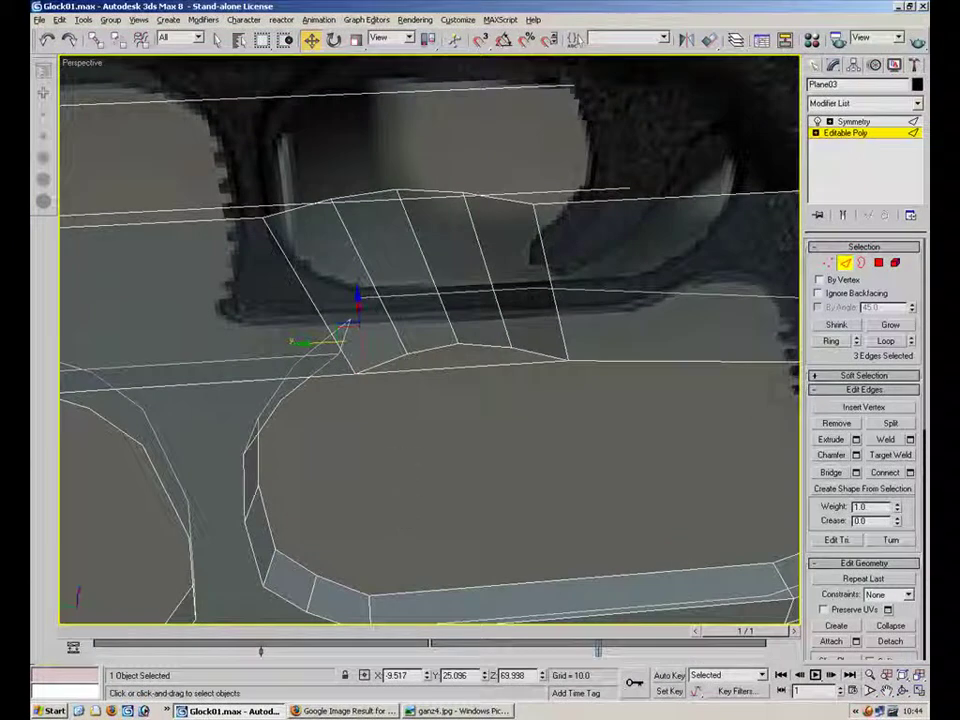
Insert three vertices along the top edge of the new face beneath the recess, matching the recess's segment spacing.
left_click(857, 408)
middle_click_drag(457, 381, 491, 251, "alt")
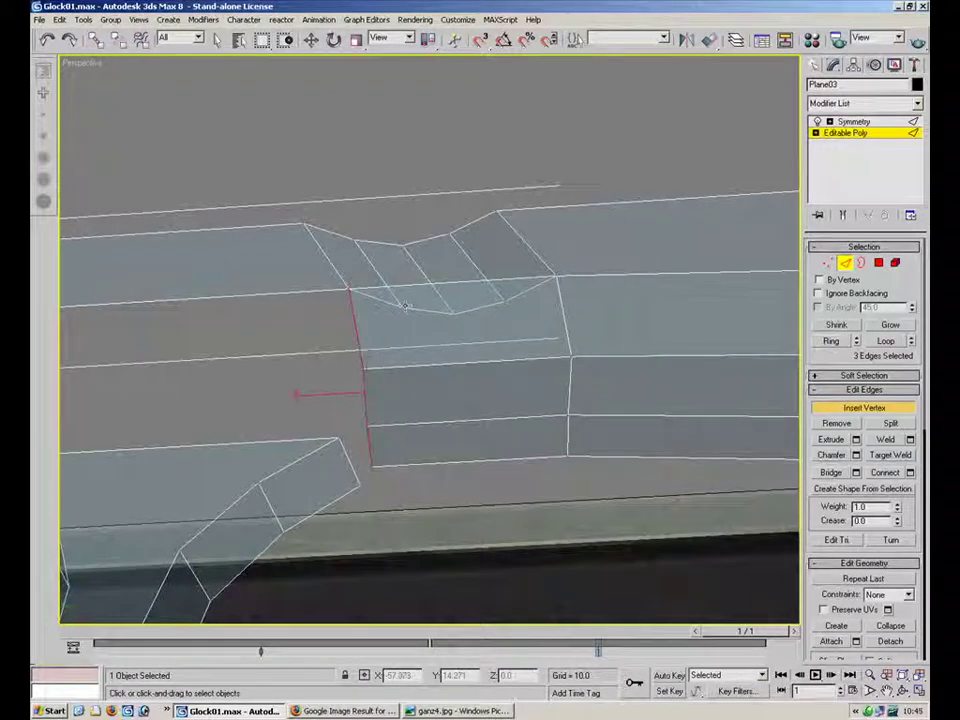
middle_click_drag(465, 244, 471, 270, "alt")
middle_click_drag(414, 262, 401, 291, "alt")
scroll(450, 245, "up", 3)
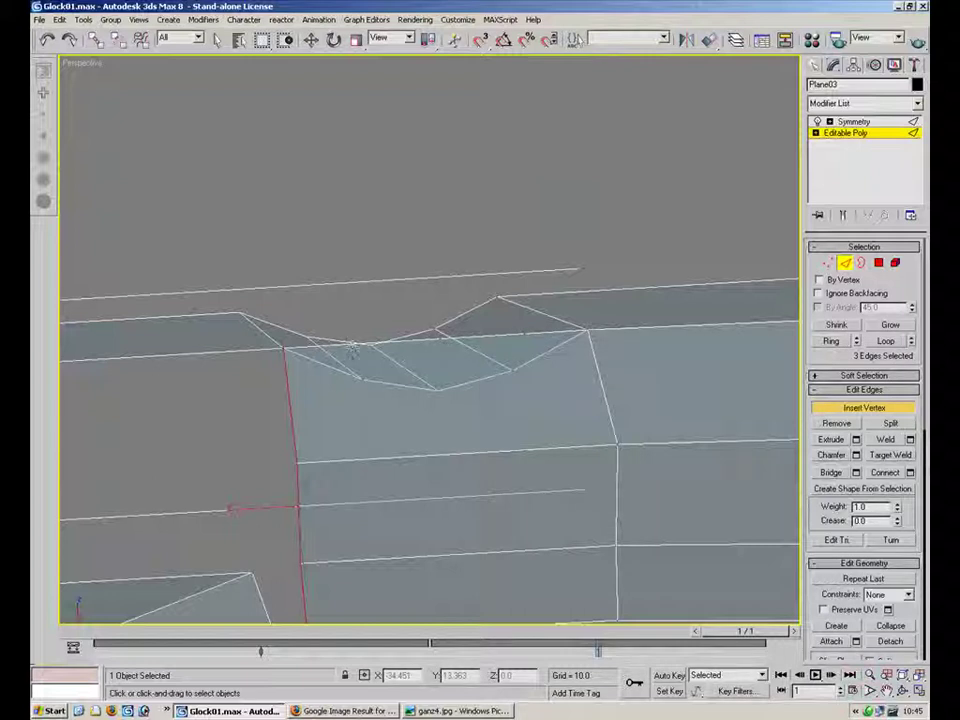
left_click_drag(427, 300, 428, 345, "alt")
middle_click_drag(428, 345, 429, 413, "alt")
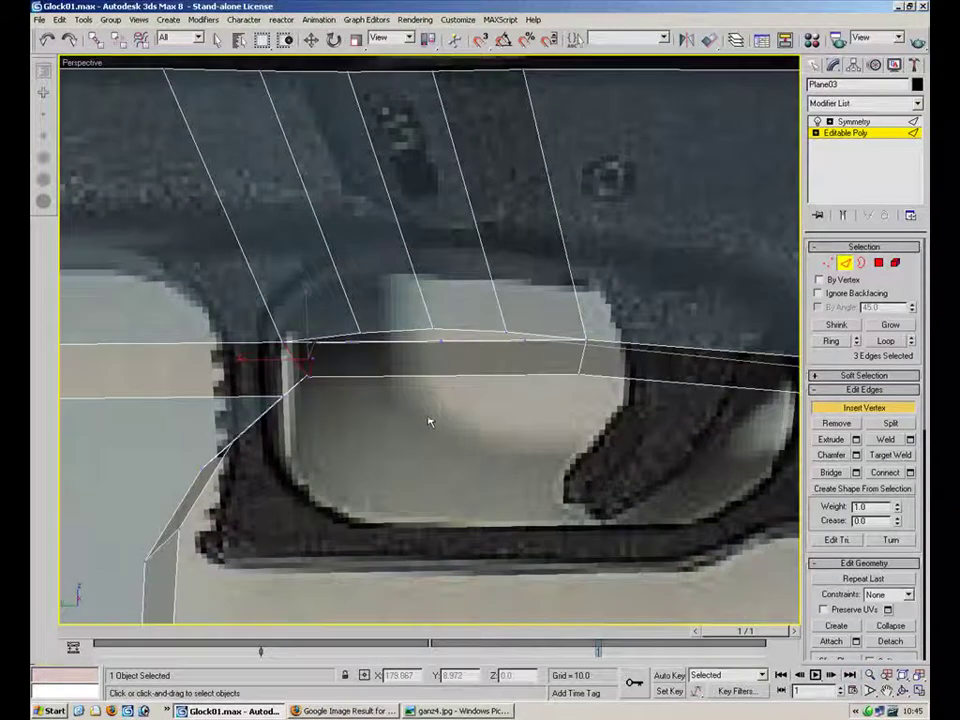
Target-weld the three inserted vertices onto the corresponding lower vertices of the rounded recess.
key("1")
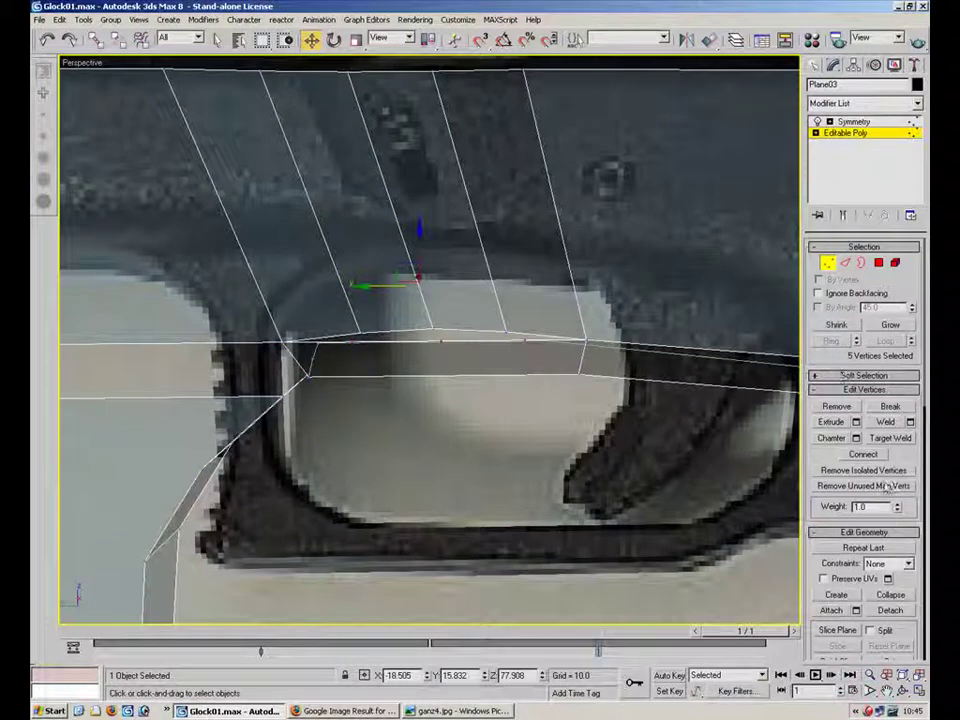
left_click(890, 438)
middle_click_drag(605, 358, 538, 332, "alt")
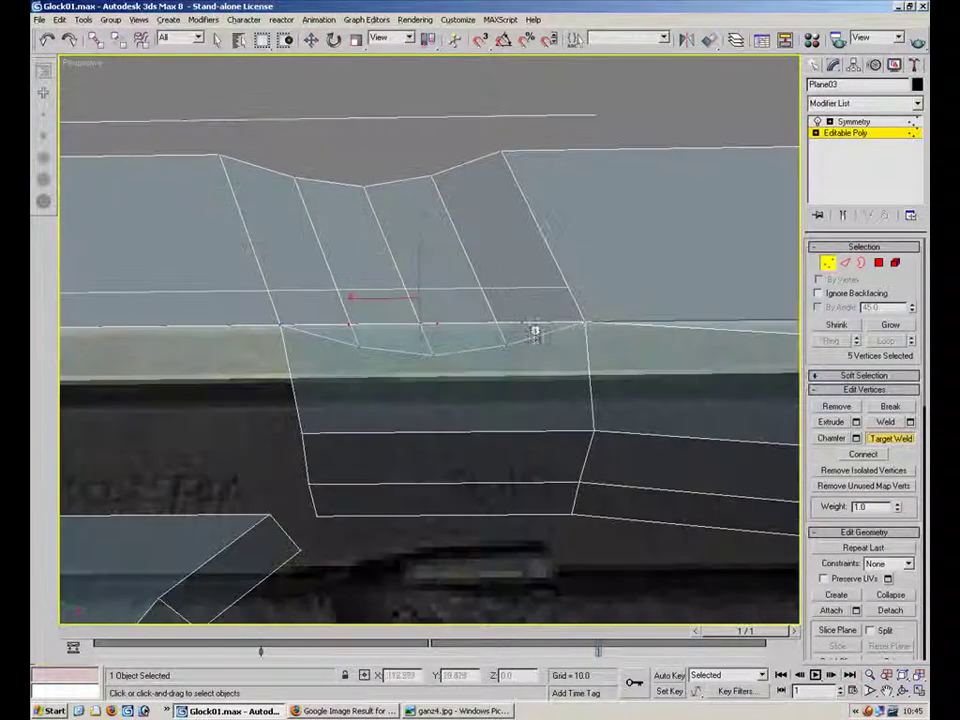
left_click(512, 343)
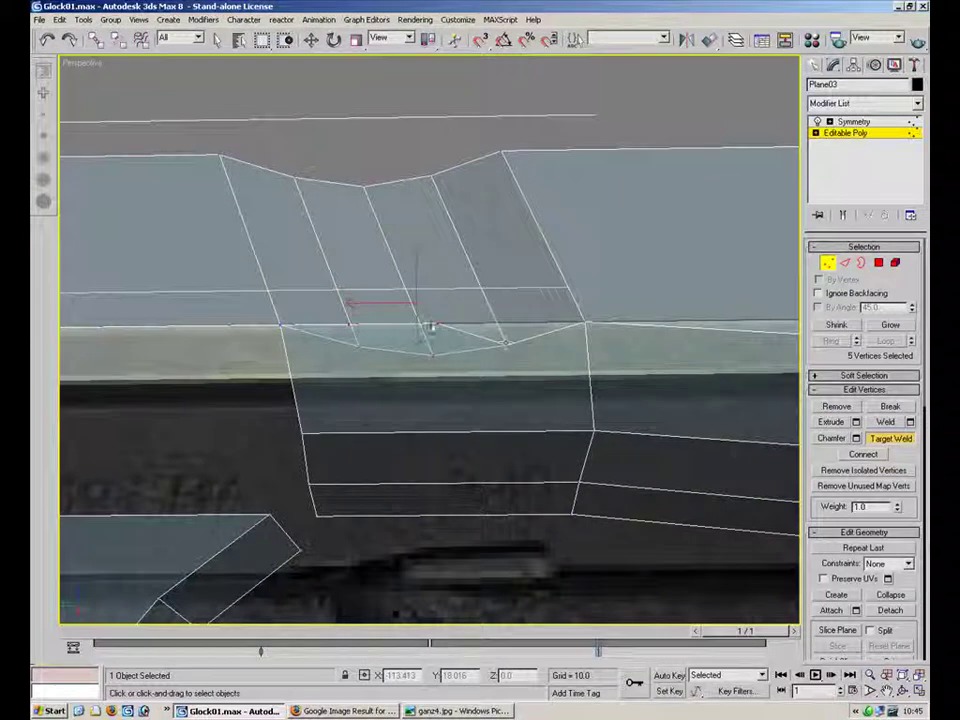
left_click(429, 350)
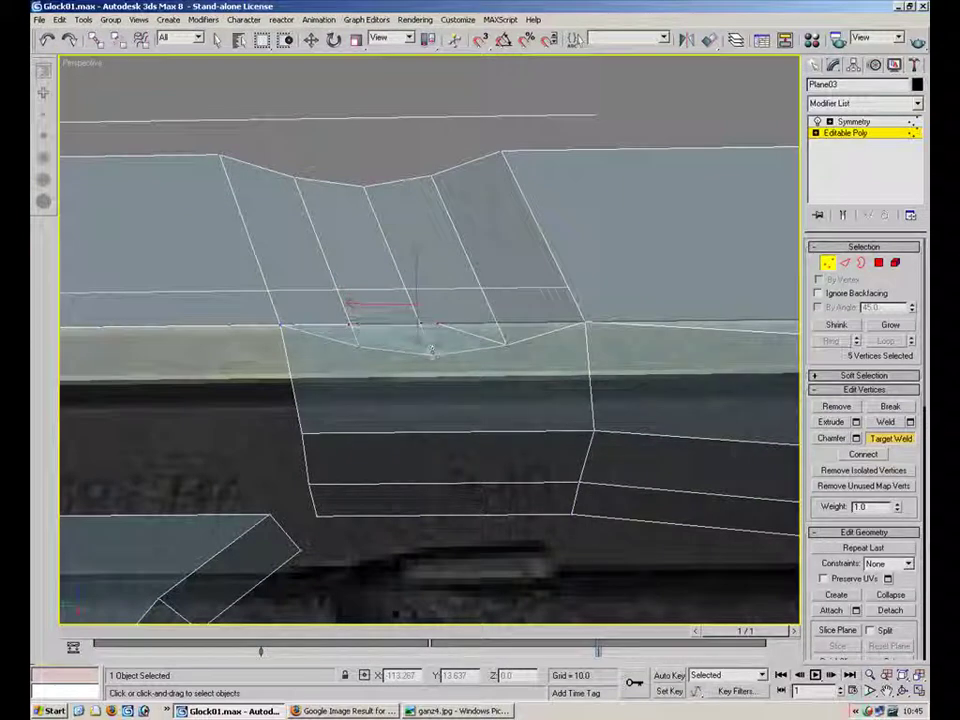
Pull the new face's upper front corner vertex clear and target-weld it to the frame's corner vertex beside the recess.
middle_click_drag(360, 343, 587, 388, "alt")
key("w")
left_click(513, 344)
left_click(512, 347)
middle_click_drag(512, 347, 541, 317, "alt")
left_click_drag(499, 347, 496, 402)
left_click(895, 439)
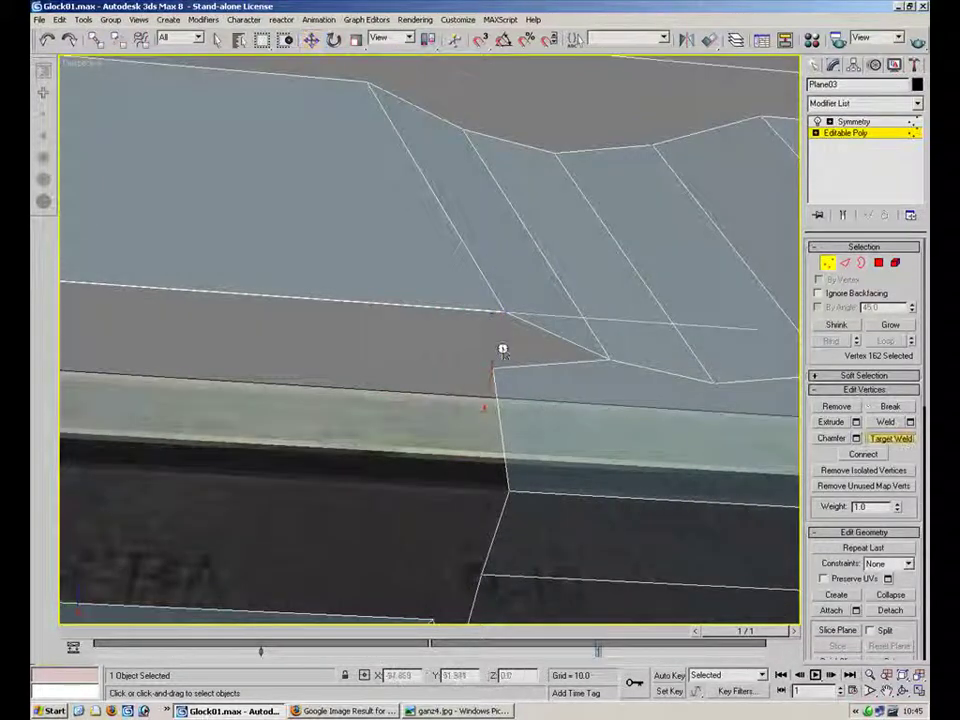
left_click(512, 320)
Target-weld the two lower front vertices of the new section to the adjacent upper vertices of the trigger guard.
middle_click_drag(568, 403, 588, 327, "alt")
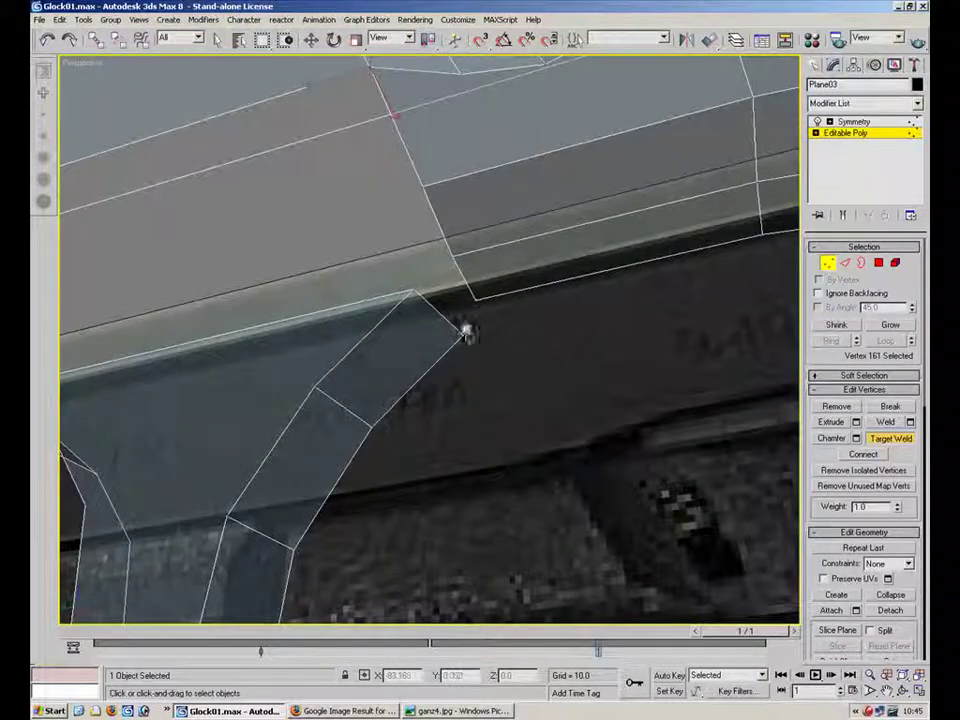
left_click(464, 331)
left_click(415, 289)
middle_click_drag(468, 277, 512, 311, "alt")
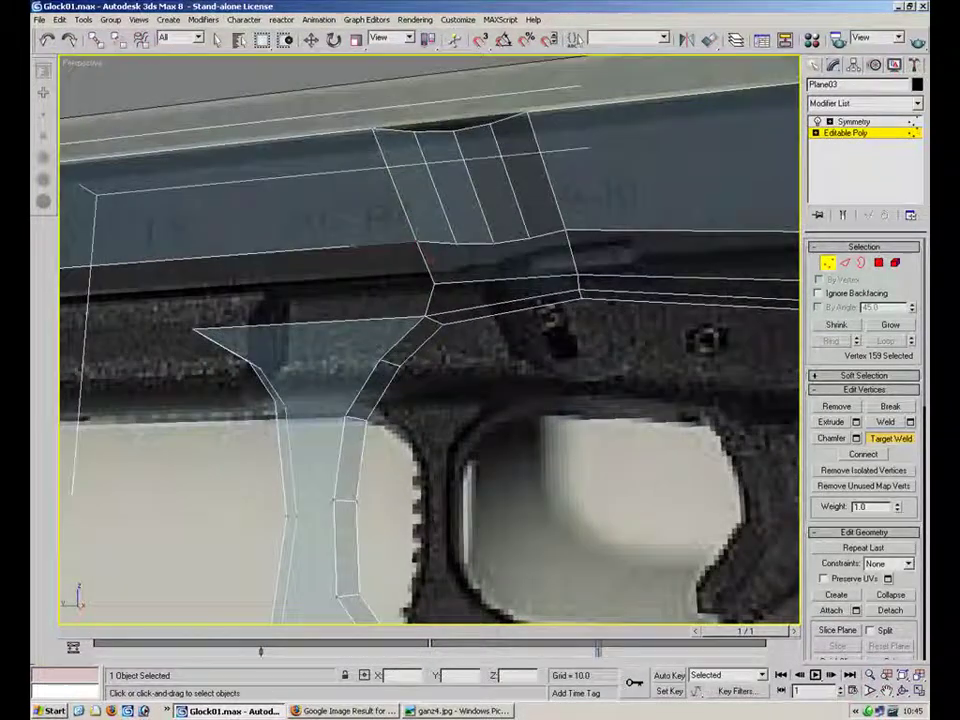
key("1")
left_click(570, 390)
middle_click_drag(570, 390, 454, 297, "alt")
left_click(484, 305)
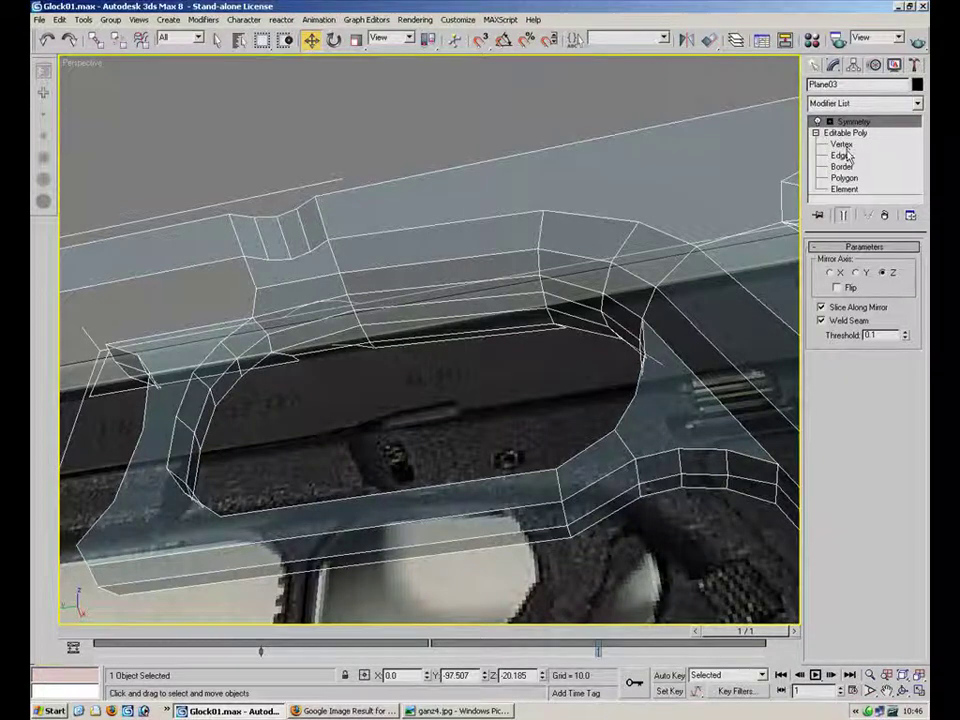
Lower the two edges along the top of the trigger guard opening slightly, and also the short edge at their front end.
left_click(842, 155)
left_click(438, 284)
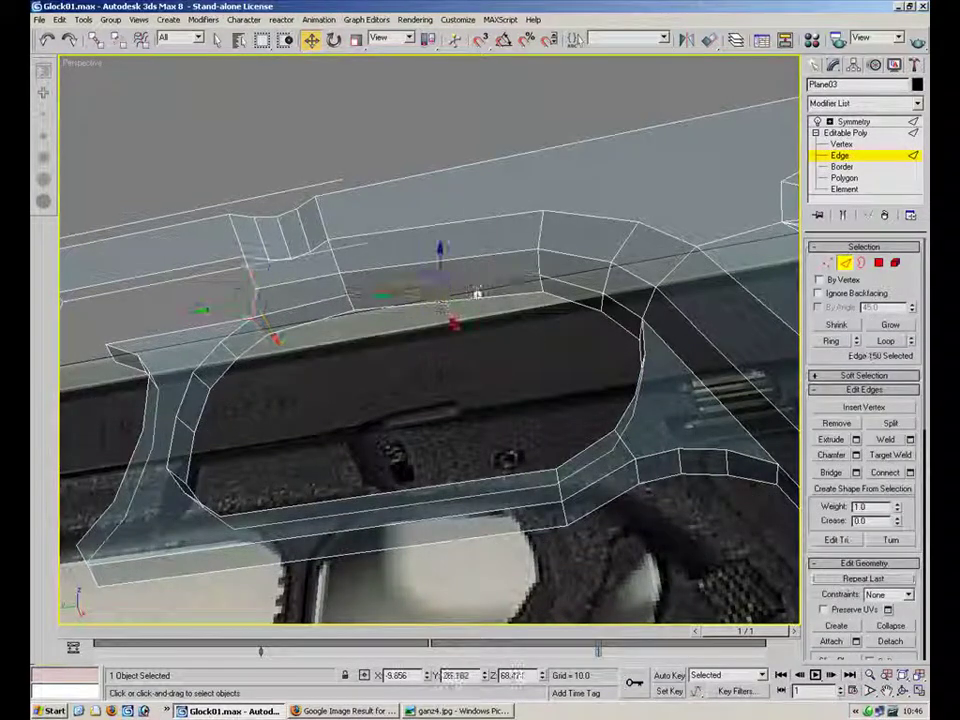
middle_click_drag(486, 252, 443, 279, "alt")
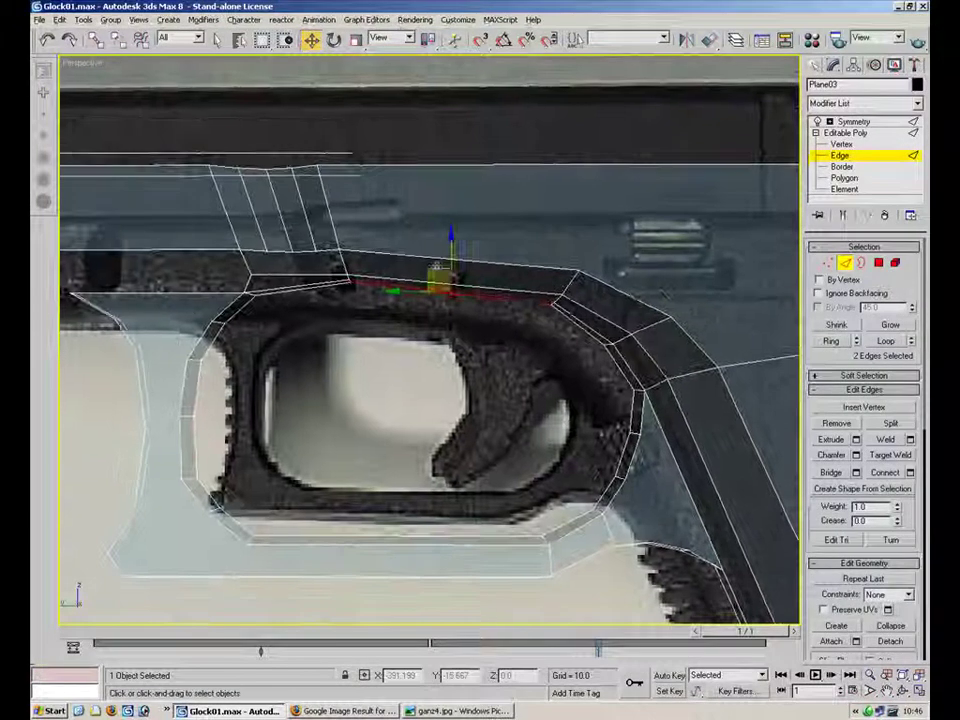
left_click_drag(452, 254, 452, 258)
middle_click_drag(371, 334, 394, 304, "alt")
left_click(354, 272)
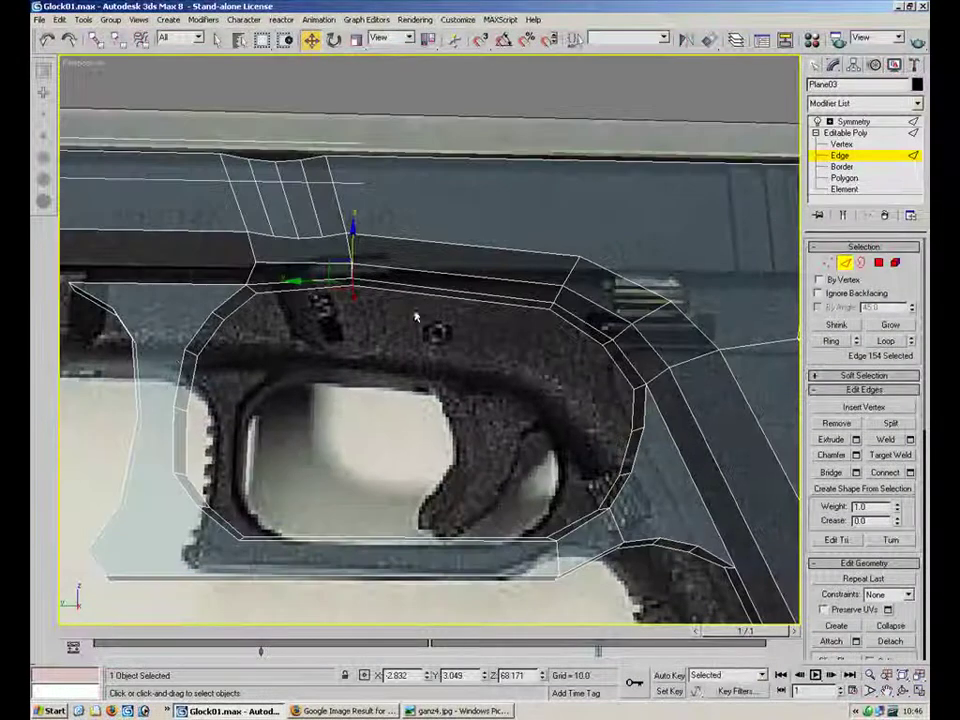
middle_click_drag(283, 303, 287, 286, "alt")
left_click_drag(352, 246, 352, 250)
left_click(337, 347)
Display the face triangulation below the recess and turn the hidden diagonal at the large face's front end.
middle_click_drag(338, 349, 493, 258, "alt")
key("comma")
scroll(493, 258, "up", 10)
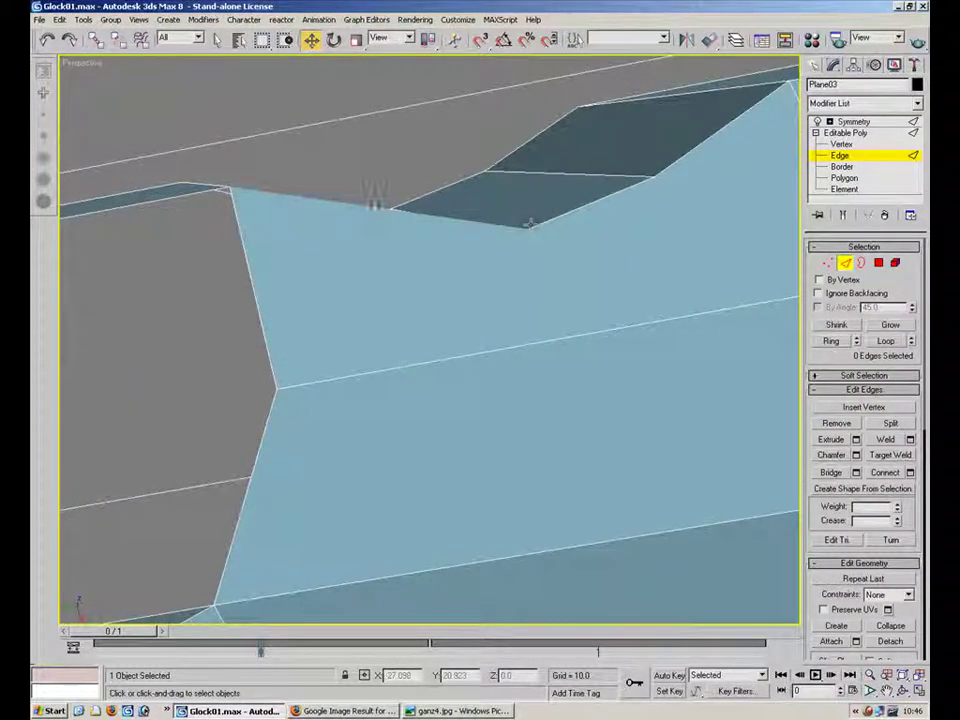
middle_click_drag(474, 214, 483, 433, "alt")
middle_click_drag(556, 472, 491, 313, "alt")
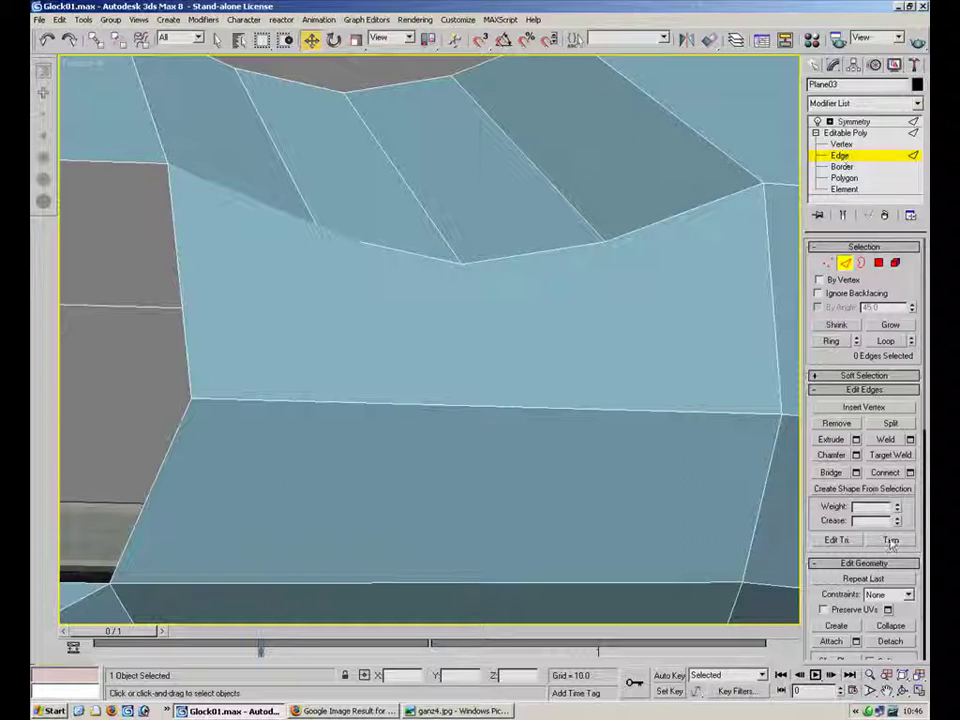
left_click(832, 540)
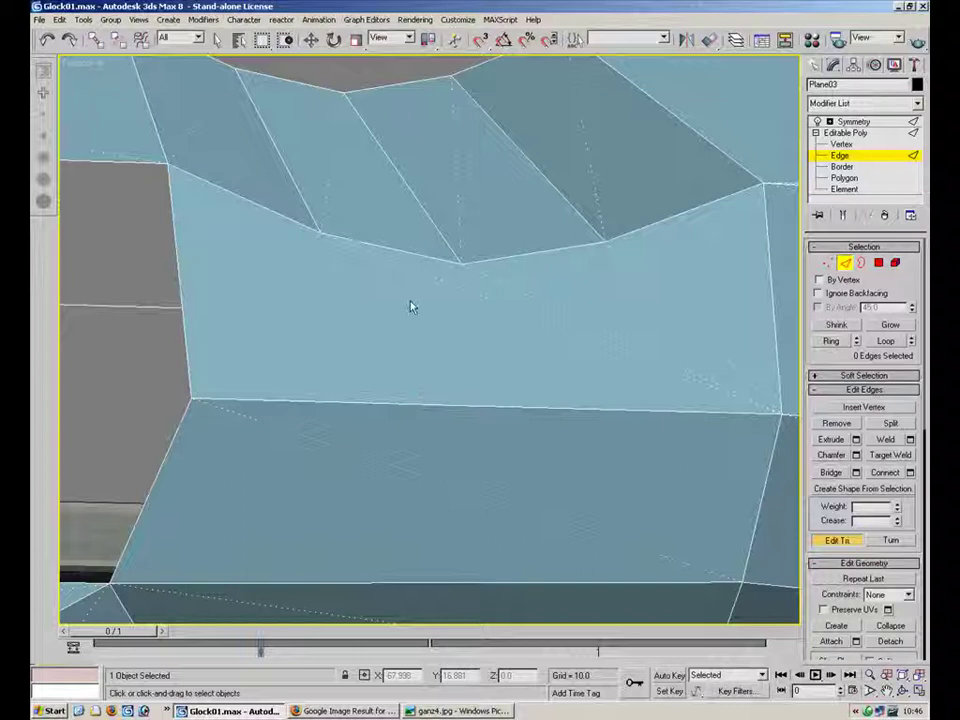
left_click(892, 541)
left_click(298, 262)
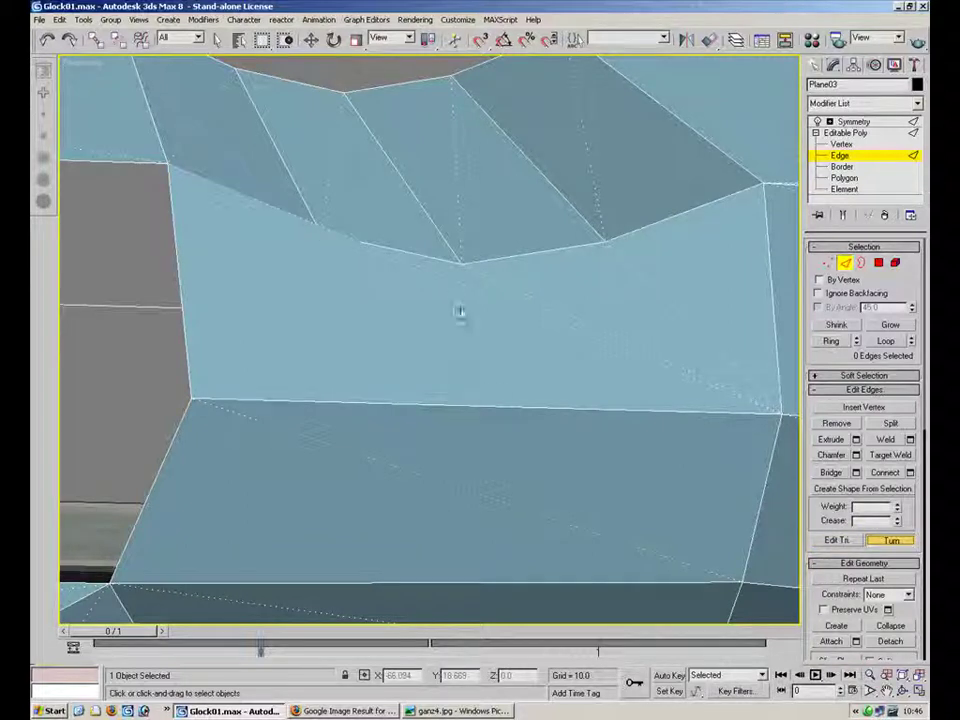
middle_click_drag(474, 300, 482, 273, "alt")
middle_click_drag(596, 369, 561, 441, "alt")
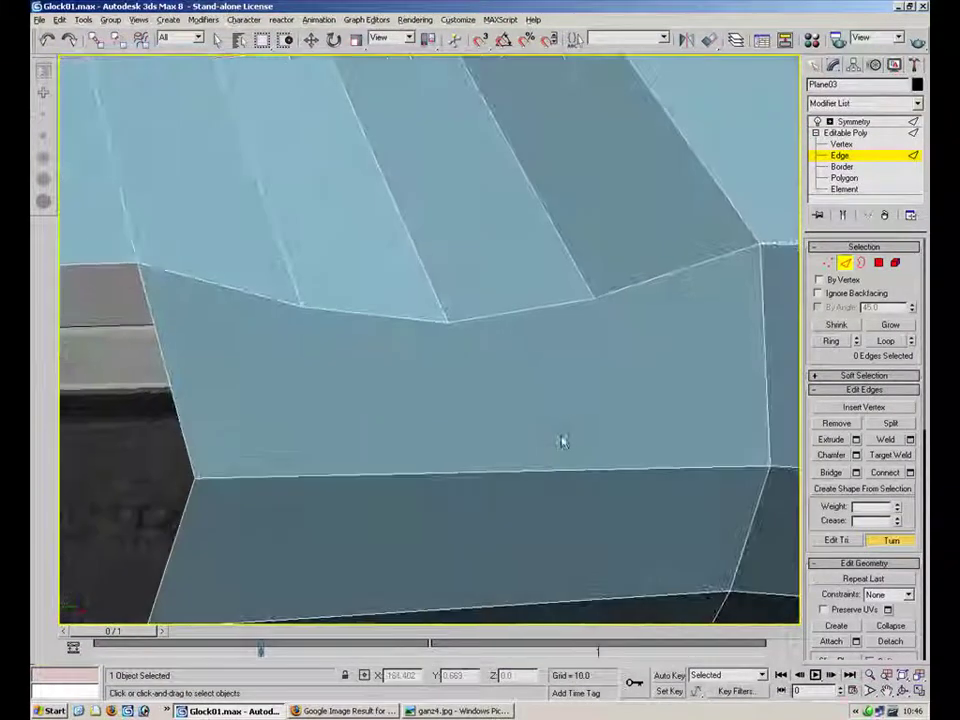
left_click(845, 262)
key("w")
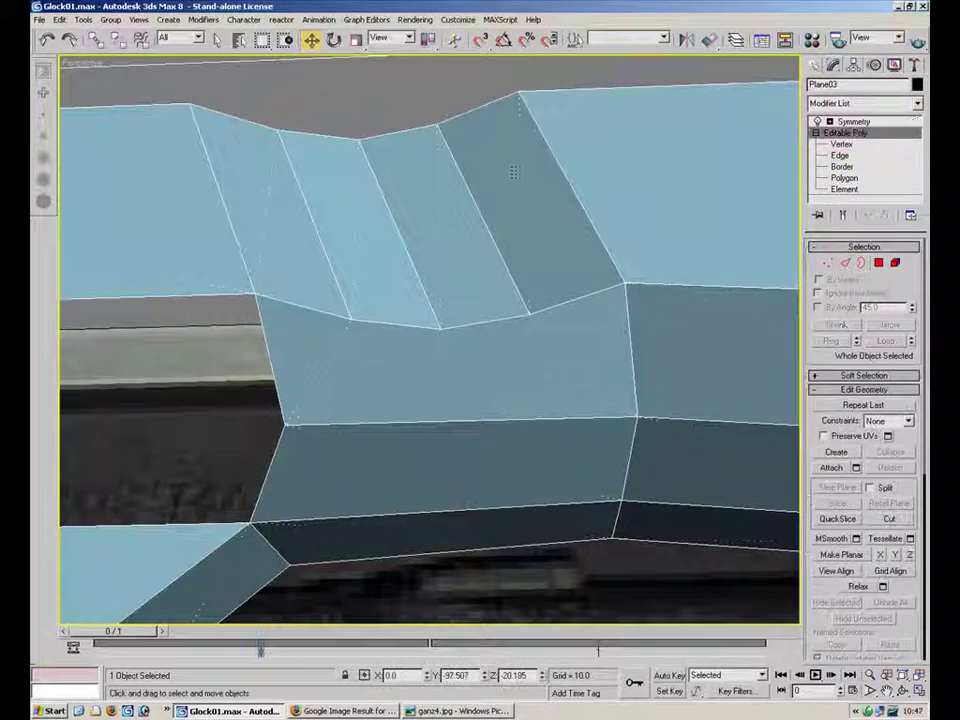
Move the middle vertex of the front edge between recess and trigger guard to X about -12.9 and Y about 26.7.
left_click(352, 81)
middle_click_drag(450, 345, 519, 249, "alt")
scroll(478, 222, "down", 5)
left_click(535, 232)
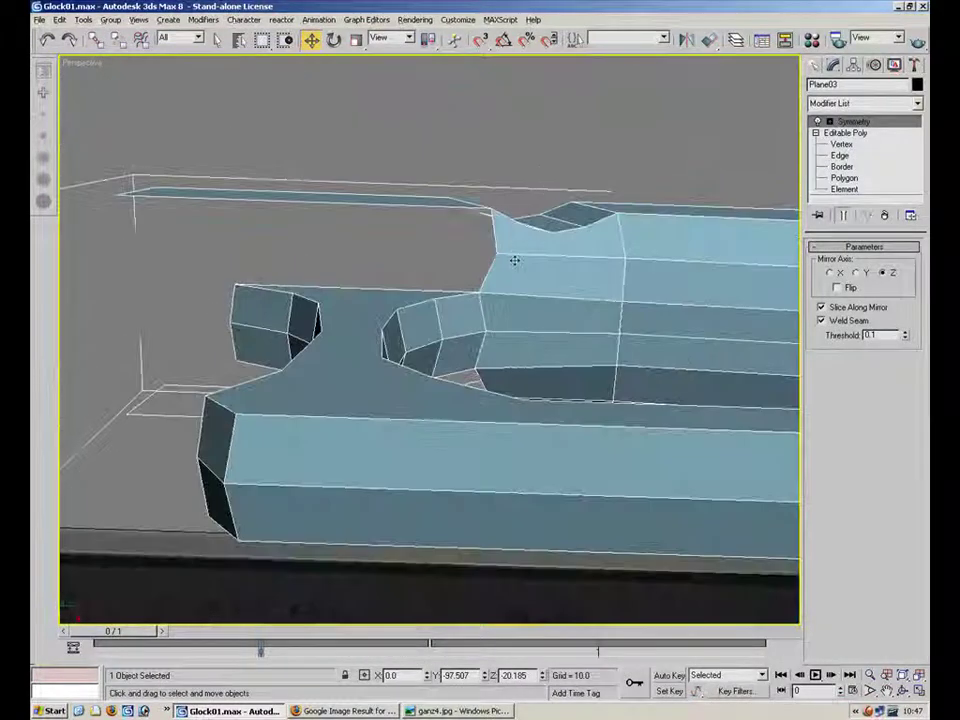
left_click(841, 144)
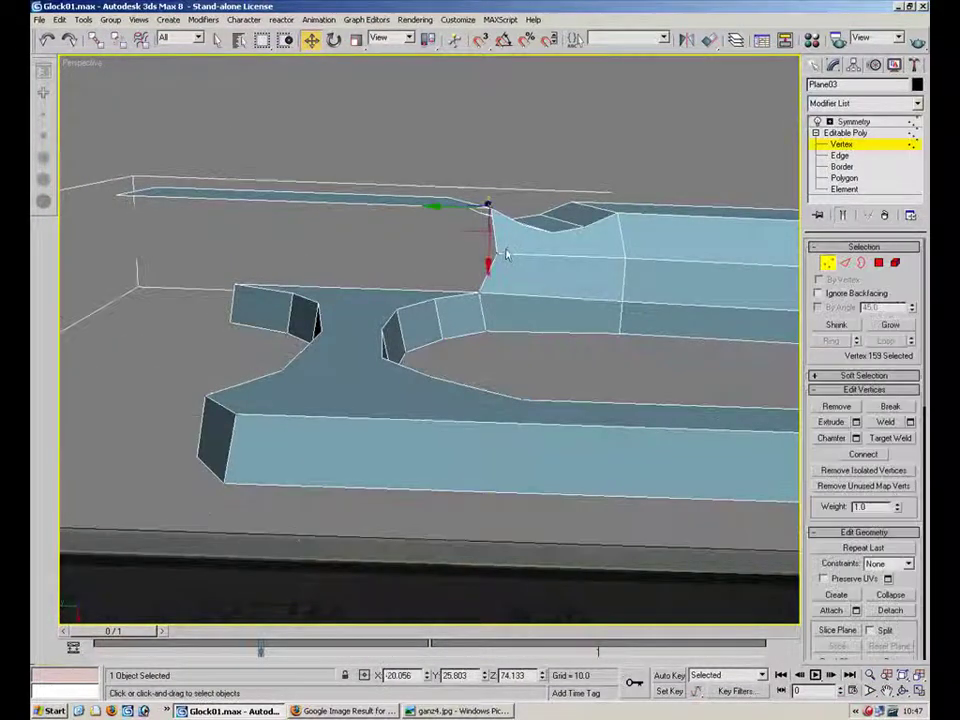
left_click_drag(491, 300, 492, 269)
middle_click_drag(455, 320, 464, 268, "alt")
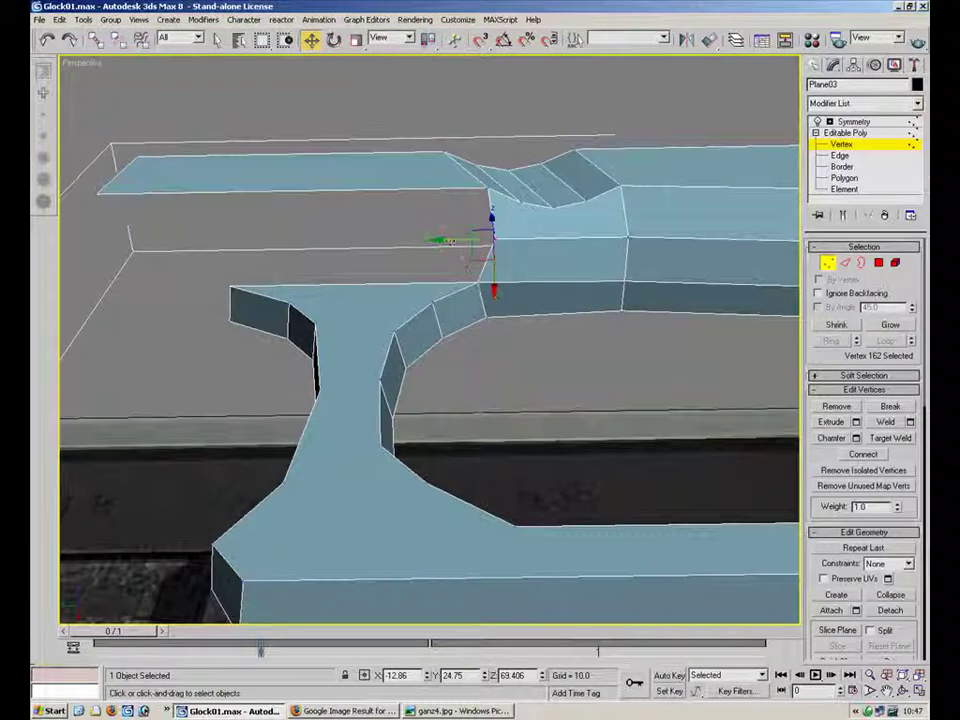
left_click_drag(440, 240, 439, 240)
Select the two front edges between the upper frame strip and trigger guard and extrude them forward along Y.
middle_click_drag(585, 253, 660, 270, "alt")
middle_click_drag(555, 458, 537, 322, "alt")
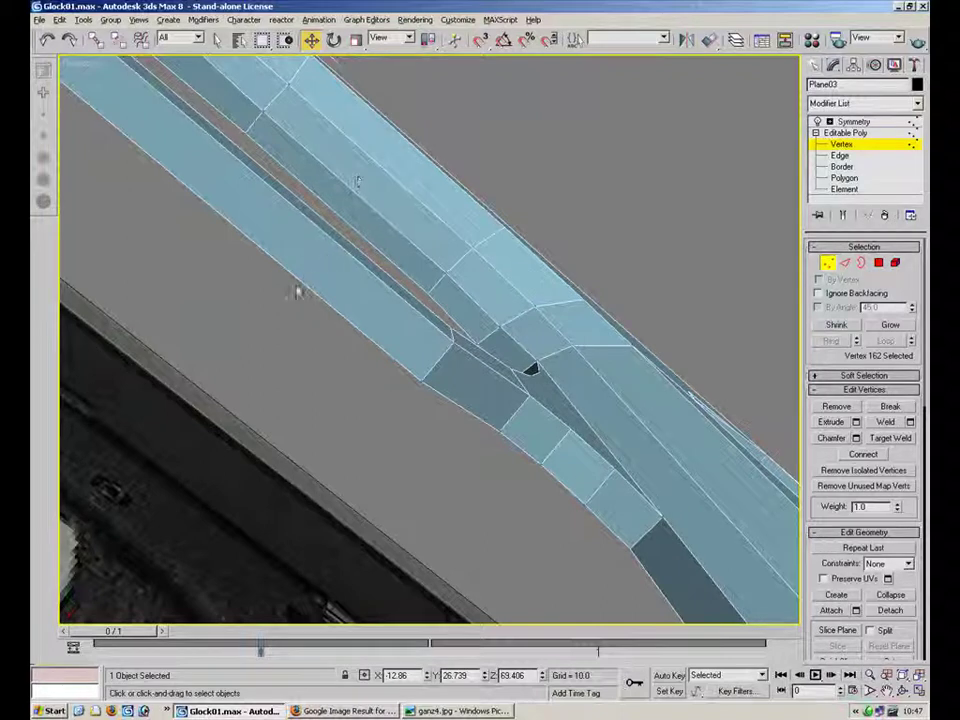
middle_click_drag(356, 186, 452, 427, "alt")
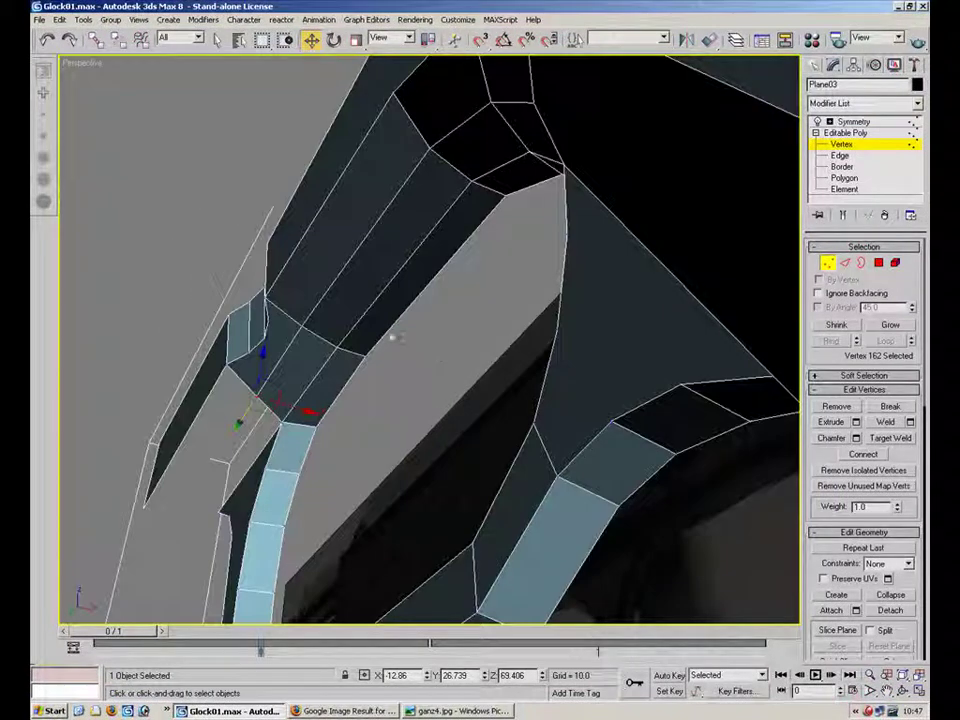
middle_click_drag(304, 316, 750, 424, "alt")
scroll(750, 424, "up", 3)
key("2")
left_click(539, 325)
left_click(547, 392, "ctrl")
middle_click_drag(548, 390, 662, 288, "alt")
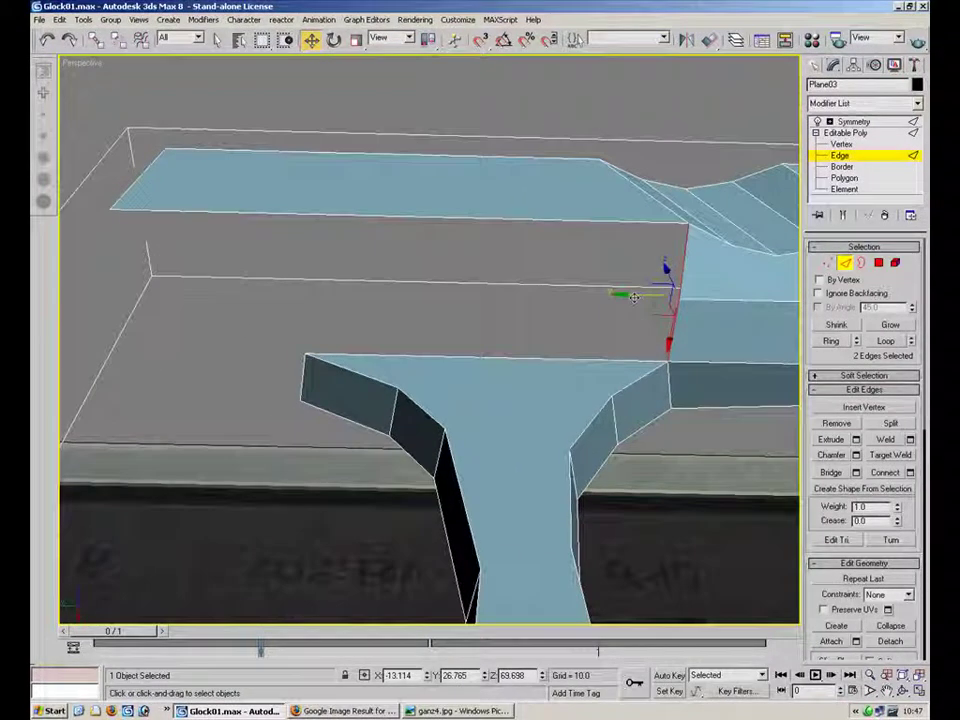
right_click(463, 292, "shift")
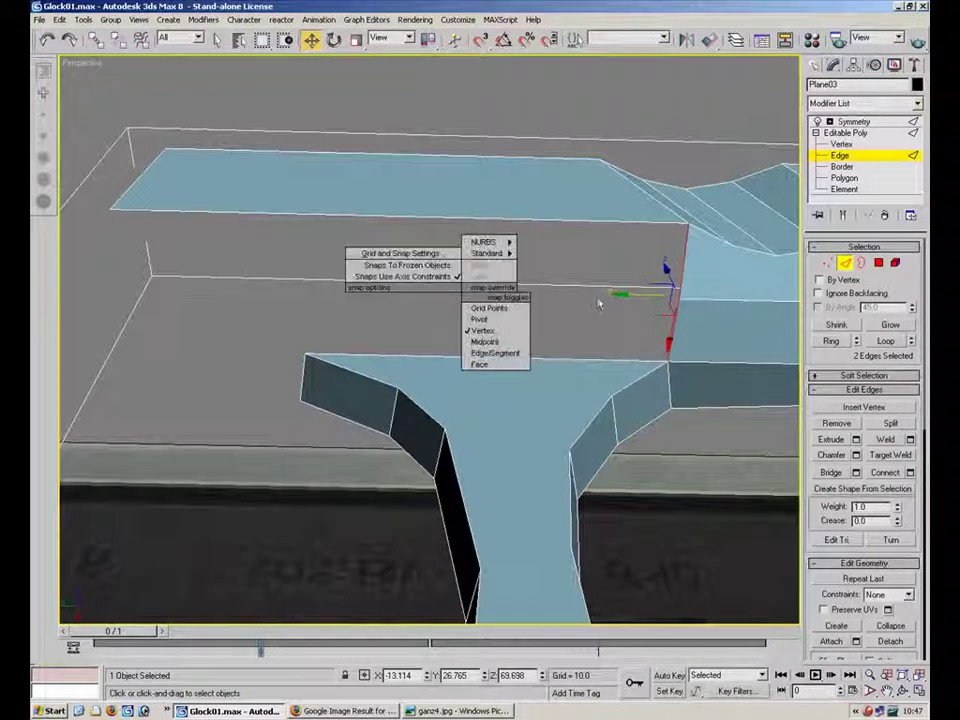
left_click(598, 304)
left_click(683, 275)
left_click(677, 318, "ctrl")
left_click_drag(636, 295, 227, 292, "shift")
Target-weld the extruded section's upper front vertex to the lower front corner vertex of the upper frame strip.
middle_click_drag(210, 261, 492, 397, "alt")
key("1")
left_click(328, 273)
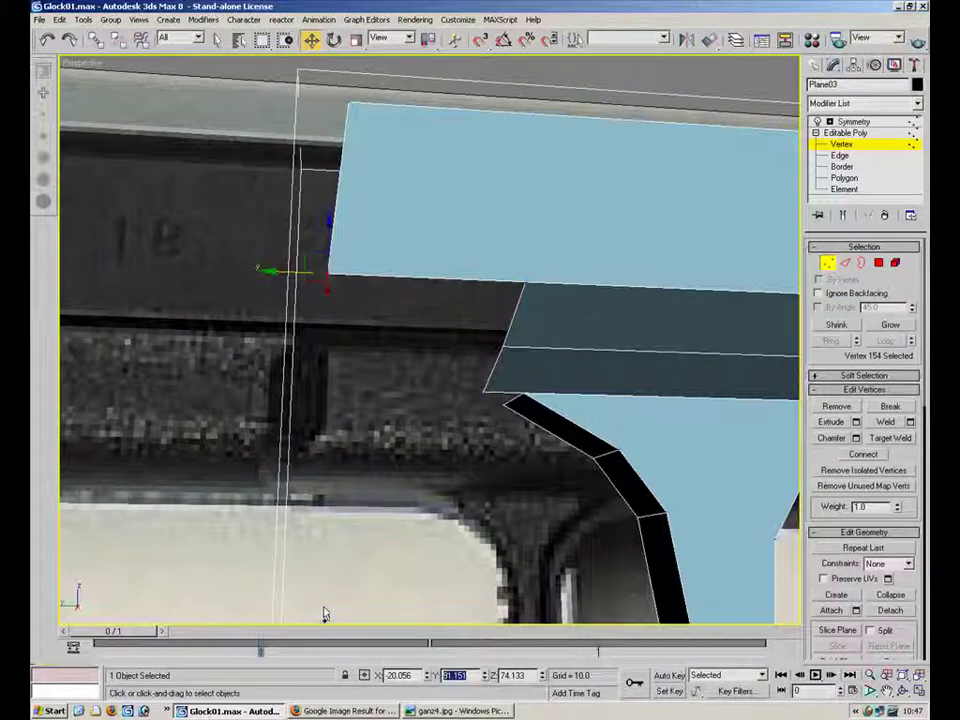
middle_click_drag(386, 289, 775, 247, "alt")
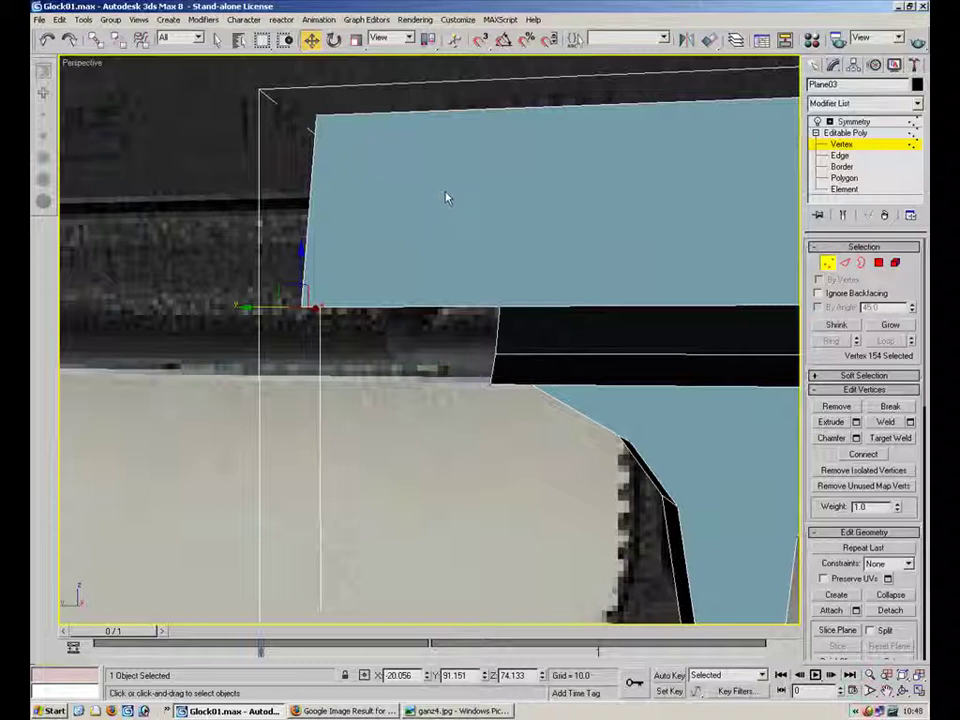
left_click(499, 308)
left_click(880, 438)
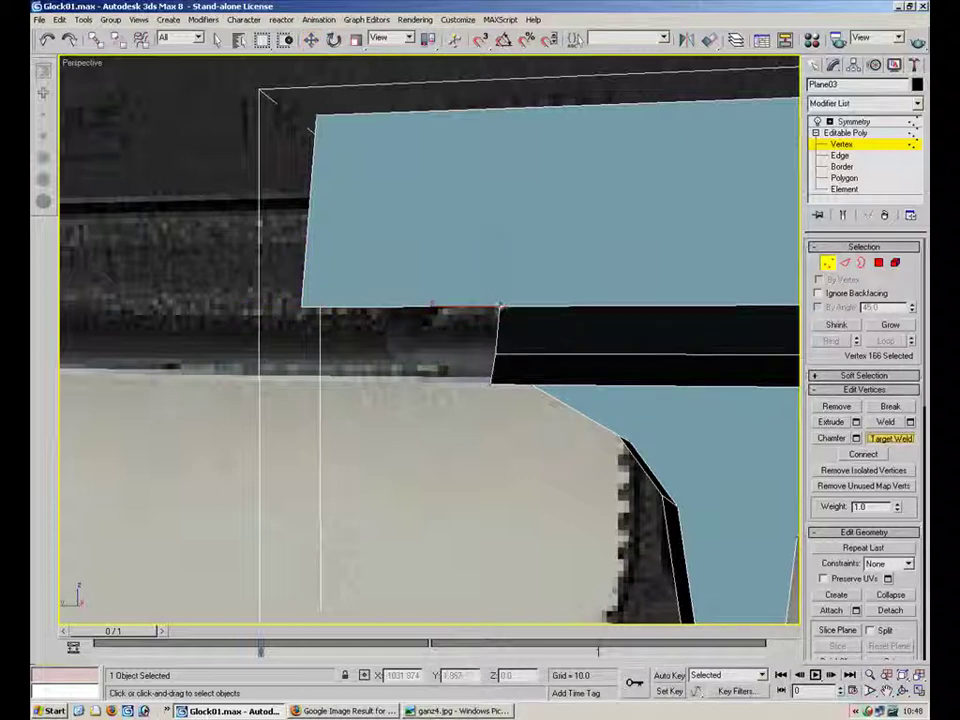
left_click(306, 309)
right_click(390, 358)
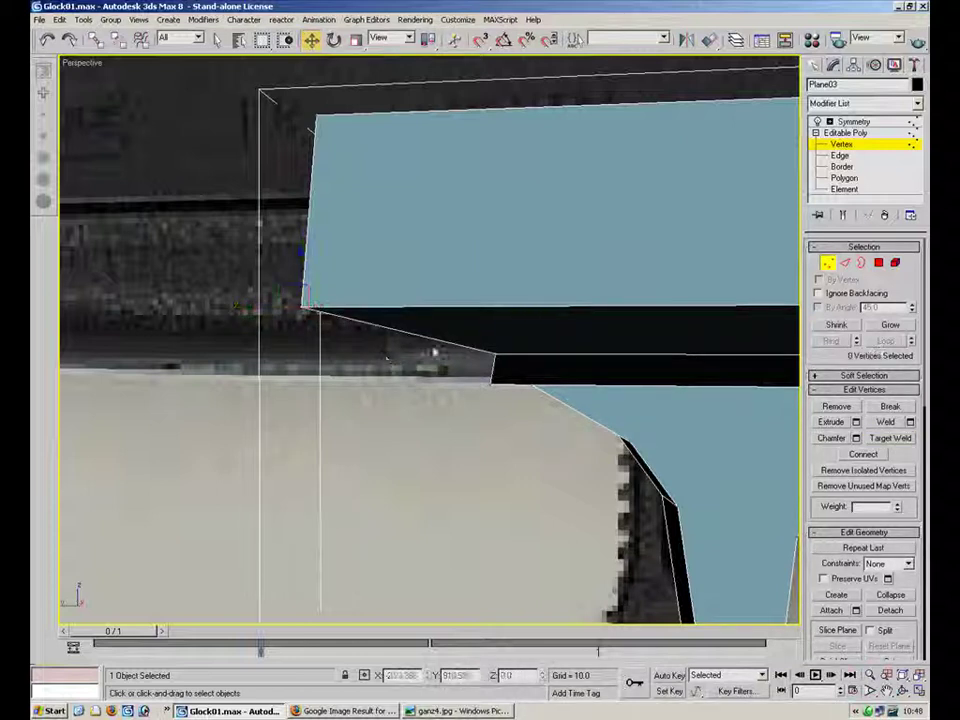
Set the Y position of the extruded section's middle and lower front vertices to 91.151.
left_click(494, 352)
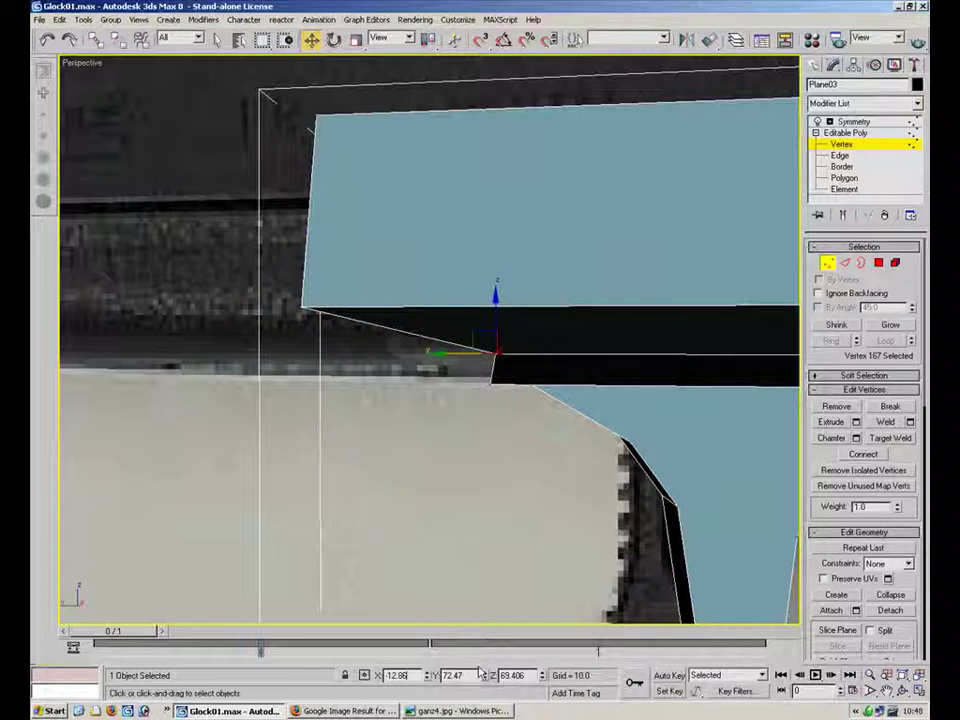
left_click_drag(495, 352, 486, 411)
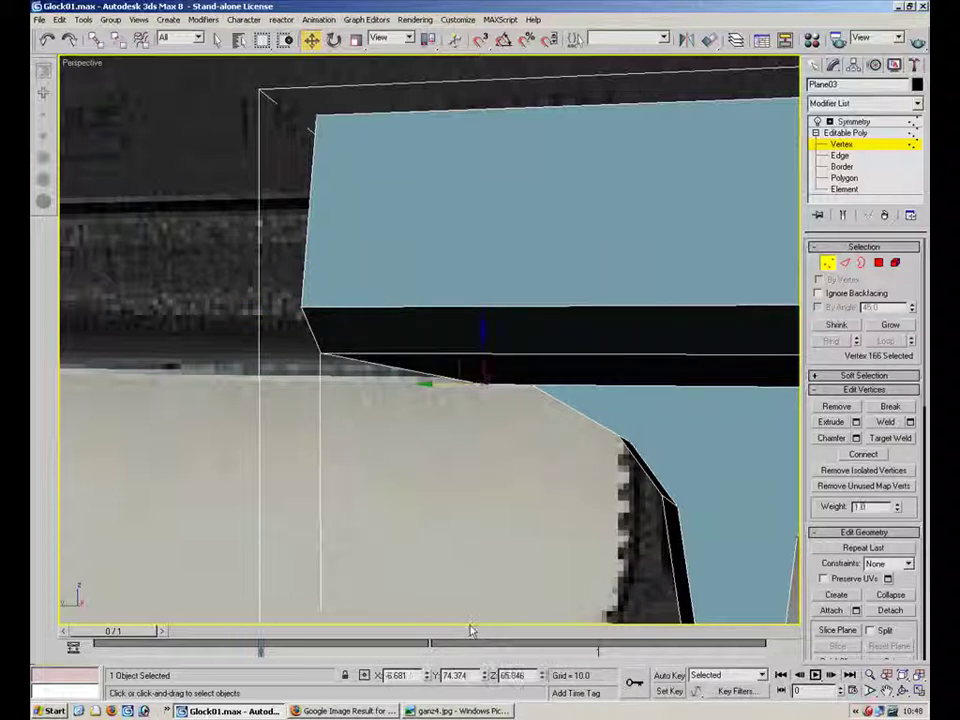
middle_click_drag(493, 564, 487, 598, "alt")
double_click(453, 675)
type("31.151")
key("Return")
Target-weld the extra vertex on the extruded section's lower edge to the corner vertex where the trigger guard's front curve begins.
middle_click_drag(481, 420, 414, 407, "alt")
middle_click_drag(342, 392, 338, 385, "alt")
left_click_drag(305, 398, 328, 374)
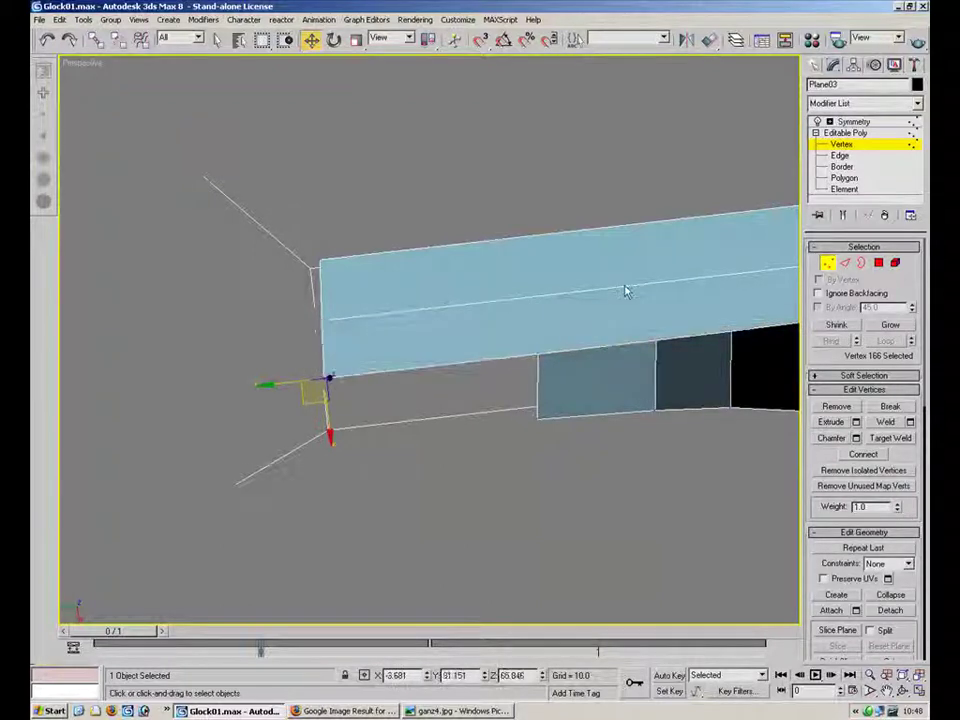
key("2")
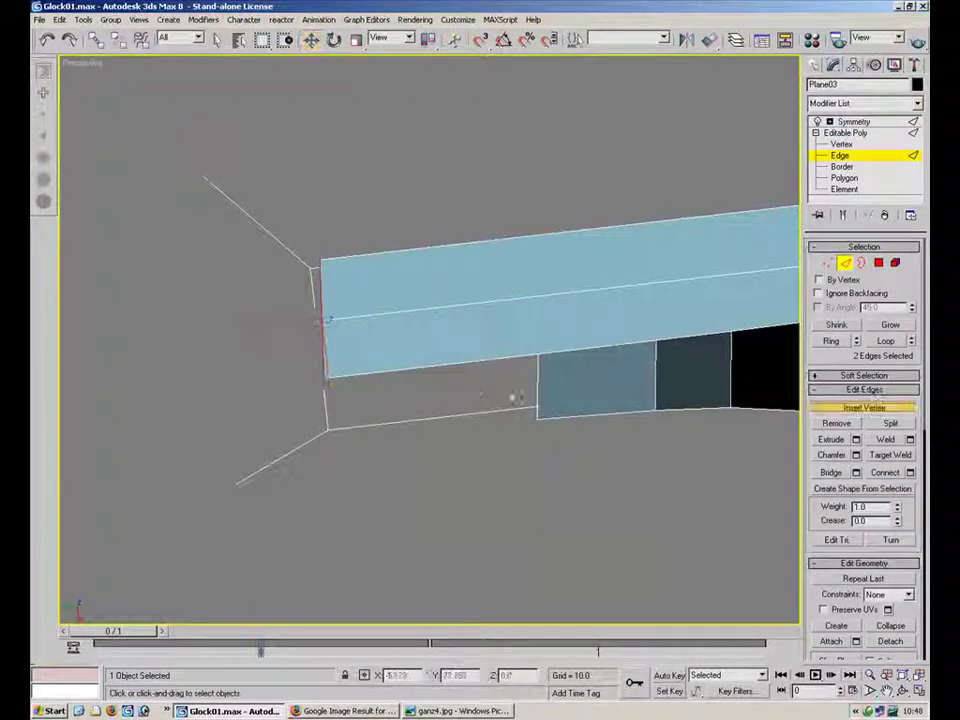
key("1")
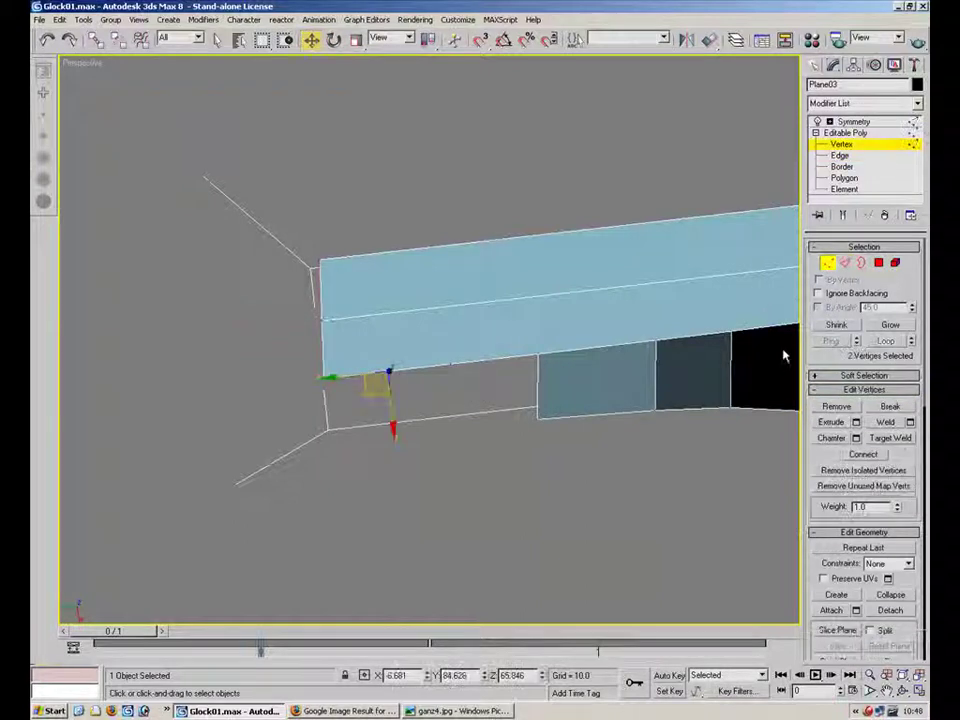
left_click(882, 440)
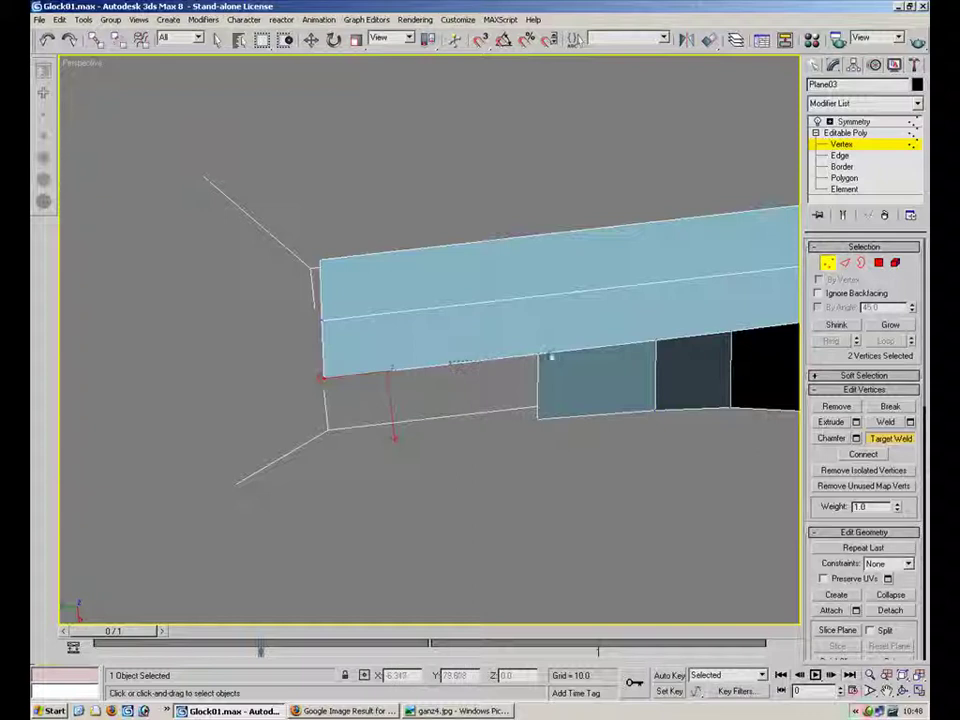
middle_click_drag(608, 336, 610, 388, "alt")
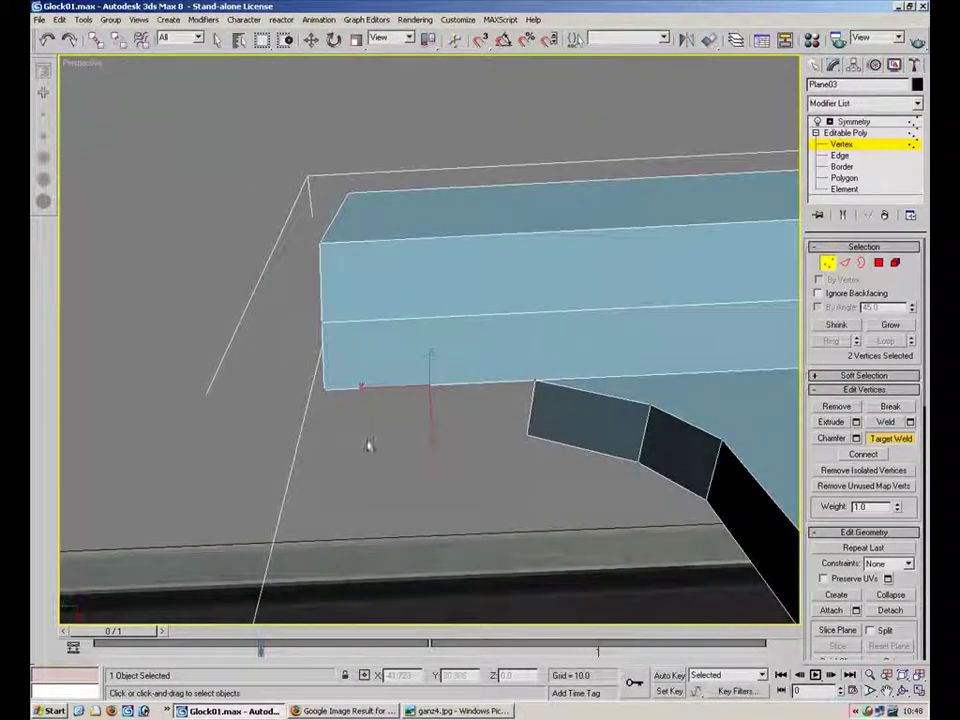
key("w")
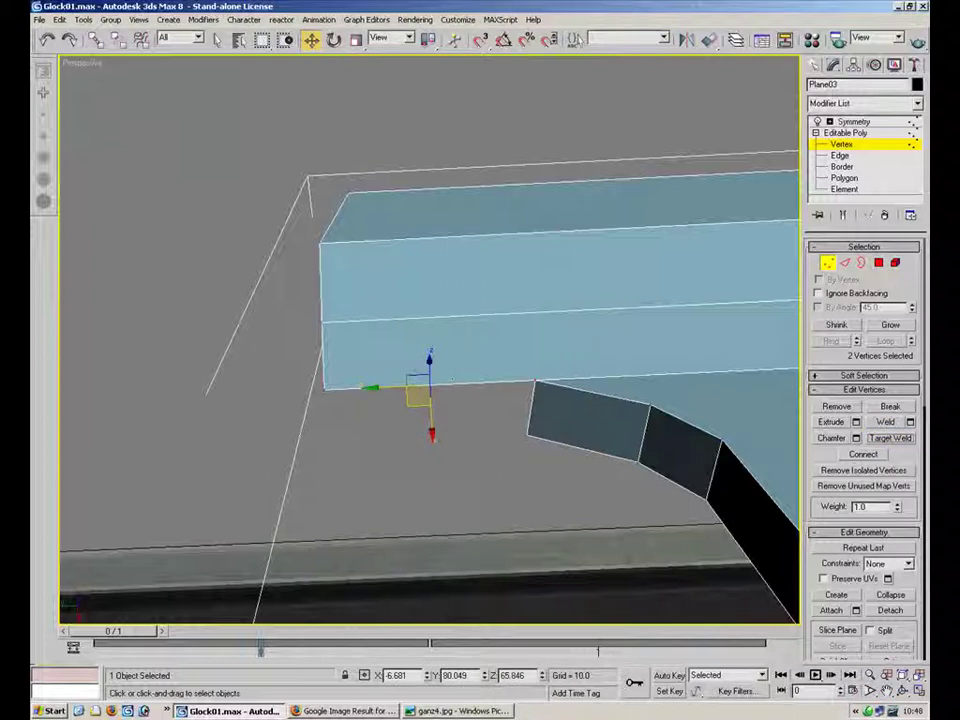
Extrude the front edge of the curved trigger-guard underside forward along Y to about 78.9.
left_click(325, 388)
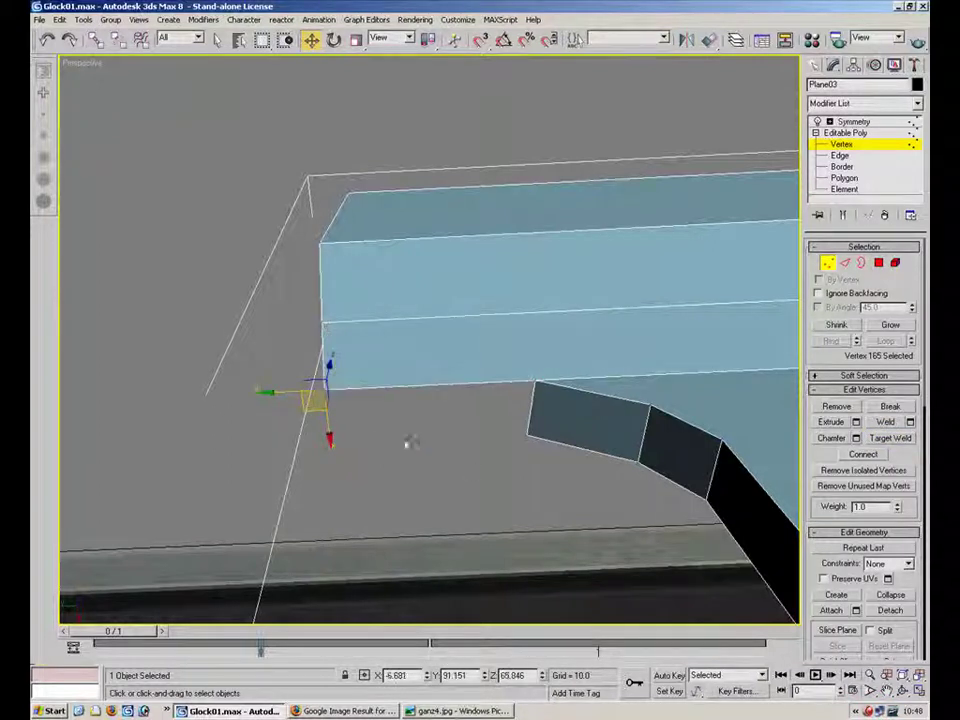
key("2")
left_click(531, 397)
middle_click_drag(531, 397, 487, 410, "alt")
left_click_drag(487, 410, 403, 426, "shift")
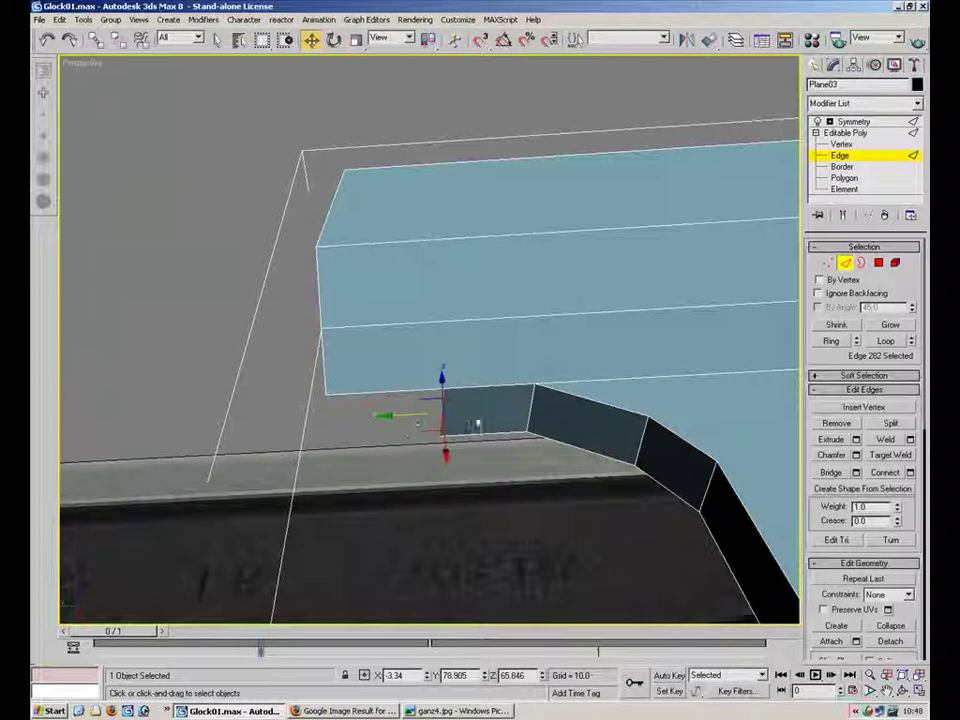
Target-weld the new underside face's outer front vertex to the frame's lower front corner and set its inner vertex's Y to 91.151.
key("1")
left_click(890, 438)
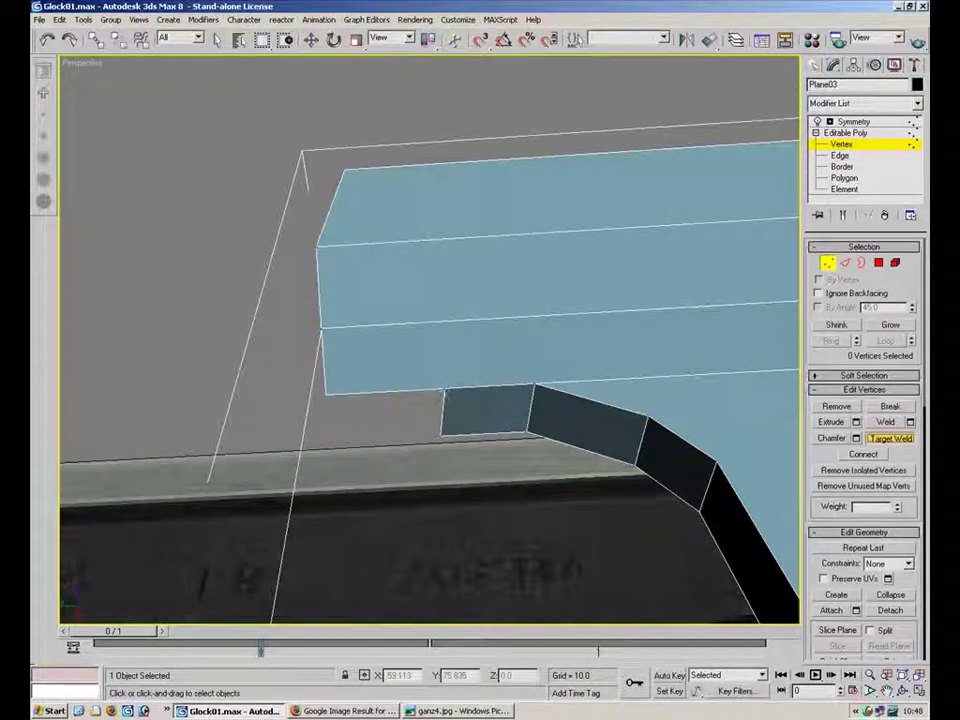
left_click(325, 397)
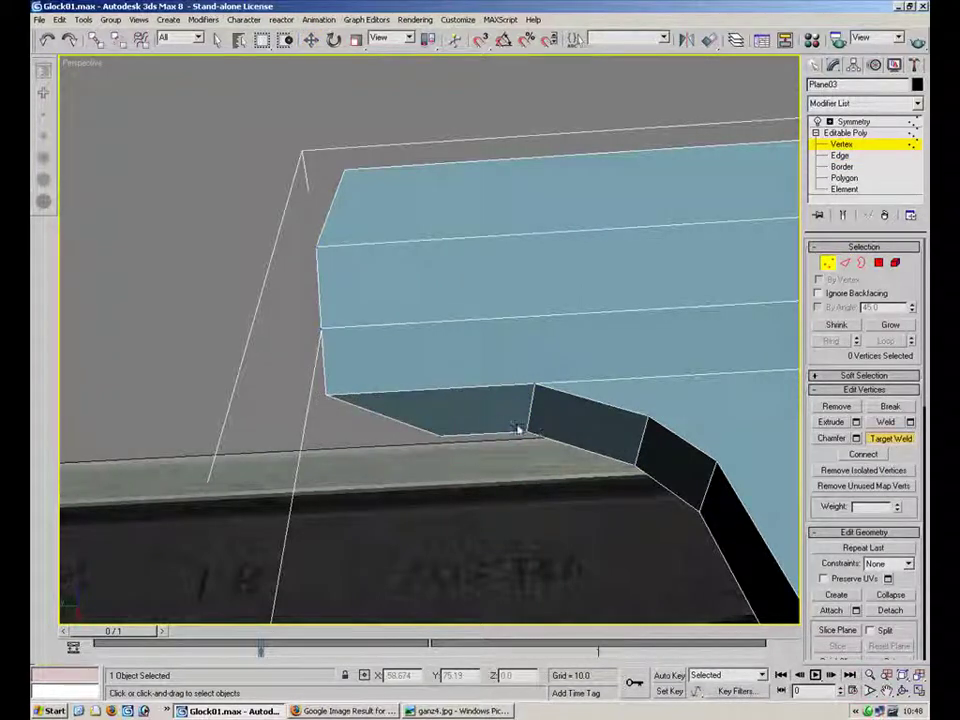
key("w")
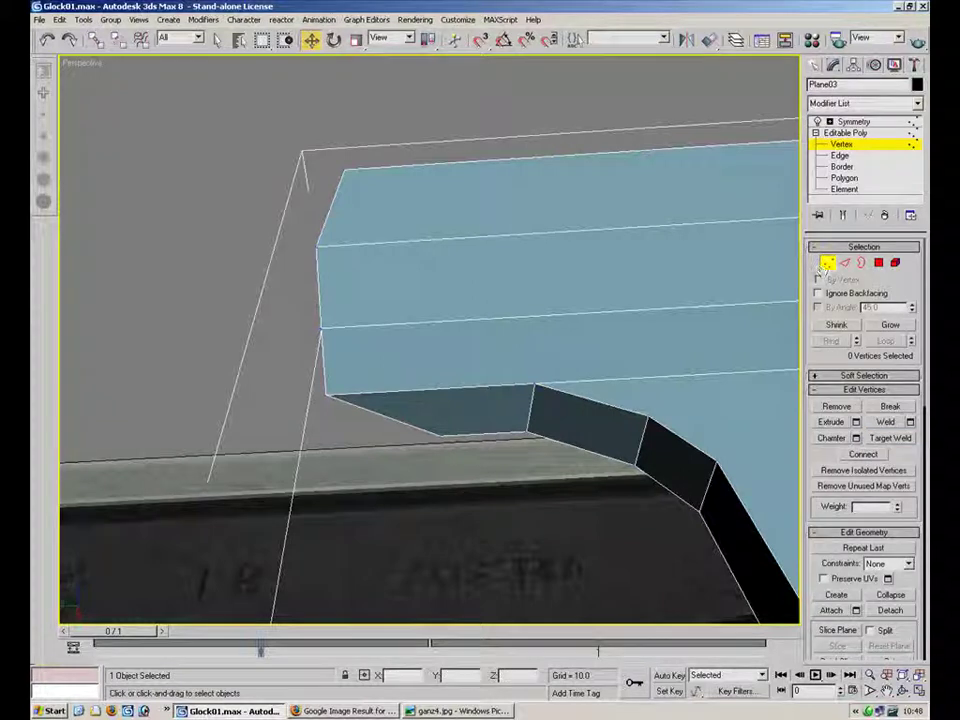
left_click(441, 433)
type("91.151")
key("Return")
Leave vertex editing, deselect the frame and examine its mirrored front section and underside against the reference images.
mouse_move(370, 216)
middle_mouse_down("alt")
mouse_move(382, 321)
mouse_move(367, 212)
middle_mouse_up("alt")
middle_click_drag(394, 378, 369, 446, "alt")
scroll(369, 446, "down", 8)
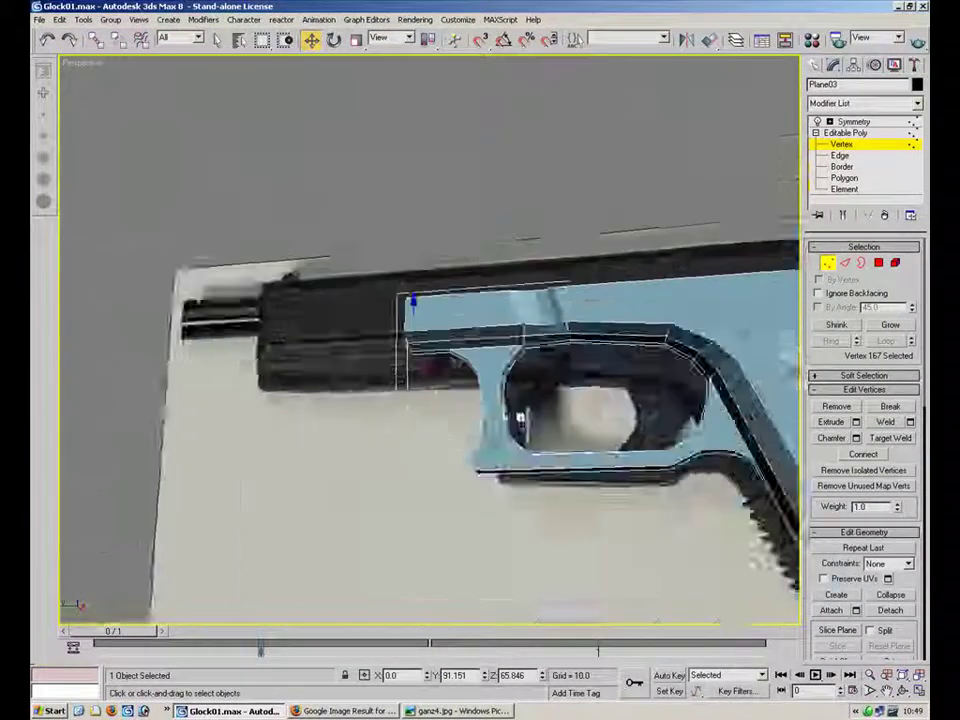
scroll(520, 427, "up", 5)
left_click(830, 263)
left_click(692, 459)
middle_click_drag(632, 252, 508, 214)
middle_click_drag(446, 368, 444, 426, "alt")
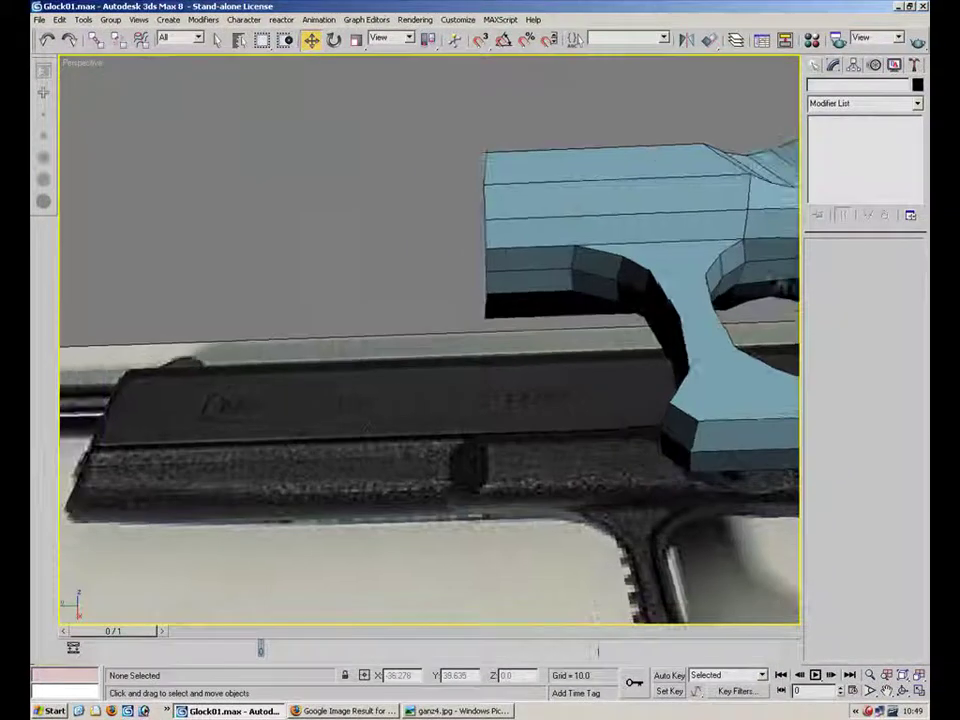
middle_click_drag(598, 392, 604, 444, "alt")
scroll(604, 444, "down", 10)
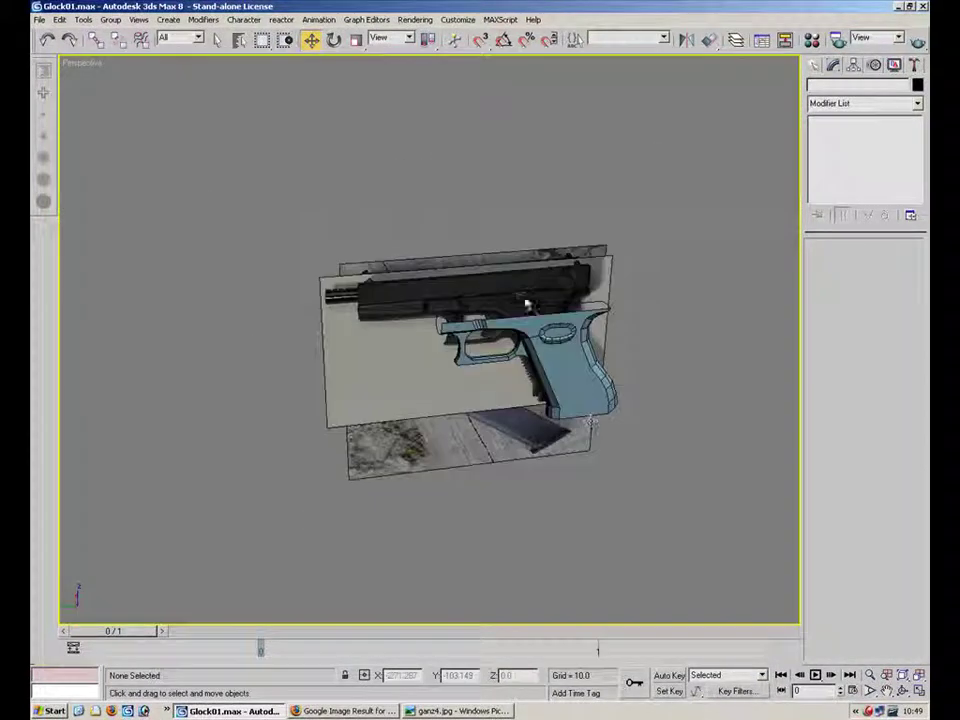
Unfreeze all objects and hide the light-background pistol reference plane.
right_click(671, 231)
left_click(706, 137)
left_click(382, 346)
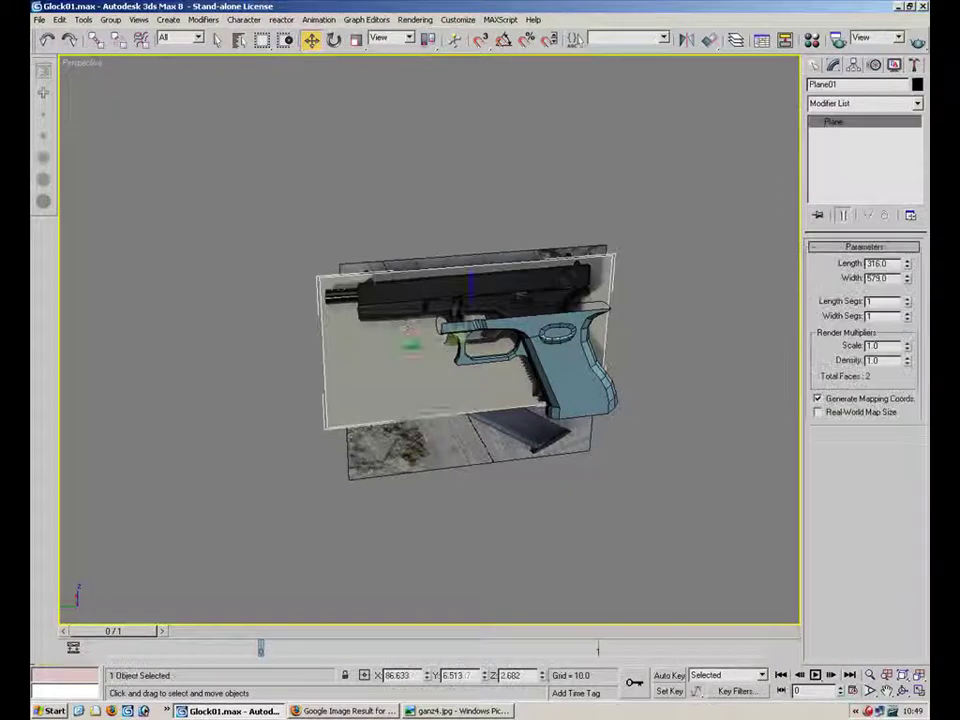
right_click(374, 346)
left_click(420, 307)
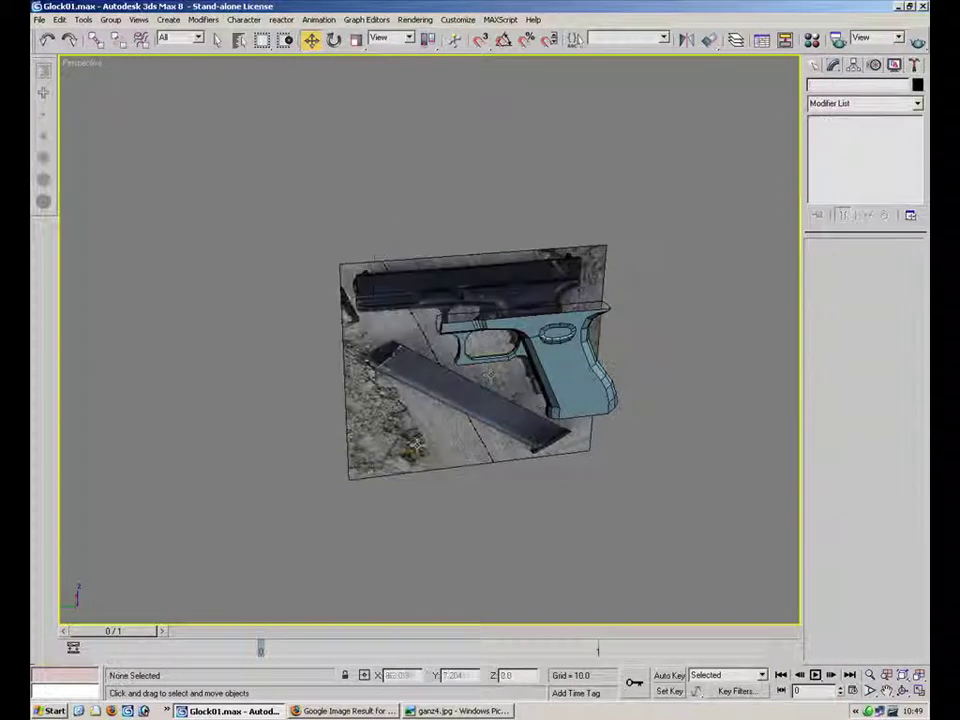
Freeze the remaining reference plane showing the pistol and magazine on wood.
middle_click_drag(438, 318, 478, 291, "alt")
scroll(480, 291, "up", 5)
scroll(518, 335, "up", 5)
middle_click_drag(401, 306, 516, 448)
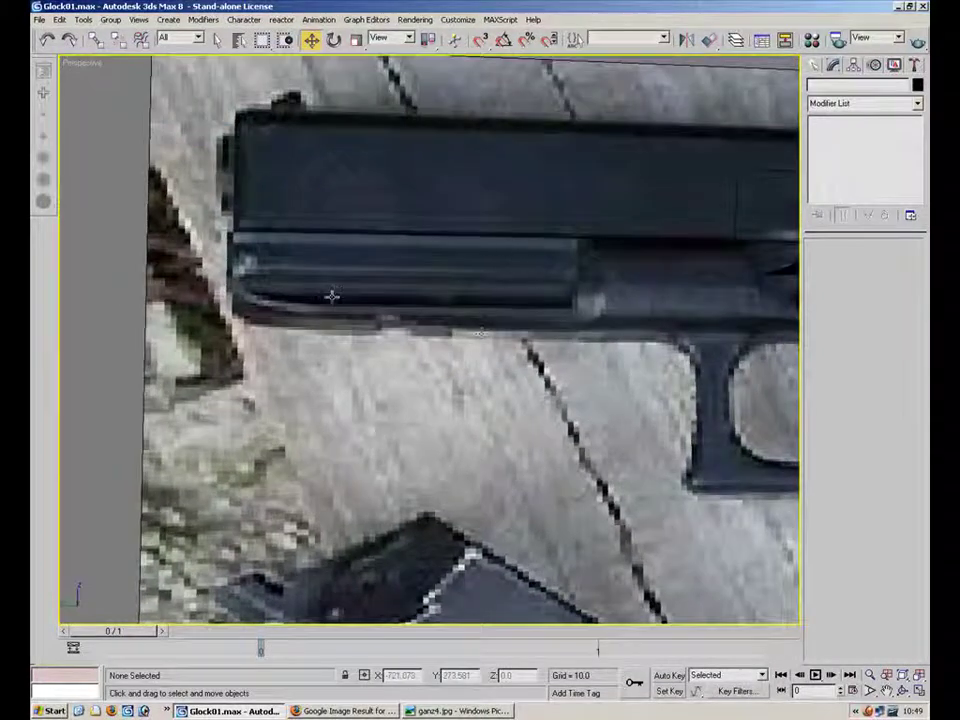
right_click(453, 364)
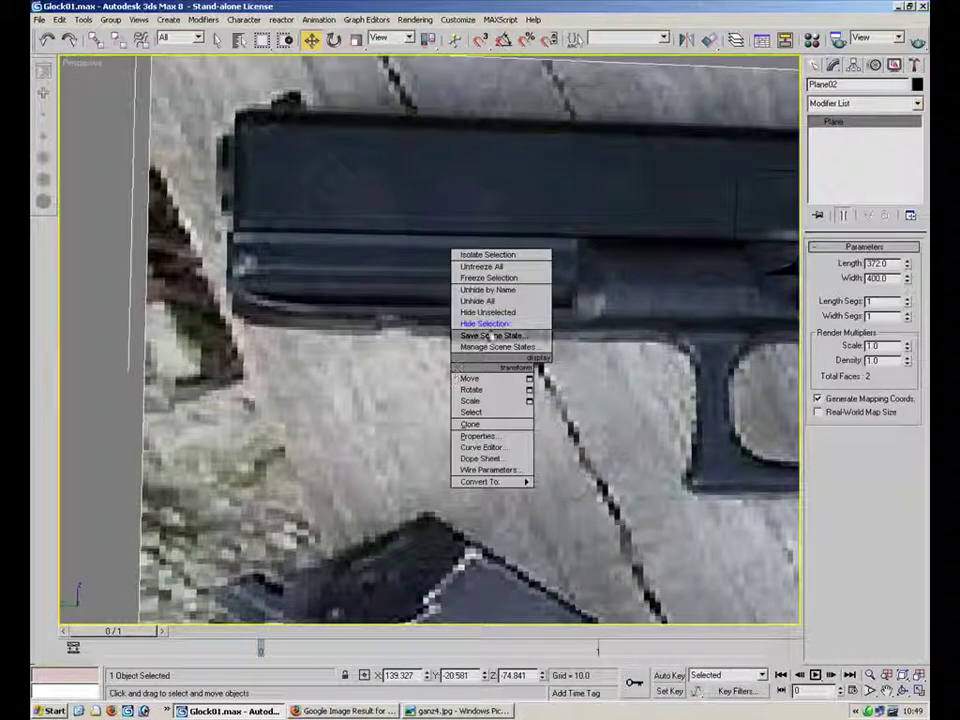
left_click(487, 323)
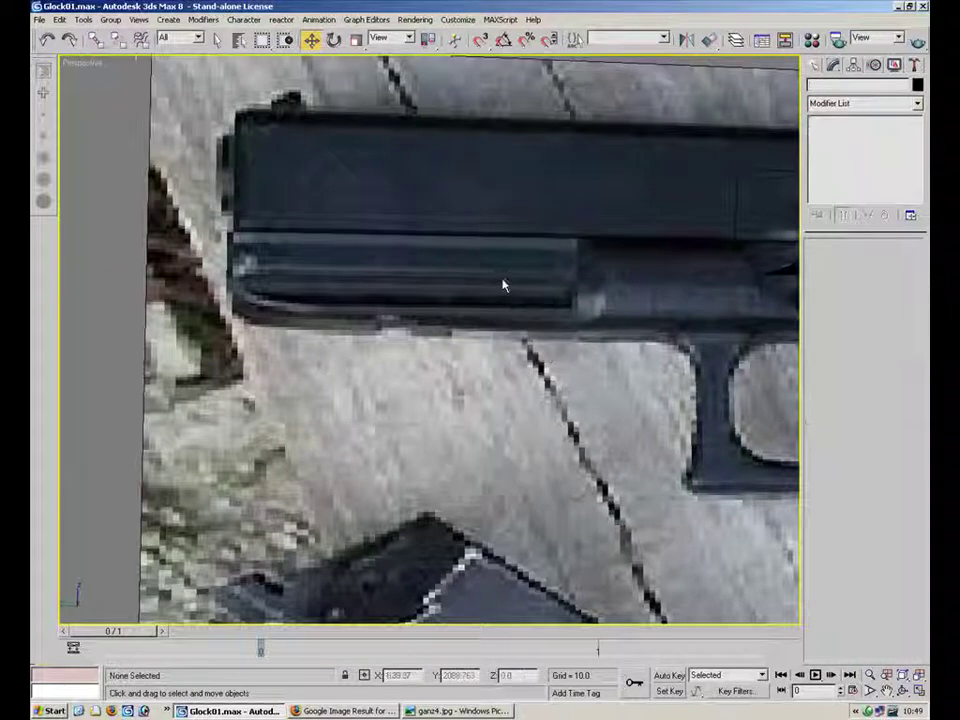
Extrude the front edge of the frame's underside forward along Y to about 150.1.
scroll(427, 322, "down", 8)
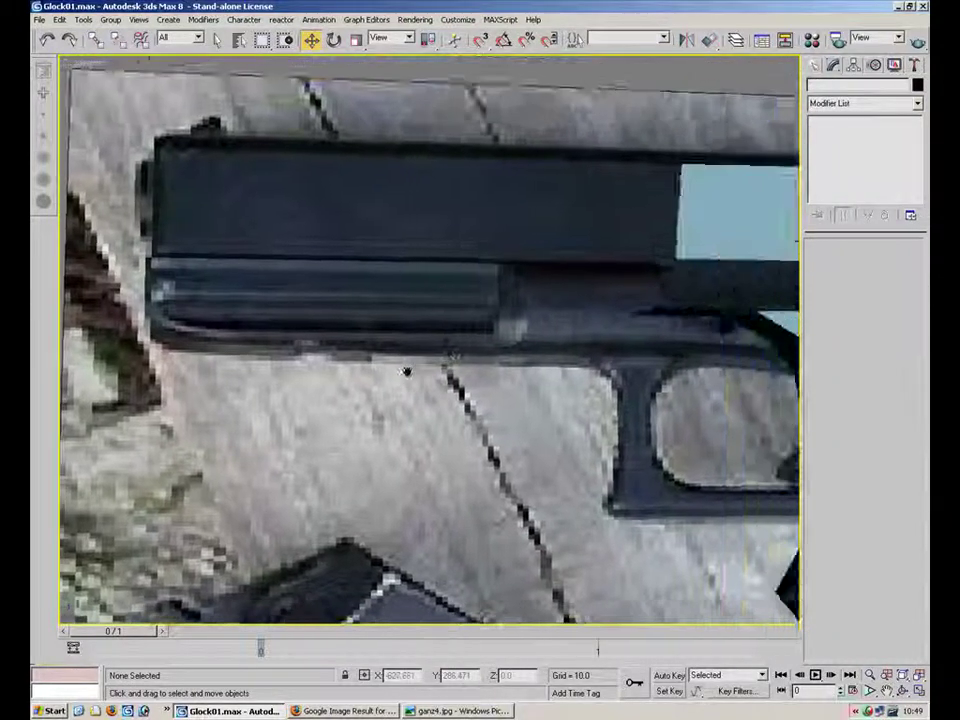
scroll(427, 322, "up", 5)
left_click(648, 256)
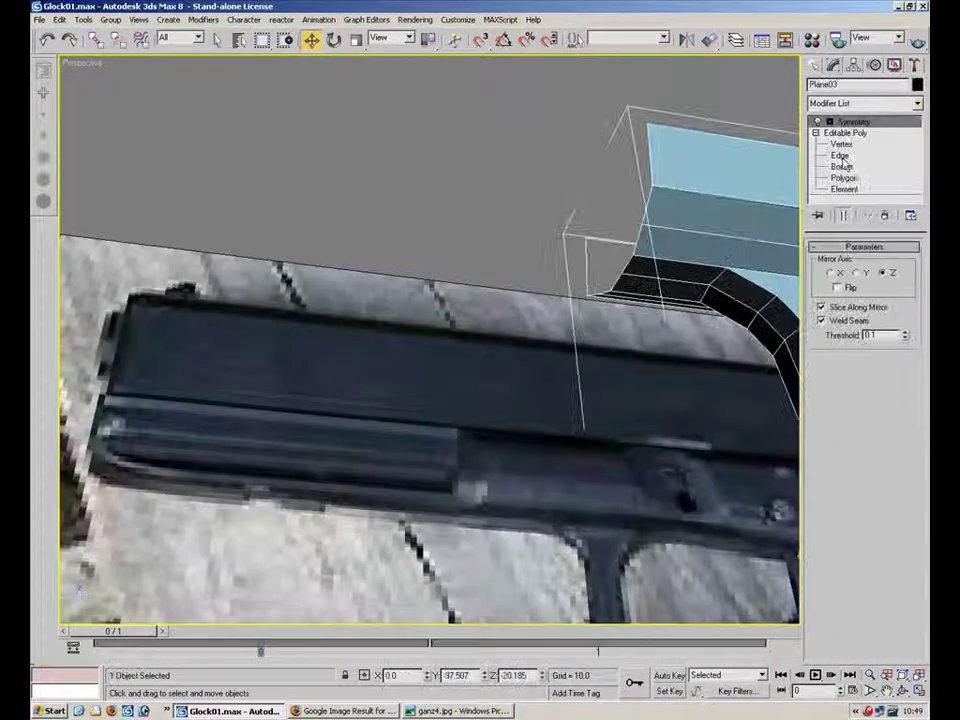
left_click(840, 156)
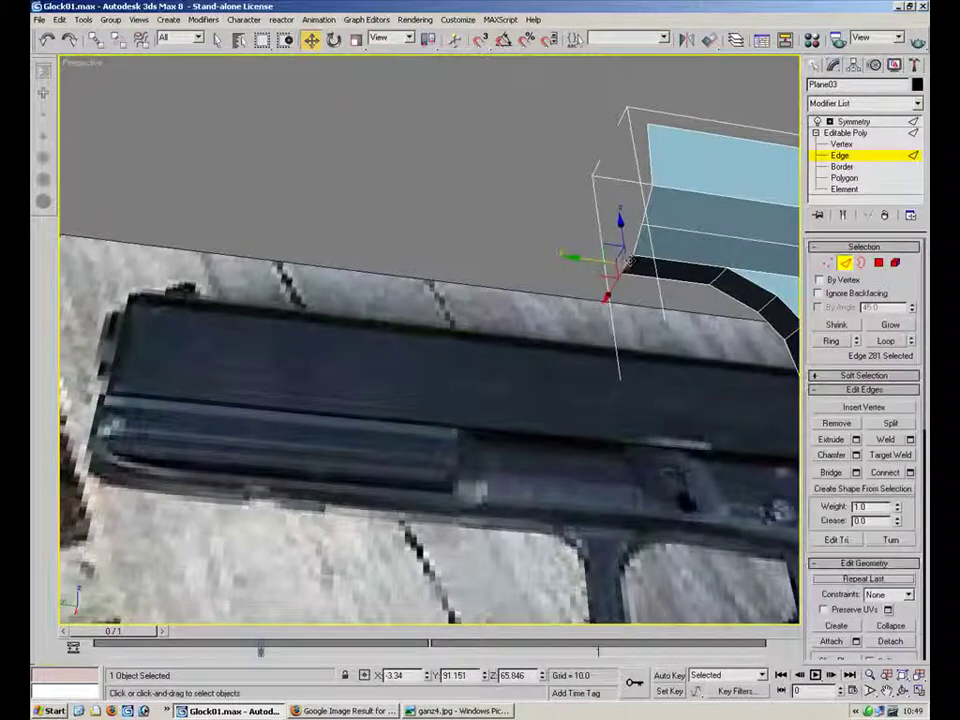
left_click_drag(588, 259, 322, 224, "shift")
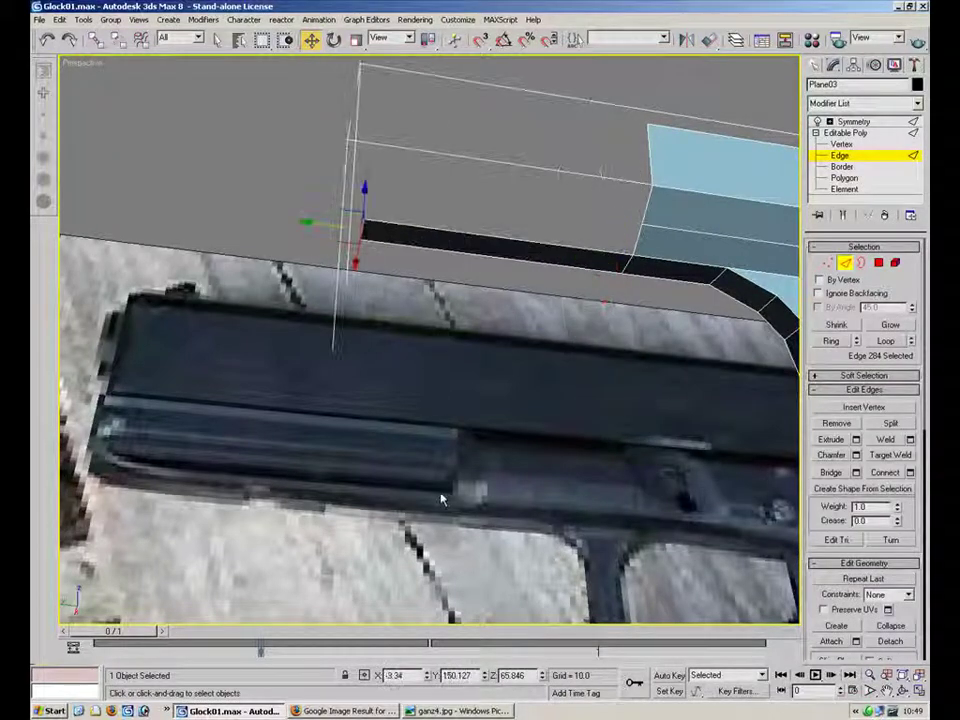
In the left view, move the underside's front edge to Y about 162.1 and extrude it up, forward and down into a small notch.
middle_click_drag(487, 457, 463, 418, "alt")
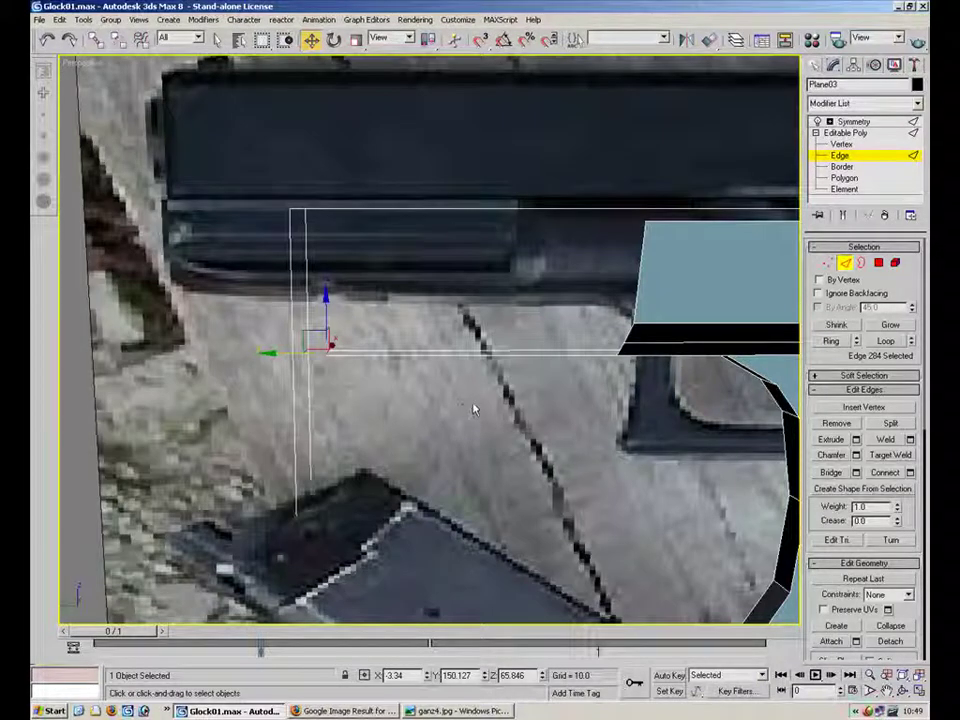
left_click(920, 692)
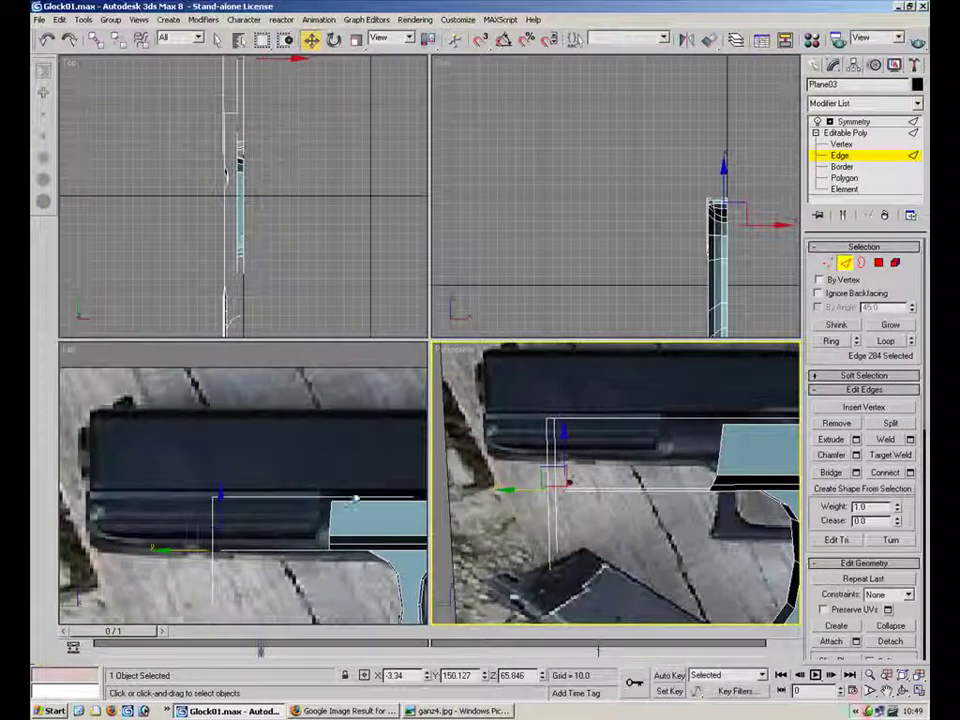
middle_click_drag(314, 500, 336, 454)
key("alt+w")
scroll(432, 398, "up", 5)
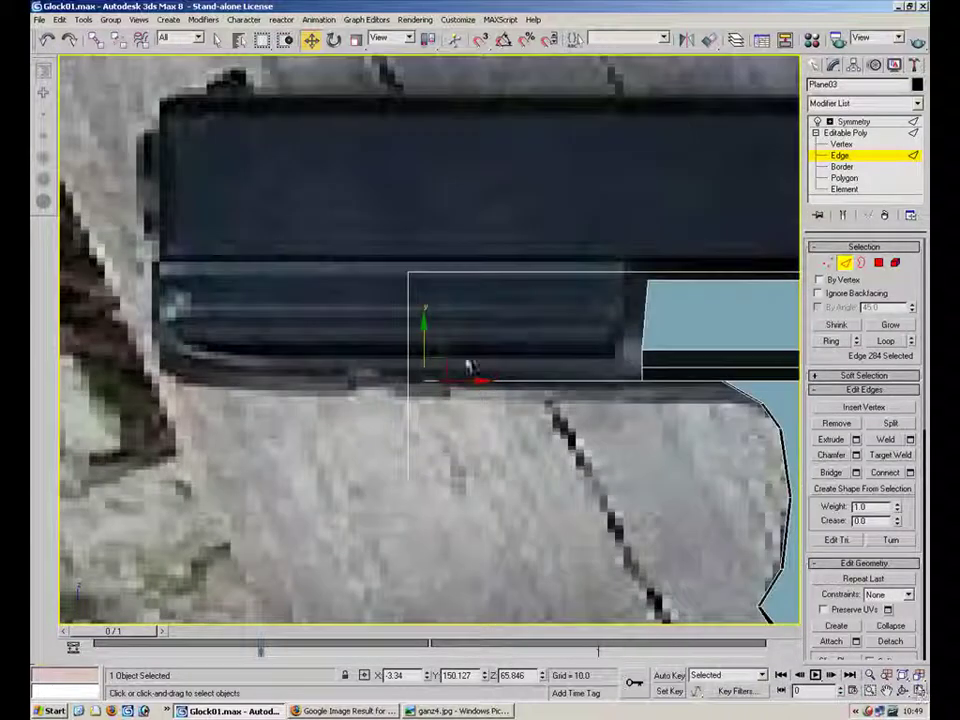
left_click_drag(434, 398, 347, 386)
left_click_drag(320, 343, 314, 356)
Align the small notch's lower front vertices with the frame's underside at Z 65.846.
key("1")
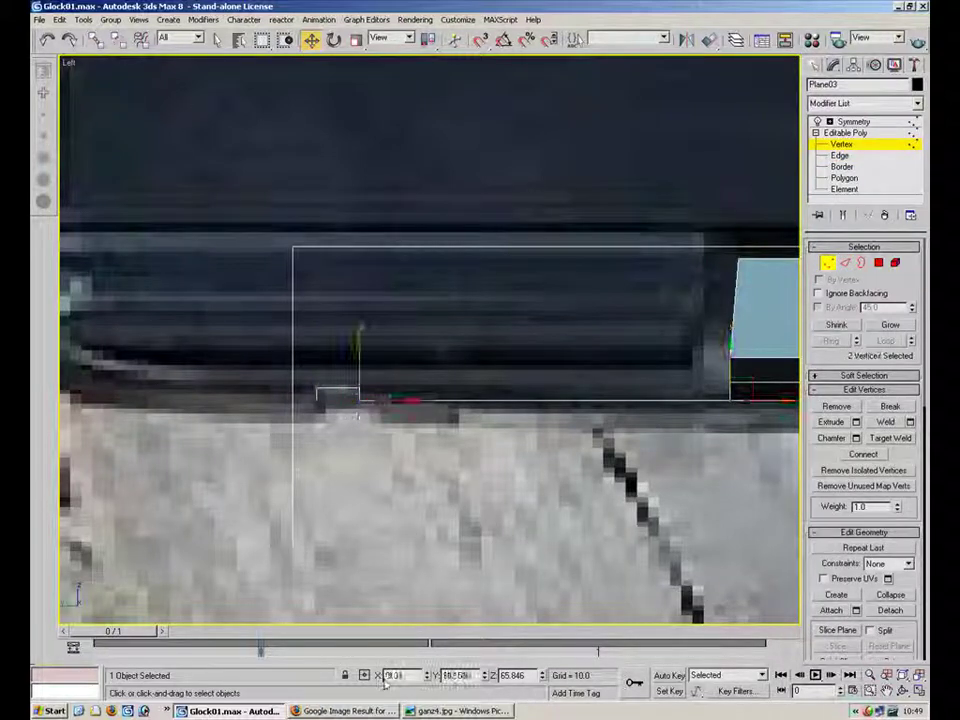
left_click(340, 711)
scroll(482, 428, "up", 1)
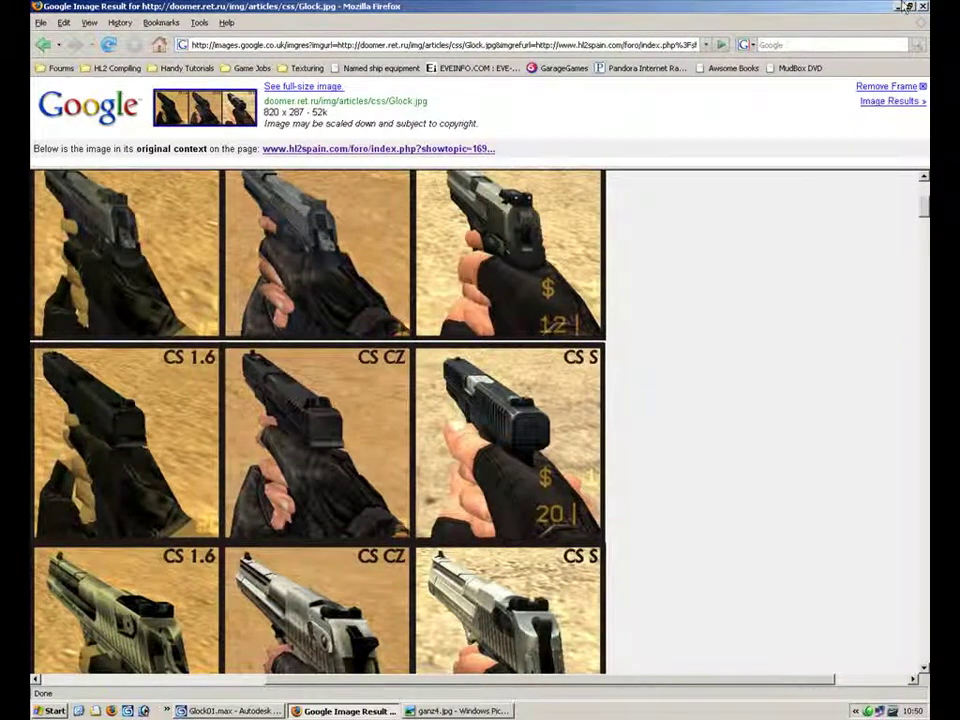
key("alt+Tab")
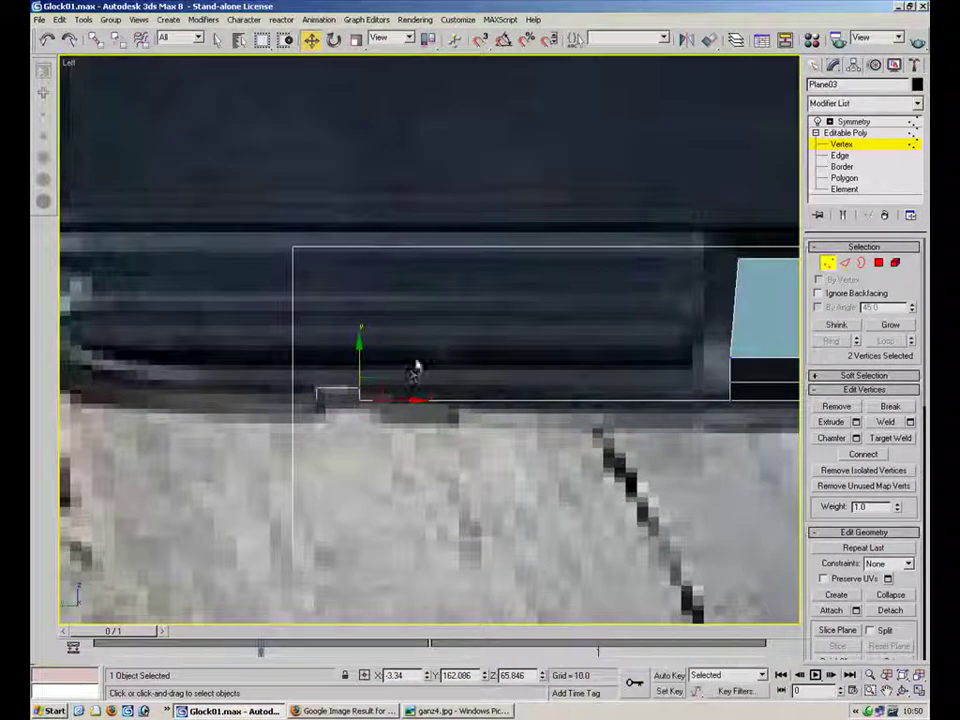
left_click(293, 430)
left_click_drag(265, 399, 335, 430)
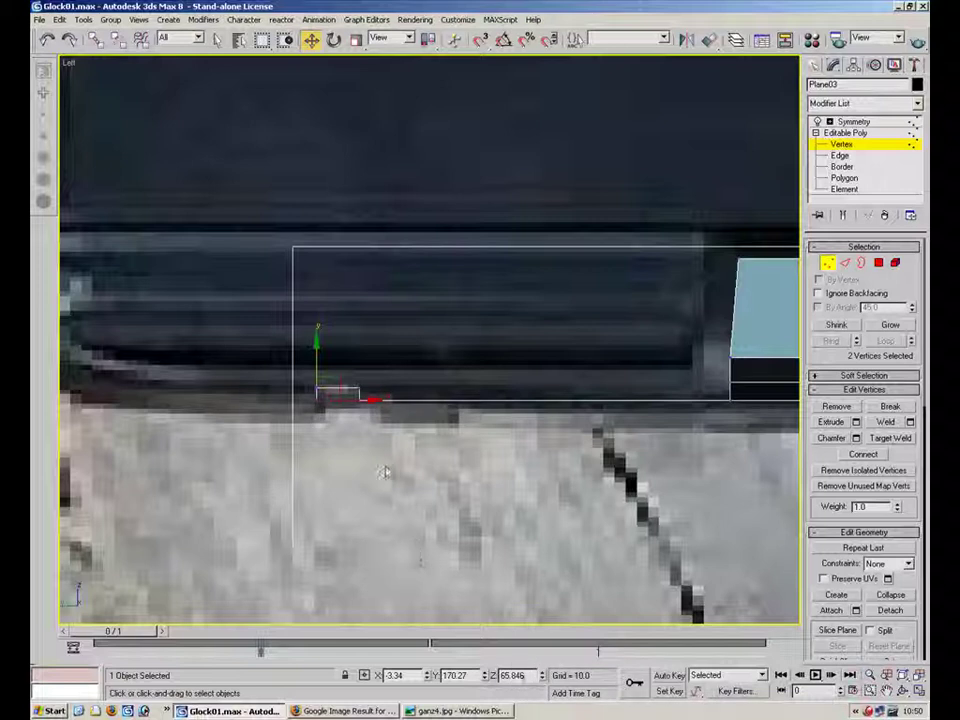
Extrude the notch's front edge forward in three segments, curving the tip up to Y about 219.7 and Z about 70.6.
middle_click_drag(384, 472, 618, 509)
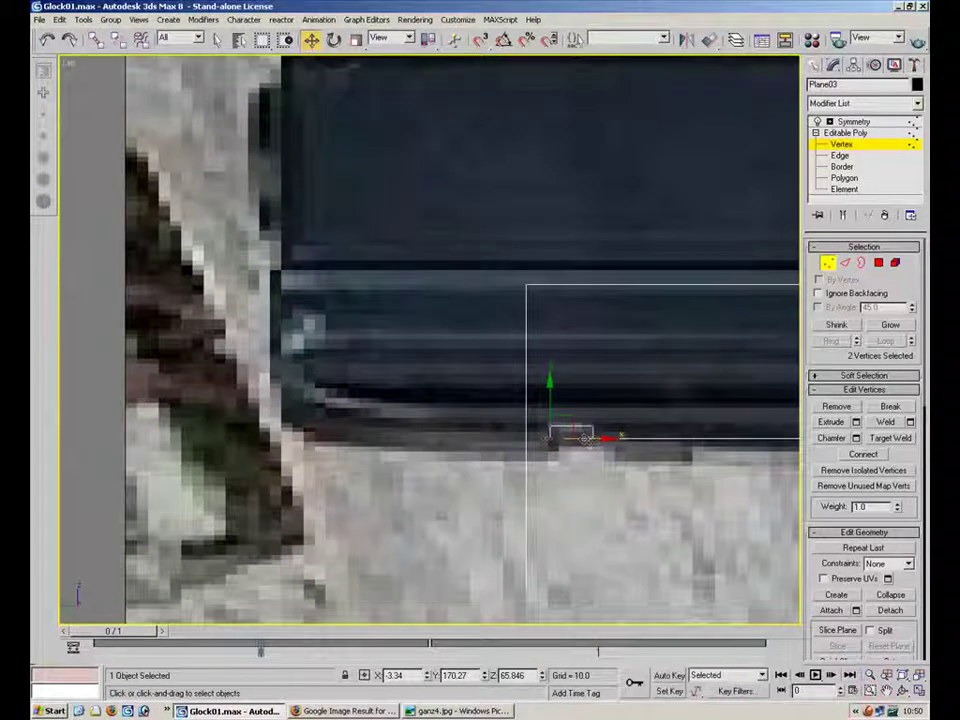
key("2")
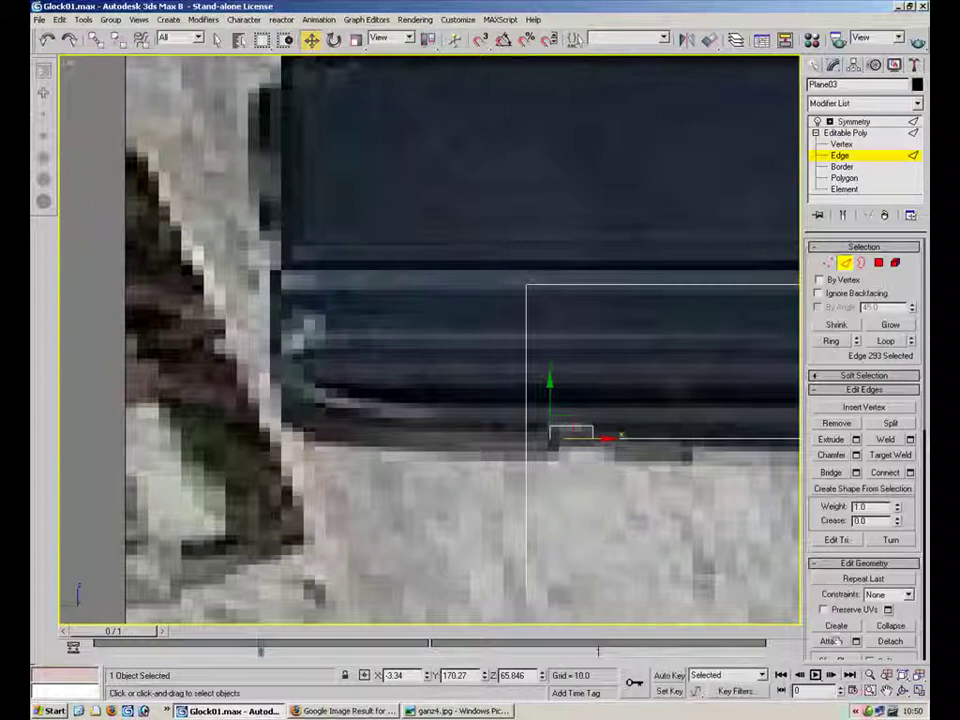
left_click_drag(607, 438, 315, 397, "shift")
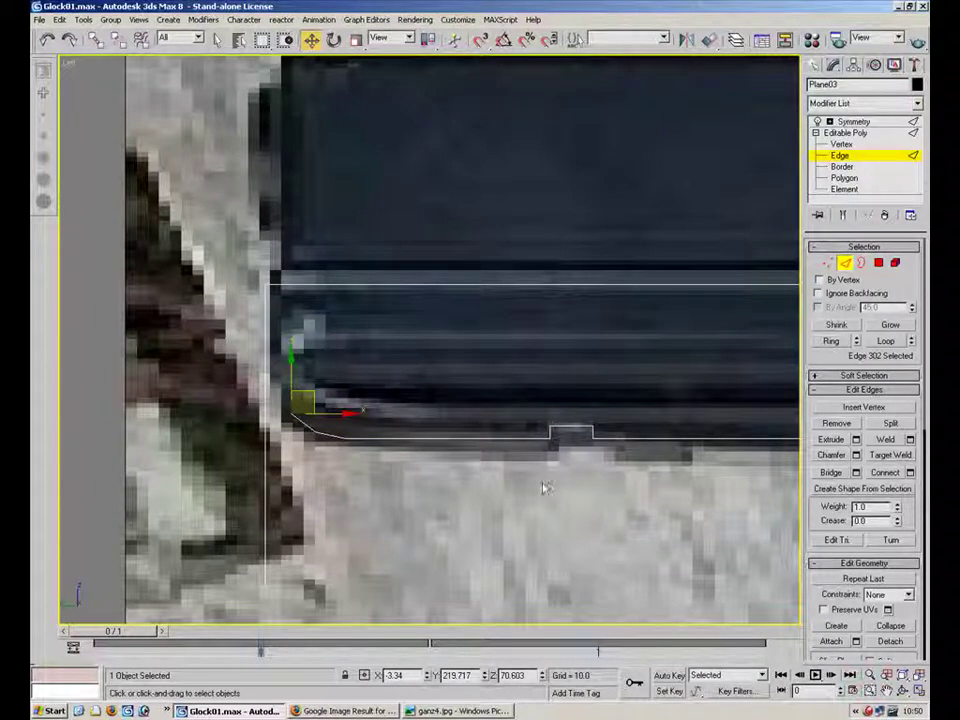
Undo the narrow underside extension, back to before its front edge was extruded forward.
key("alt+w")
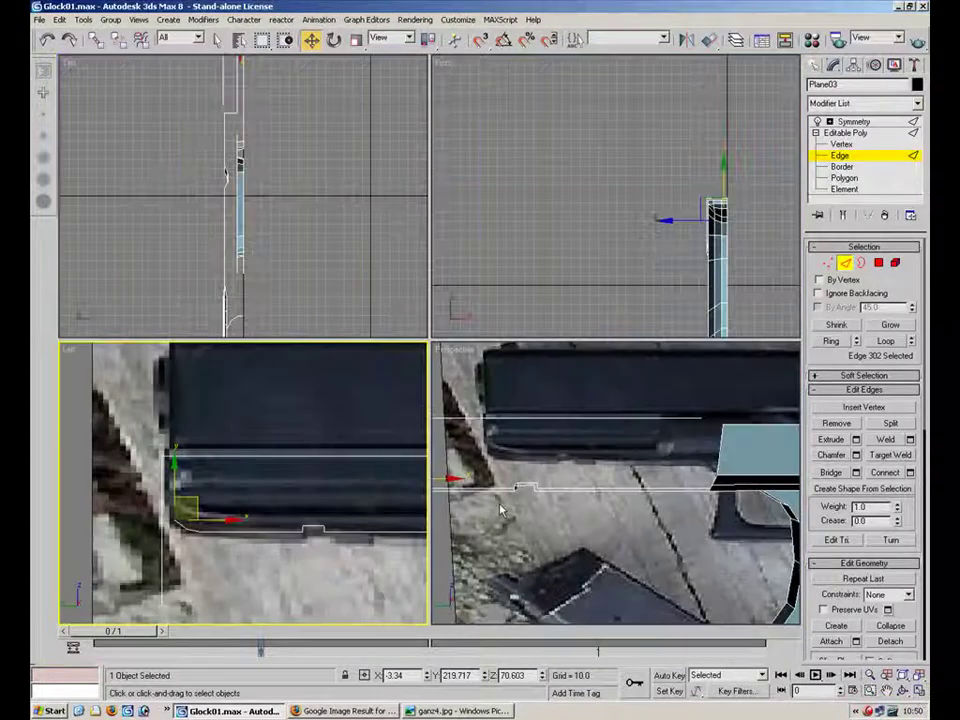
right_click(713, 562)
key("alt+w")
middle_click_drag(605, 400, 594, 242, "alt")
middle_click_drag(426, 229, 463, 312, "alt")
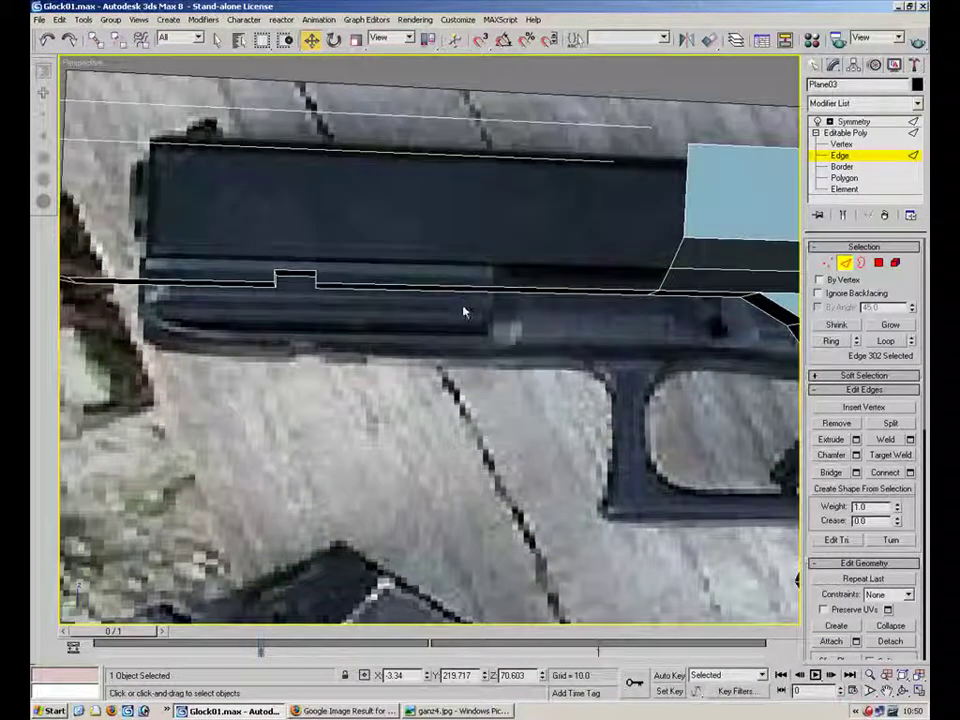
left_click(452, 294)
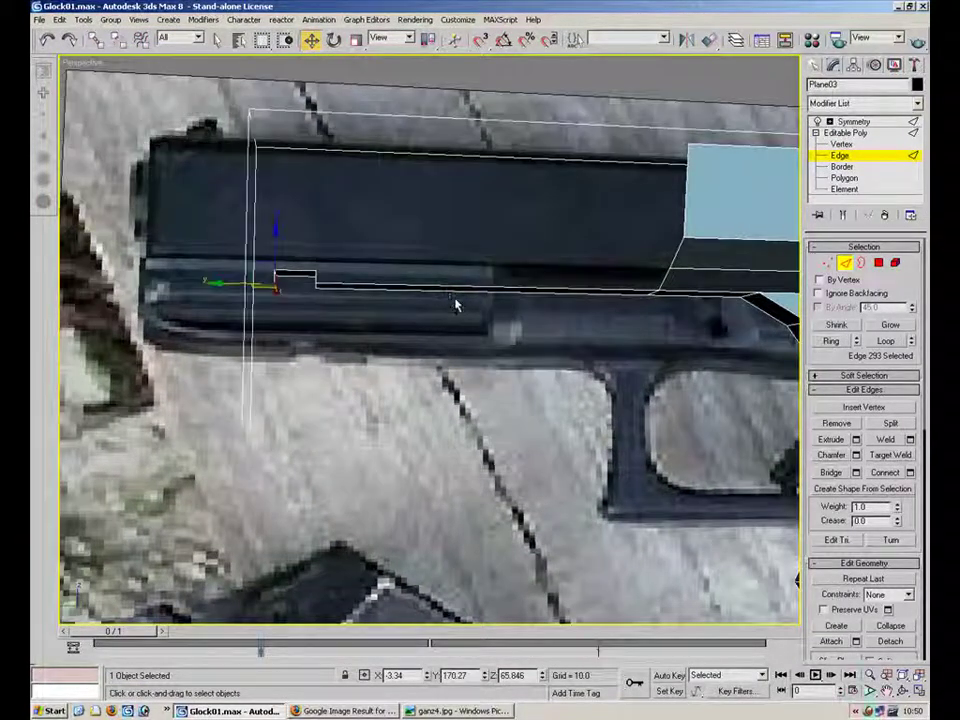
key("ctrl+z")
key("ctrl+z")
key("ctrl+z")
key("ctrl+z")
key("ctrl+z")
middle_click_drag(576, 335, 568, 298, "alt")
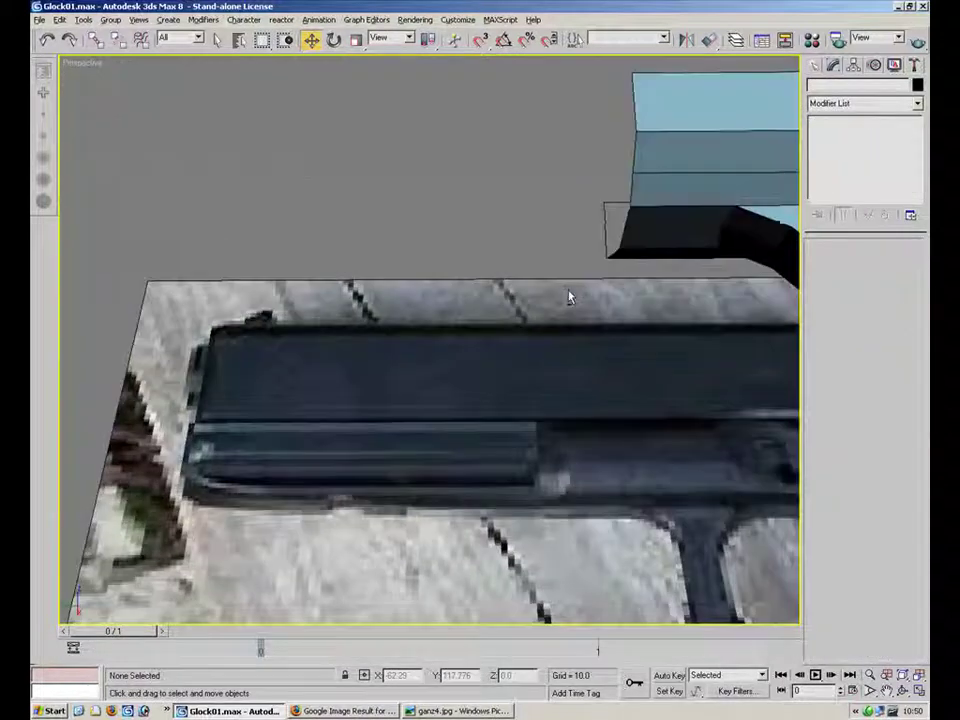
Extrude the two front edges of the frame's underside together, forward to Y about 172.4.
left_click(783, 165)
left_click(839, 155)
left_click(683, 218)
left_click(634, 190, "ctrl")
mouse_move(658, 223)
middle_mouse_down("alt")
mouse_move(641, 195)
mouse_move(649, 242)
middle_mouse_up("alt")
left_click_drag(594, 238, 203, 245, "shift")
left_click(919, 691)
middle_click_drag(342, 476, 234, 440)
left_click(916, 692)
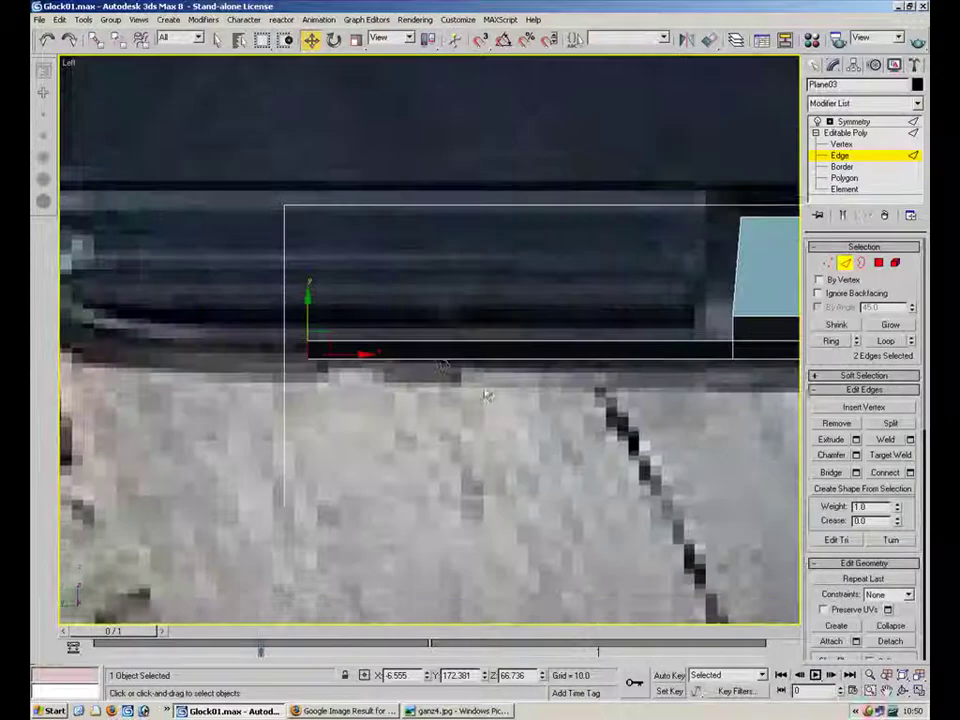
In the left view, form the small notch from both edges and extend them to Y about 211.3, ending in an upward-angled tip.
middle_click_drag(531, 456, 529, 475)
left_click_drag(338, 373, 381, 322)
left_click_drag(414, 360, 146, 369)
middle_click_drag(146, 369, 267, 391)
left_click_drag(267, 391, 216, 368)
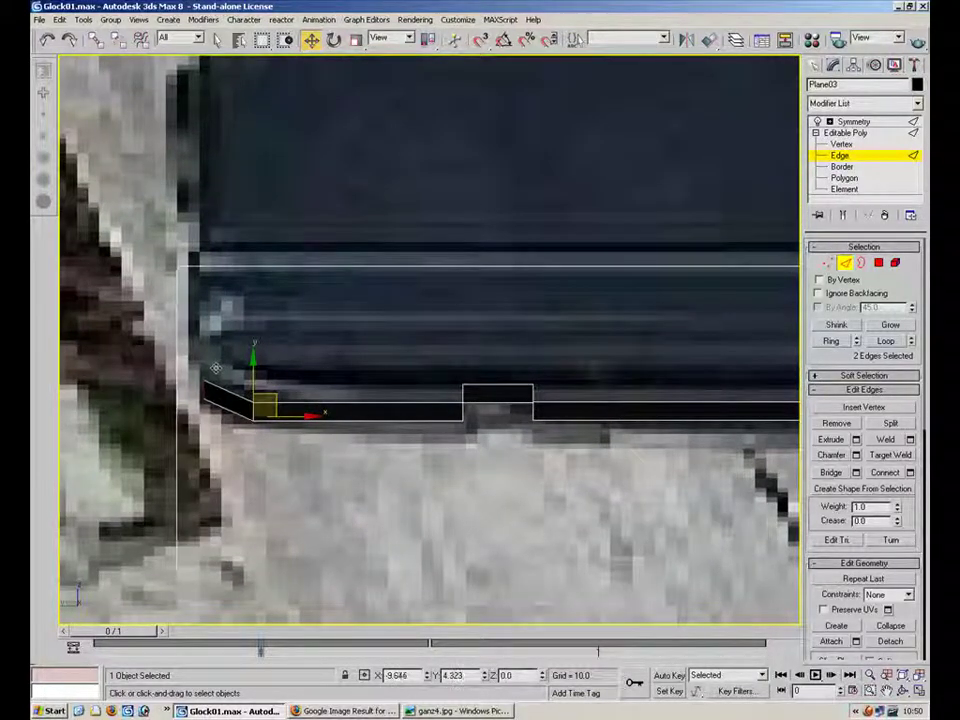
Try to rotate the vertices at the bend of the underside's front tip.
key("1")
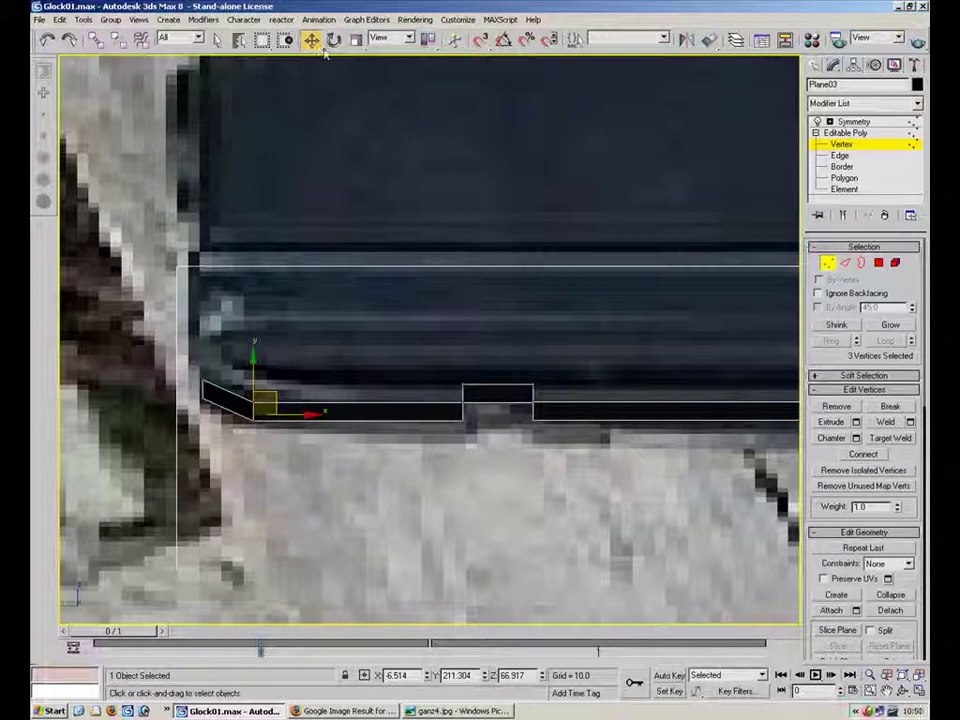
left_click(334, 40)
left_click_drag(301, 395, 311, 408)
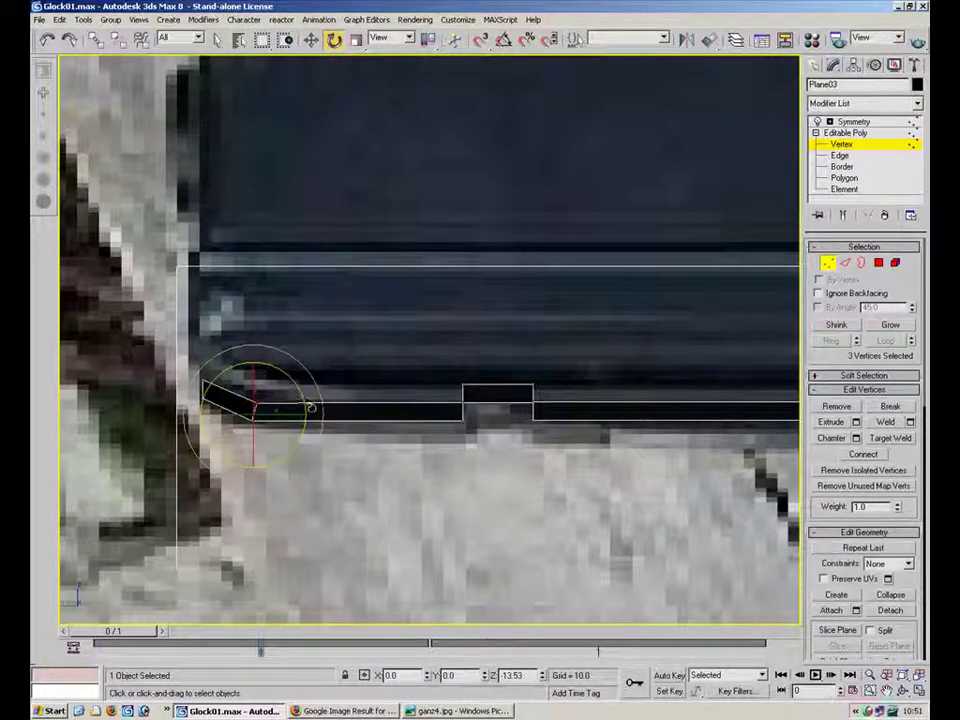
left_click(362, 374)
scroll(469, 345, "up", 4)
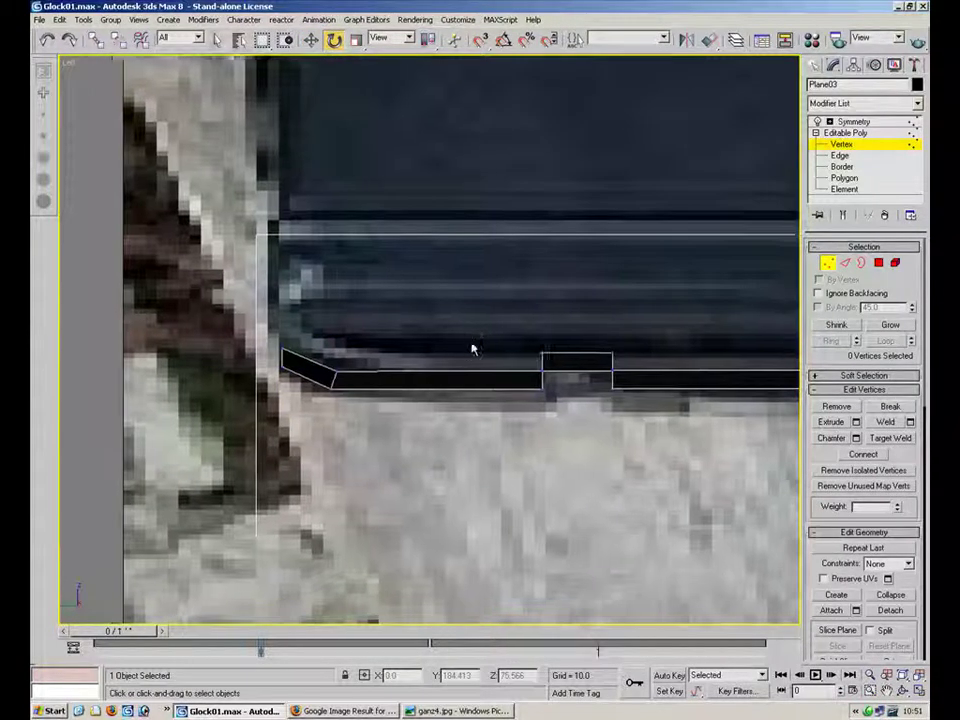
key("ctrl+z")
Slide the upper vertex at the front tip's bend backward to Y about 210.3.
left_click(432, 231)
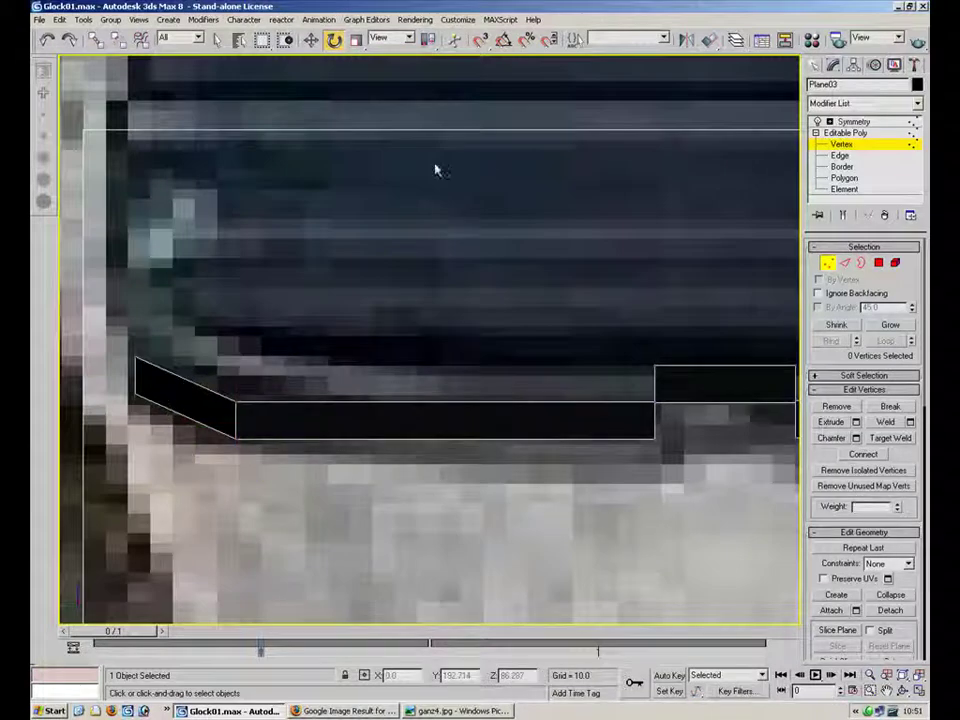
left_click(236, 399)
left_click(311, 40)
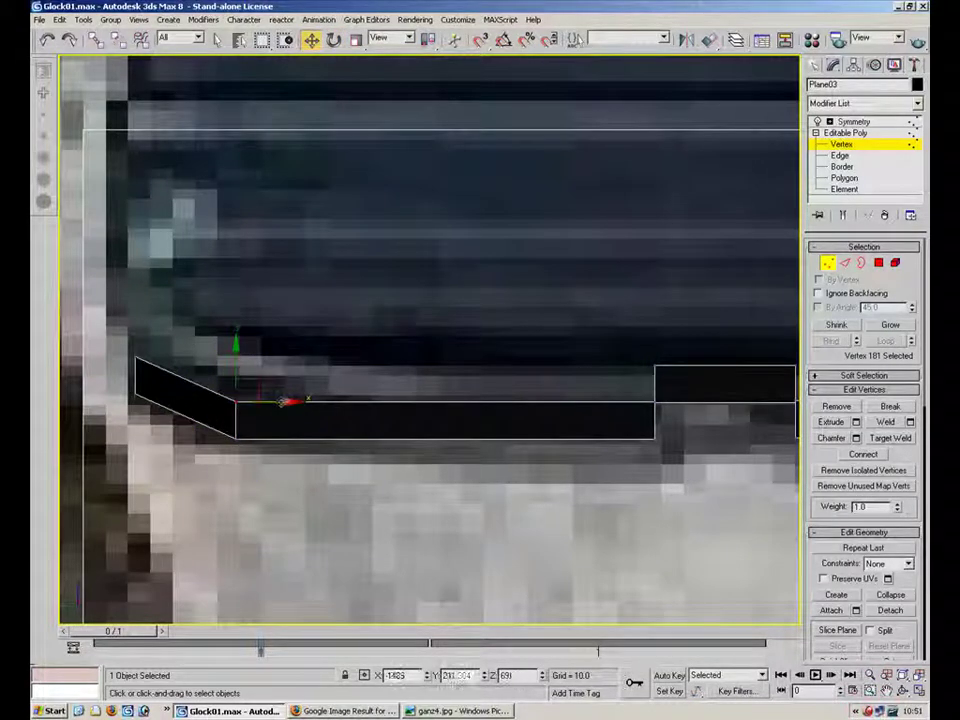
left_click_drag(297, 401, 297, 403)
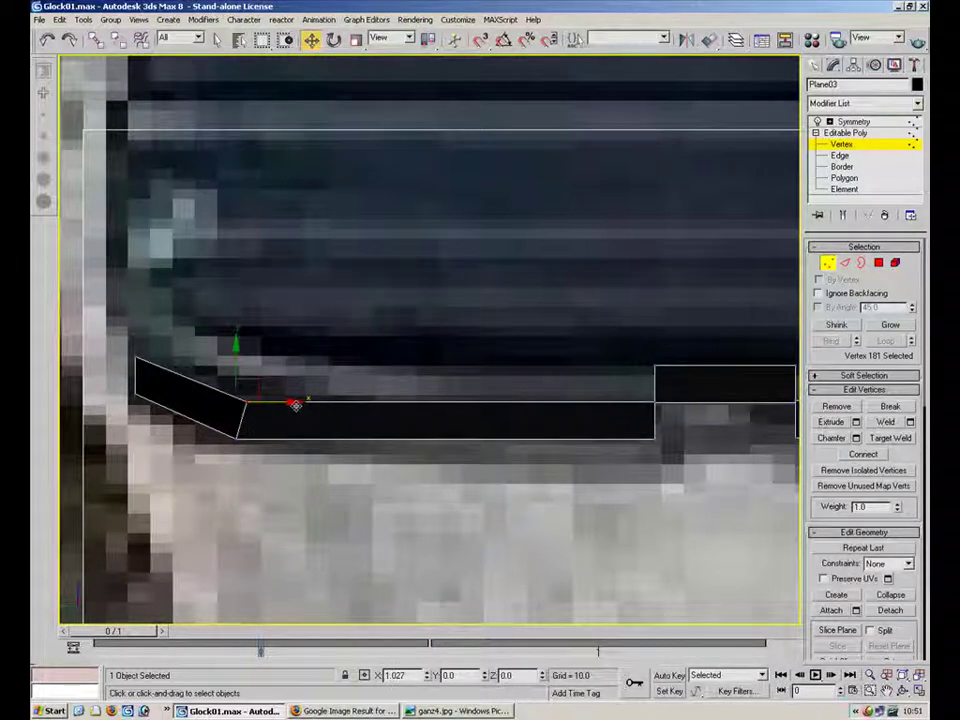
left_click_drag(296, 405, 297, 405)
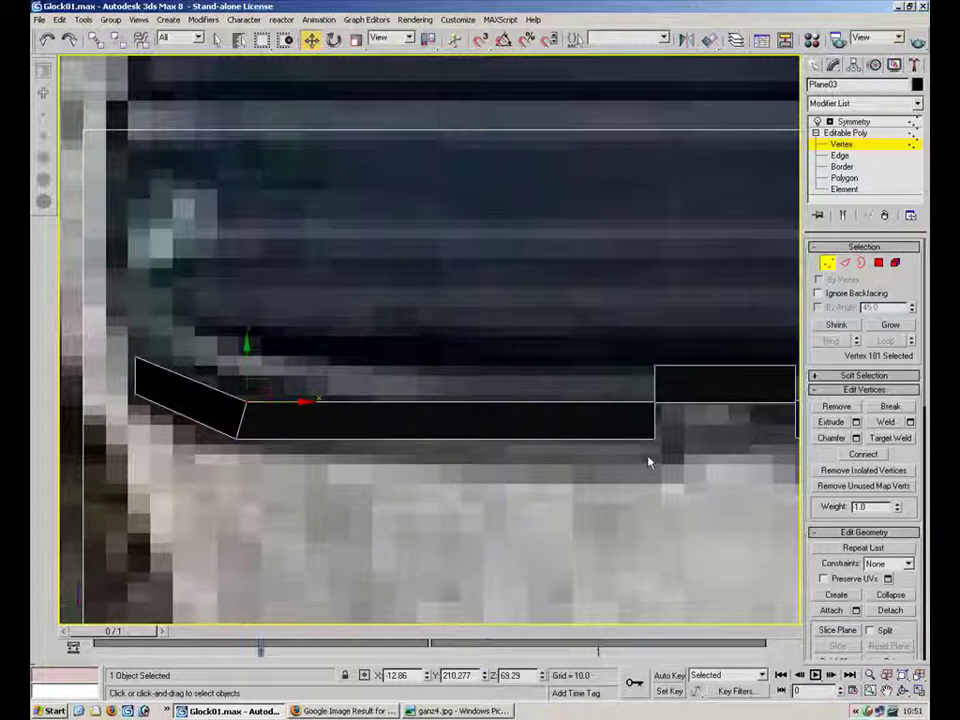
Target-weld the notch's two upper outer vertices onto the adjoining corners of the underside's outer edge.
key("alt+w")
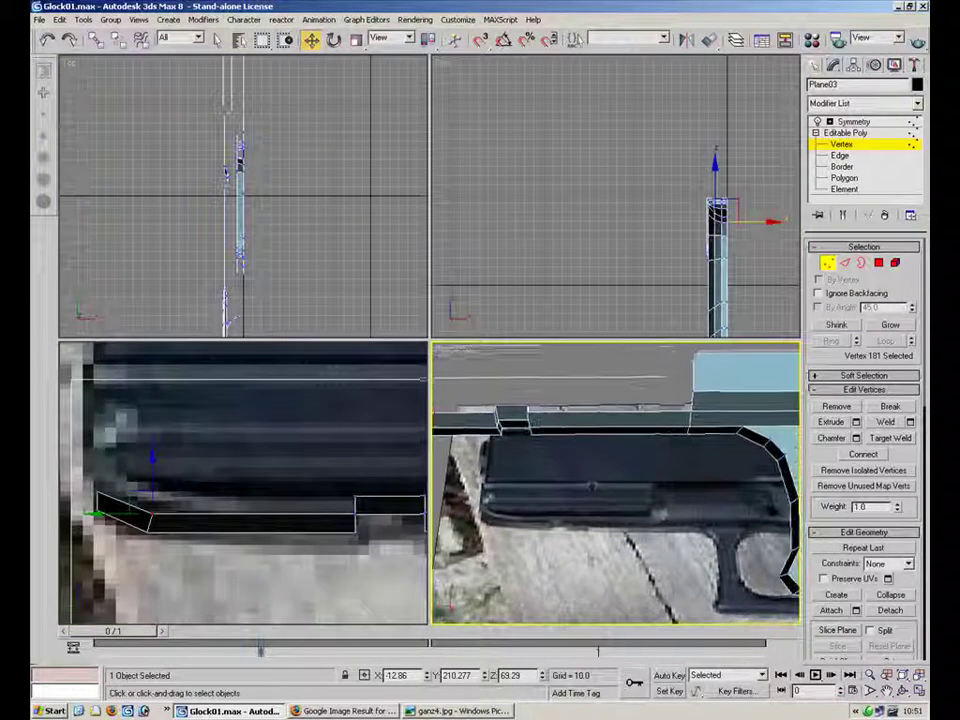
key("alt+w")
middle_click_drag(414, 231, 554, 315, "alt")
left_click(452, 361)
left_click(621, 368, "ctrl")
middle_click_drag(339, 312, 411, 278, "alt")
left_click(890, 439)
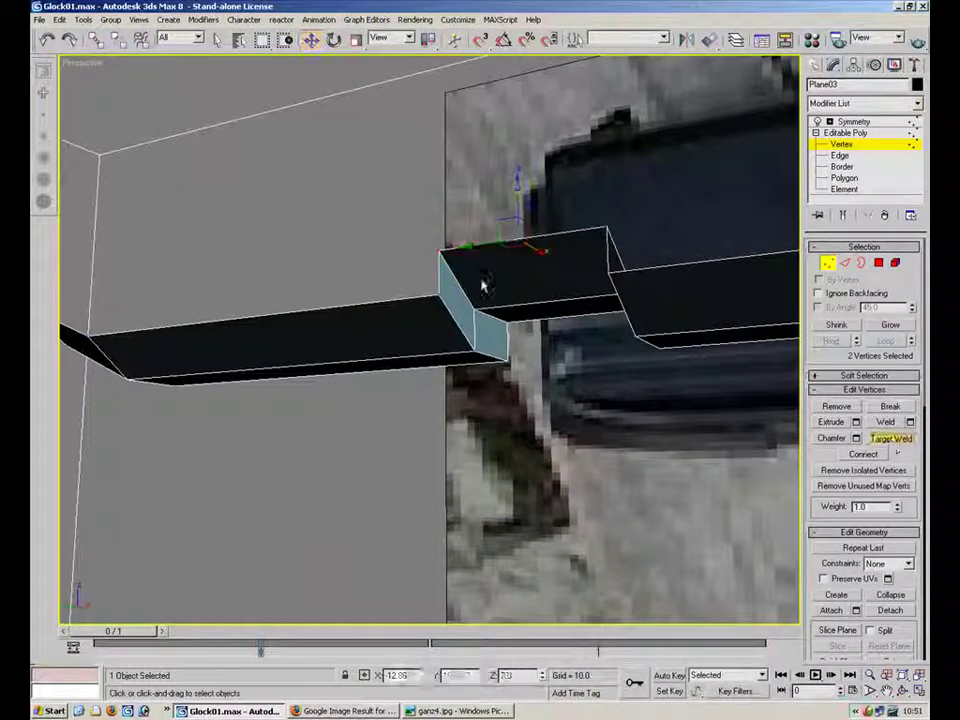
left_click(437, 293)
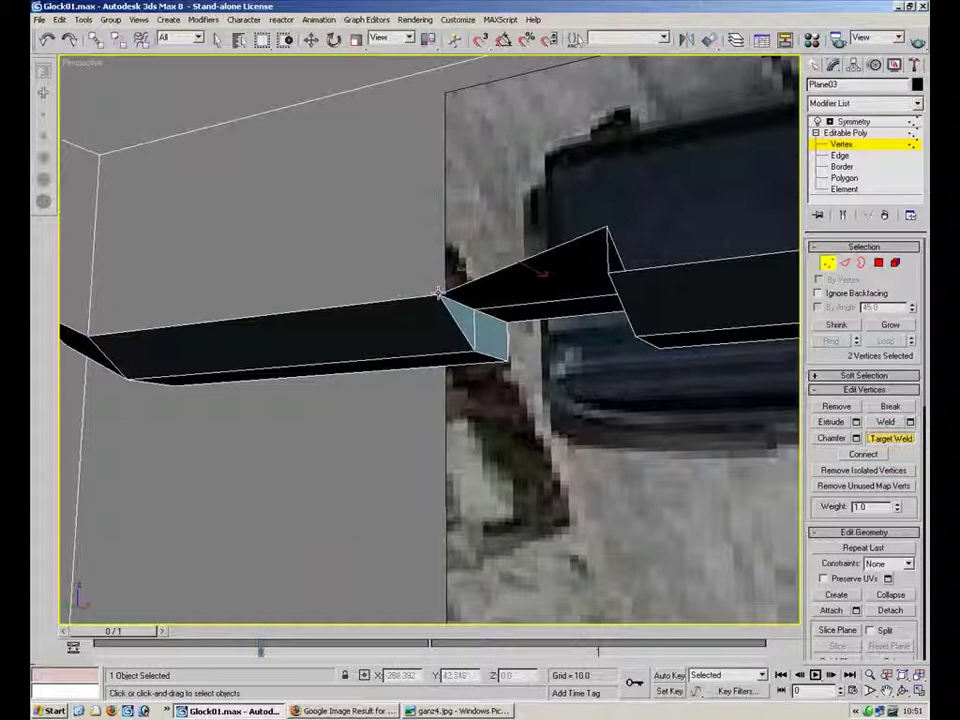
left_click(607, 230)
left_click(611, 273)
middle_click_drag(574, 372, 521, 278, "alt")
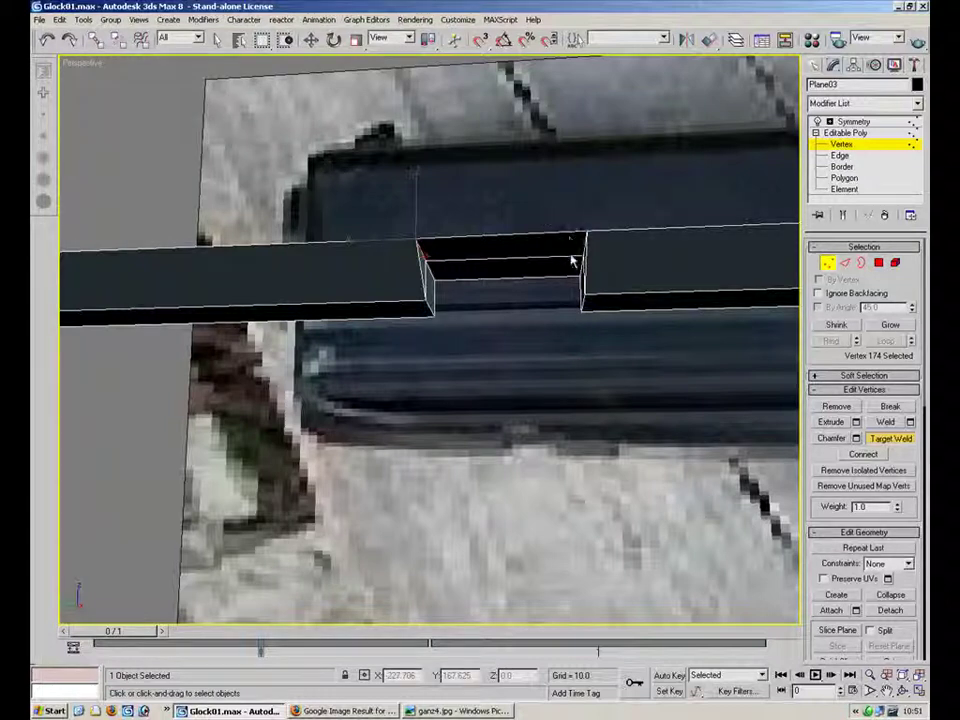
left_click(826, 264)
left_click(826, 264)
Level the underside's lower vertices at the notch's front and the forward bend with those behind the notch at Z 65.846.
middle_click_drag(513, 374, 489, 364, "alt")
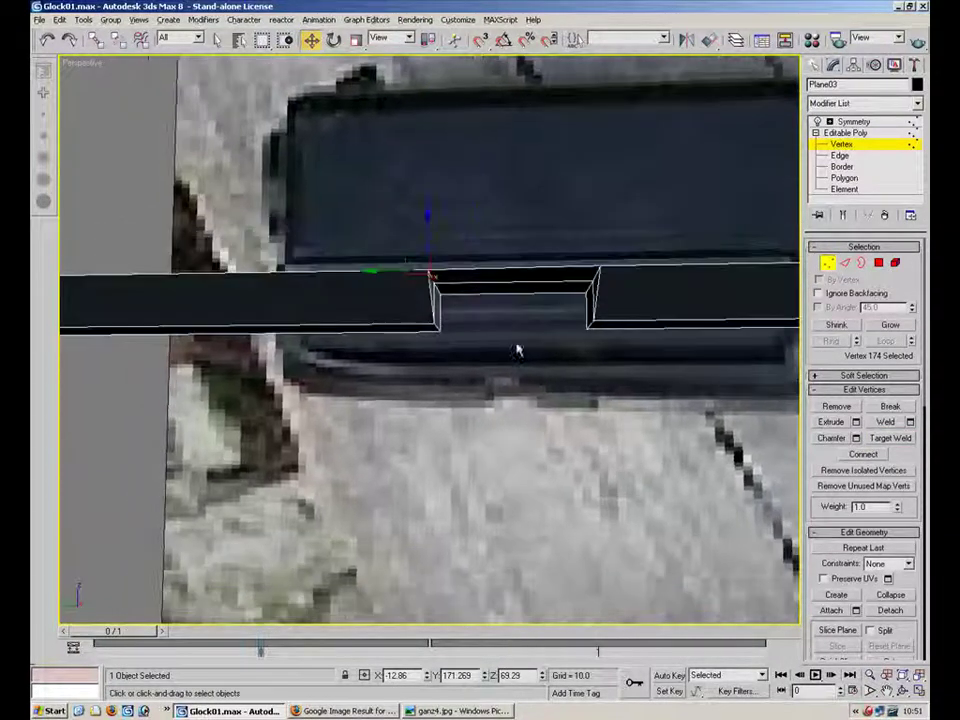
middle_click_drag(617, 312, 612, 323, "alt")
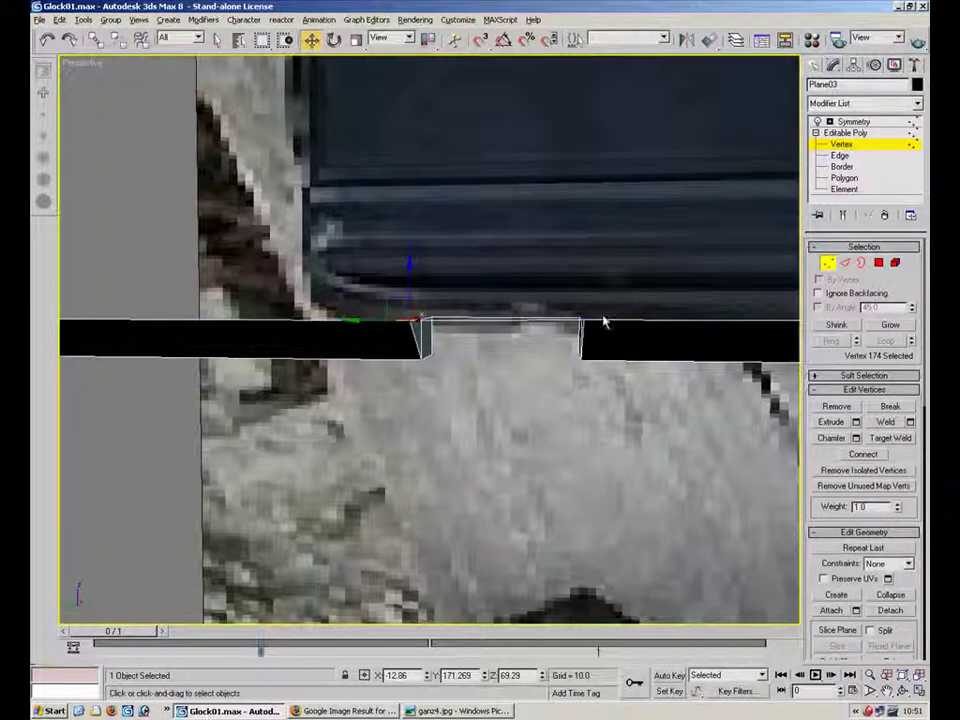
left_click_drag(529, 403, 605, 339)
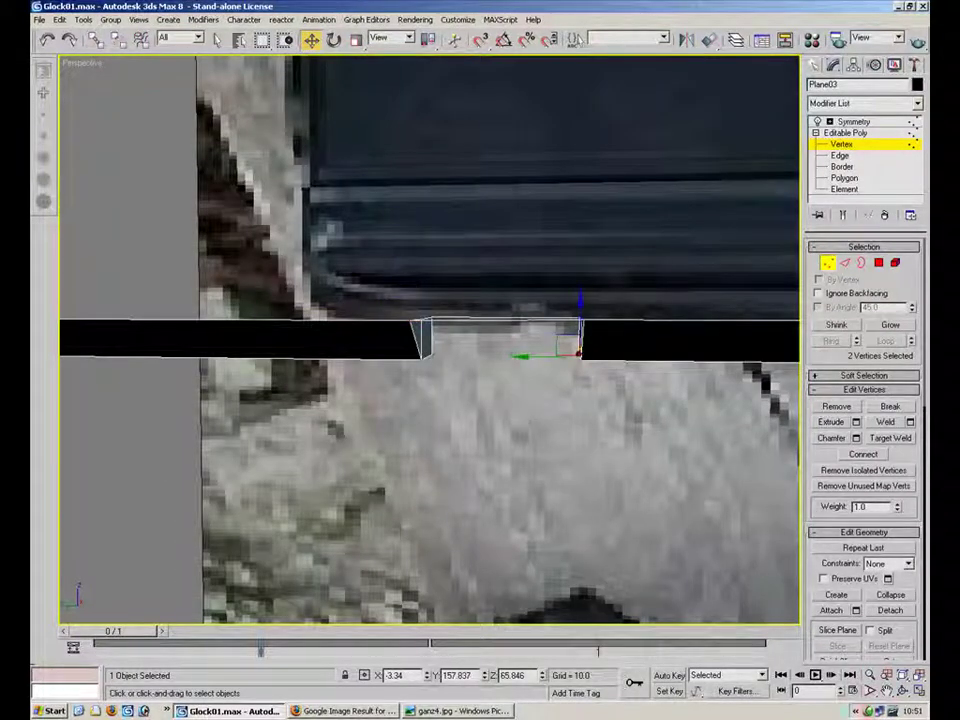
middle_click_drag(506, 463, 487, 366, "alt")
left_click_drag(489, 345, 448, 380)
left_click(527, 501)
middle_click_drag(441, 367, 616, 352)
middle_click_drag(447, 314, 512, 286, "alt")
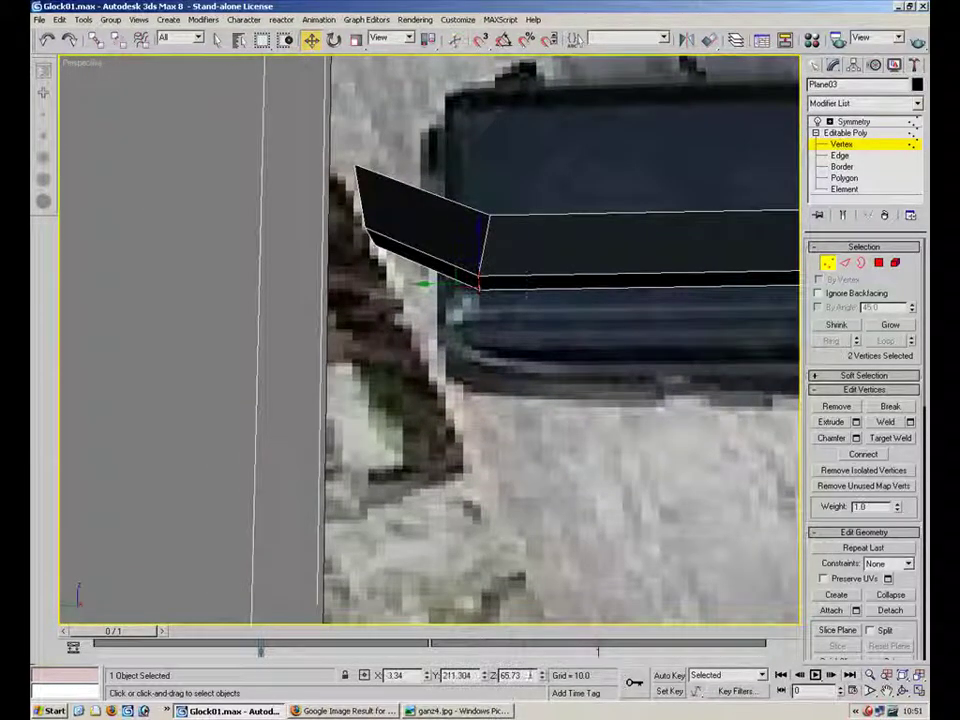
Examine the mirrored front underside and its notch from several angles with sub-object editing off.
middle_click_drag(676, 276, 575, 357)
scroll(624, 330, "down", 5)
left_click(724, 343)
left_click(828, 264)
left_click(654, 388)
middle_click_drag(648, 366, 646, 335, "alt")
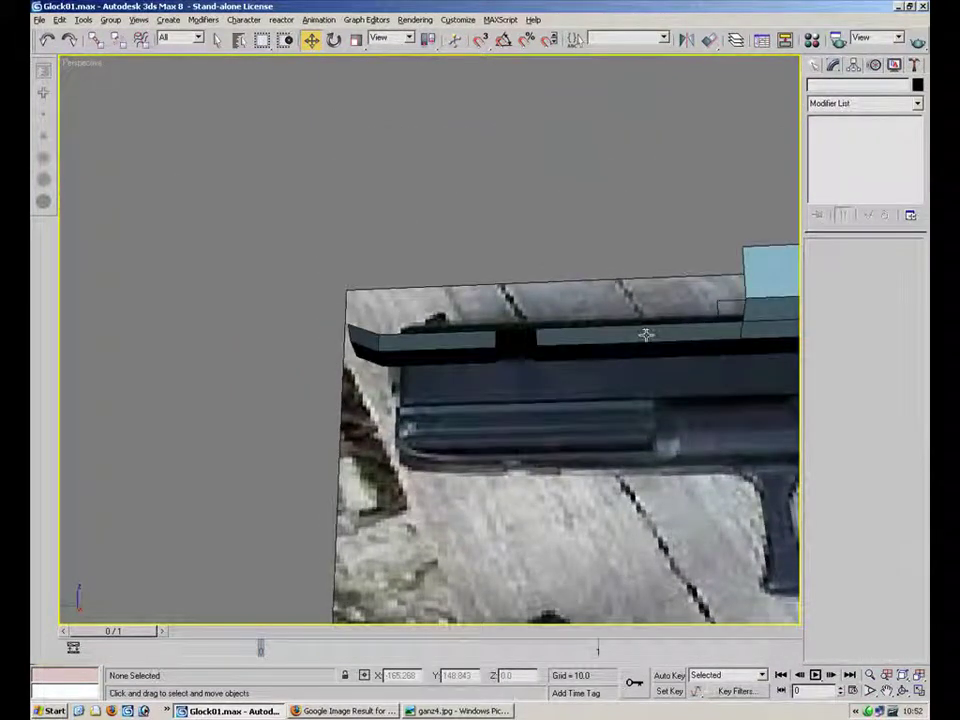
left_click(646, 335)
middle_click_drag(669, 285, 608, 296, "alt")
scroll(556, 333, "up", 4)
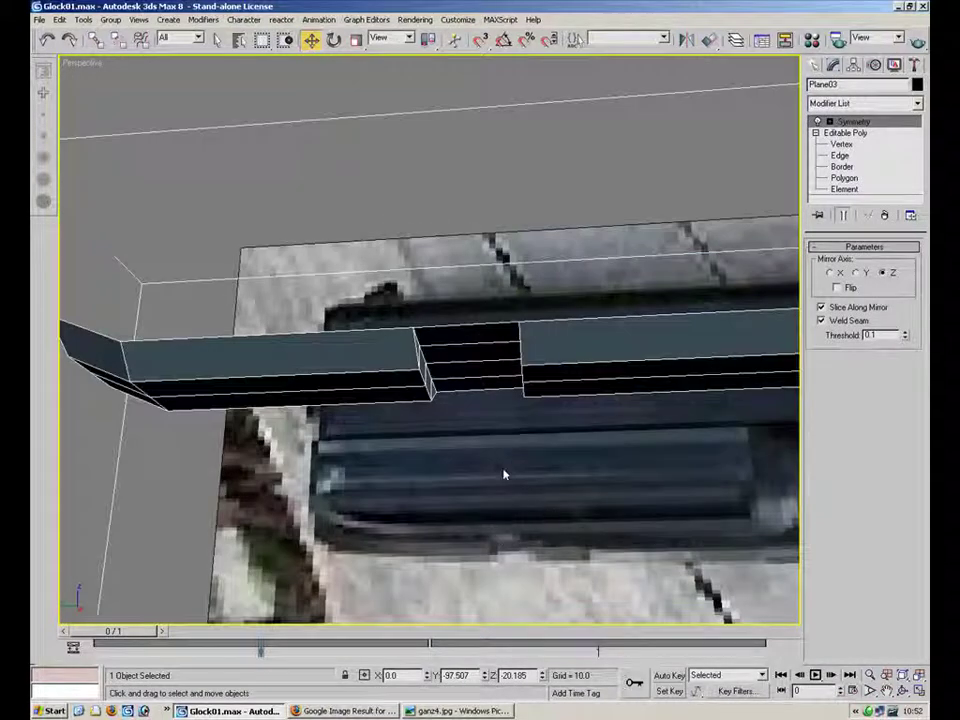
Extrude the underside's three outer edges along and across the notch, excluding the tip, upward in two segments to Z about 77.7.
left_click(371, 330)
left_click(371, 346)
left_click(371, 346)
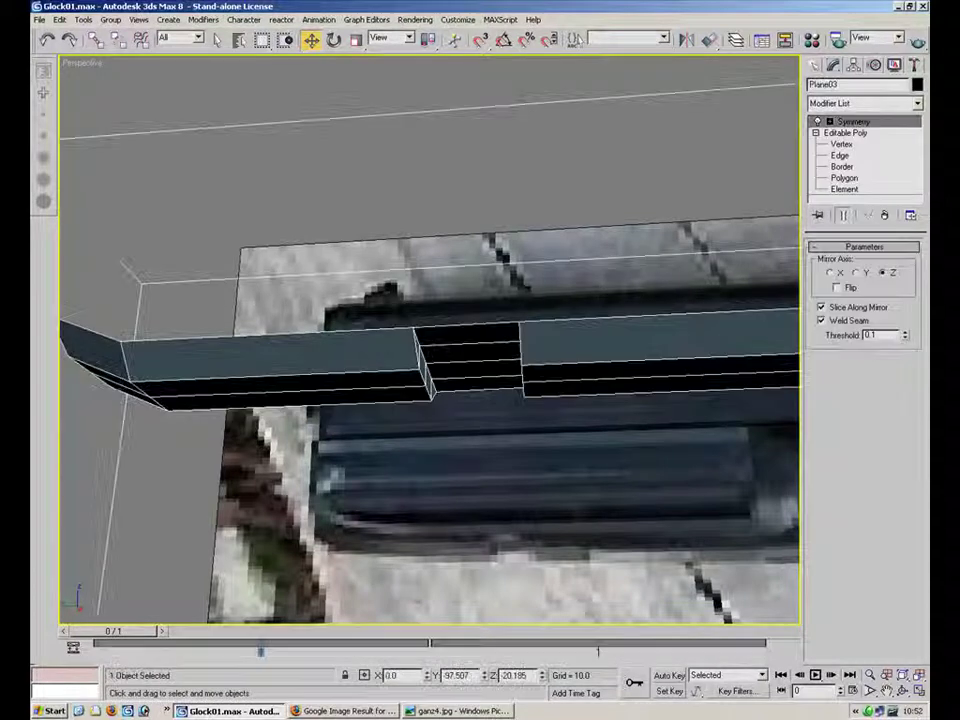
left_click(839, 155)
left_click(371, 334)
left_click(371, 332)
left_click(581, 321, "ctrl")
middle_click_drag(686, 308, 258, 368)
middle_click_drag(555, 315, 603, 342, "alt")
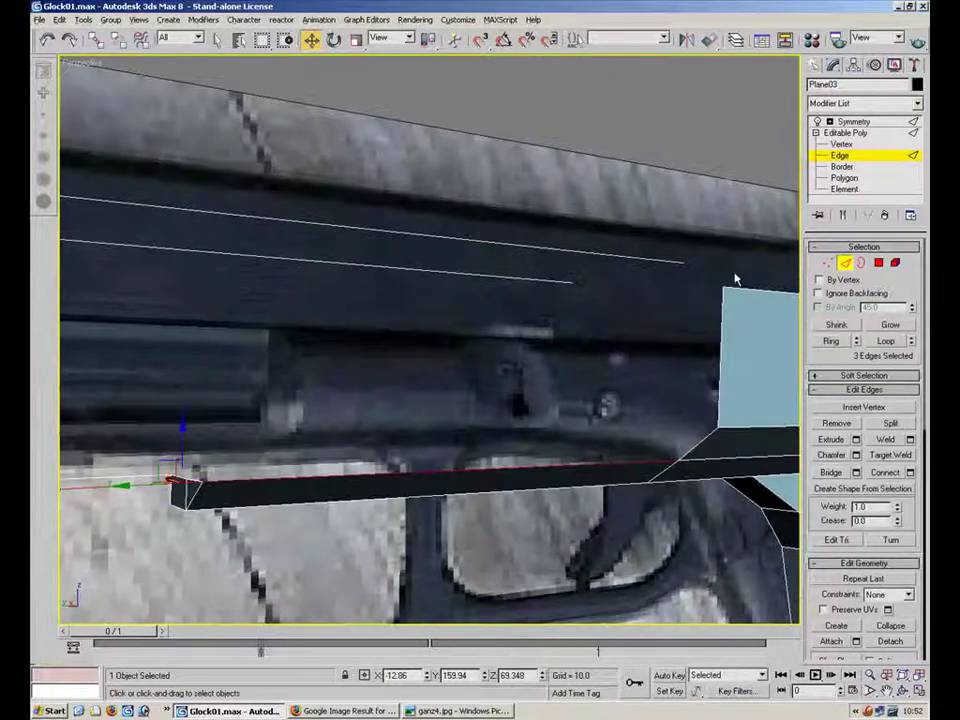
middle_click_drag(375, 447, 658, 336, "alt")
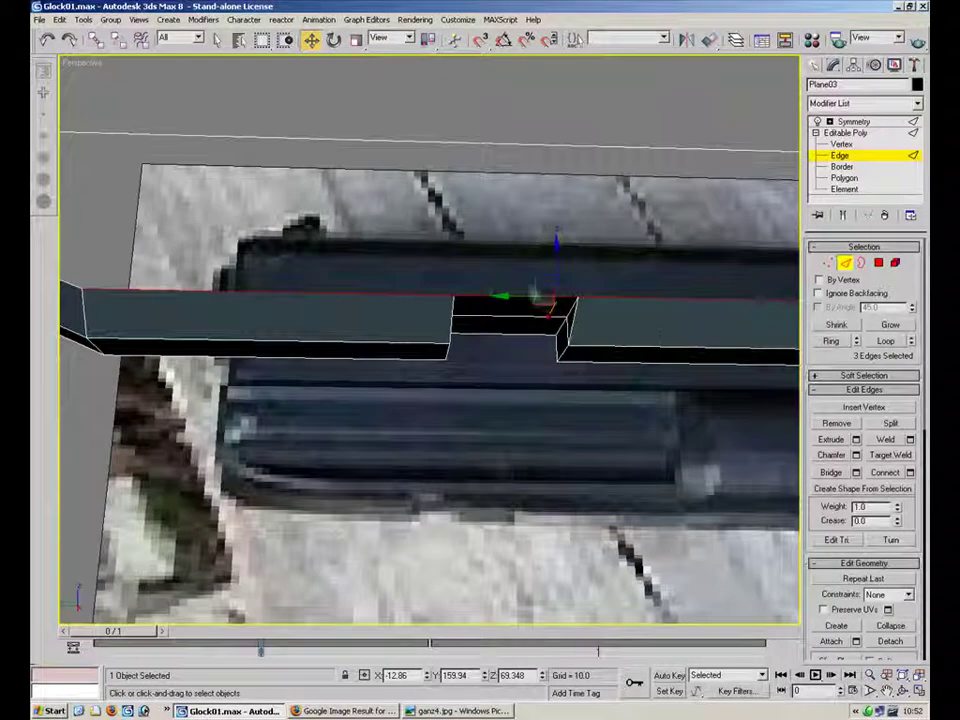
middle_click_drag(335, 303, 471, 305)
left_click(284, 286, "ctrl")
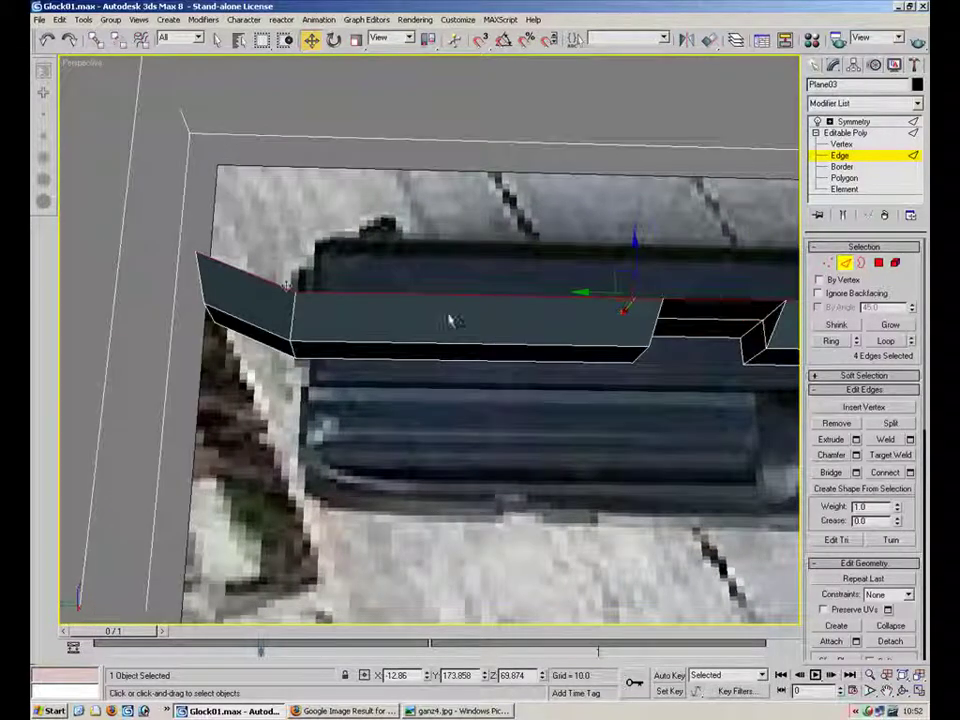
key("ctrl+z")
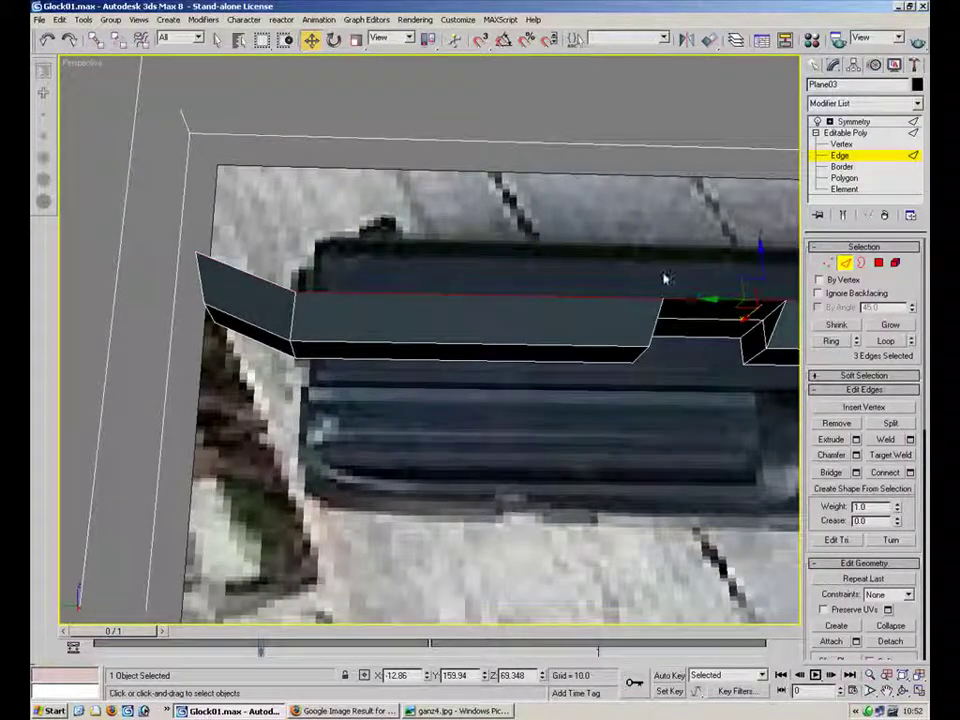
mouse_move(758, 268)
left_mouse_down("shift")
mouse_move(758, 247)
mouse_move(758, 257)
left_mouse_up("shift")
middle_click_drag(658, 317, 510, 375, "alt")
left_click_drag(259, 535, 252, 480, "shift")
middle_click_drag(457, 386, 573, 401, "alt")
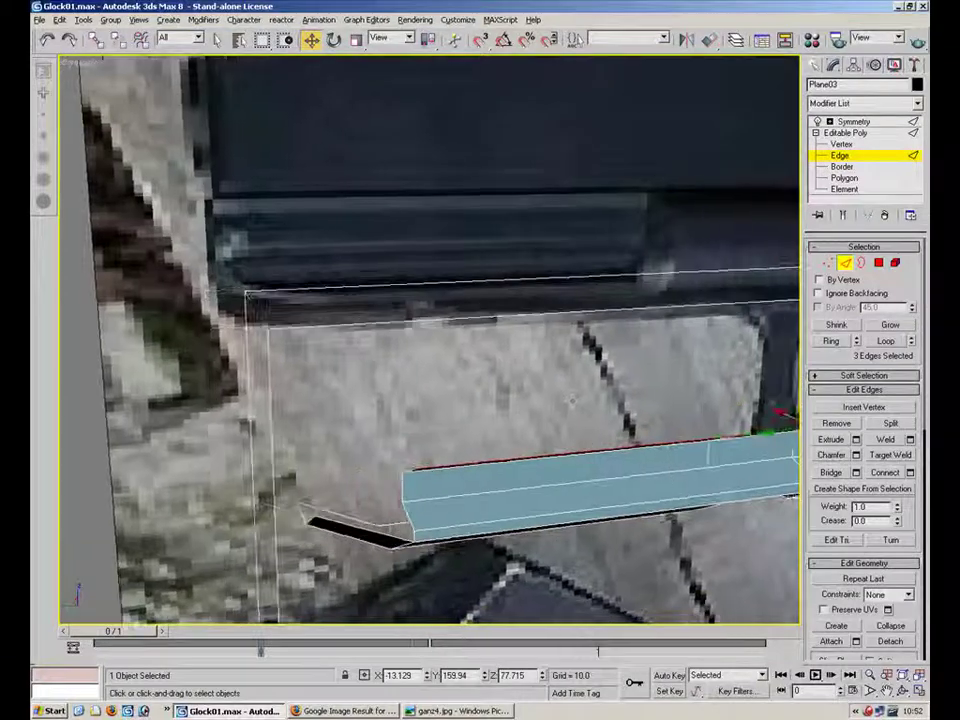
Switch to Windows Picture and Fax Viewer, bring up the body.jpg reference photo and minimize the browser behind it.
left_click(440, 711)
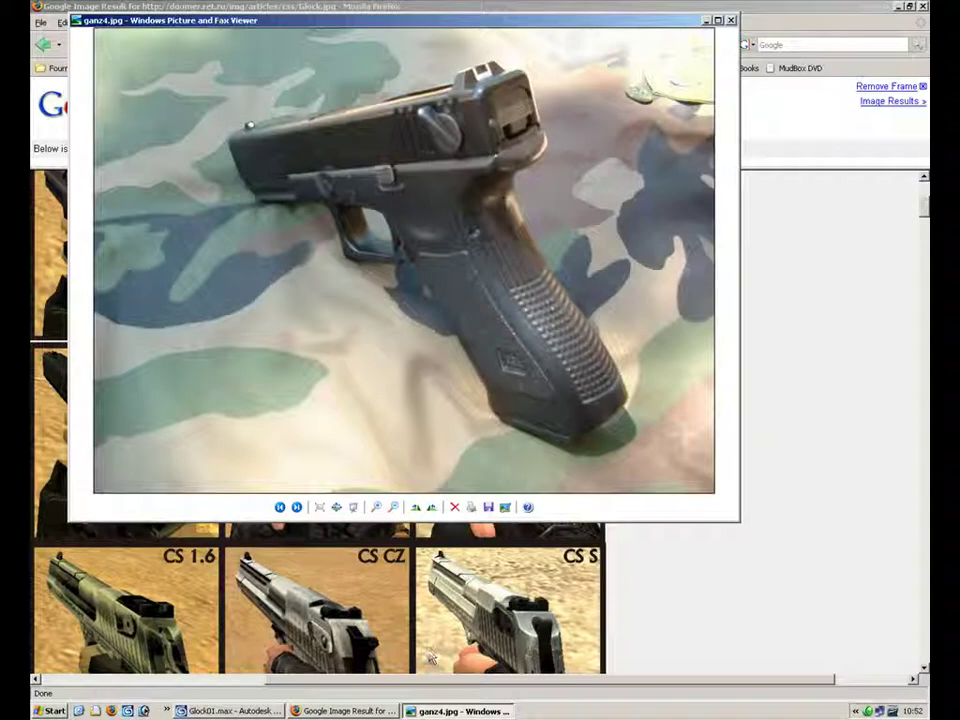
left_click(280, 507)
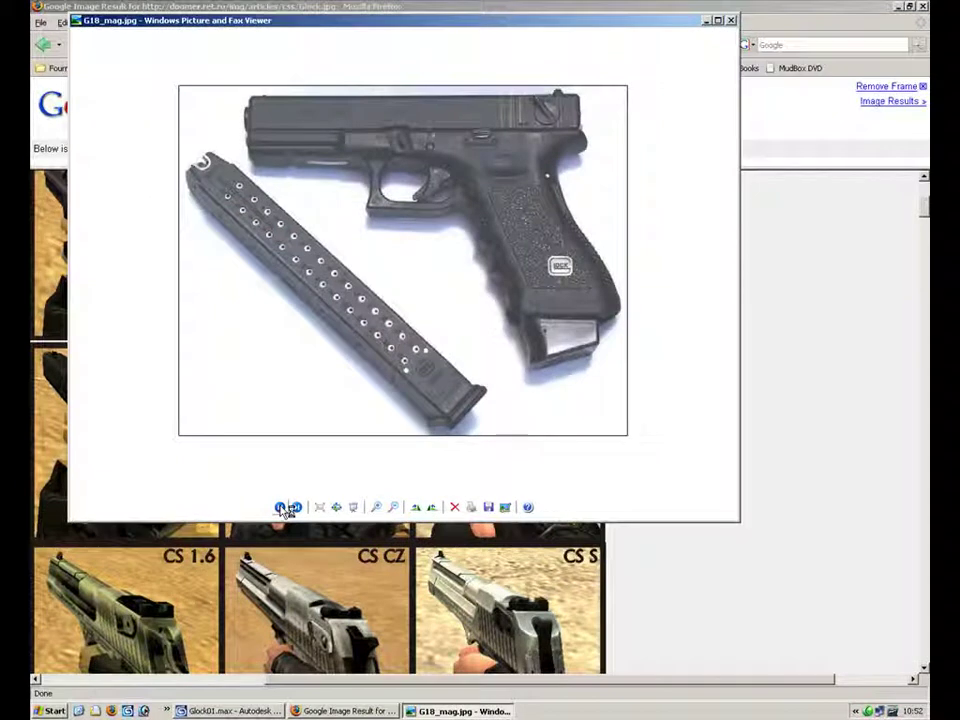
left_click(281, 507)
left_click(281, 507)
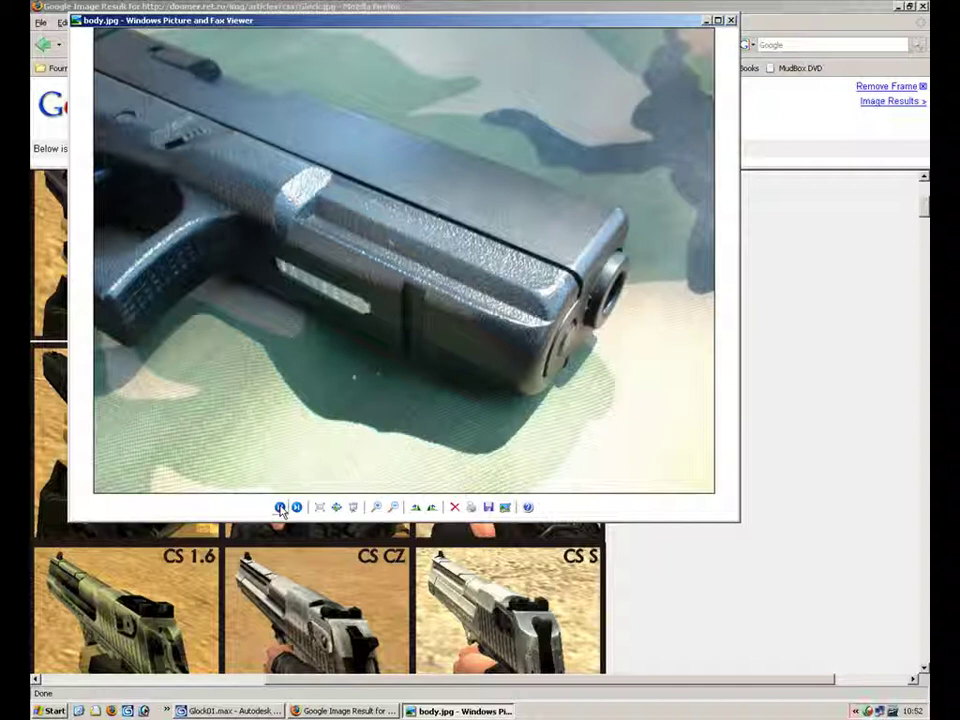
left_click(889, 9)
left_click(897, 9)
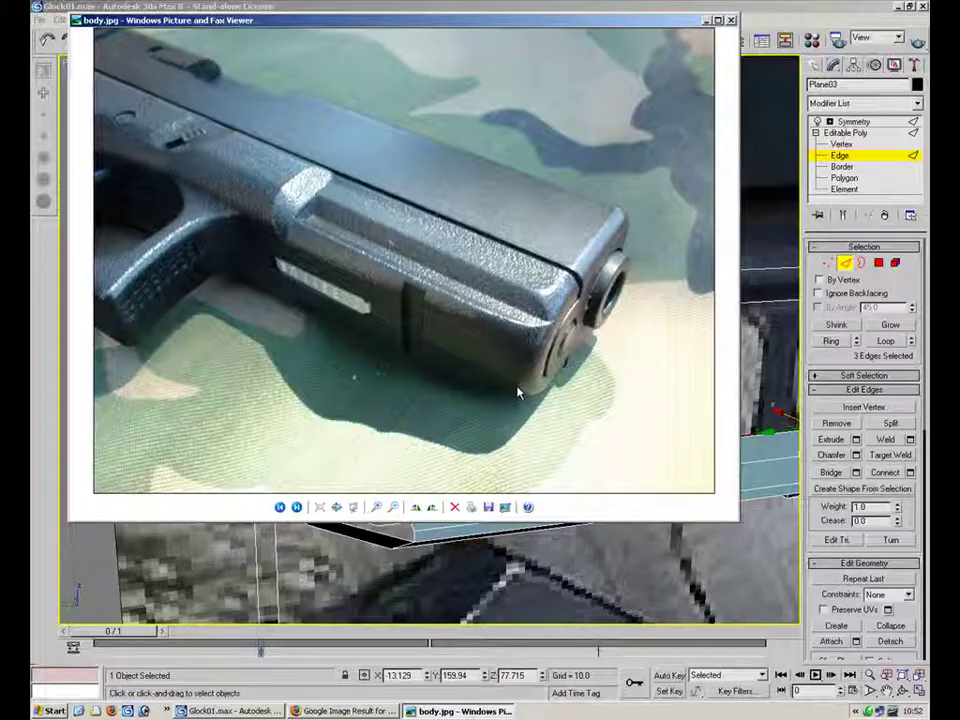
Back in 3ds Max, extrude the three side edges into an outward ledge, a tall side wall and a slightly outward-leaning top segment.
left_click(480, 548)
middle_click_drag(528, 507, 500, 357, "alt")
left_click_drag(474, 336, 471, 203, "shift")
middle_click_drag(471, 203, 483, 262, "alt")
mouse_move(483, 262)
left_mouse_down()
mouse_move(490, 290)
mouse_move(490, 267)
left_mouse_up()
left_click_drag(446, 307, 458, 306)
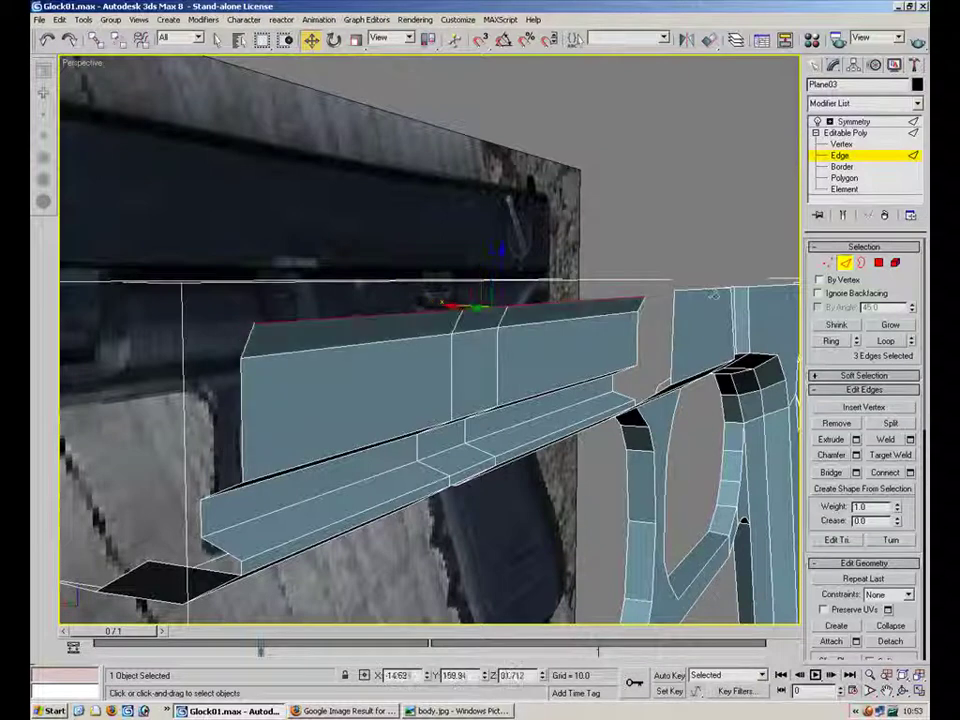
Set the four vertices along the top edge of the dust cover's leaning side segment to the frame corner's height, Z 93.007.
key("1")
left_click(661, 293)
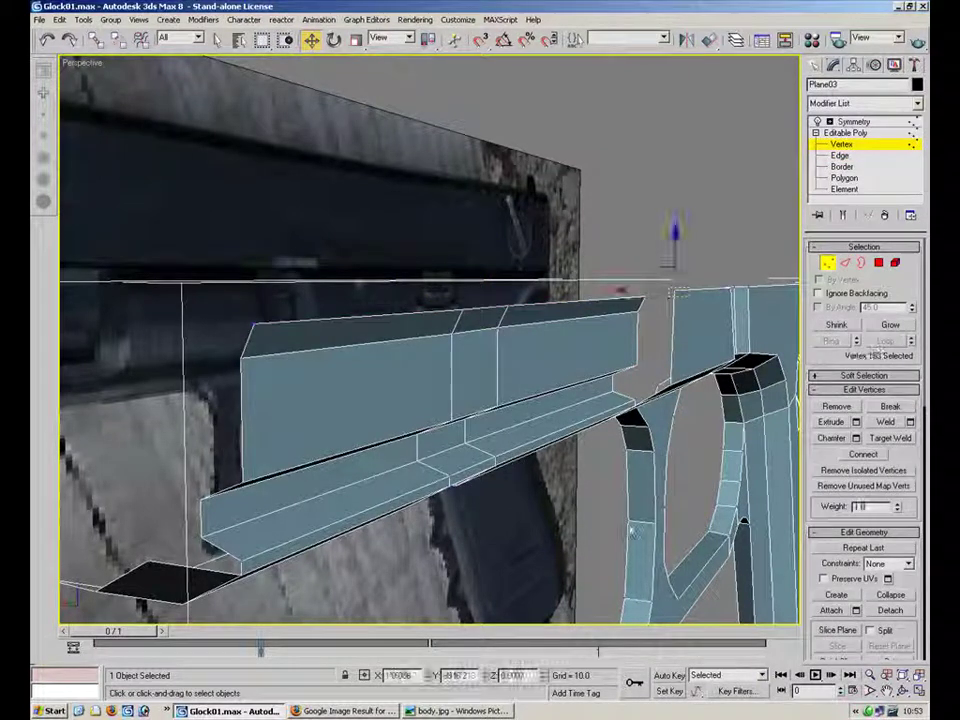
middle_click_drag(650, 330, 628, 326, "alt")
left_click(663, 311)
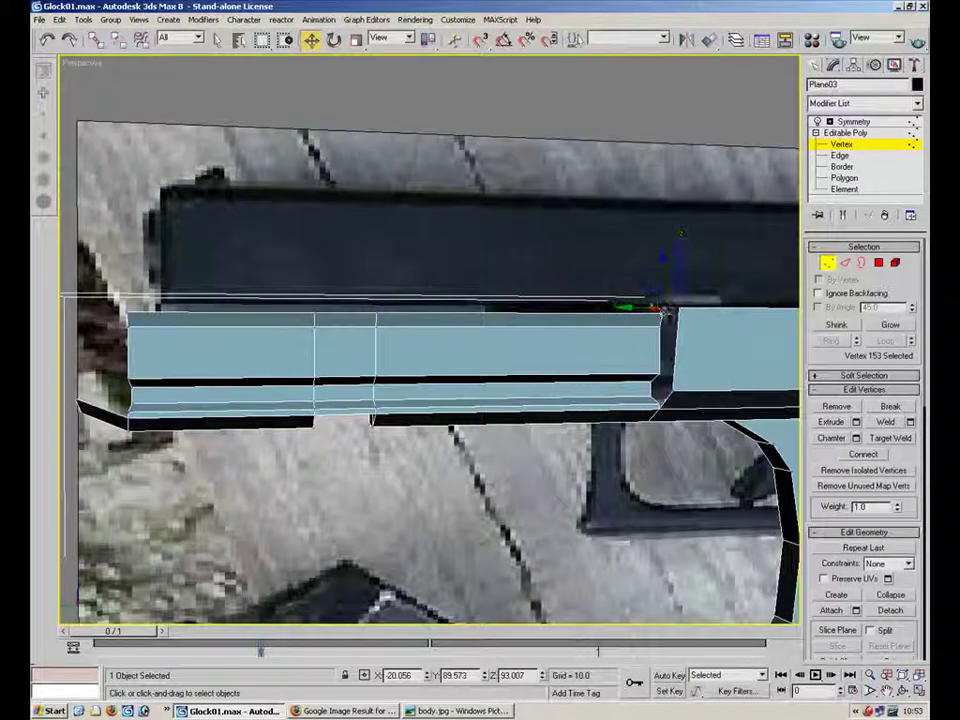
left_click(128, 313, "ctrl")
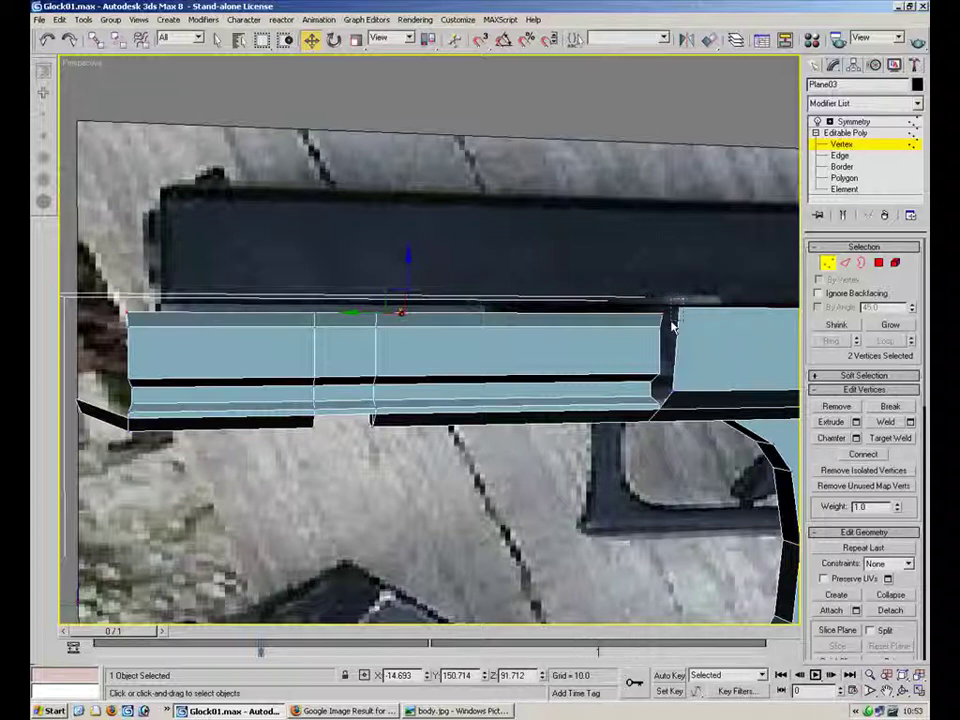
left_click_drag(530, 677, 419, 674)
type("33.007")
key("Return")
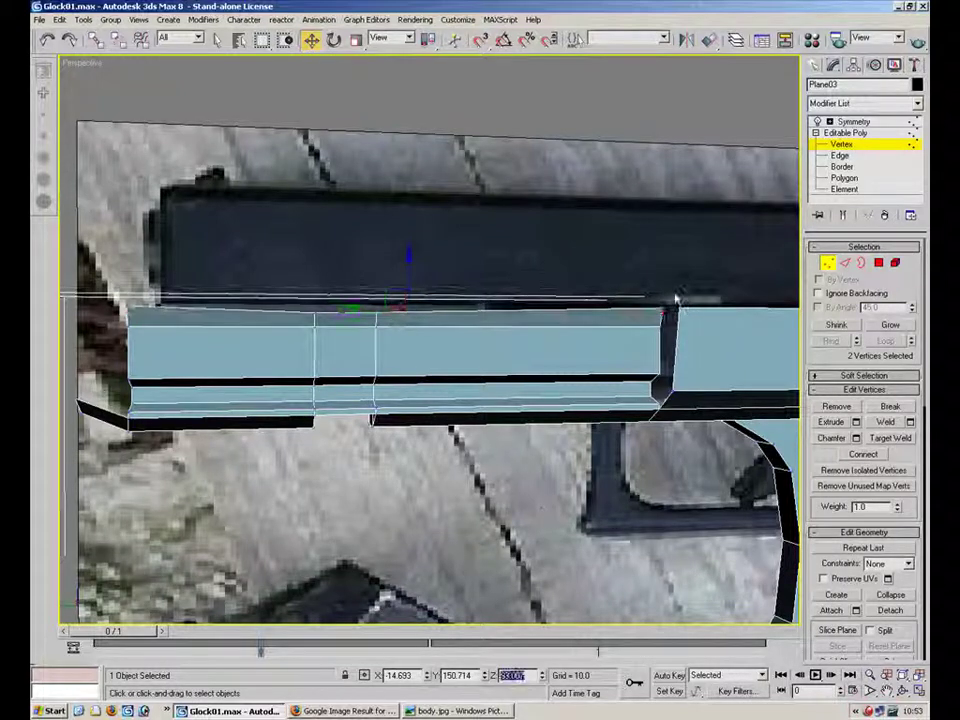
middle_click_drag(442, 321, 442, 322)
left_click_drag(300, 316, 300, 318)
double_click(511, 675)
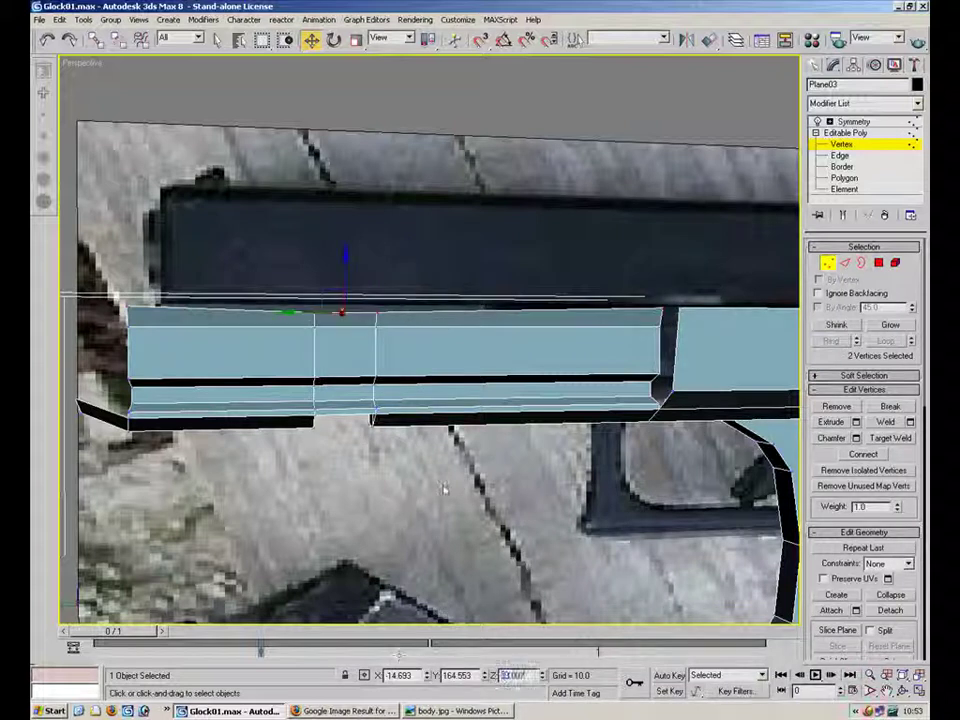
key("Return")
Copy the frame's upper front corner X value, -20.056, to the four top-edge vertices of the dust cover side.
left_click(679, 307)
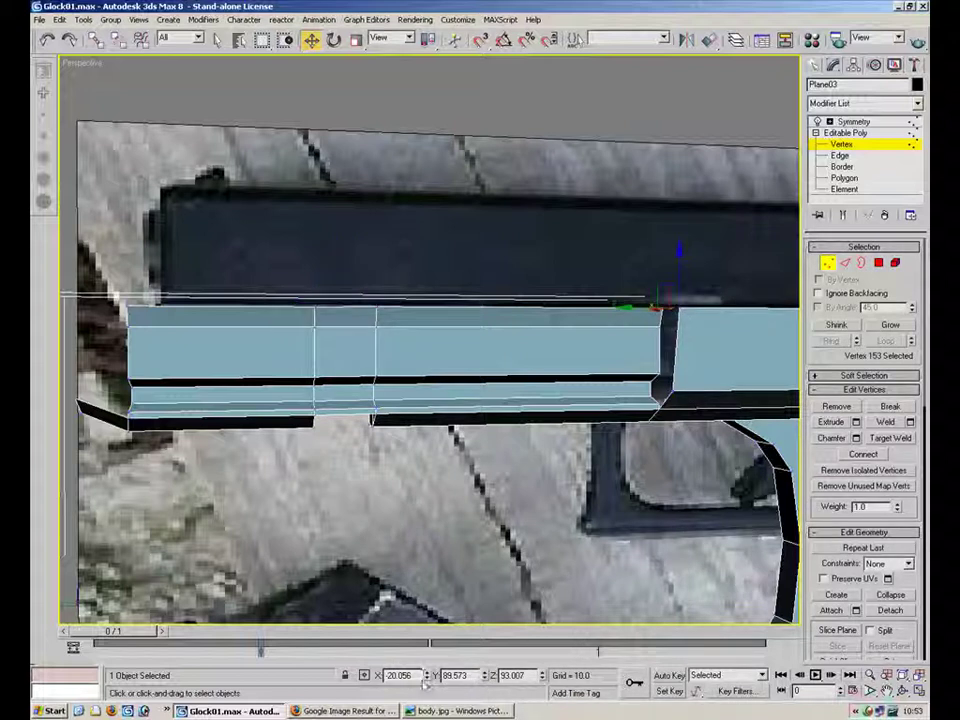
left_click_drag(418, 676, 288, 665)
key("ctrl+c")
middle_click_drag(599, 382, 572, 367, "alt")
left_click(667, 260)
left_click_drag(667, 276, 100, 315)
left_click_drag(415, 676, 303, 668)
key("ctrl+v")
middle_click_drag(446, 377, 611, 392, "alt")
scroll(611, 392, "up", 3)
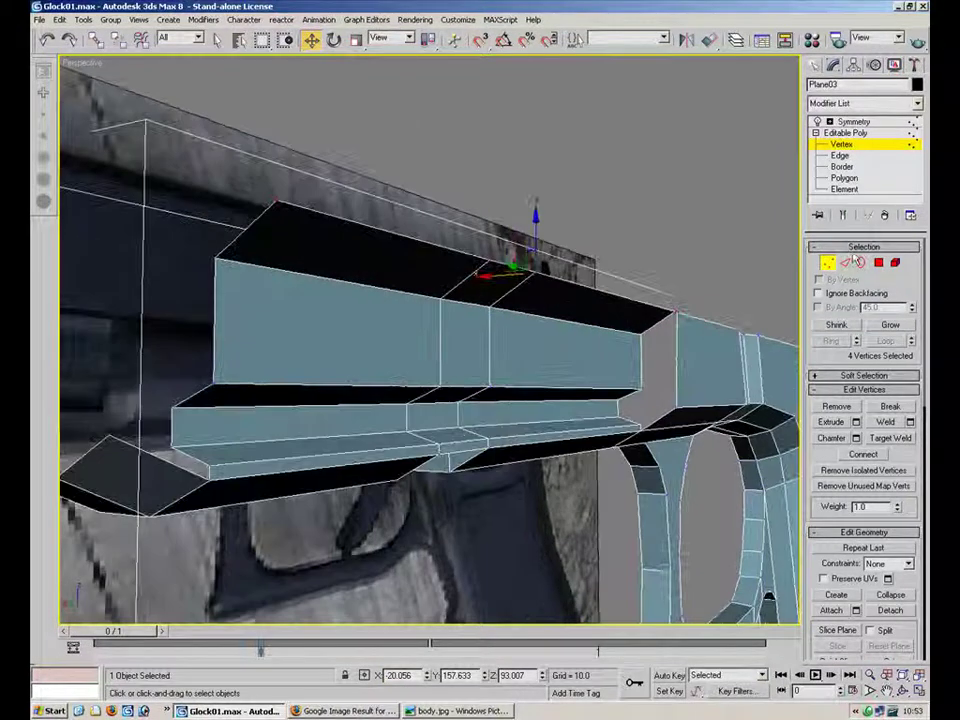
Shift the three polygons of the dust cover's tall side wall slightly outward.
left_click(879, 263)
left_click(536, 361)
left_click(461, 363, "ctrl")
left_click(318, 360, "ctrl")
middle_click_drag(318, 360, 396, 367, "alt")
mouse_move(494, 340)
left_mouse_down()
mouse_move(522, 340)
mouse_move(508, 341)
left_mouse_up()
middle_click_drag(536, 353, 510, 379, "alt")
Nudge the three polygons of the narrow lowest side strip, just above the underside, slightly outward.
left_click(480, 413)
left_click(394, 408, "ctrl")
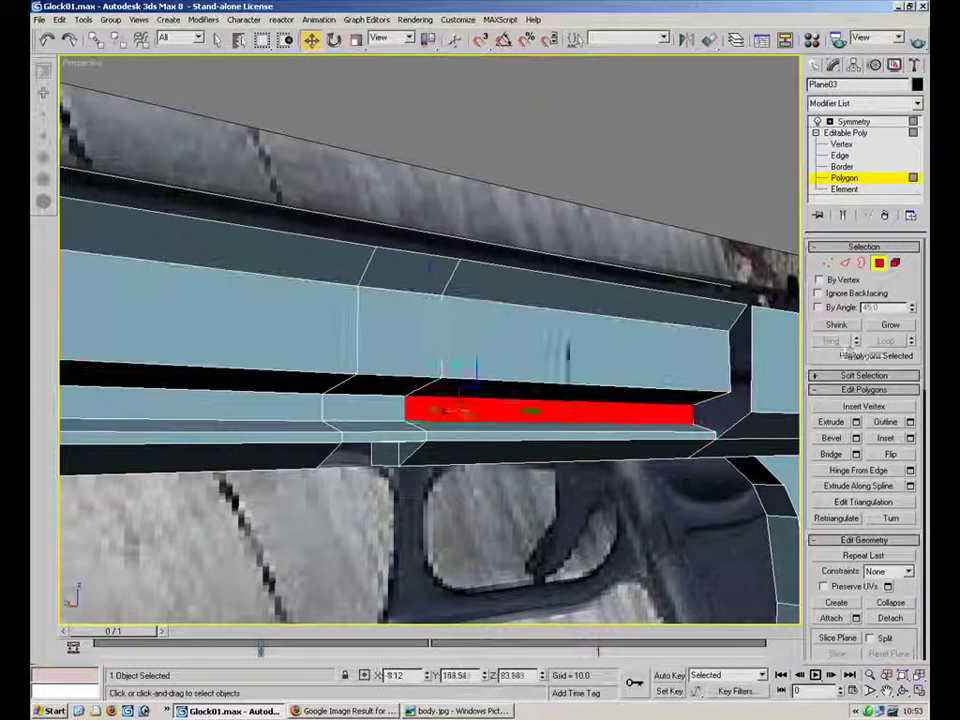
left_click(308, 406, "ctrl")
middle_click_drag(345, 400, 541, 368, "alt")
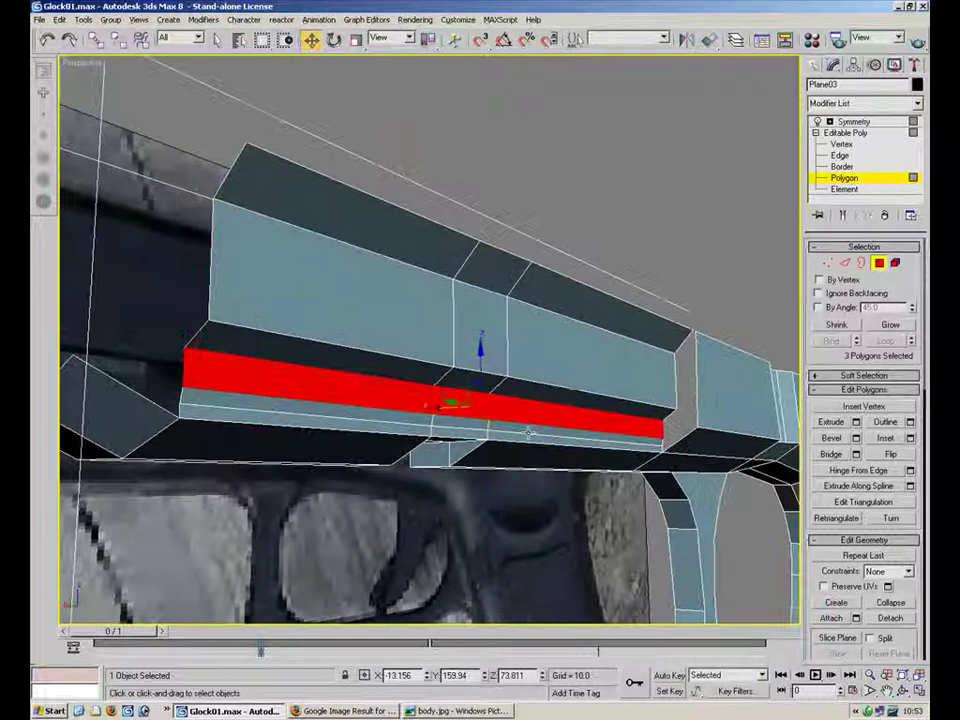
left_click(515, 438)
left_click(466, 423, "ctrl")
key("ctrl+z")
left_click(454, 431, "ctrl")
left_click(419, 428, "ctrl")
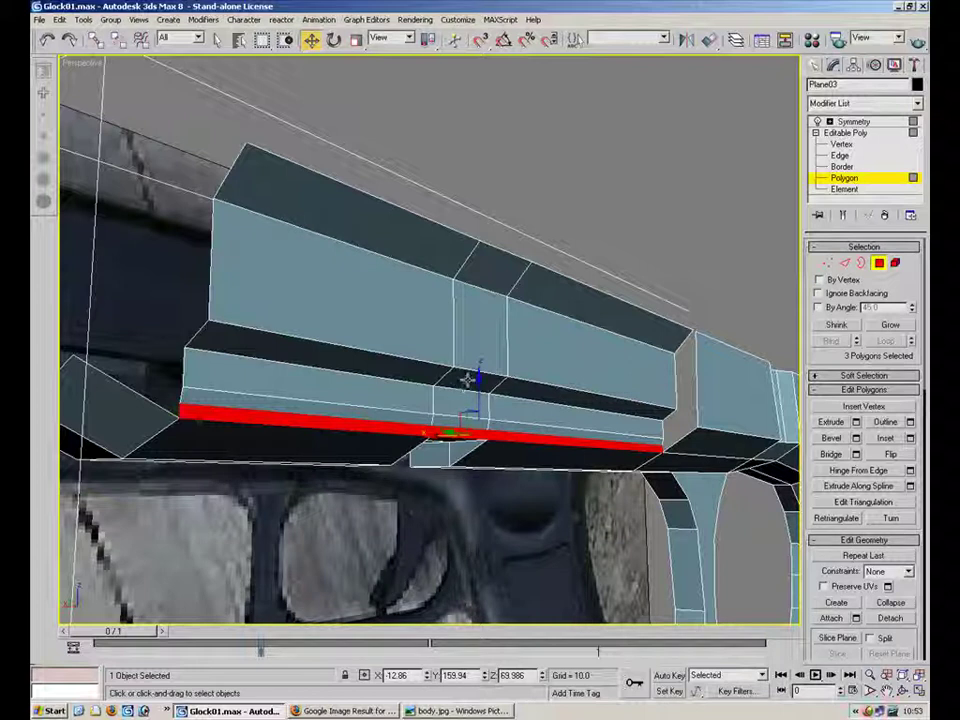
middle_click_drag(467, 379, 490, 380, "alt")
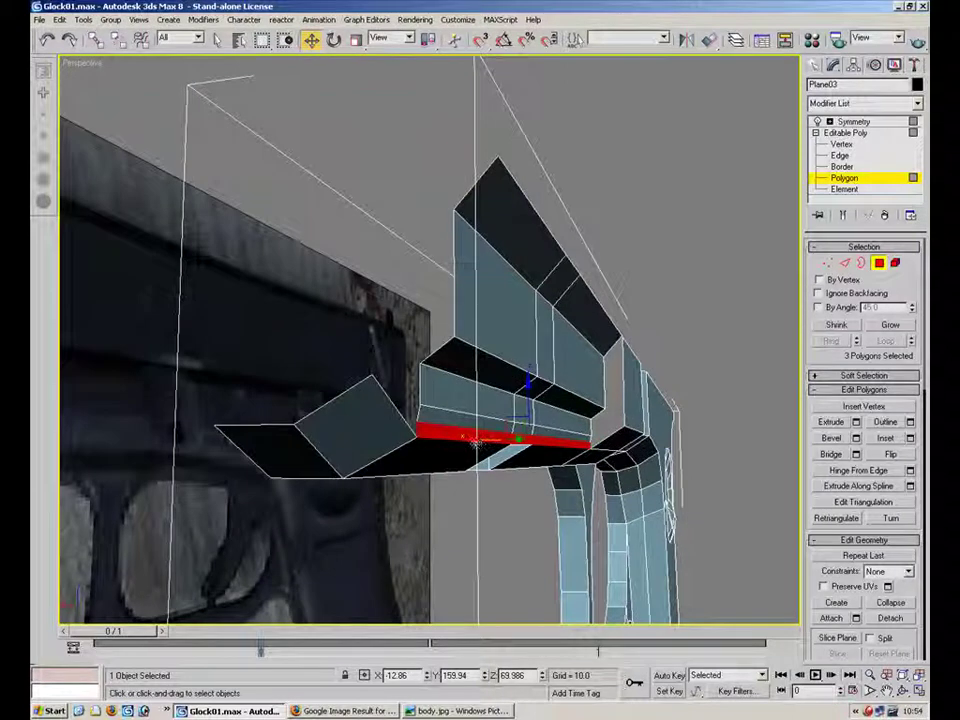
left_click_drag(490, 438, 494, 438)
Shift another row of three polygons on the dust cover's side slightly sideways to refine its profile.
middle_click_drag(650, 440, 478, 376, "alt")
left_click(543, 320)
left_click(501, 322, "ctrl")
left_click(447, 320, "ctrl")
left_click_drag(463, 310, 475, 311)
middle_click_drag(446, 300, 594, 228, "alt")
Target-weld the notch's outer corner vertices at both ends so the notch walls taper toward the underside's outer edge.
key("1")
left_click(893, 439)
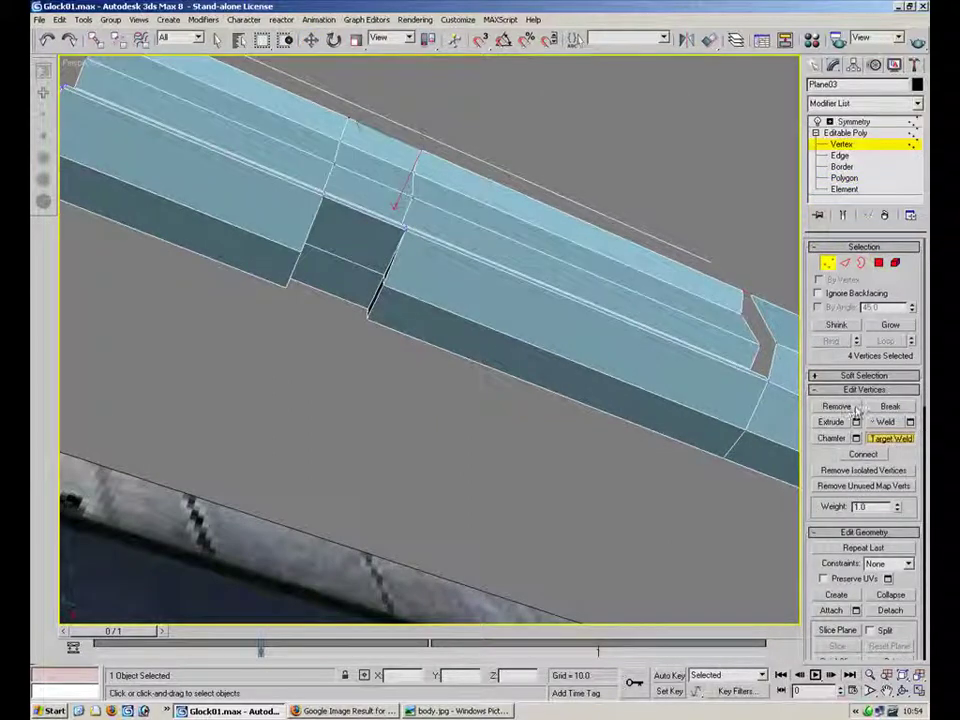
middle_click_drag(364, 300, 453, 297, "alt")
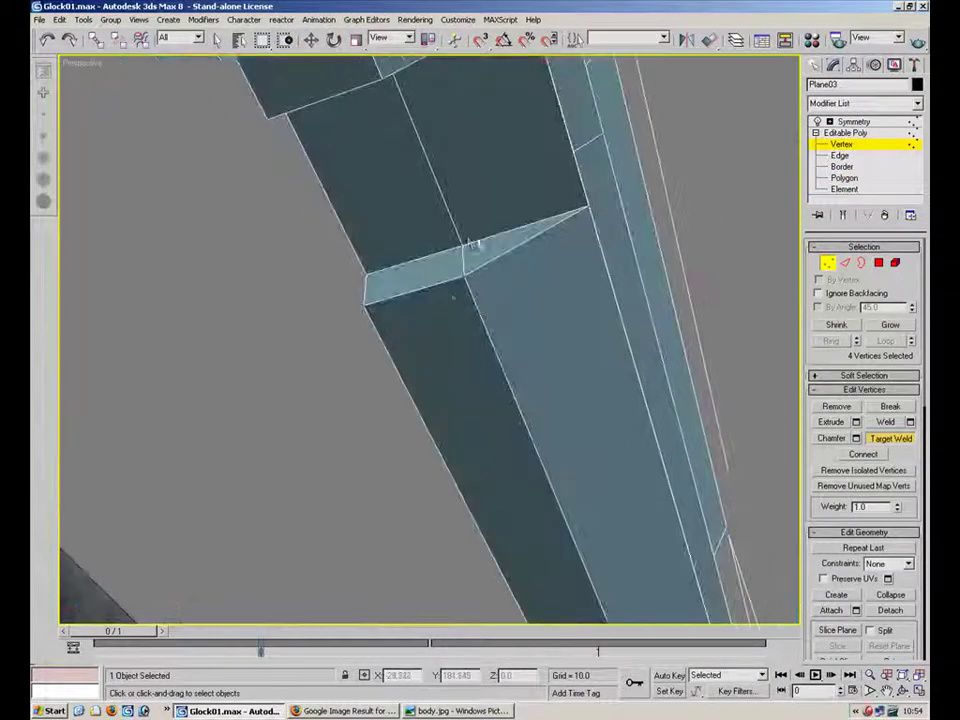
left_click(588, 207)
middle_click_drag(583, 222, 563, 276, "alt")
left_click(349, 358)
left_click(313, 267)
Target-weld the front column of dividing vertices on the dust cover's side, row by row, to the front-end vertices.
middle_click_drag(379, 244, 641, 305, "alt")
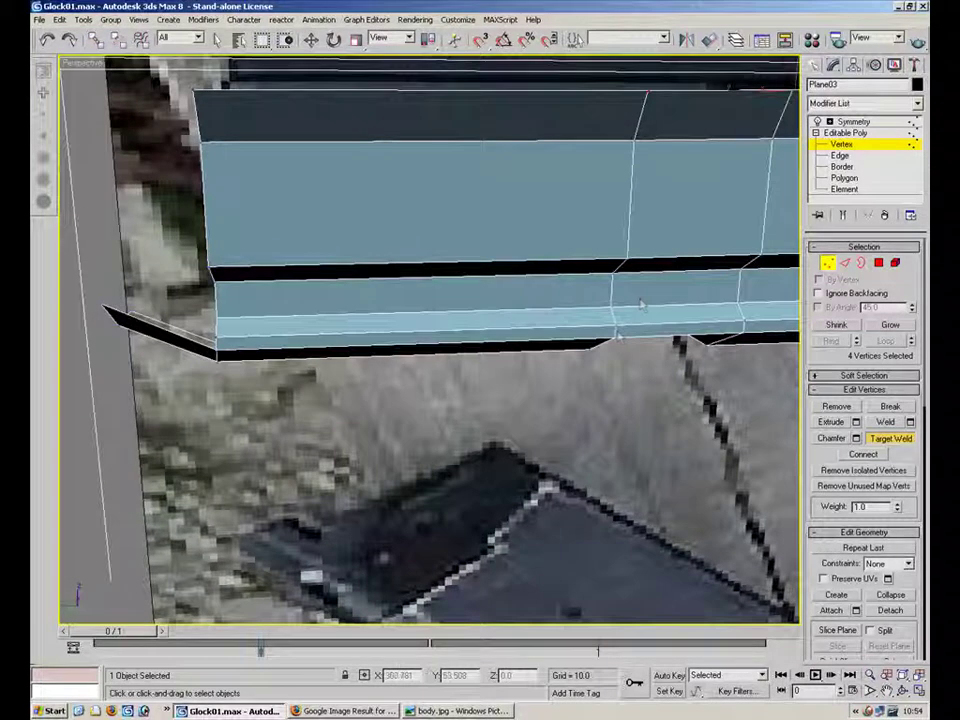
left_click(247, 338)
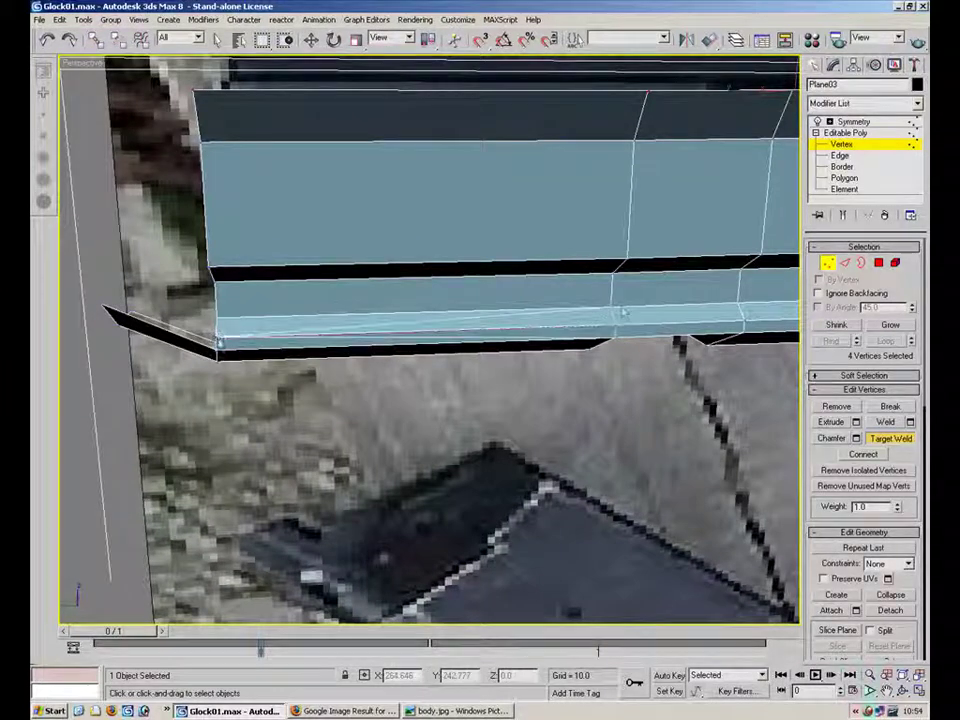
left_click(229, 319)
left_click(213, 282)
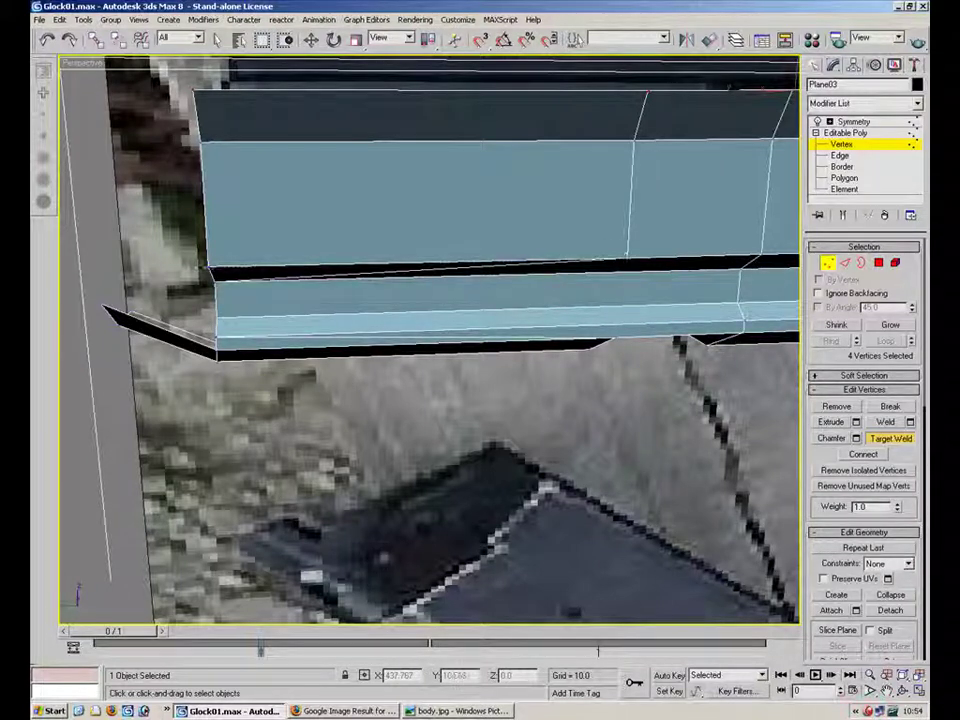
left_click(210, 266)
left_click(636, 140)
left_click(203, 142)
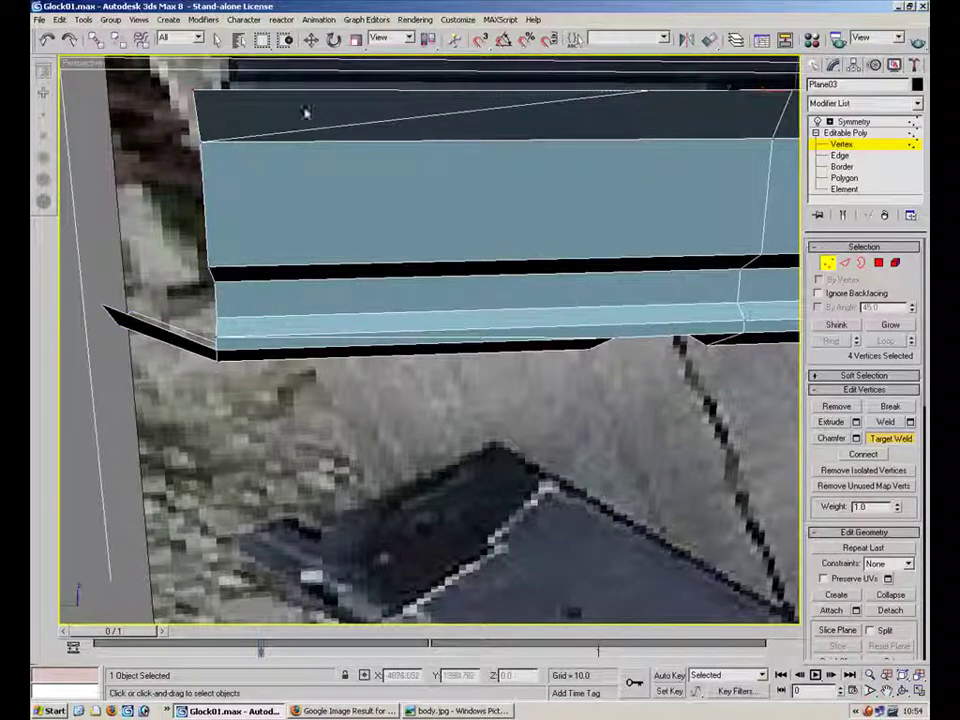
left_click(197, 93)
middle_click_drag(600, 186, 197, 270)
Target-weld the remaining column of dividing vertices on the dust cover's side, row by row, to the rear-end vertices.
middle_click_drag(467, 306, 350, 378, "alt")
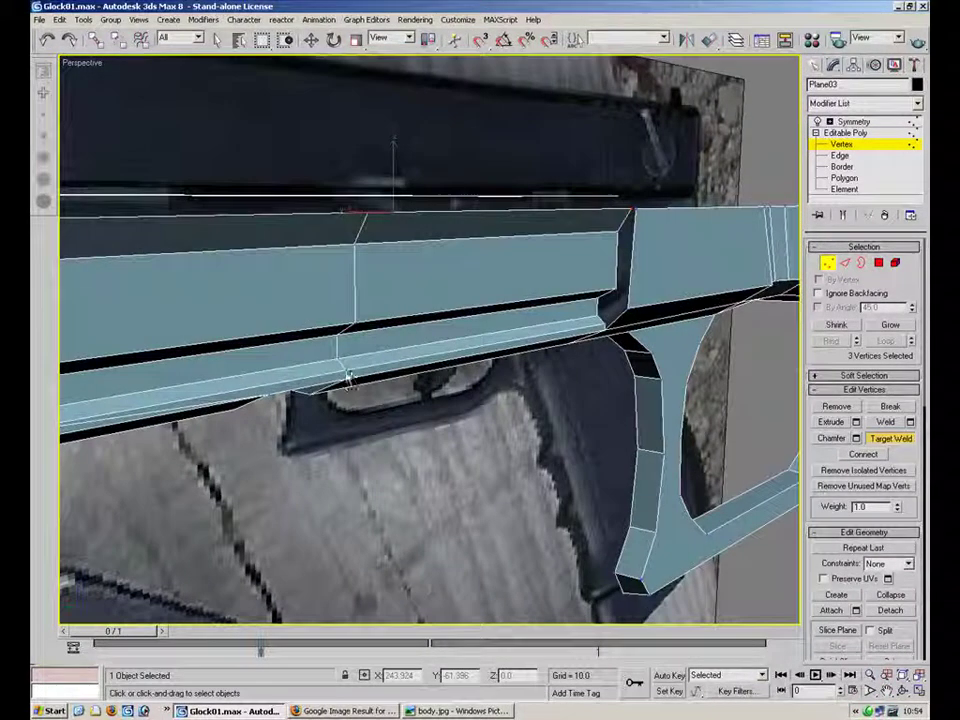
left_click(606, 326)
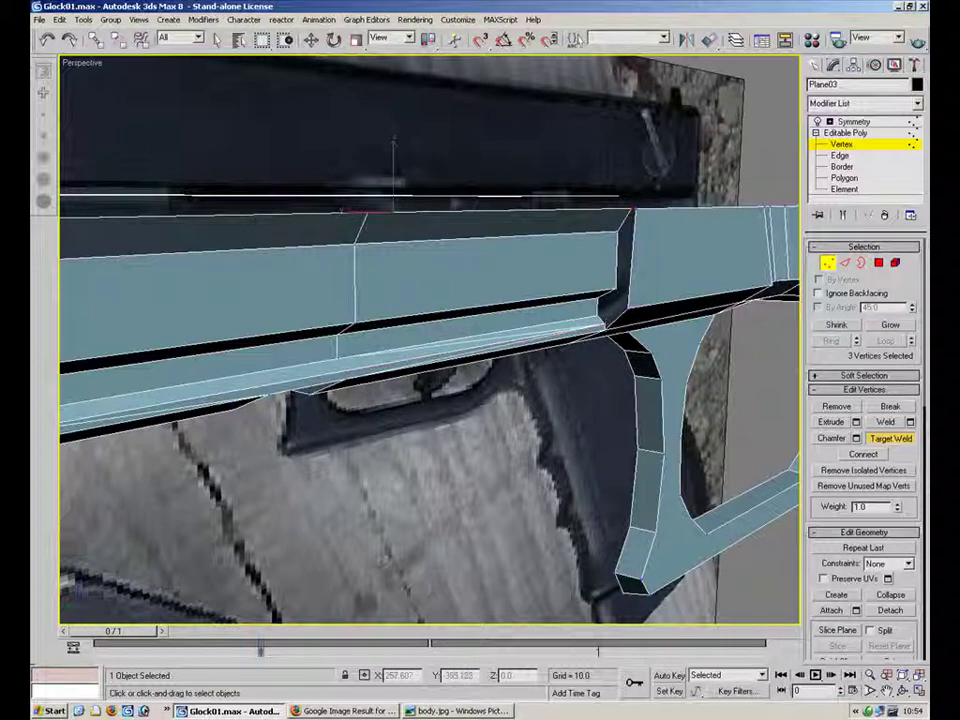
left_click(600, 299)
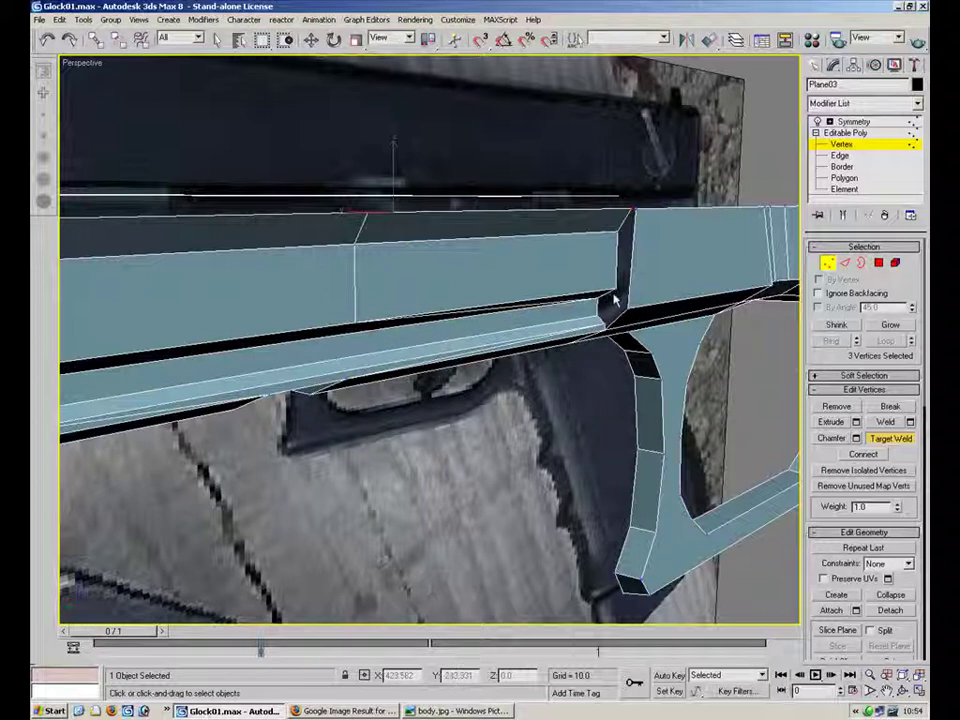
left_click(366, 215)
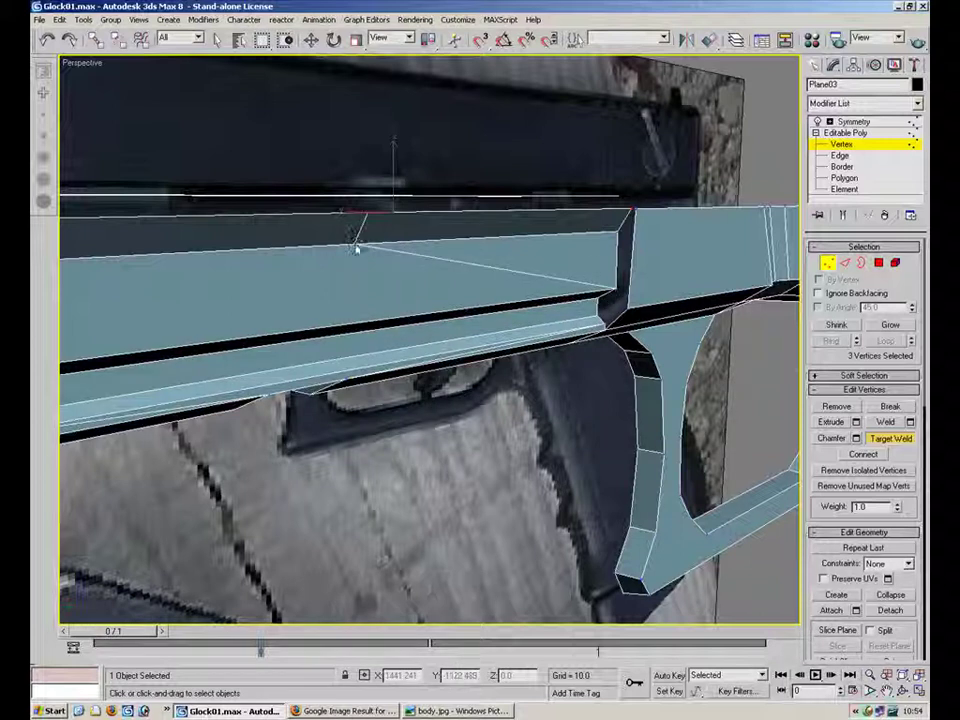
left_click(617, 234)
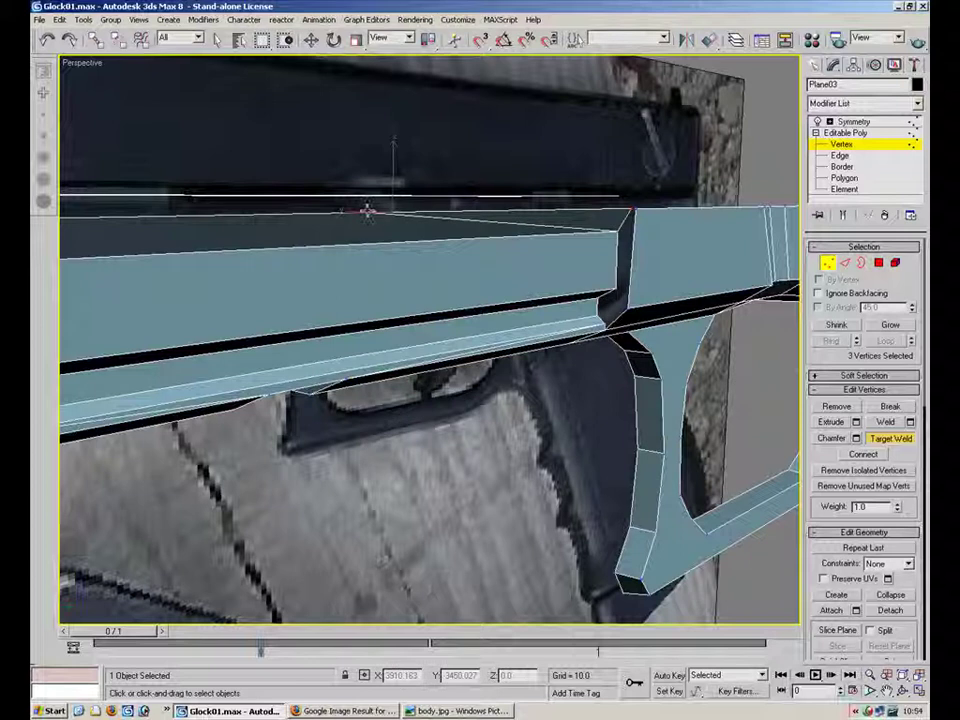
left_click(631, 211)
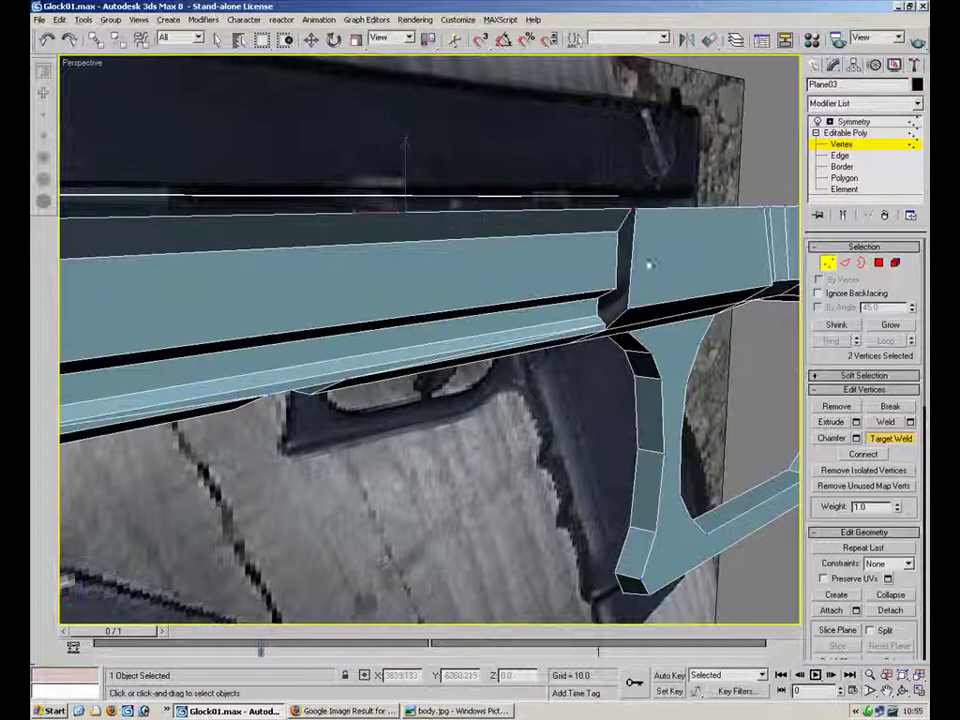
After checking the body.jpg reference photo, insert three vertices along the front vertical edge of the frame's side wall.
middle_click_drag(609, 240, 520, 325, "alt")
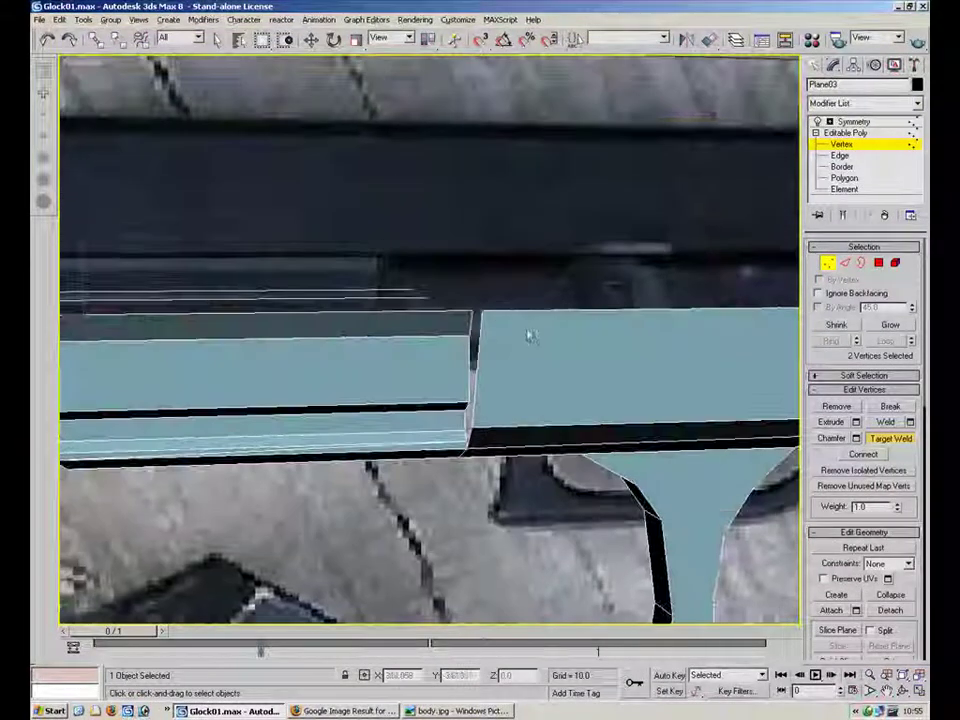
left_click(455, 711)
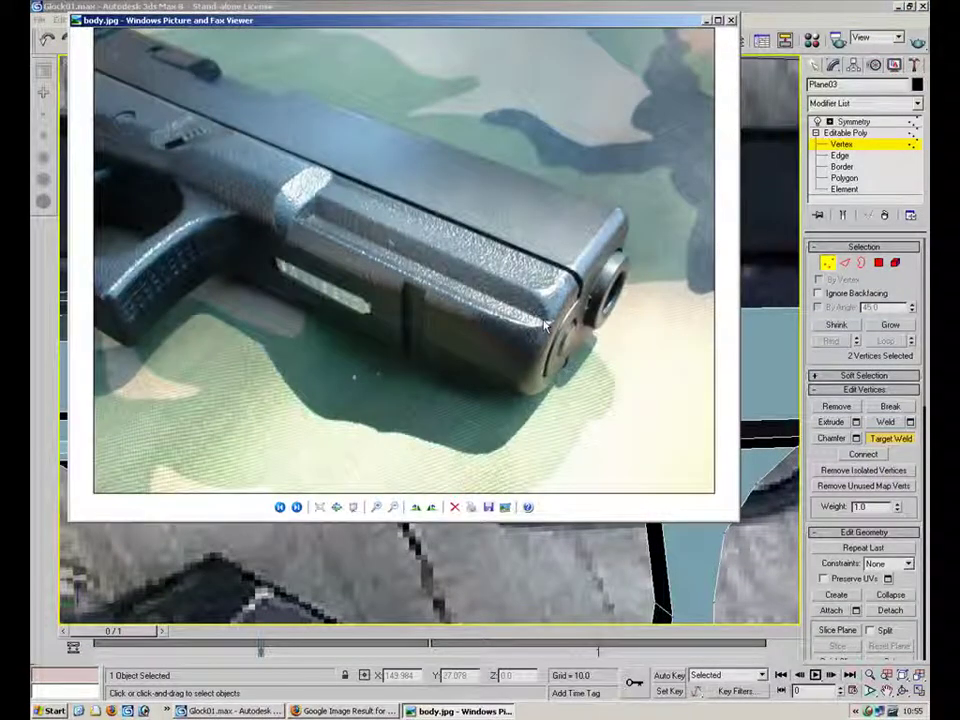
left_click(707, 20)
mouse_move(508, 319)
middle_mouse_down("alt")
mouse_move(515, 266)
mouse_move(506, 304)
middle_mouse_up("alt")
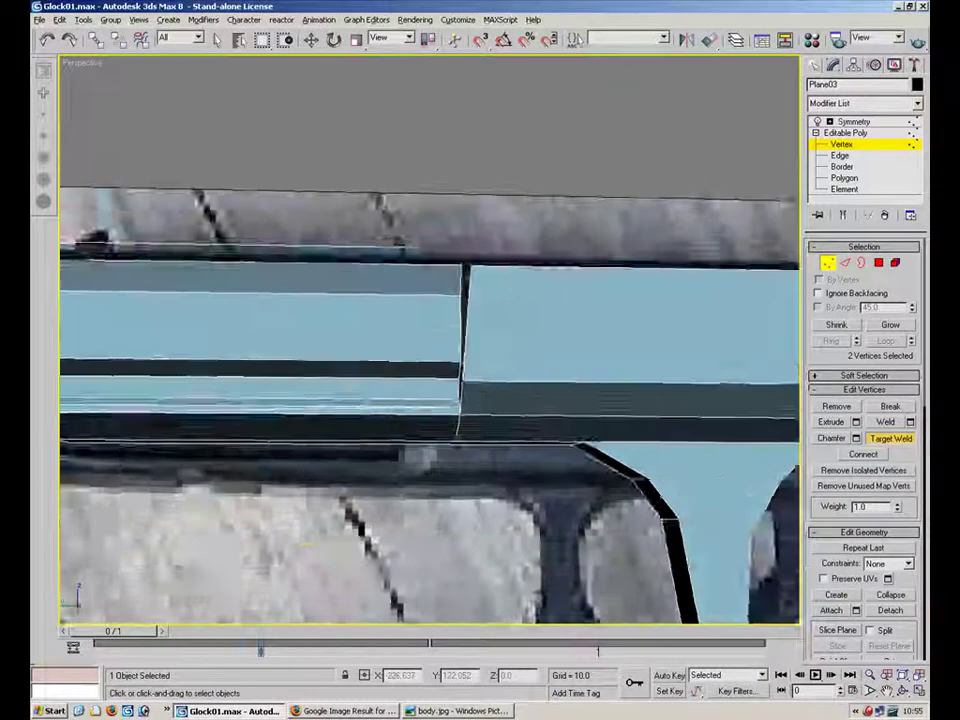
scroll(514, 332, "up", 3)
key("2")
left_click(877, 410)
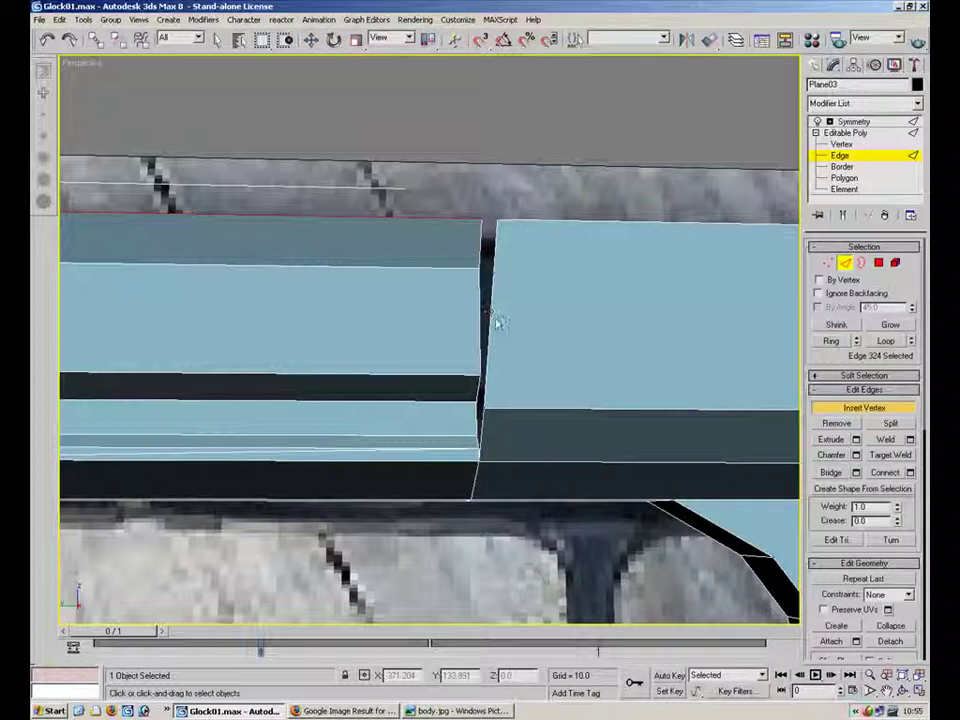
middle_click_drag(493, 370, 574, 317, "alt")
Move the three inserted vertices back from the gap, the middle one furthest, to bow the frame wall's front edge.
key("1")
key("w")
left_click_drag(527, 381, 525, 383)
middle_click_drag(598, 335, 446, 376, "alt")
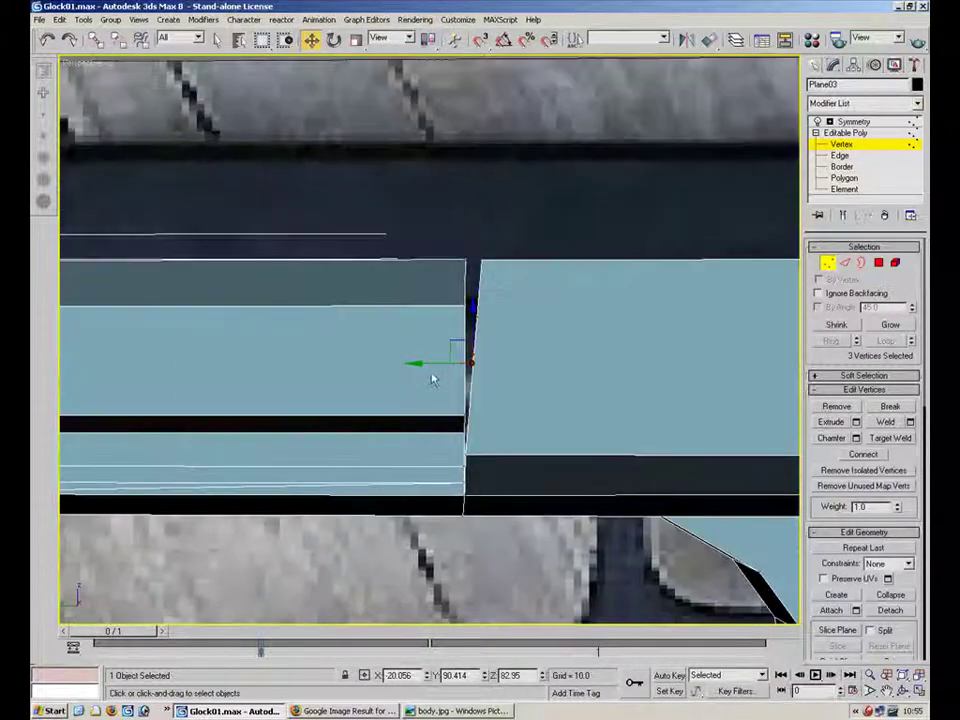
left_click_drag(431, 363, 447, 362)
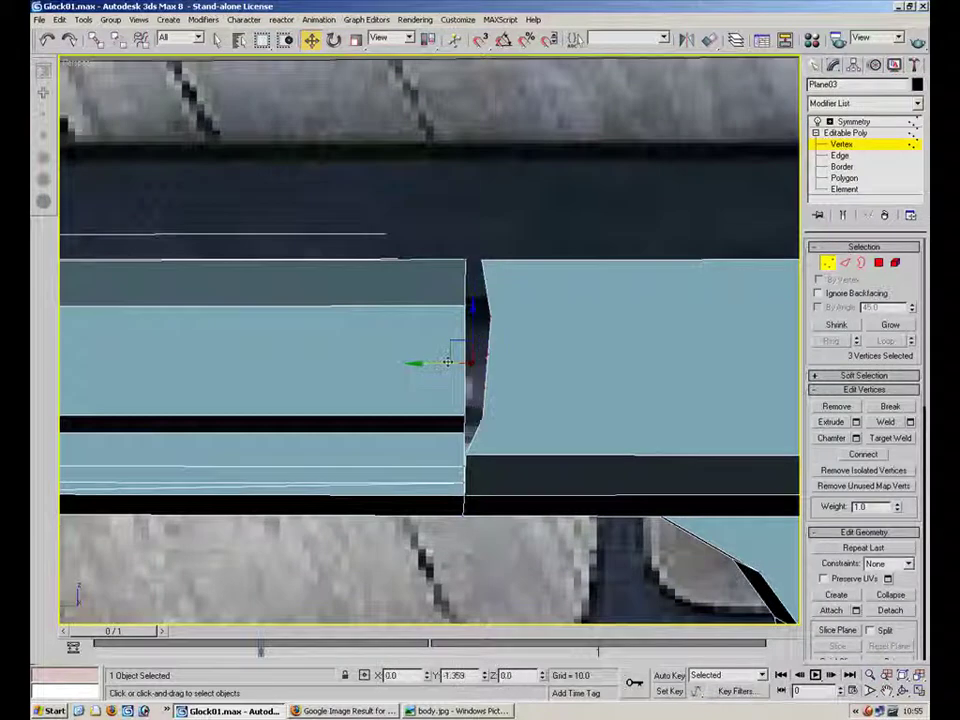
left_click(470, 347)
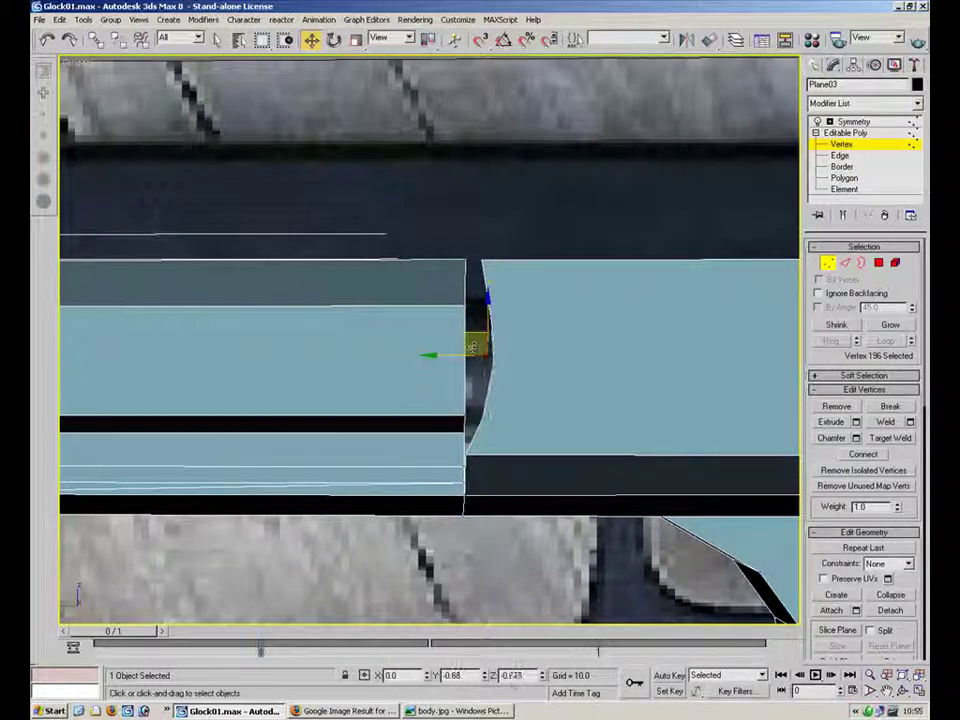
left_click(531, 351)
Move the dust cover side's four rear-end vertices below the top edge forward, the lower ones further, to slant the end at the gap.
middle_click_drag(531, 351, 527, 268, "alt")
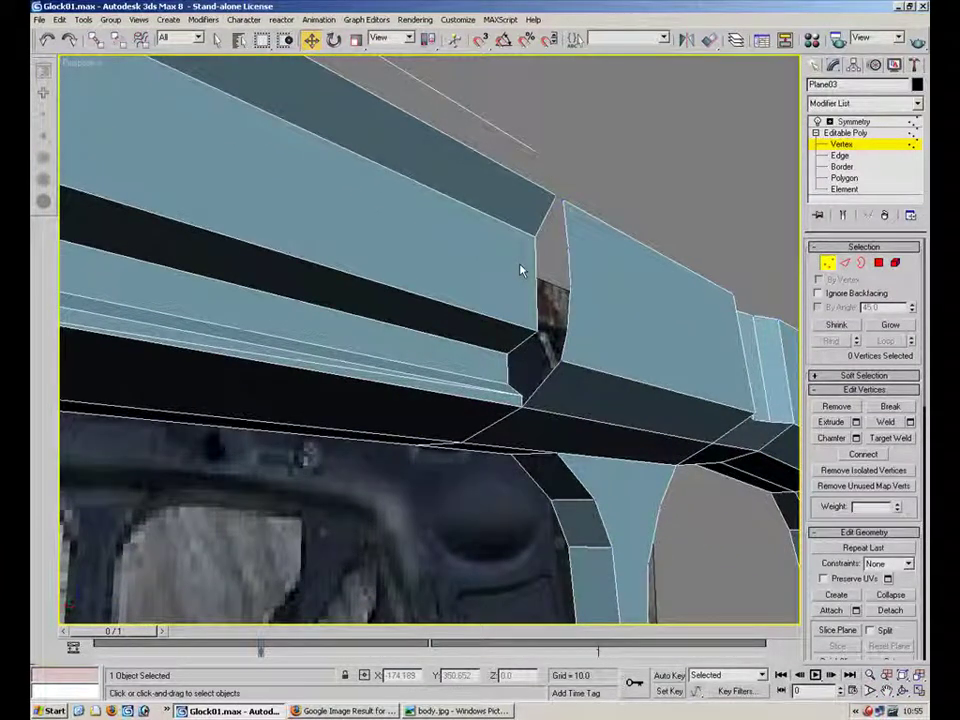
middle_click_drag(546, 262, 511, 227, "alt")
left_click(510, 222)
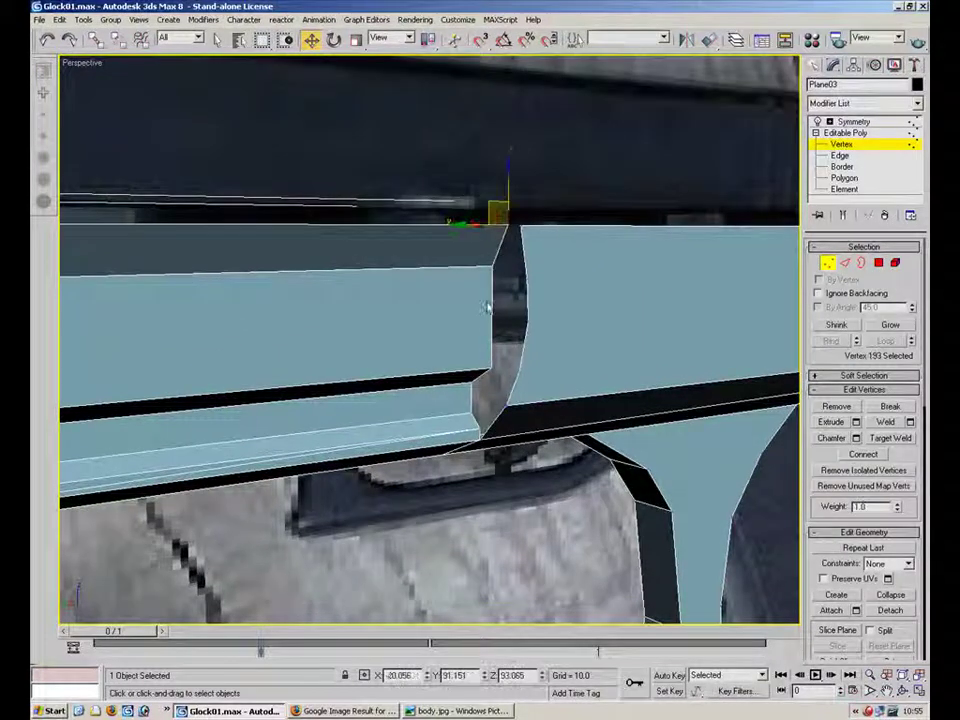
left_click_drag(440, 422, 440, 422)
middle_click_drag(528, 354, 430, 345, "alt")
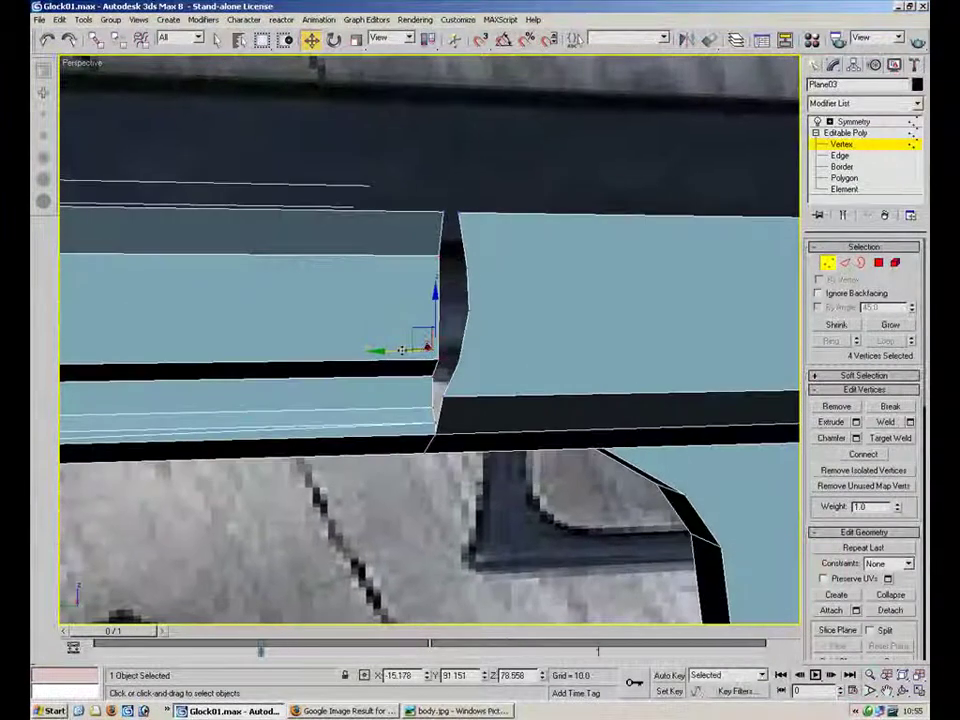
left_click_drag(389, 352, 447, 338)
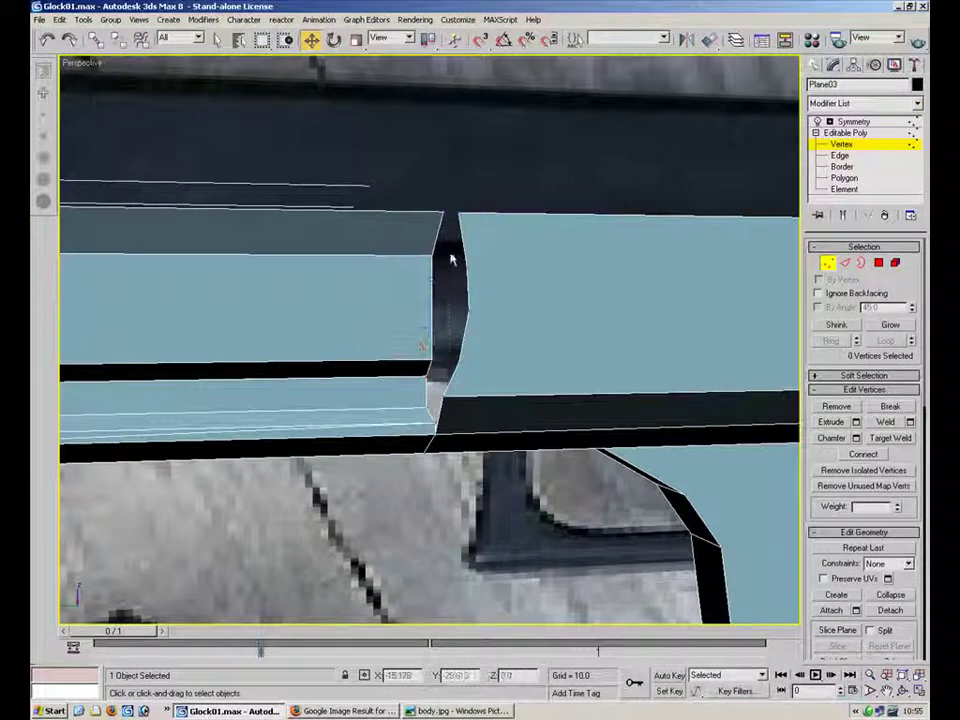
left_click_drag(449, 335, 373, 360)
left_click(502, 322)
mouse_move(486, 326)
middle_mouse_down("alt")
mouse_move(490, 222)
mouse_move(499, 333)
mouse_move(472, 342)
mouse_move(474, 327)
middle_mouse_up("alt")
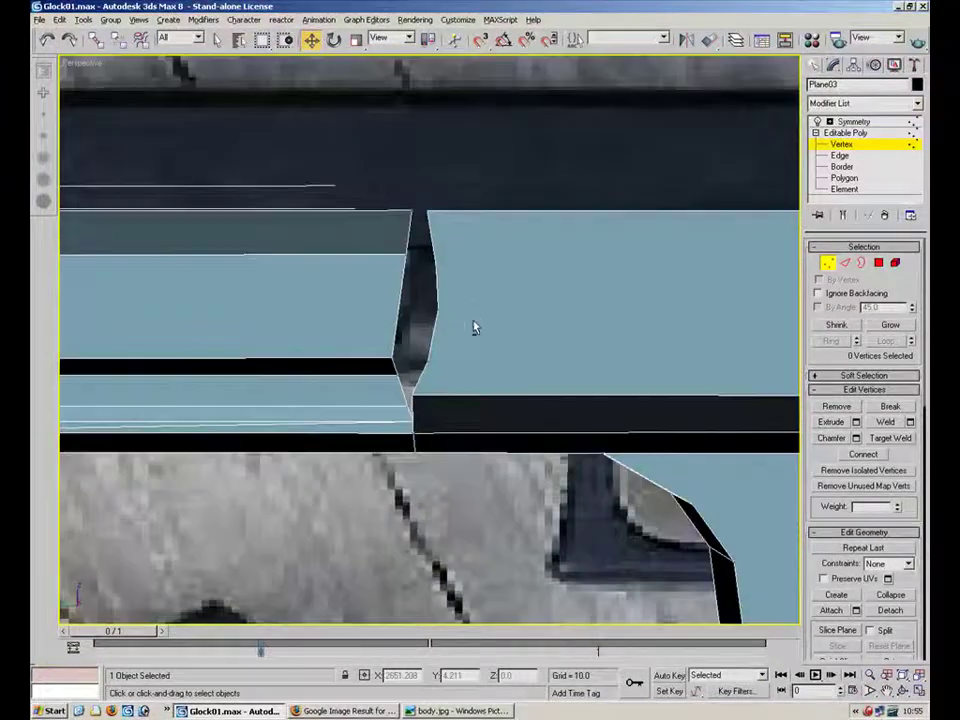
Insert a vertex partway down the dust cover side's rear edge at the gap and move it slightly forward to curve the edge.
scroll(475, 328, "down", 2)
scroll(465, 274, "up", 3)
left_click(453, 251)
key("2")
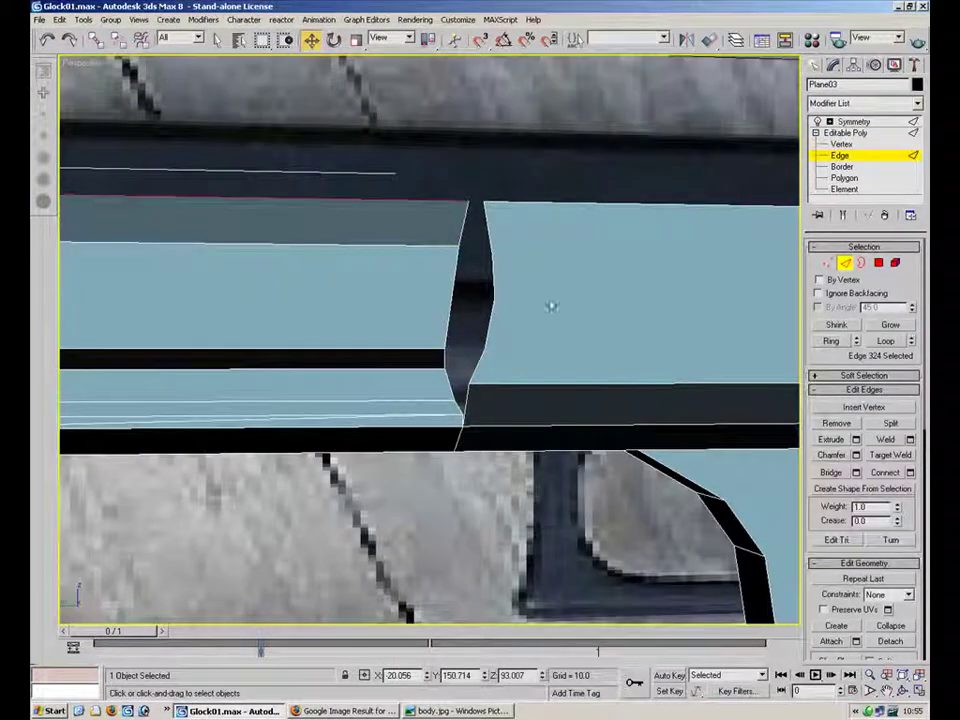
left_click(833, 408)
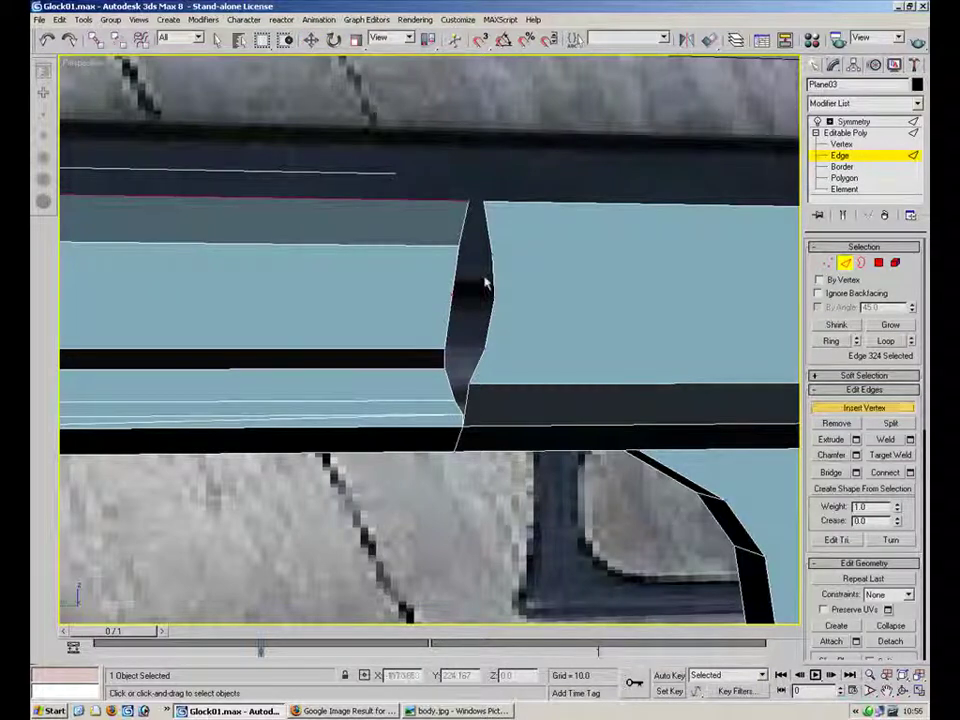
key("1")
key("w")
left_click(452, 298)
left_click_drag(417, 298, 412, 297)
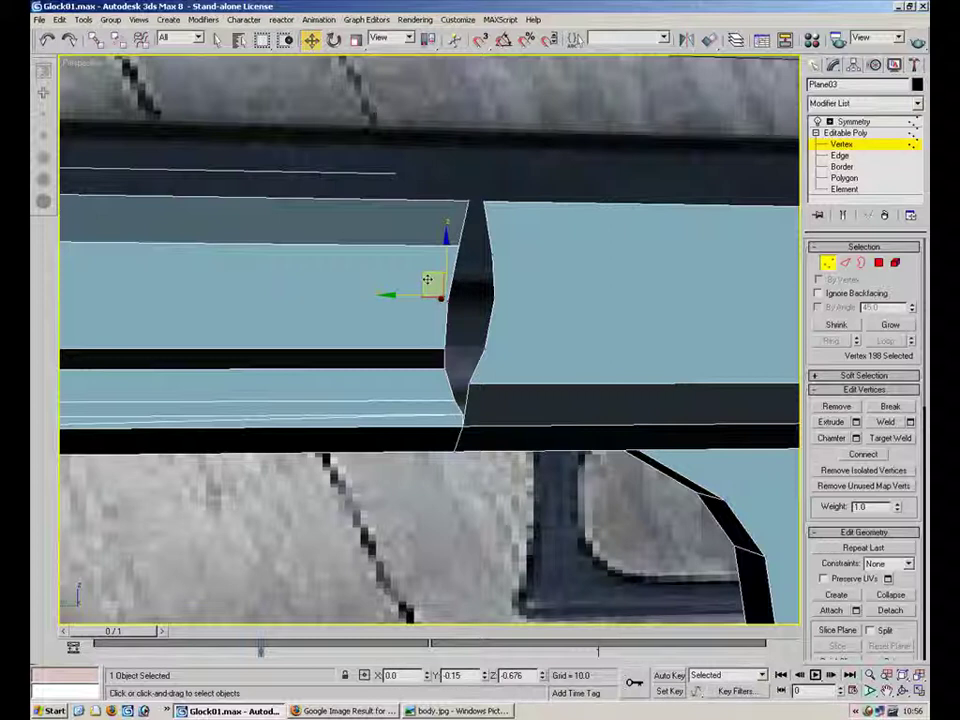
left_click_drag(428, 281, 448, 267)
left_click(500, 289)
Set the Z height of the frame edge's upper inserted vertex to 88.722, matching the dust cover vertex across the gap.
middle_click_drag(513, 238, 512, 298, "alt")
scroll(489, 281, "up", 4)
scroll(512, 298, "down", 3)
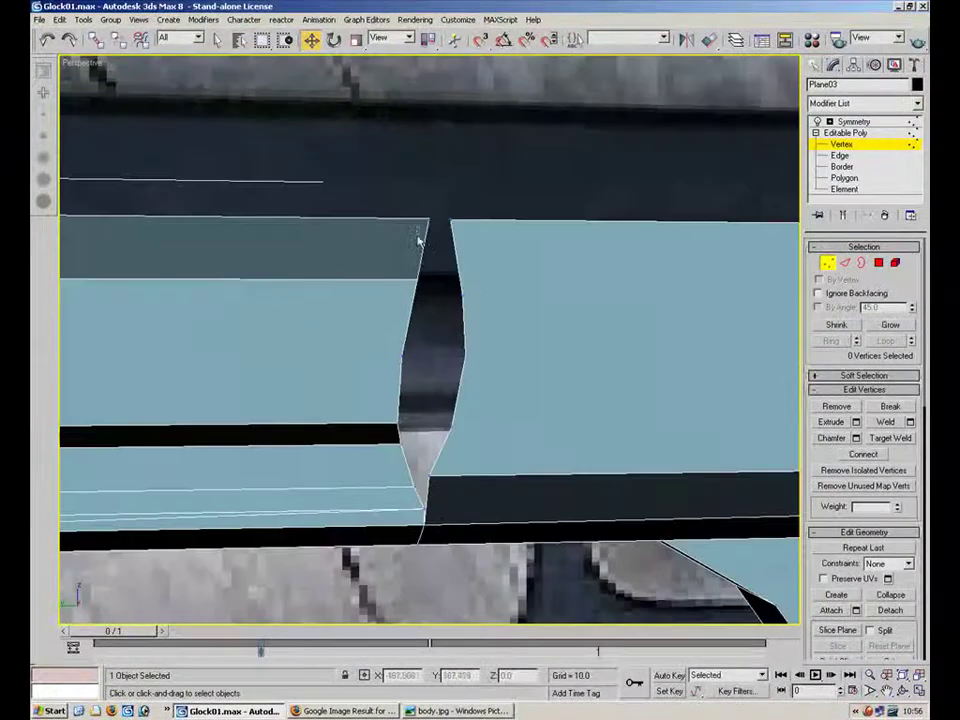
left_click(416, 280)
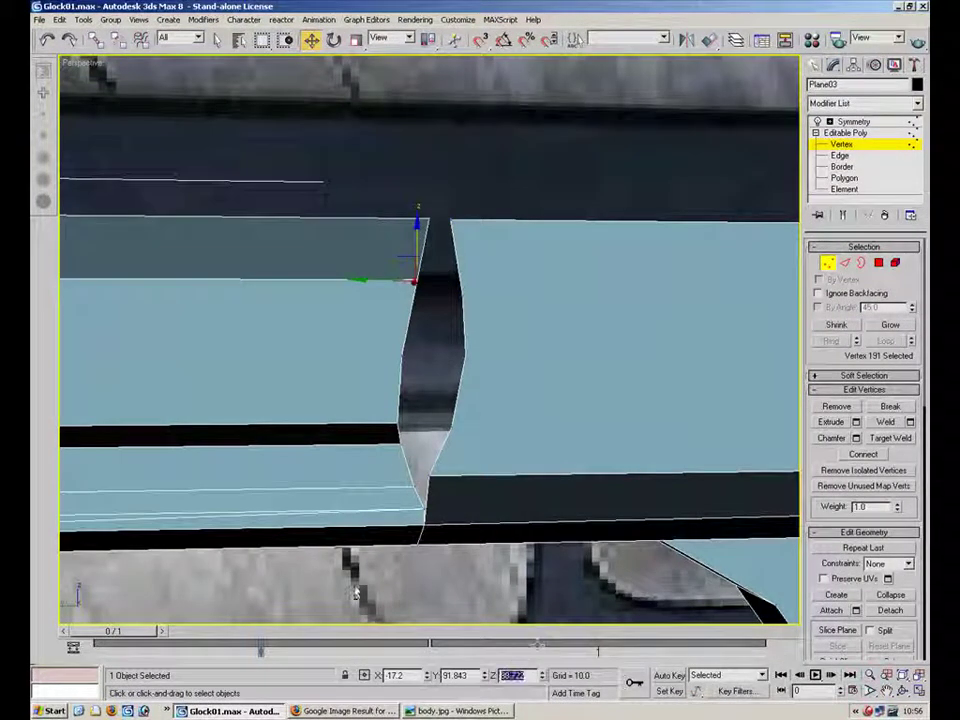
left_click(458, 296)
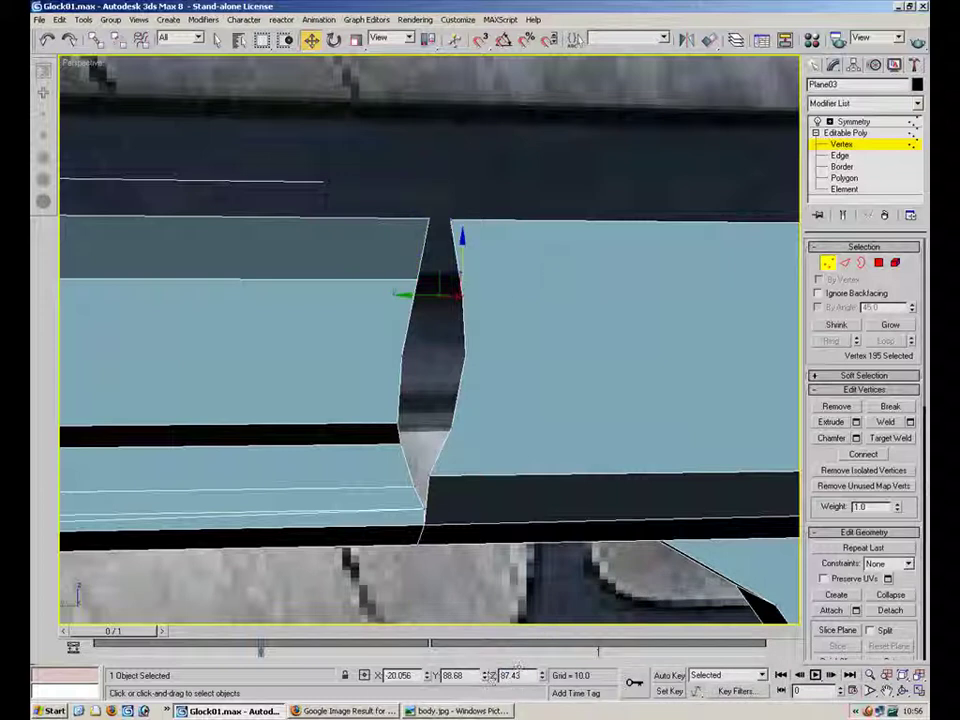
left_click(405, 294)
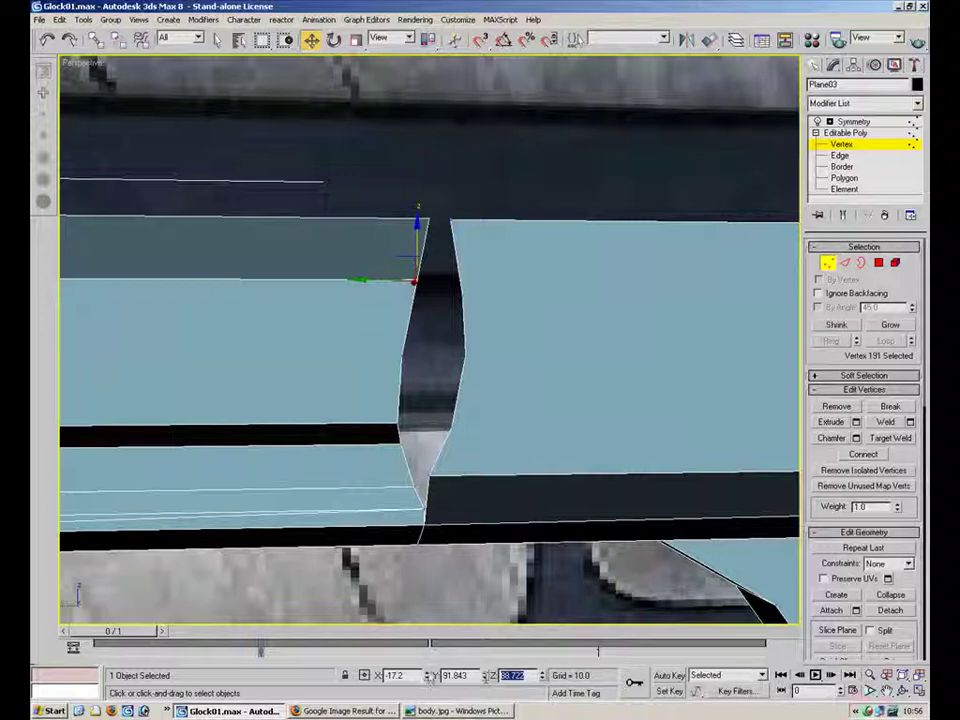
left_click(458, 294)
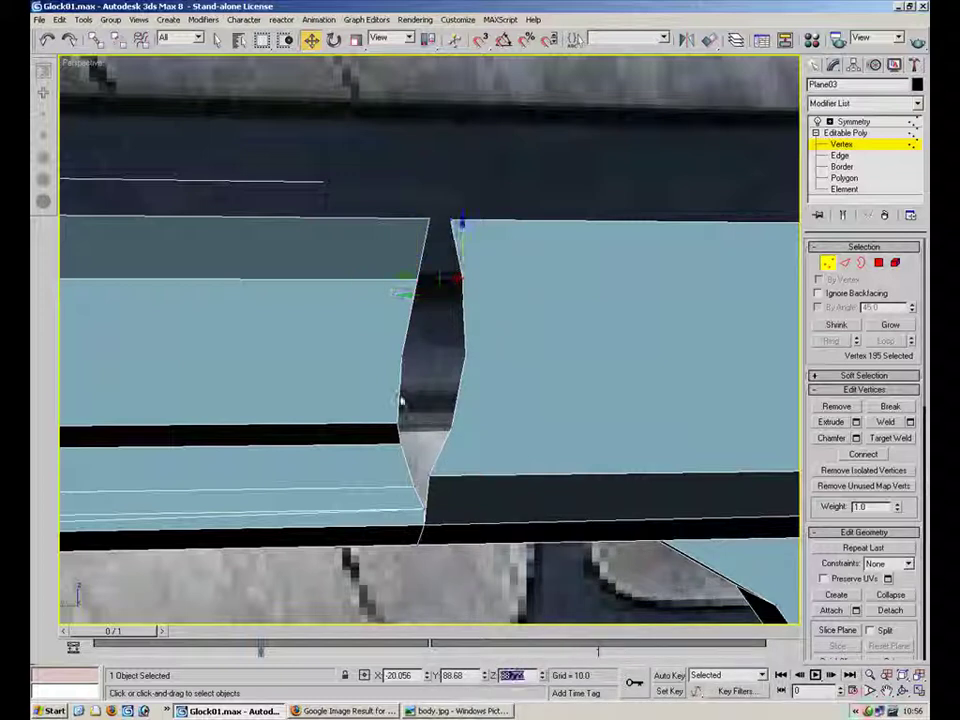
Match the Z heights of the frame edge's middle and lower inserted vertices to the facing dust cover vertices.
left_click(401, 353)
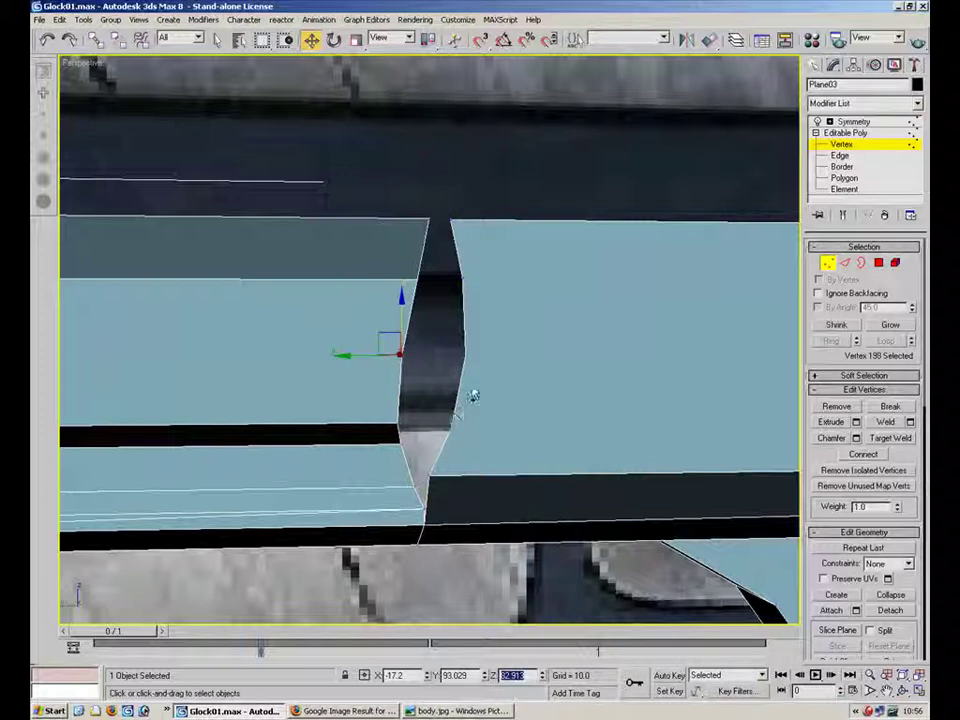
left_click(460, 353)
key("Return")
middle_click_drag(489, 455, 471, 411, "alt")
left_click(416, 374)
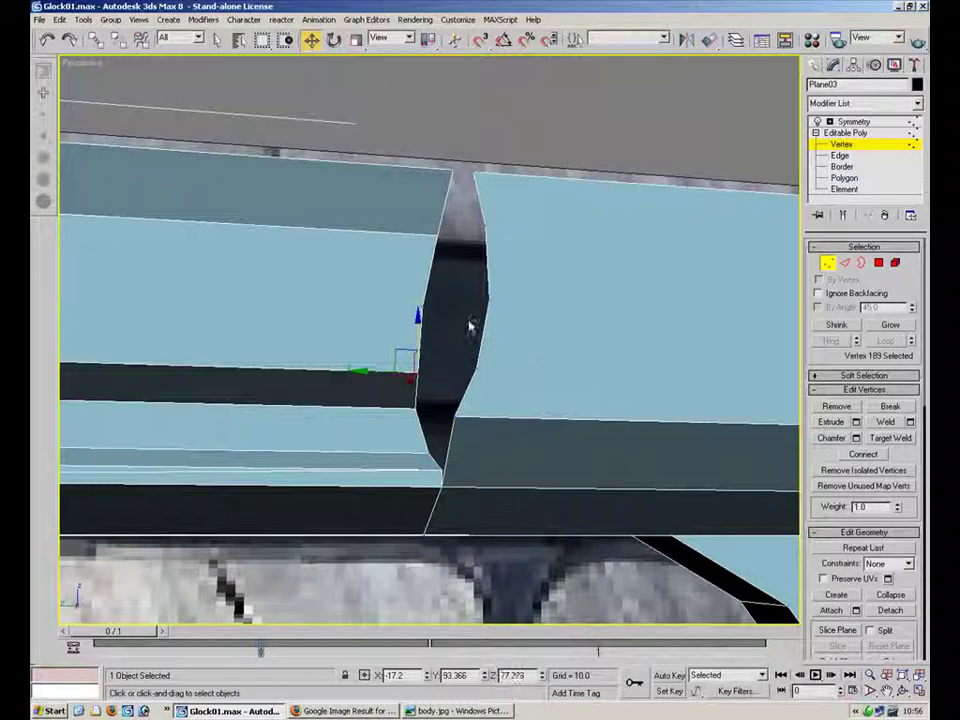
left_click(470, 368)
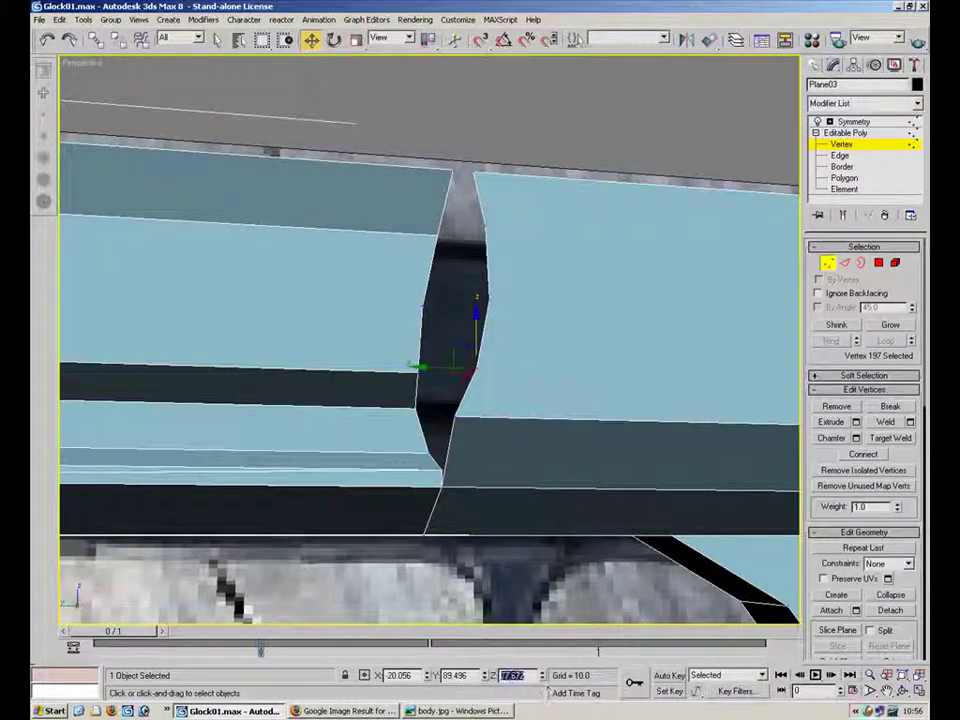
left_click(591, 127)
Bridge the upper three pairs of facing edges between the dust cover's rear end and the frame wall across the gap.
middle_click_drag(510, 328, 634, 321, "alt")
key("2")
left_click(831, 472)
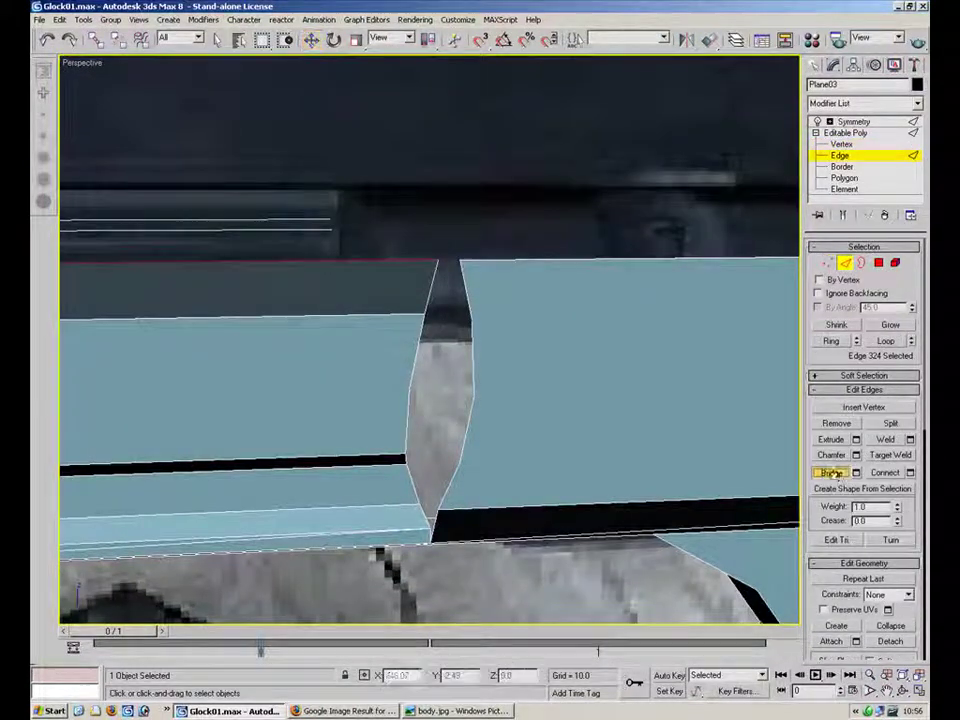
left_click(428, 290)
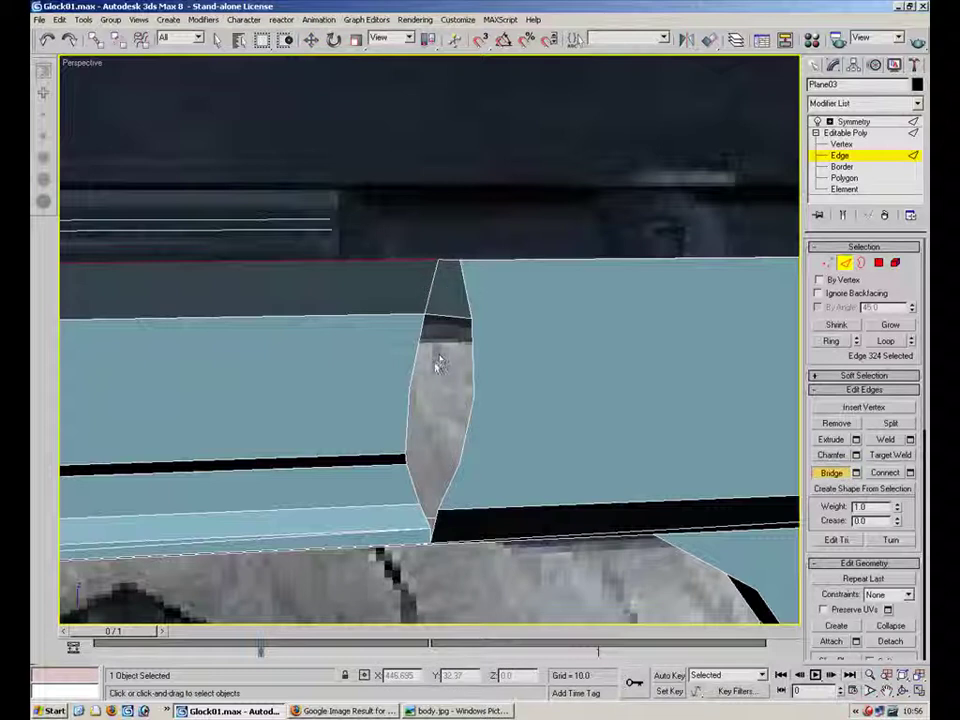
left_click(445, 392)
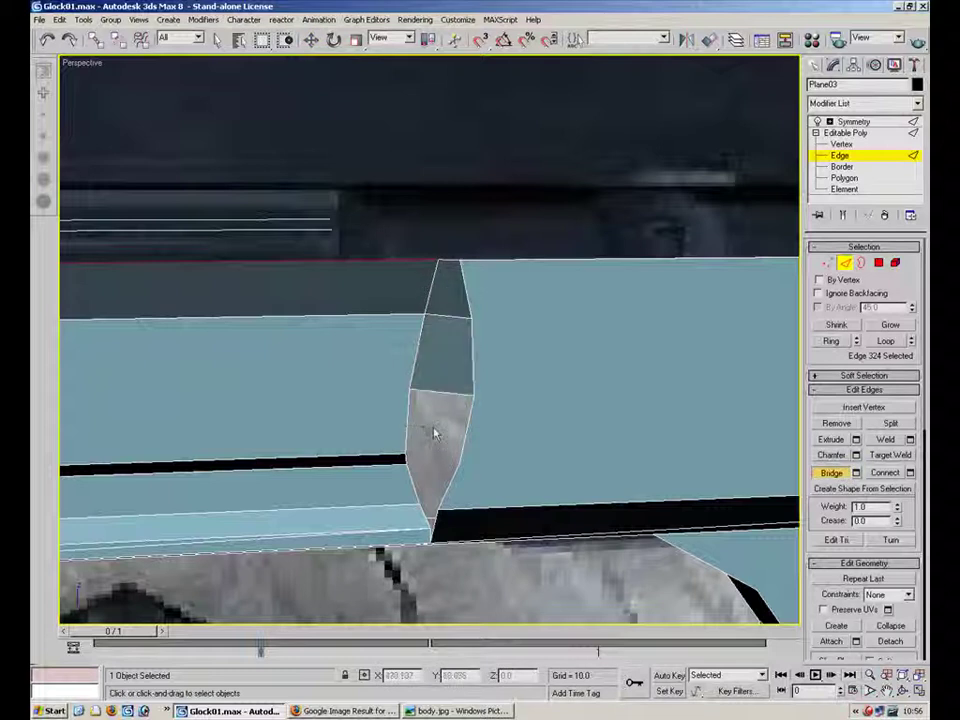
middle_click_drag(330, 330, 484, 551, "alt")
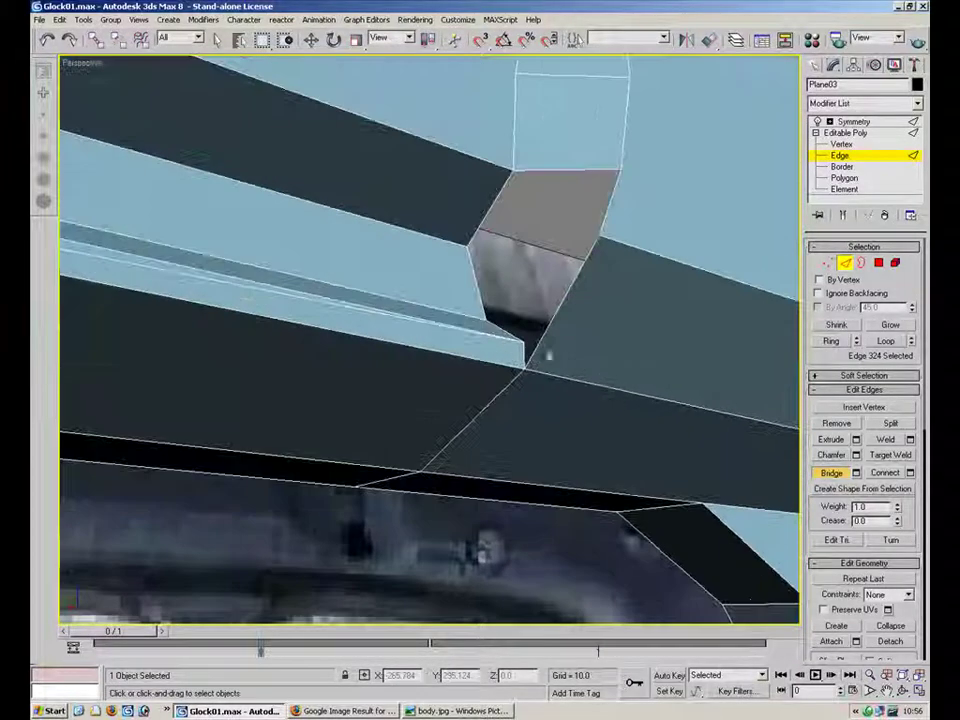
Create three polygons from existing vertices to fill the gap's lower part between the dust cover's rail end and the frame.
key("4")
key("w")
left_click(854, 603)
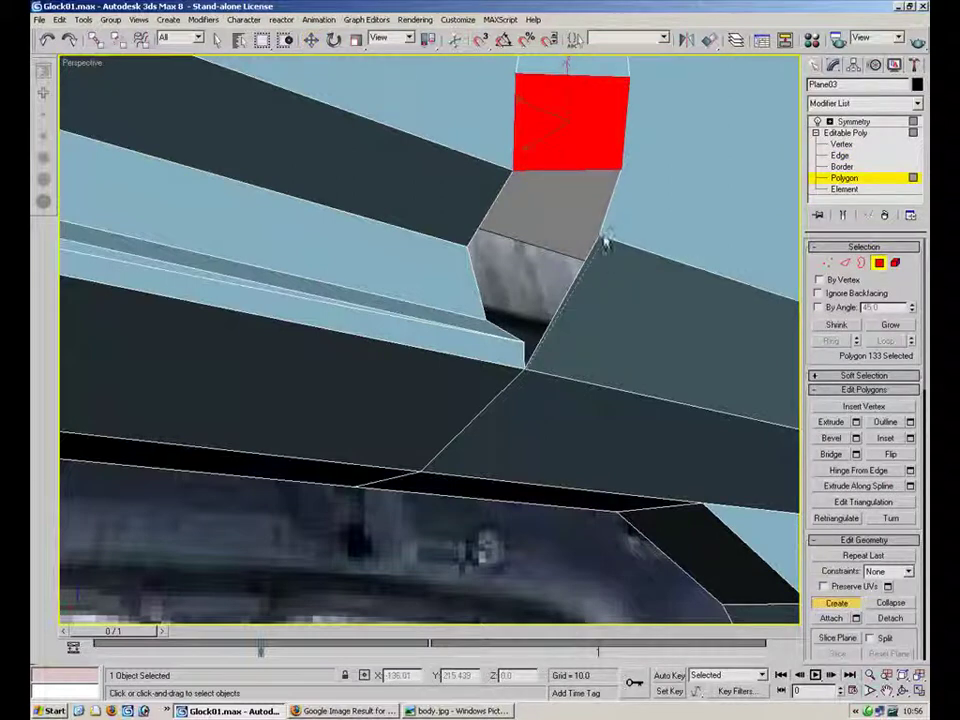
left_click(525, 341)
middle_click_drag(526, 342, 475, 417, "alt")
left_click(474, 416)
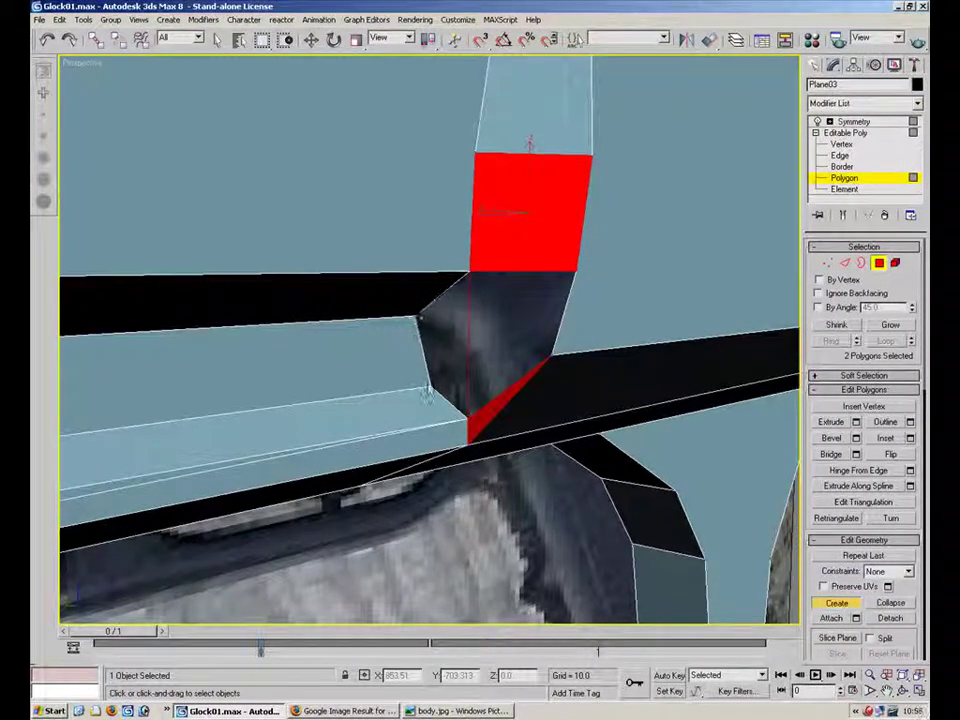
left_click(470, 414)
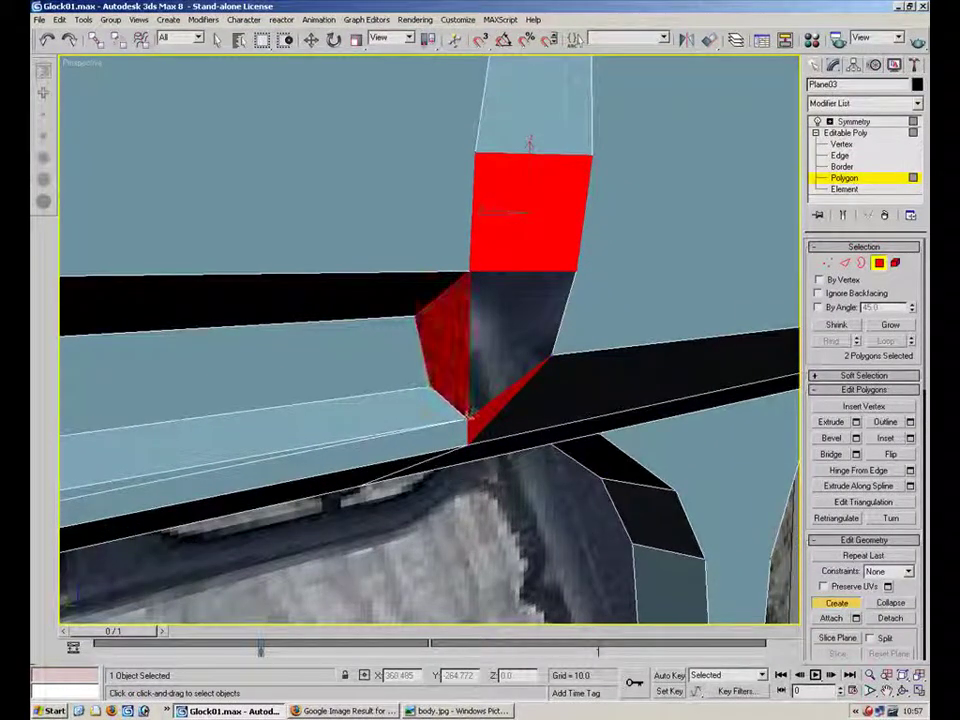
left_click(545, 358)
left_click(474, 274)
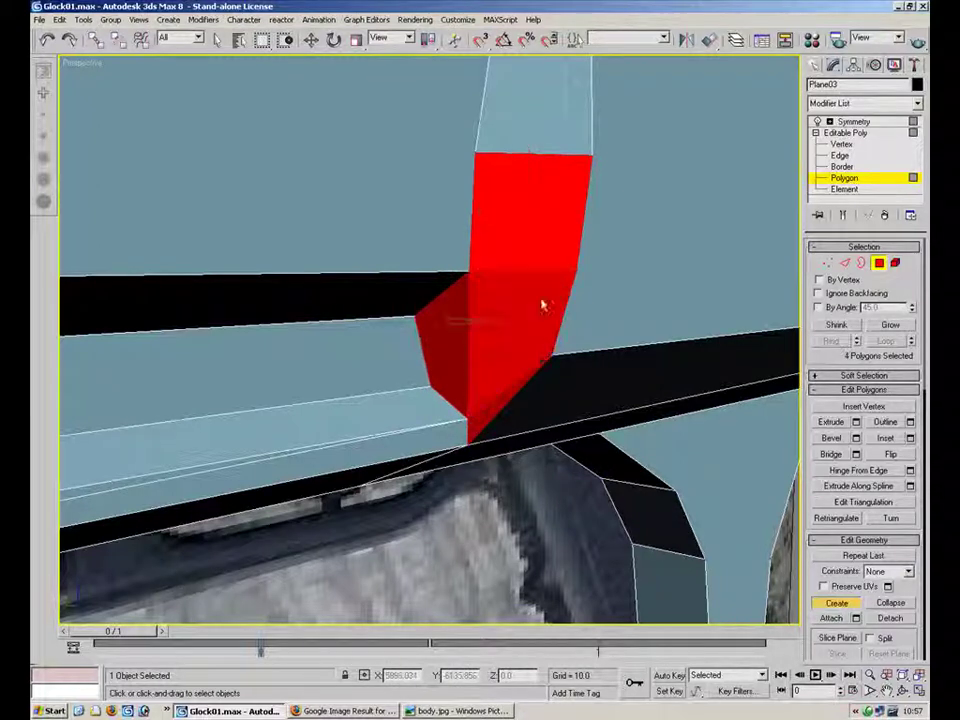
left_click(834, 601)
left_click(592, 568)
Connect the dust cover's lower rear corner to the frame's lower front corner, and remove the edge from that frame corner to the rail.
middle_click_drag(540, 420, 575, 212, "alt")
middle_click_drag(560, 300, 536, 171, "alt")
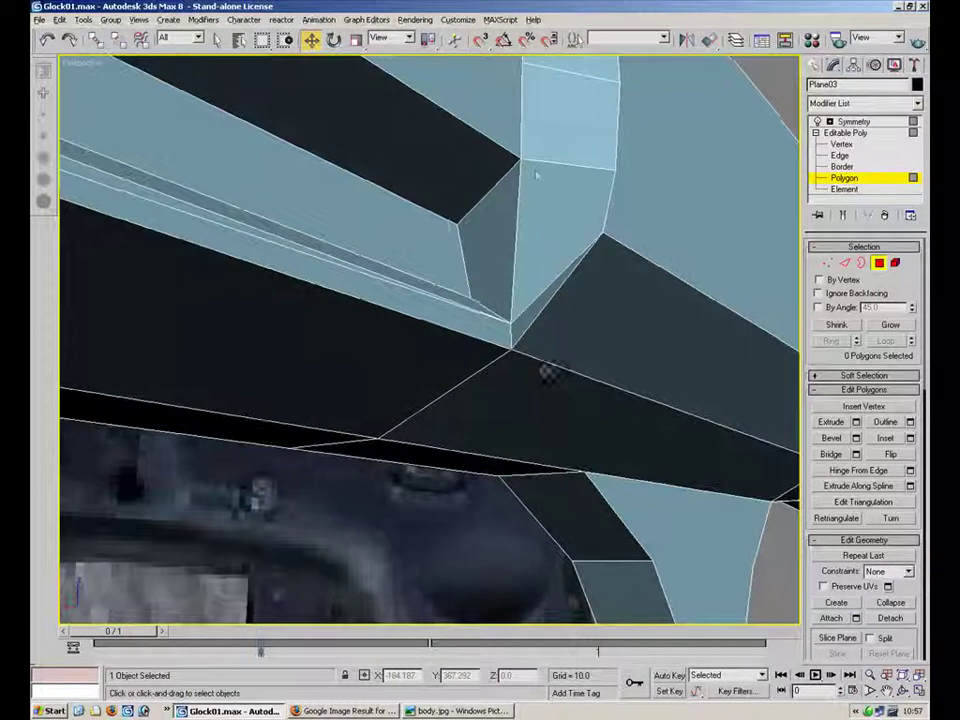
key("1")
left_click(527, 166)
left_click(606, 238, "ctrl")
left_click(863, 455)
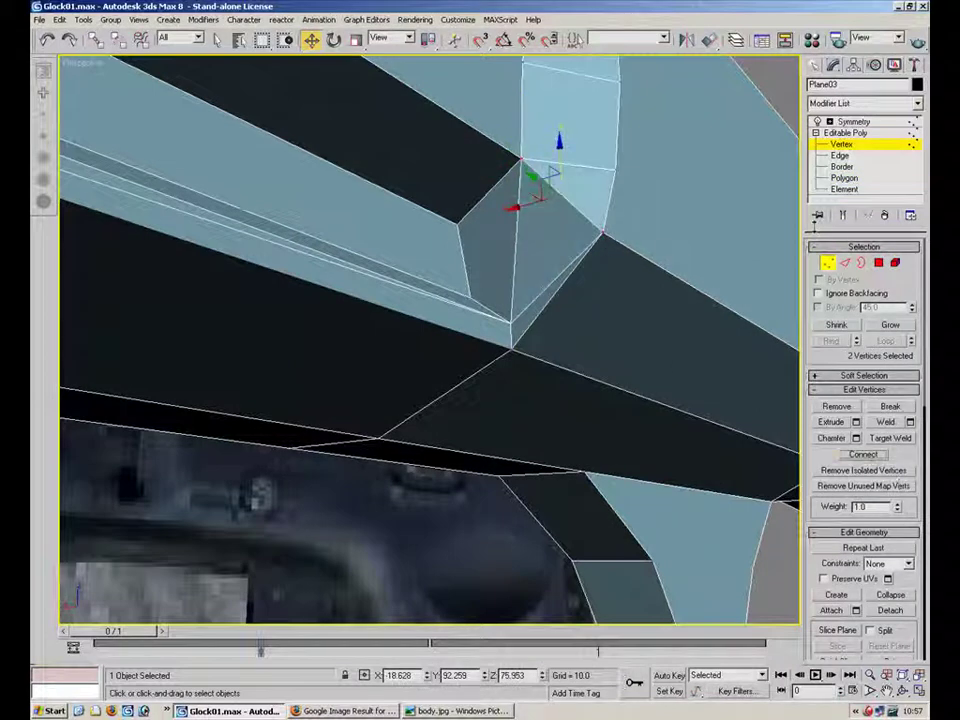
left_click(847, 263)
left_click(562, 277)
key("BackSpace")
After checking the body.jpg reference photo, remove the edge running down from the dust cover's rear corner through the corner patch.
middle_click_drag(562, 279, 489, 285, "alt")
key("alt+Tab")
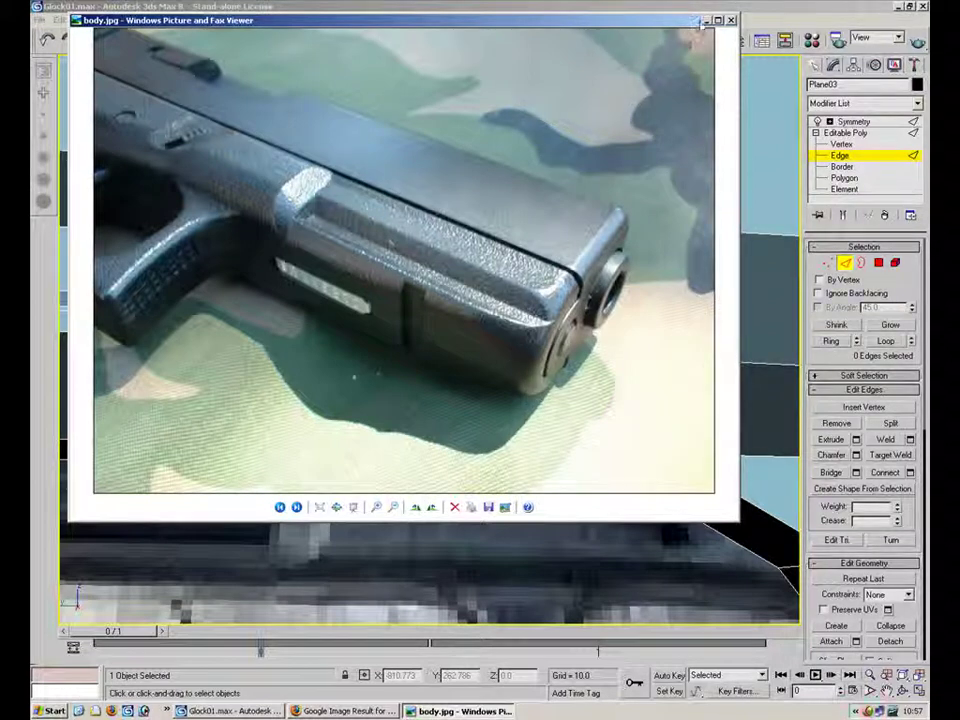
left_click(705, 20)
middle_click_drag(583, 261, 568, 319, "alt")
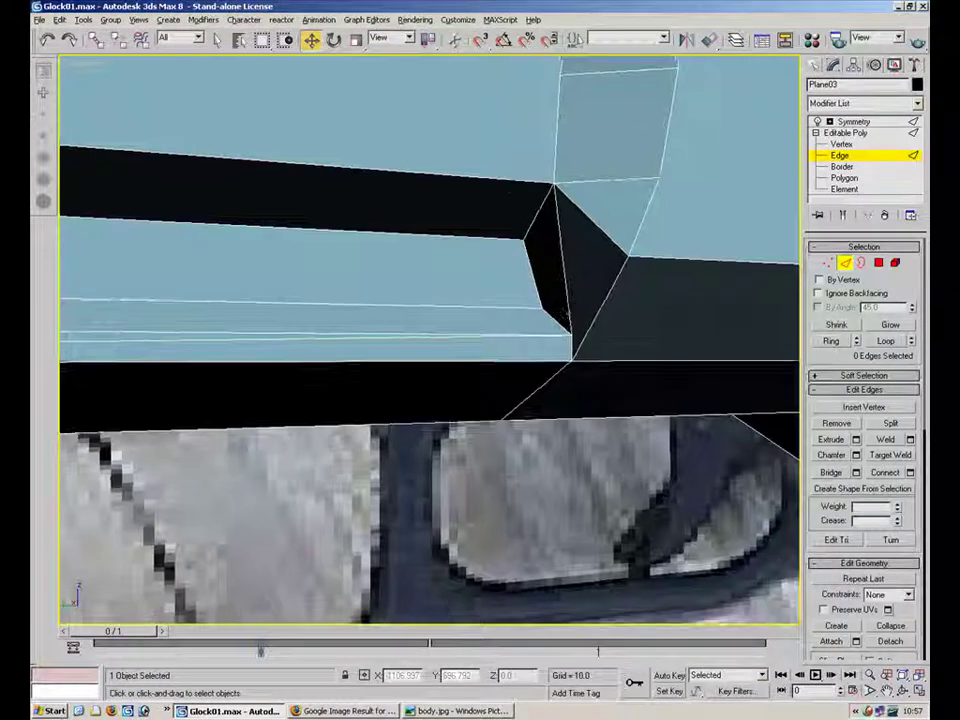
left_click(562, 257)
key("BackSpace")
middle_click_drag(557, 283, 602, 251, "alt")
Try to connect the frame's lower front corner vertex with the rear vertex of the dust cover's recessed rail.
key("1")
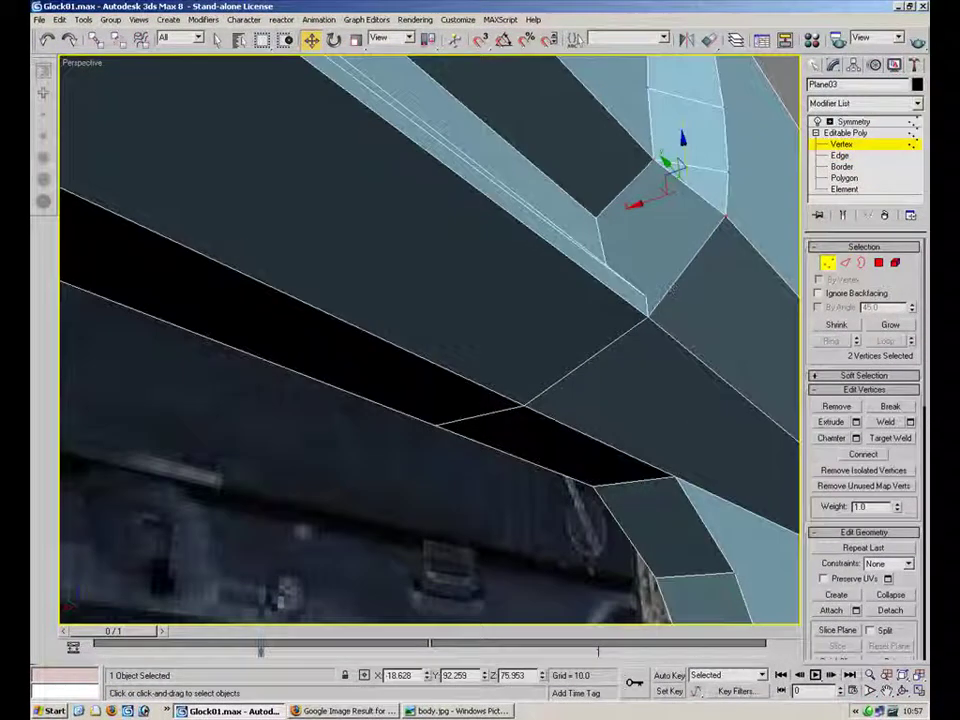
left_click(650, 300, "ctrl")
middle_click_drag(634, 272, 574, 300, "alt")
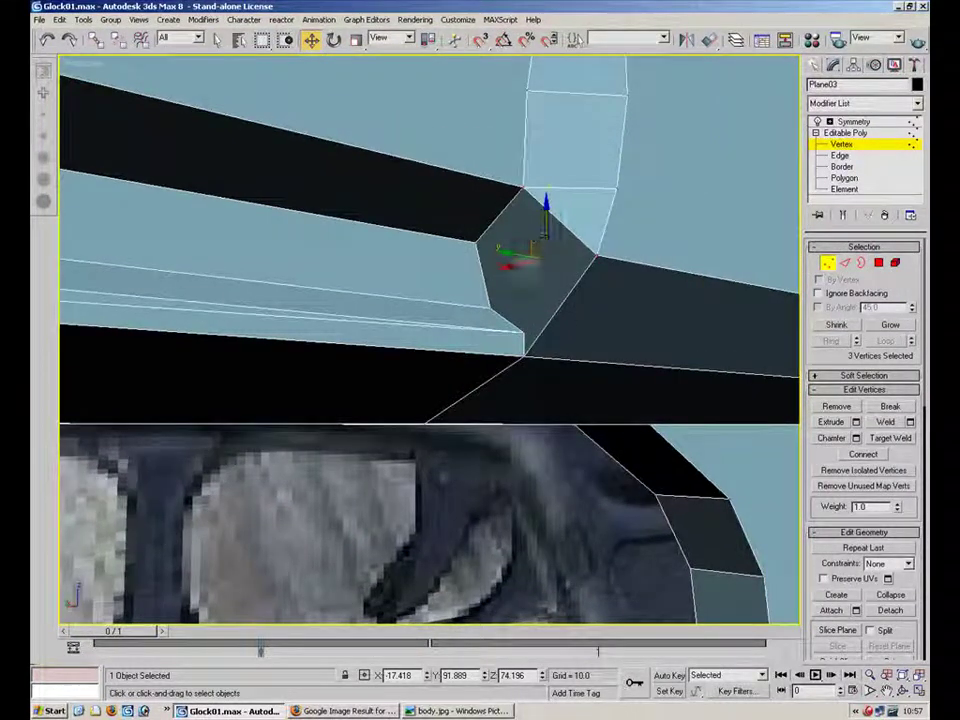
left_click(596, 258)
left_click(476, 248, "ctrl")
left_click(890, 454)
middle_click_drag(565, 325, 455, 265, "alt")
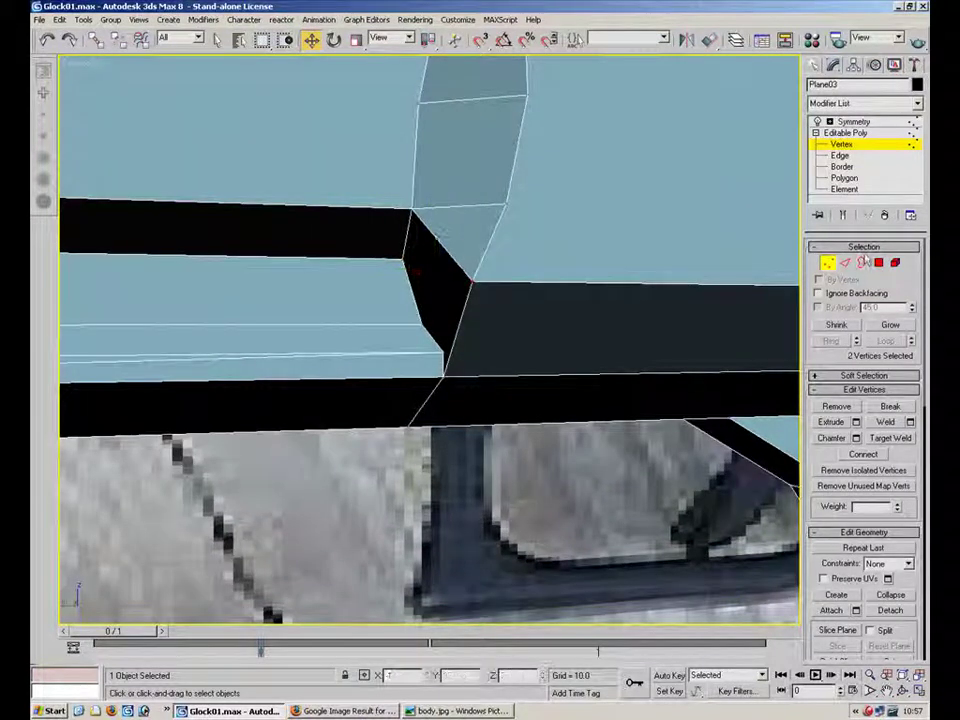
Remove the diagonal edge above the corner patch and reconnect the same dust cover and frame corner vertices.
left_click(845, 262)
left_click(446, 254)
key("BackSpace")
middle_click_drag(576, 307, 542, 317, "alt")
key("1")
left_click(525, 320)
left_click(458, 245, "ctrl")
left_click(863, 453)
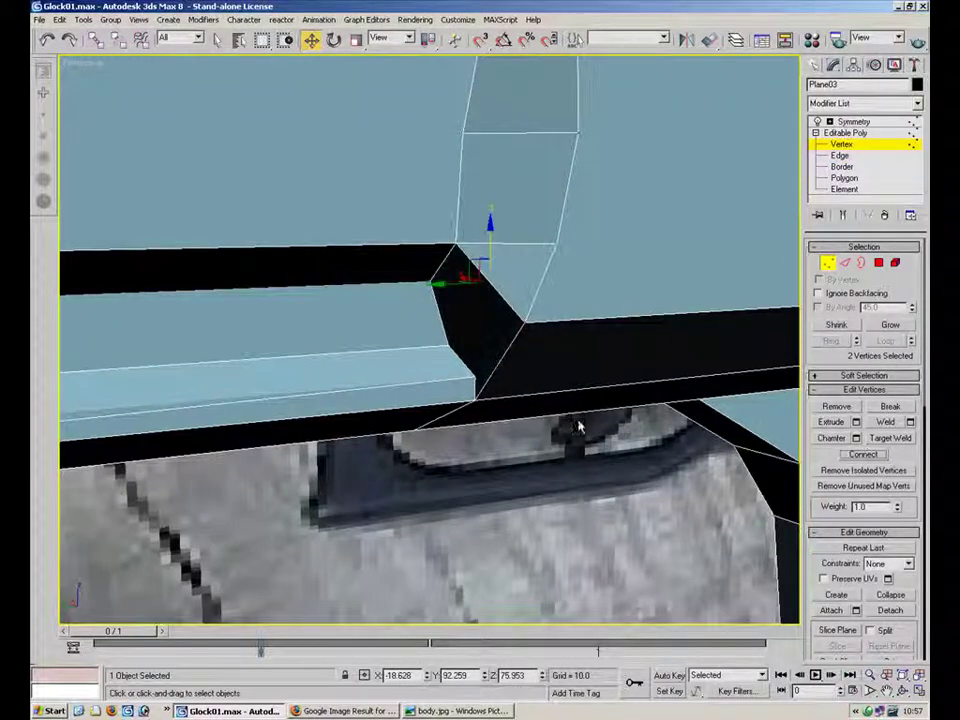
Try splitting the corner patch by connecting the frame's lower front corner to the rail's lower and upper rear vertices.
middle_click_drag(495, 360, 521, 341, "alt")
left_click(537, 361)
left_click(617, 297, "ctrl")
left_click(868, 456)
left_click(611, 293)
left_click(492, 270, "ctrl")
left_click(871, 455)
middle_click_drag(588, 326, 570, 236, "alt")
Undo the last vertex connections on the corner patch.
key("ctrl+z")
key("ctrl+z")
key("ctrl+z")
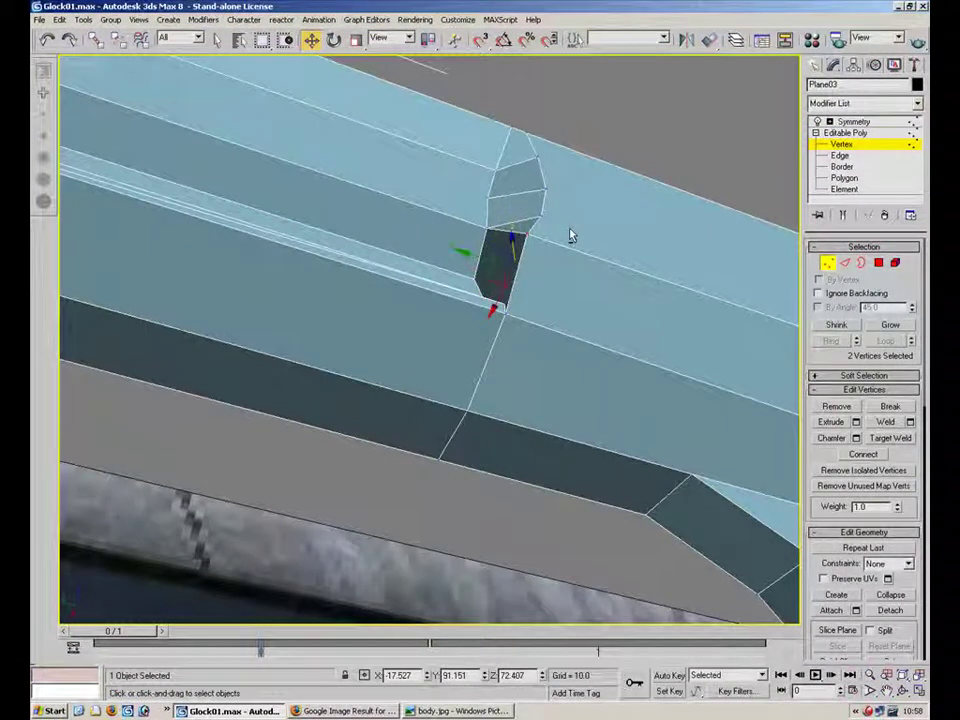
left_click(873, 711)
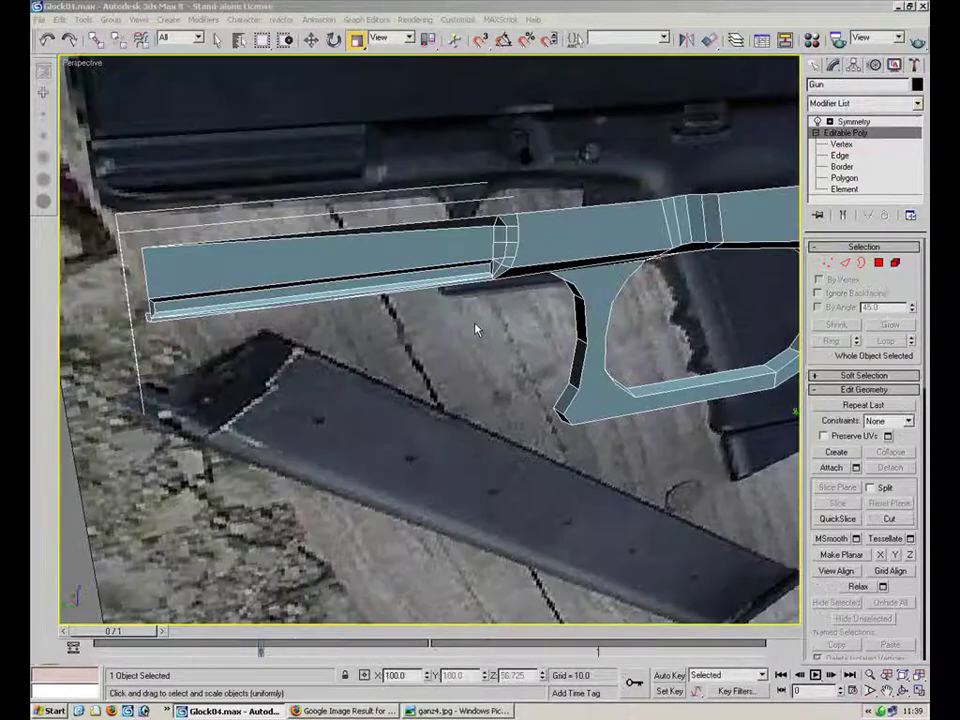
Examine the Glock04 model's reworked joint between the dust cover and the frame from several angles at vertex level.
middle_click_drag(608, 291, 655, 264, "alt")
left_click(828, 263)
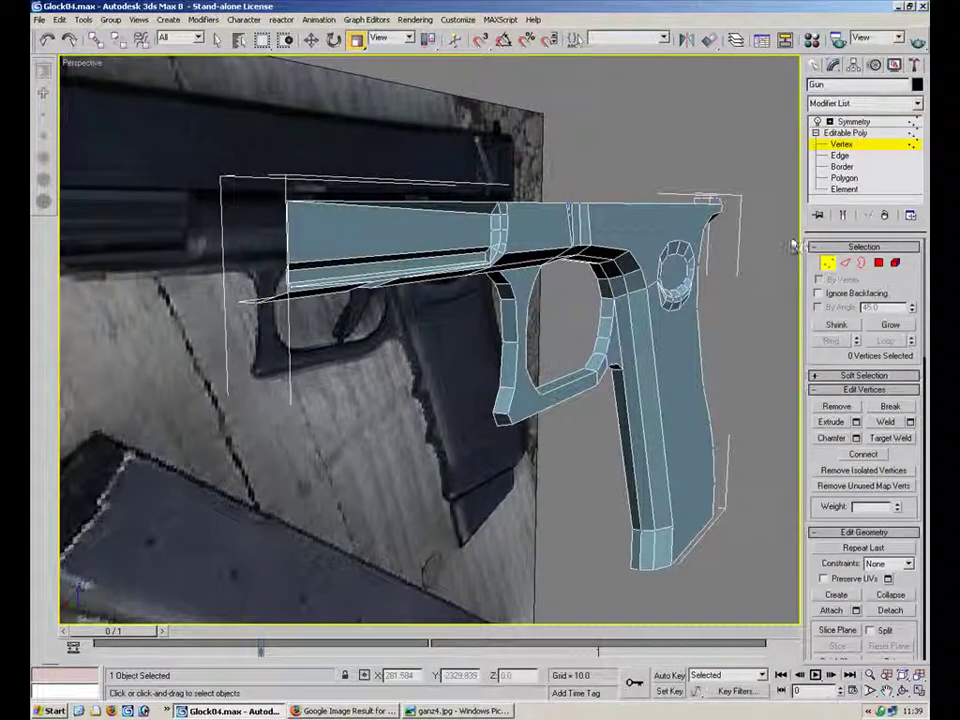
middle_click_drag(678, 252, 575, 278, "alt")
scroll(591, 259, "up", 5)
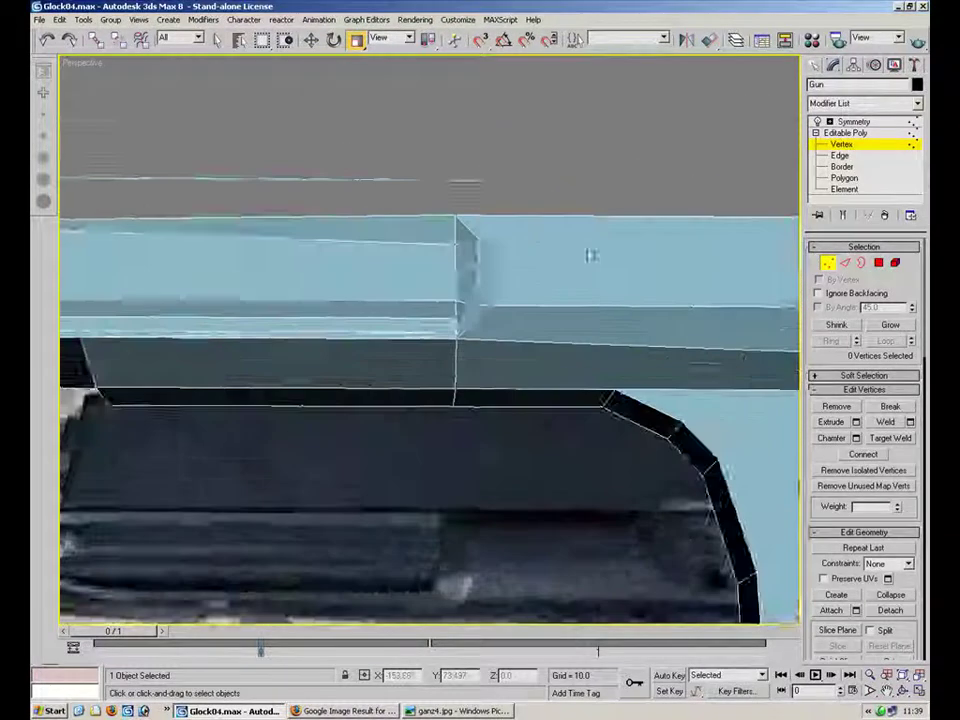
middle_click_drag(574, 225, 627, 419, "alt")
middle_click_drag(592, 399, 468, 306, "alt")
scroll(460, 307, "up", 5)
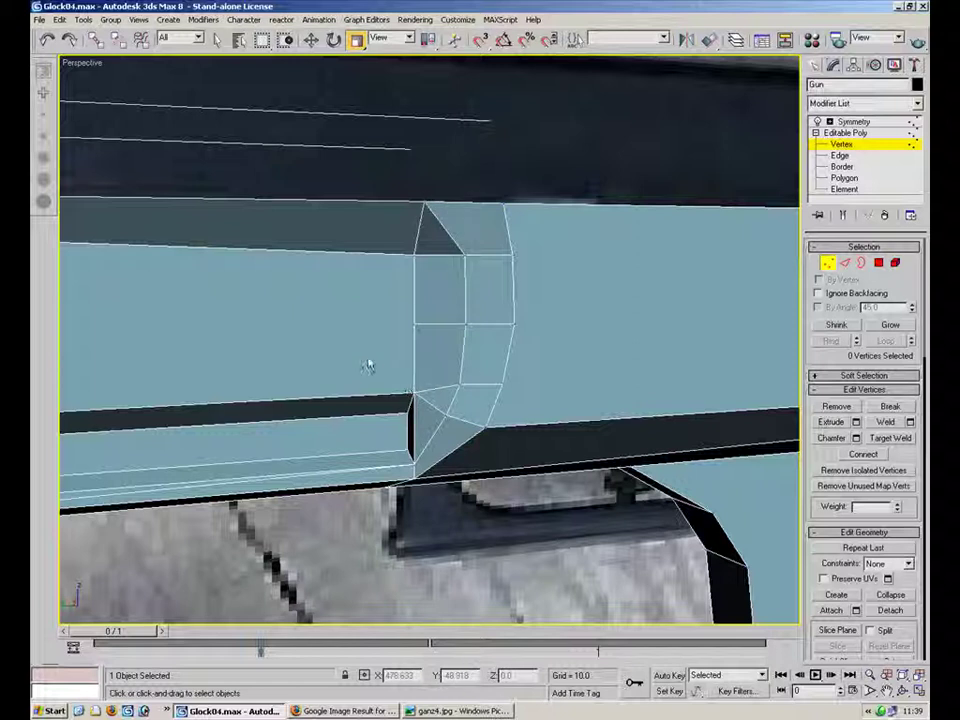
middle_click_drag(357, 367, 541, 319)
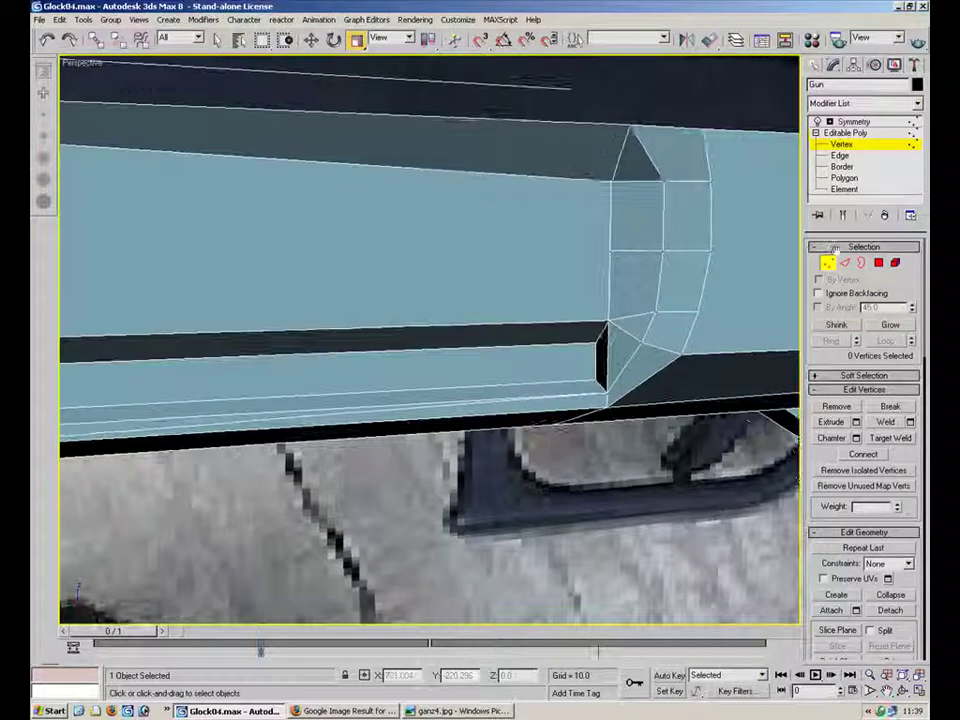
Examine the lower edges along the dust cover's side, following them to the curved joint at edge level.
key("2")
left_click(475, 383)
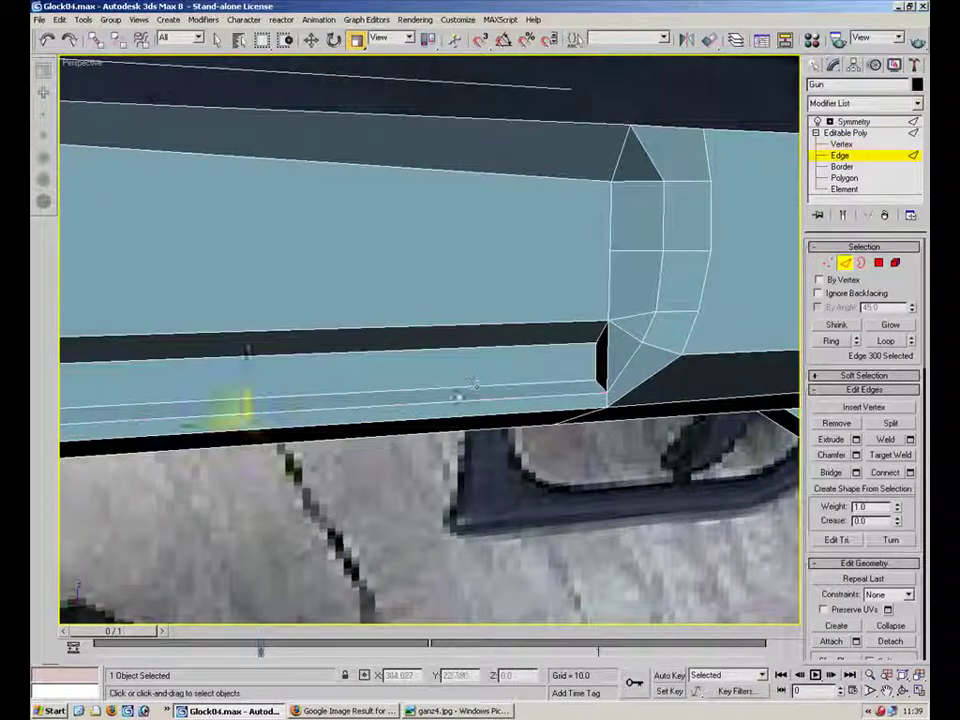
middle_click_drag(323, 323, 581, 296)
middle_click_drag(365, 357, 617, 349)
scroll(617, 349, "down", 1)
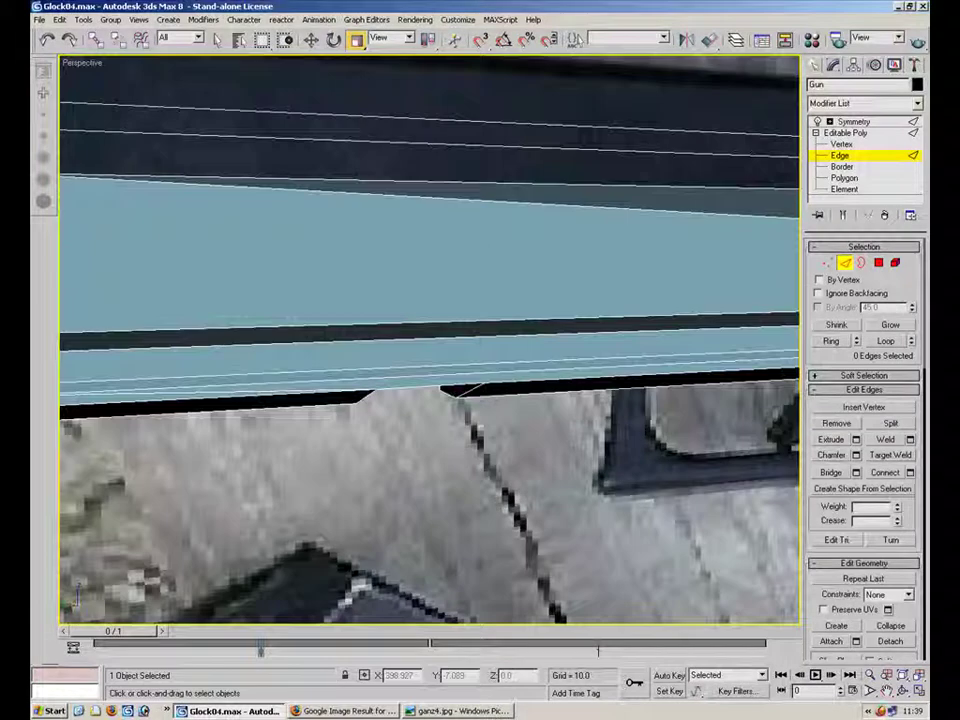
left_click(269, 394)
left_click(369, 372)
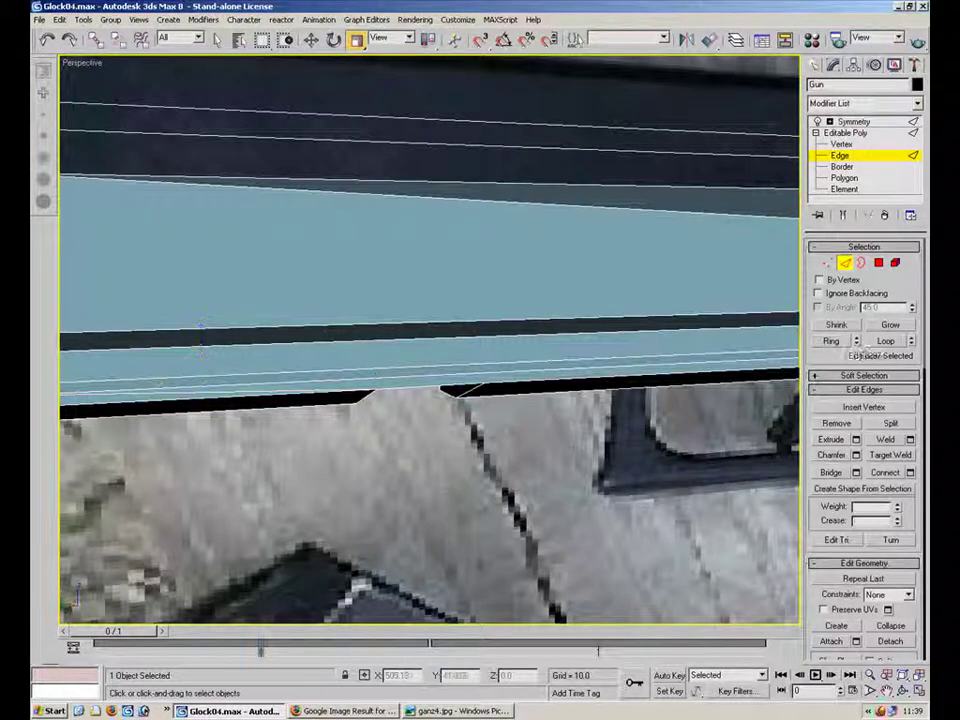
left_click(441, 371)
middle_click_drag(715, 238, 269, 247)
scroll(543, 242, "up", 2)
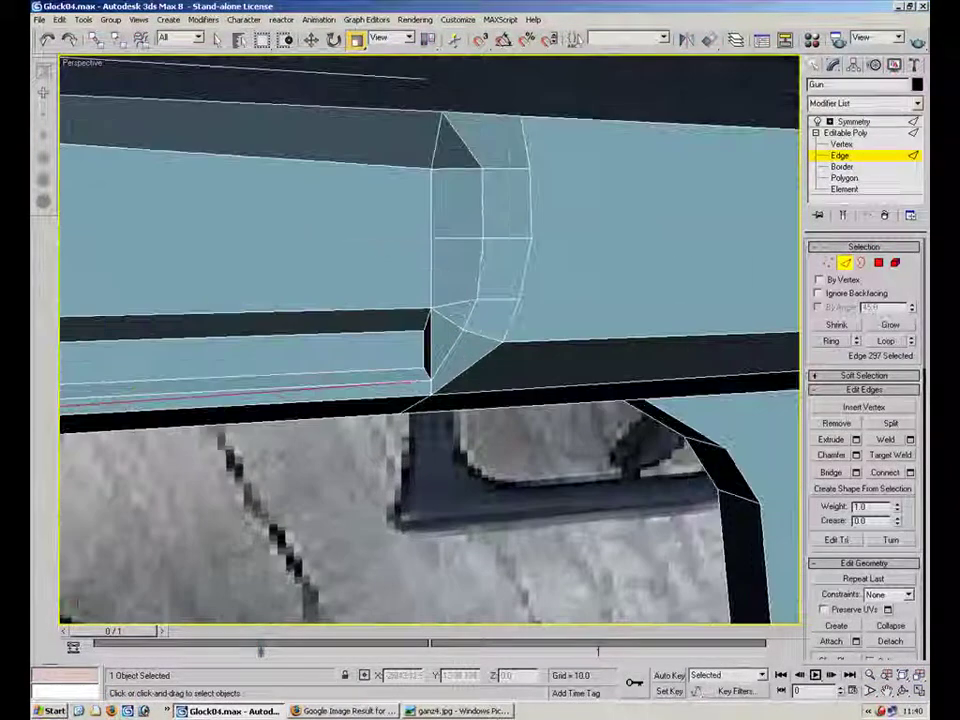
middle_click_drag(543, 242, 568, 315)
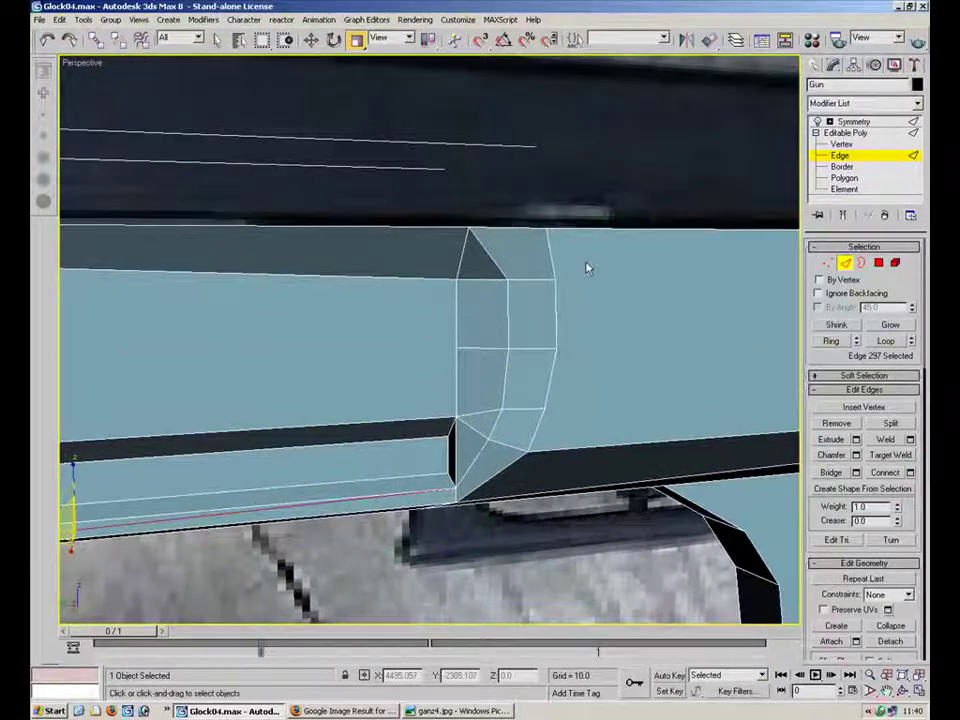
middle_click_drag(539, 277, 505, 330, "alt")
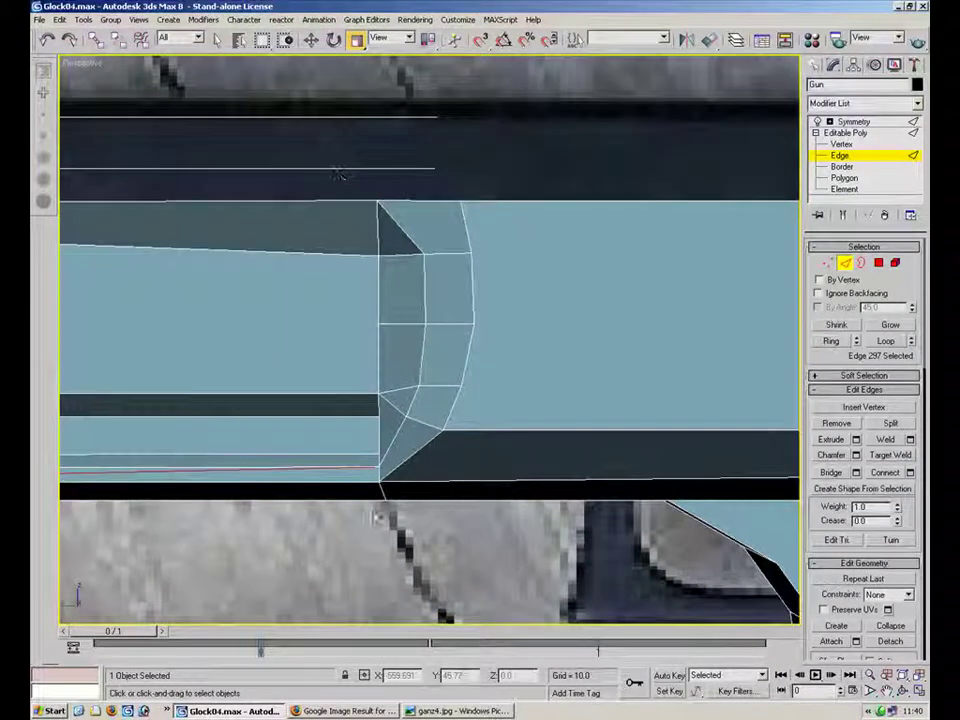
Select the column of vertices where the dust cover's side meets the curved joint and check its alignment from below.
left_click(827, 263)
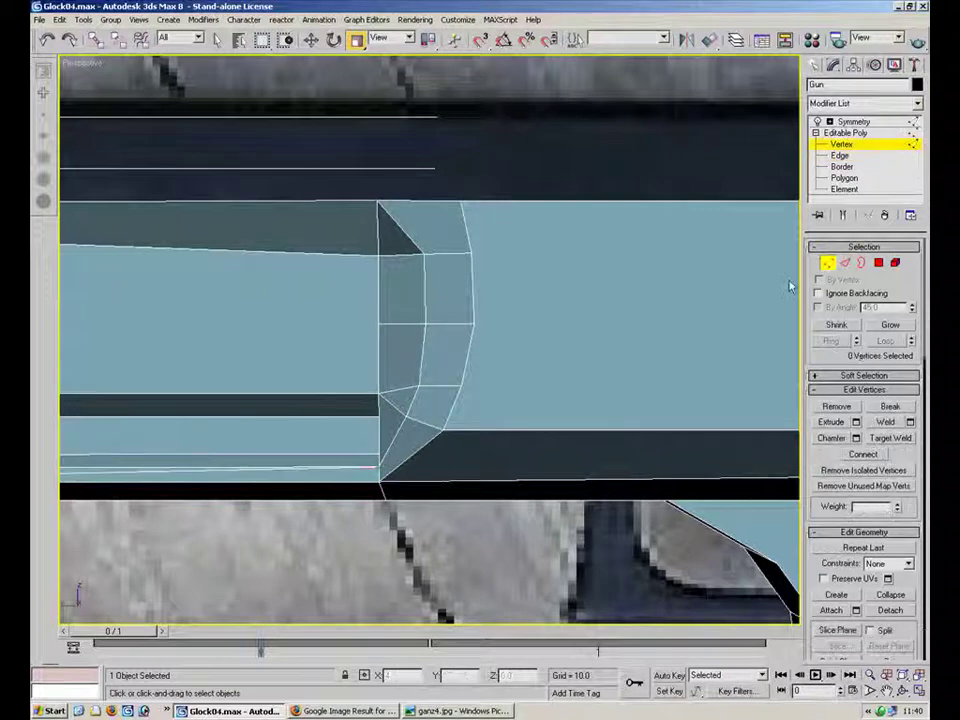
middle_click_drag(390, 304, 395, 303, "alt")
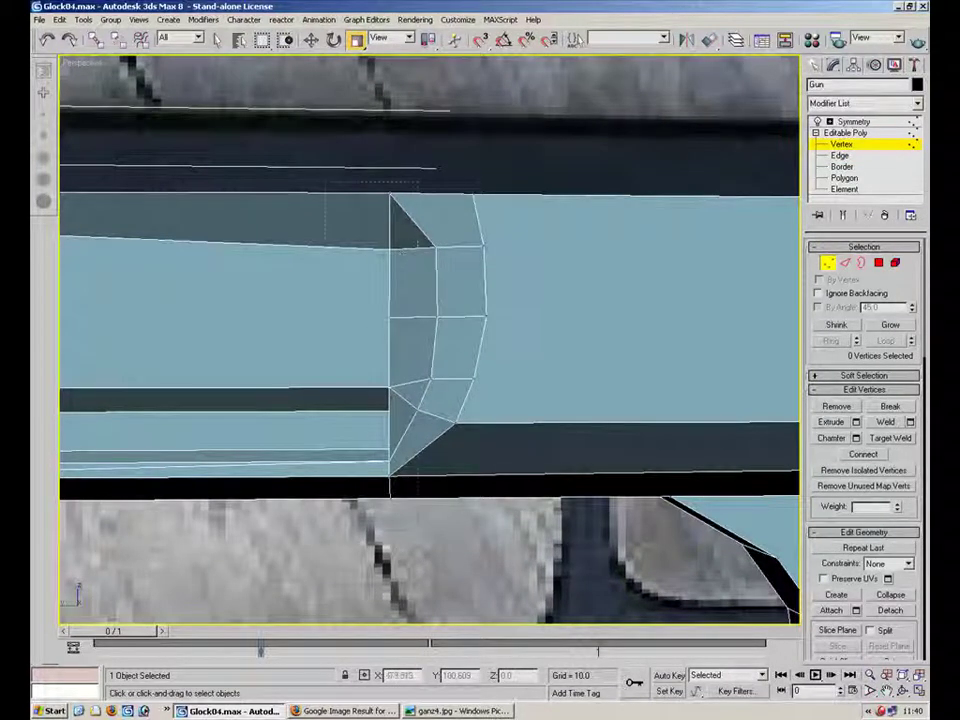
left_click_drag(361, 480, 327, 533)
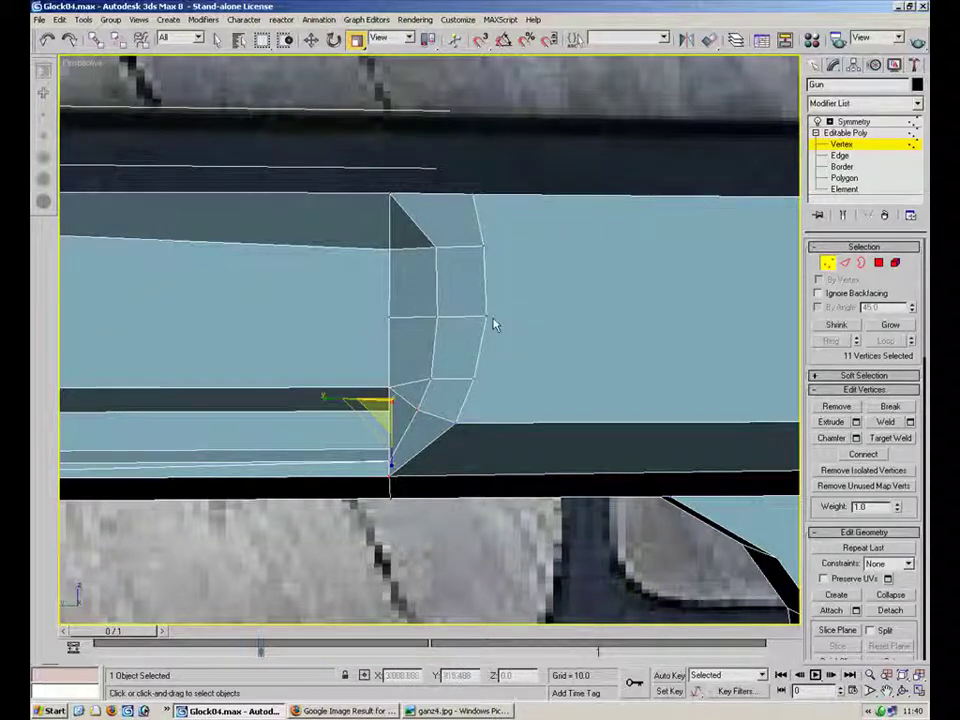
middle_click_drag(433, 223, 432, 137, "alt")
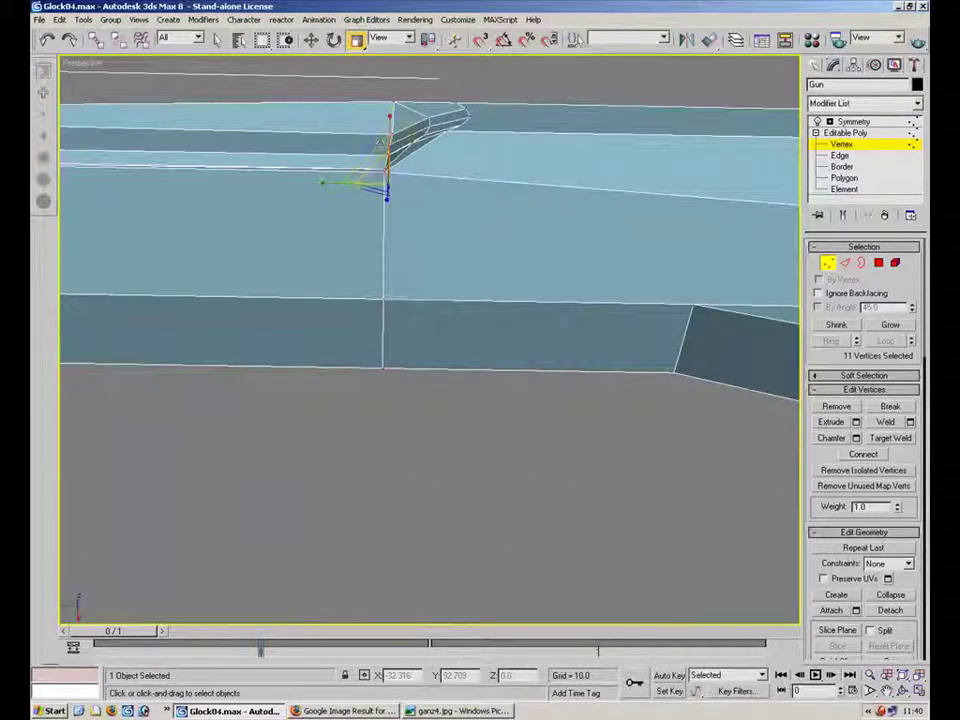
middle_click_drag(382, 146, 630, 232, "alt")
Examine the dust cover's front end and mirrored underside from several angles with the Symmetry modifier shown.
left_click(524, 166)
scroll(411, 262, "up", 6)
left_click(411, 279)
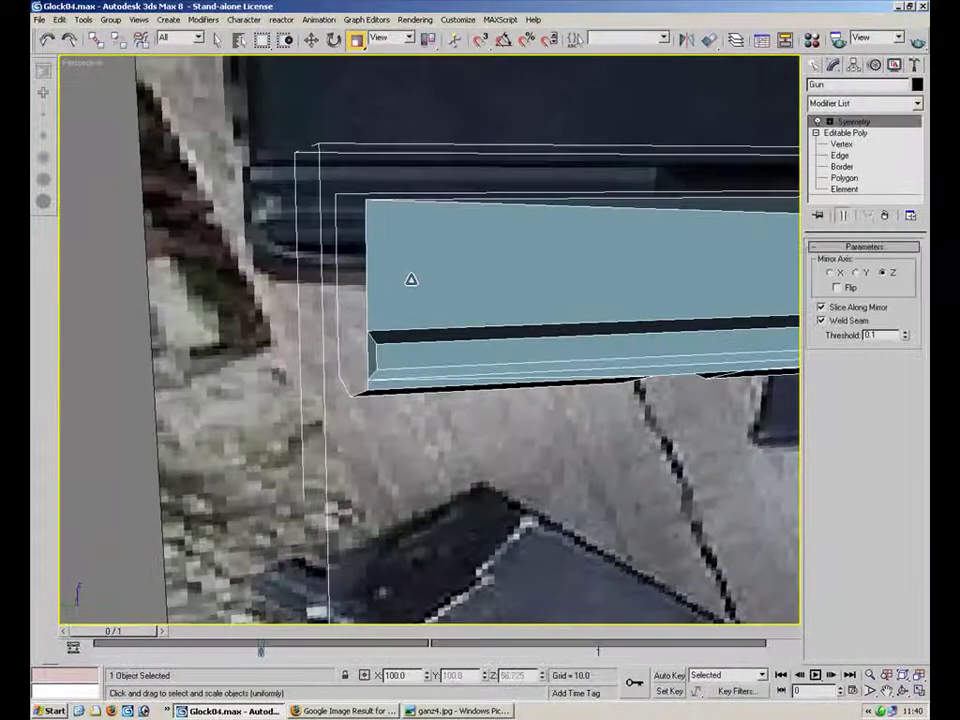
mouse_move(392, 246)
middle_mouse_down("alt")
mouse_move(382, 128)
mouse_move(388, 223)
middle_mouse_up("alt")
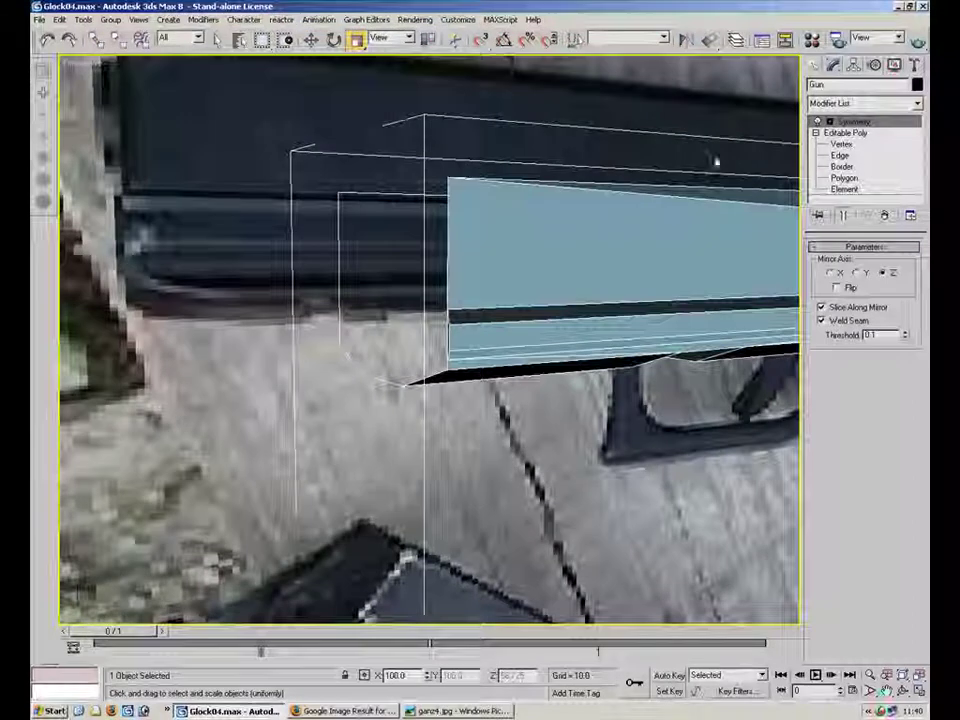
middle_click_drag(700, 201, 362, 236)
scroll(529, 238, "down", 5)
mouse_move(472, 228)
middle_mouse_down("alt")
mouse_move(476, 208)
mouse_move(476, 227)
mouse_move(492, 238)
mouse_move(332, 242)
mouse_move(439, 285)
mouse_move(467, 223)
middle_mouse_up("alt")
scroll(505, 247, "up", 4)
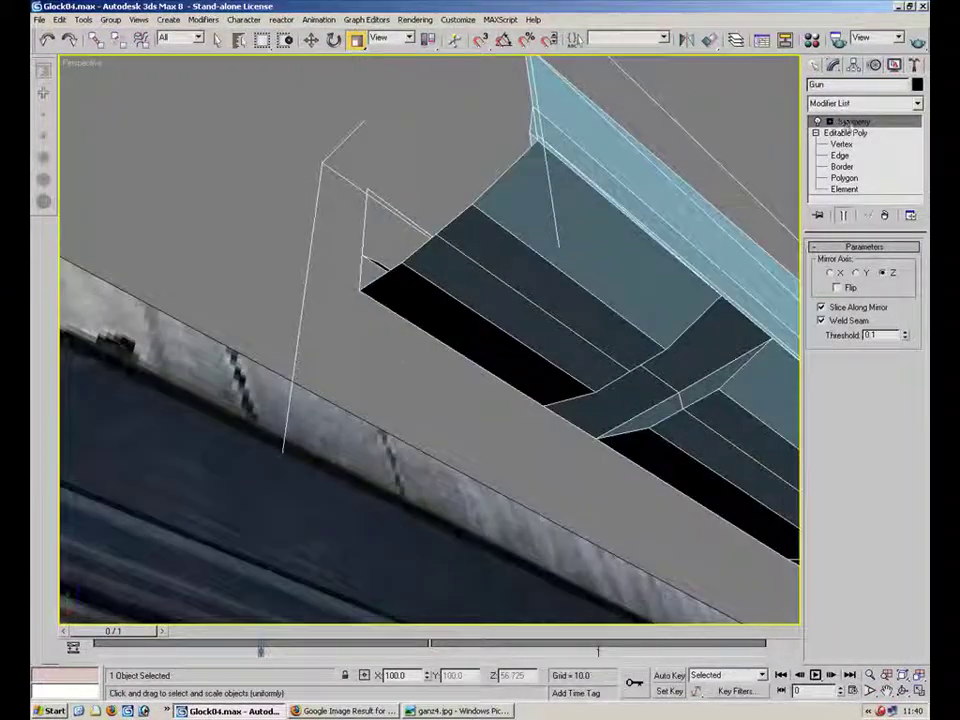
Extend the two front edges of the dust cover's underside forward as a new strip of faces.
left_click(839, 155)
left_click(452, 226)
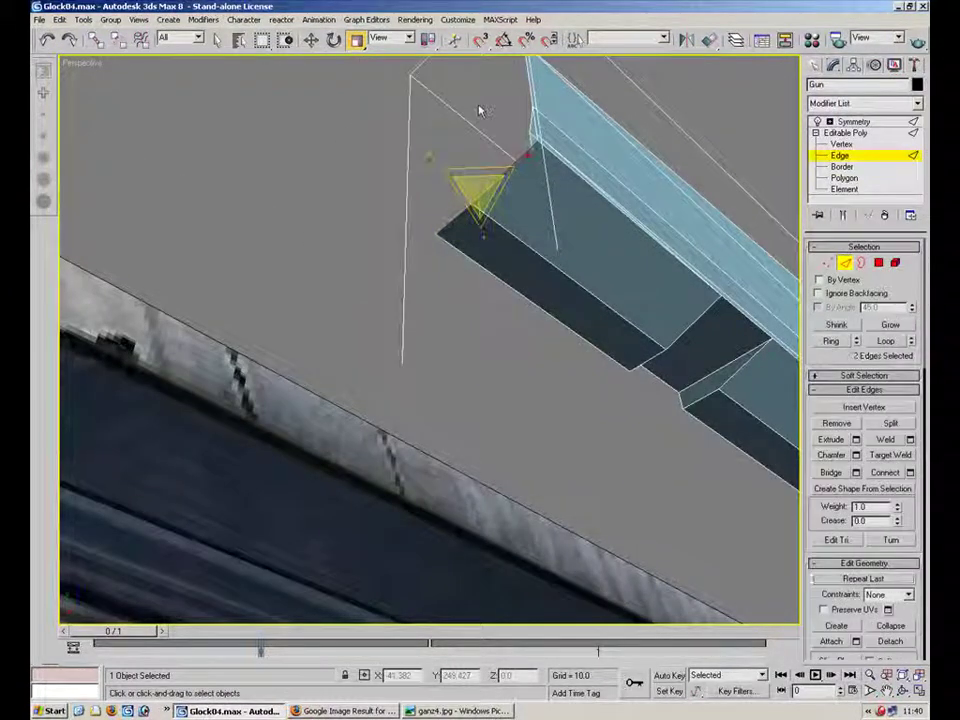
left_click(312, 41)
middle_click_drag(446, 238, 510, 262, "alt")
left_click_drag(455, 340, 428, 330)
Reposition the extended underside edges over the reference picture in the Left view.
key("alt+w")
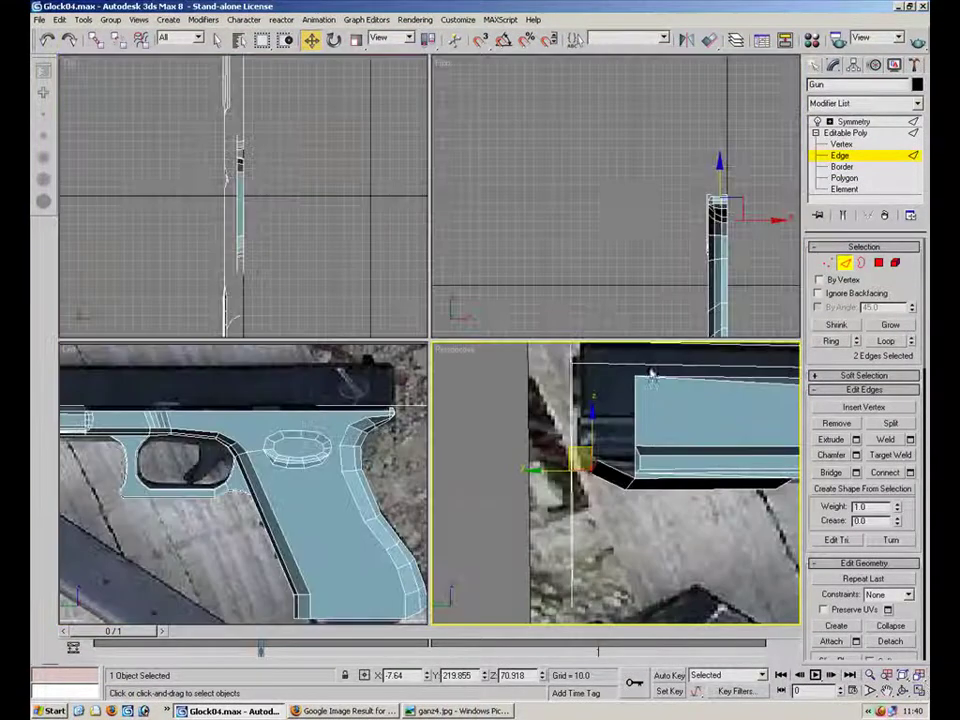
middle_click_drag(90, 424, 306, 396)
scroll(306, 396, "up", 6)
middle_click_drag(251, 345, 246, 536)
scroll(240, 495, "up", 2)
left_click_drag(217, 491, 211, 495)
Align the outer front vertex of the underside strip by setting its Y coordinate to 221.177.
key("1")
left_click_drag(220, 448, 175, 547)
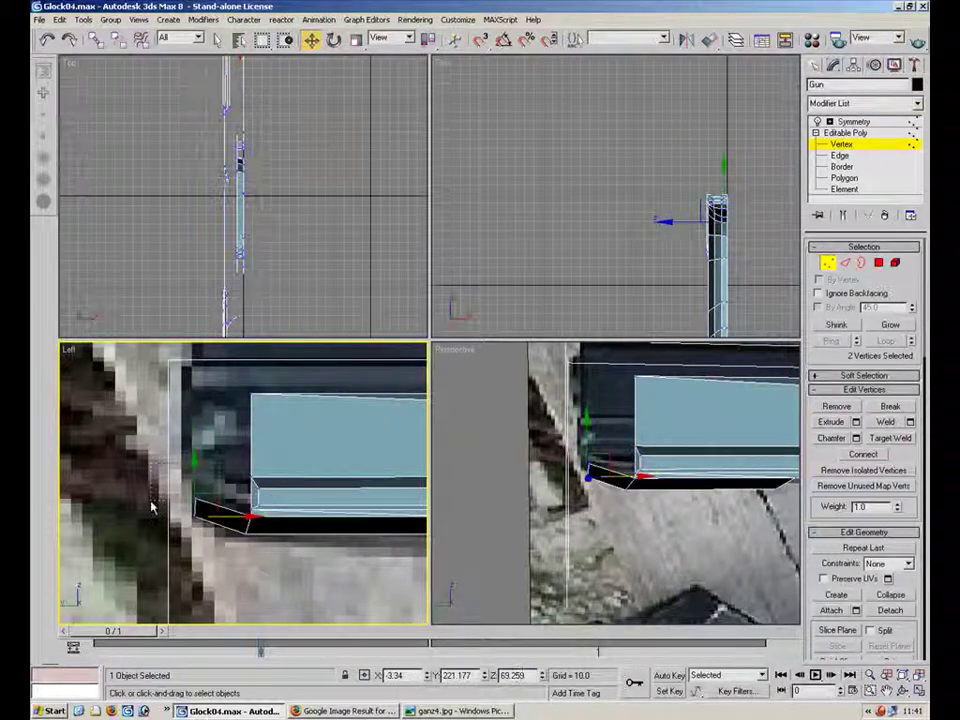
left_click_drag(151, 462, 221, 500)
double_click(512, 676)
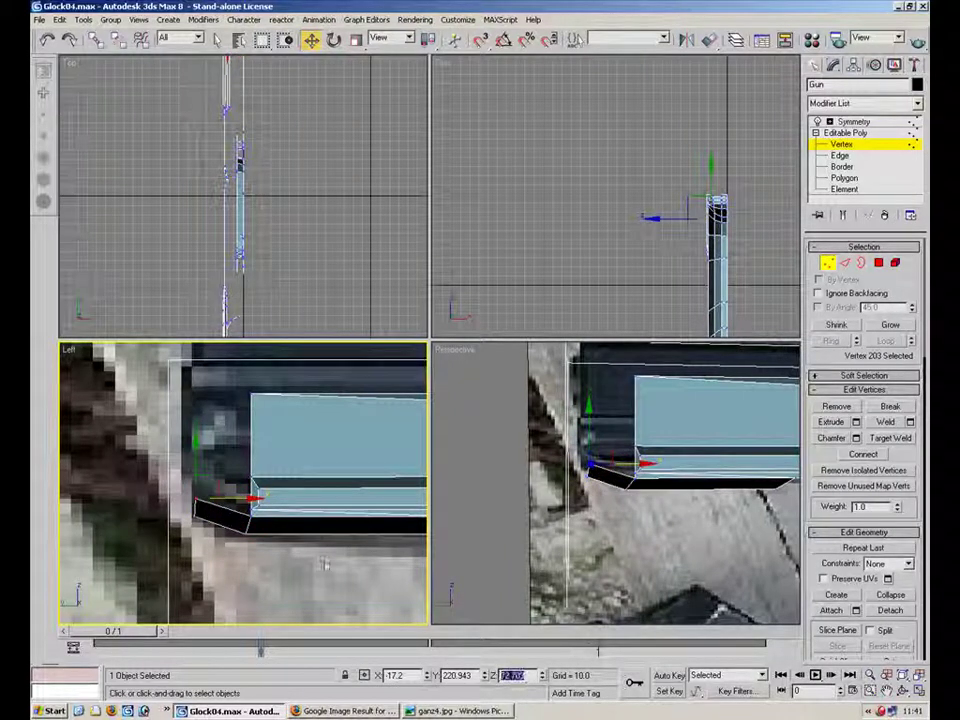
key("ctrl+z")
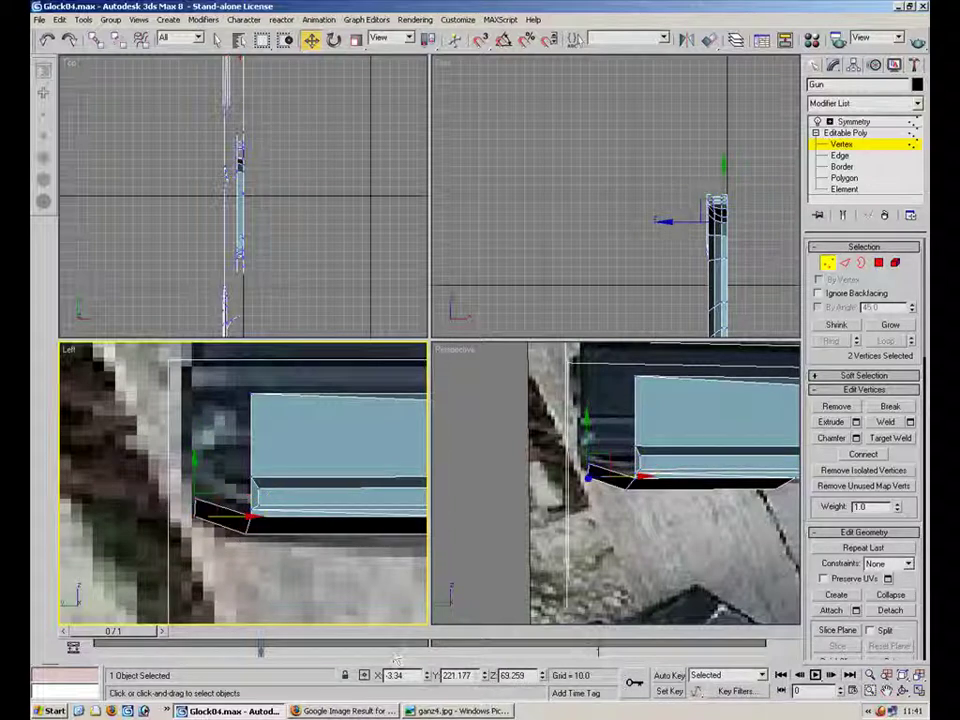
left_click_drag(229, 508, 164, 455)
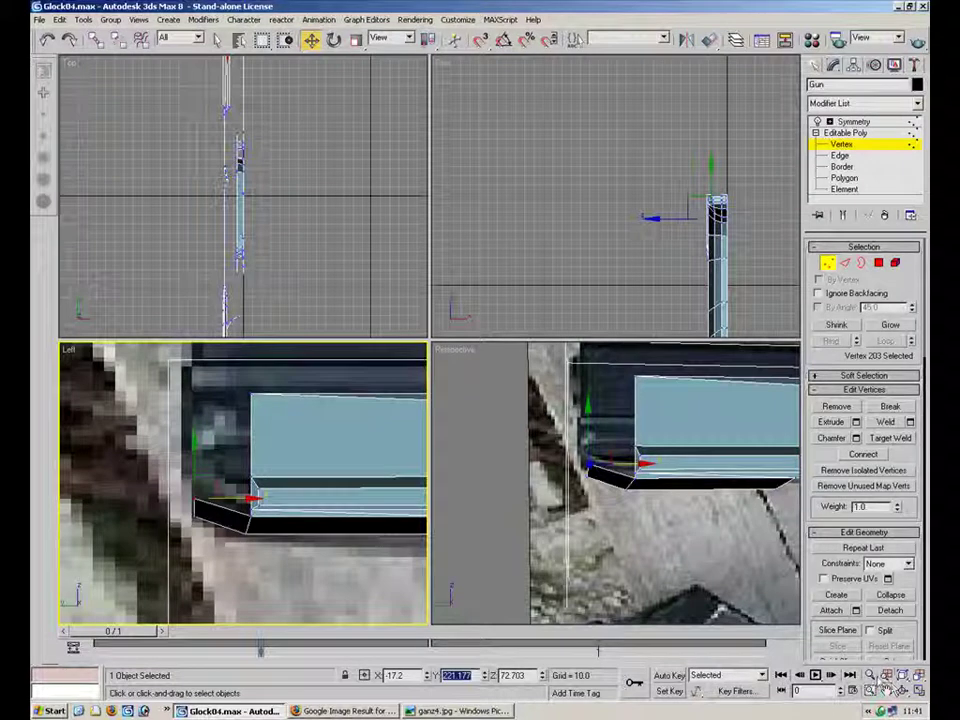
Create a narrow triangular polygon between the underside strip's outer front vertex and the dust cover's lower front side corner.
right_click(688, 533)
key("alt+w")
middle_click_drag(536, 330, 450, 390, "alt")
key("2")
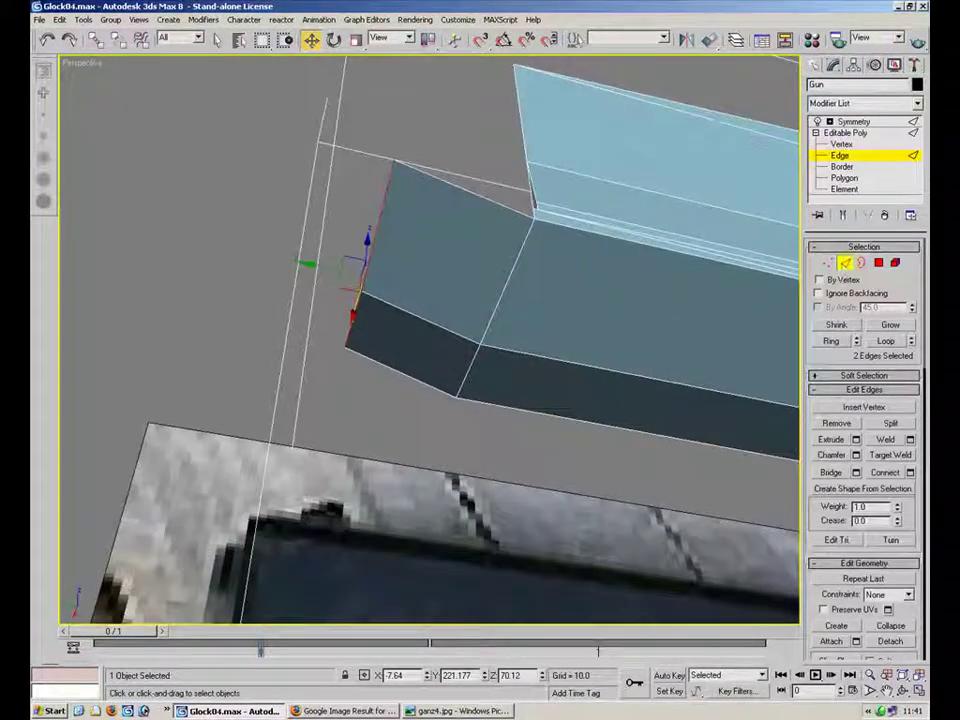
key("4")
middle_click_drag(712, 487, 471, 277, "alt")
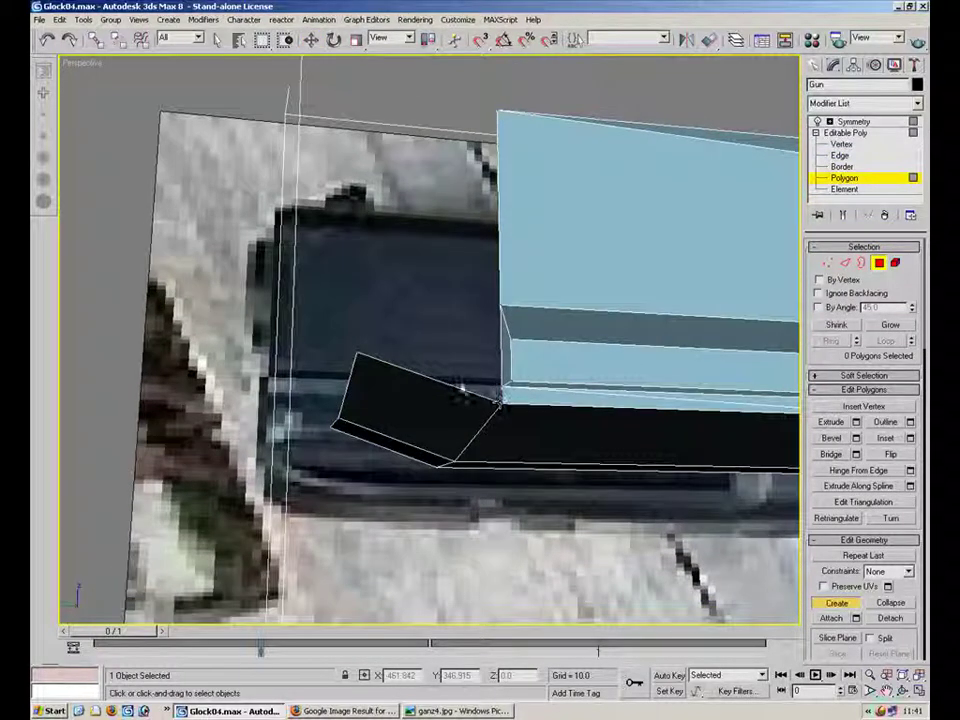
left_click(355, 352)
middle_click_drag(540, 349, 514, 336, "alt")
Extend the dust cover side's two front edges forward and set their Y coordinate to 221.177.
key("2")
key("w")
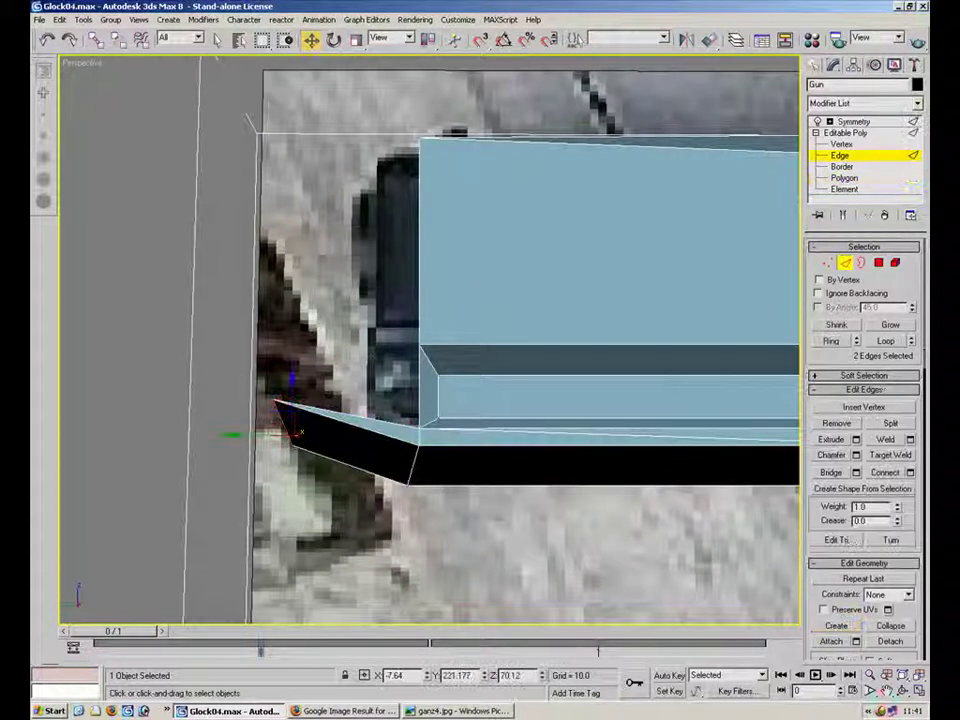
left_click(419, 215)
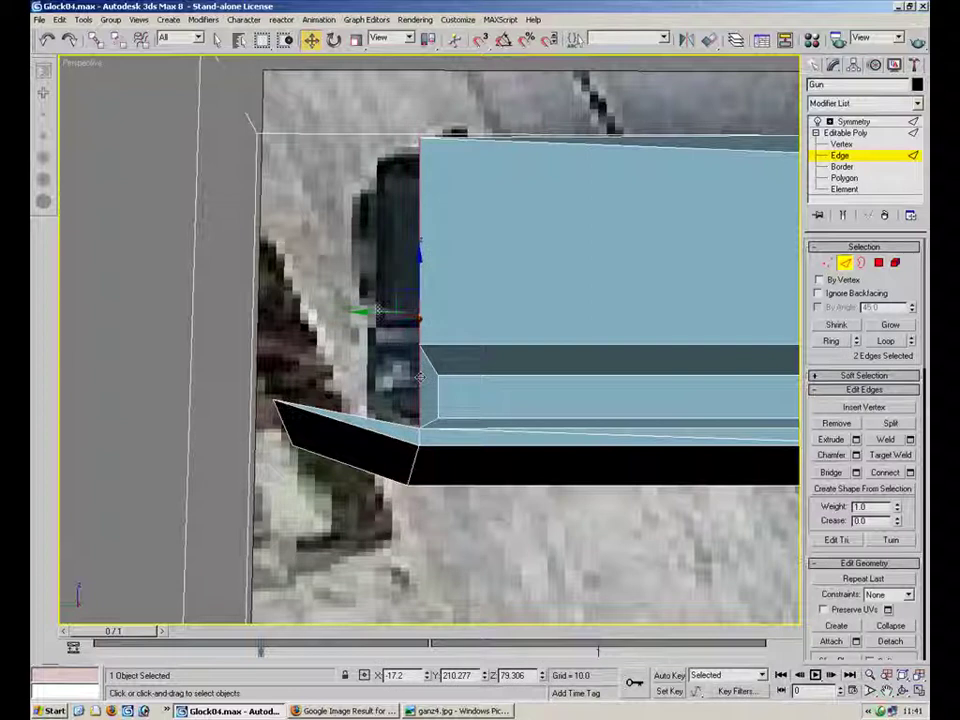
left_click_drag(419, 377, 184, 377)
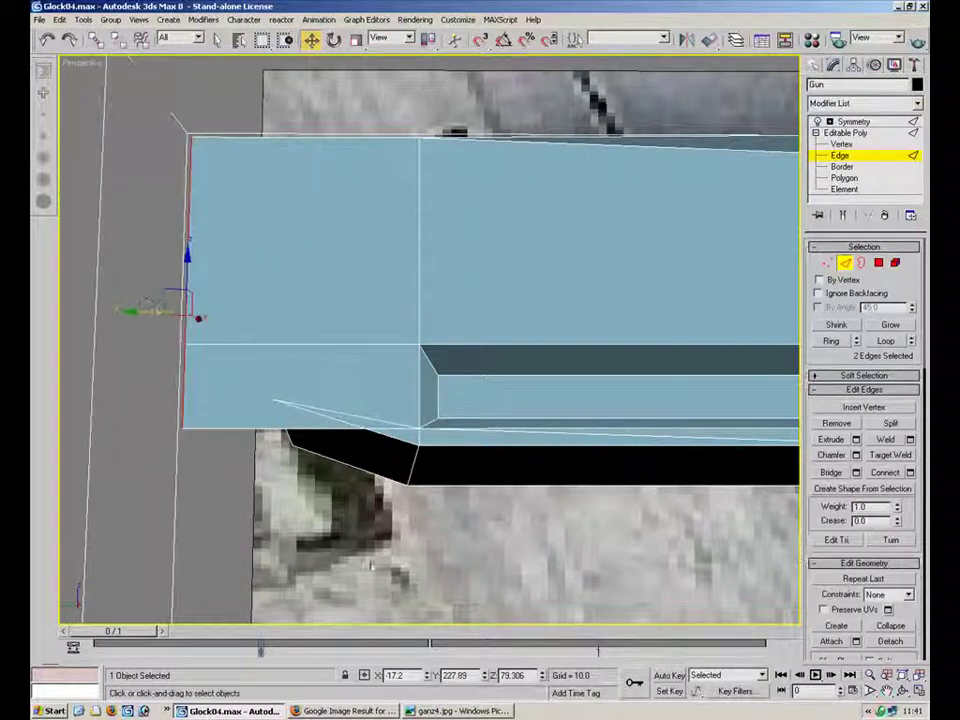
key("Return")
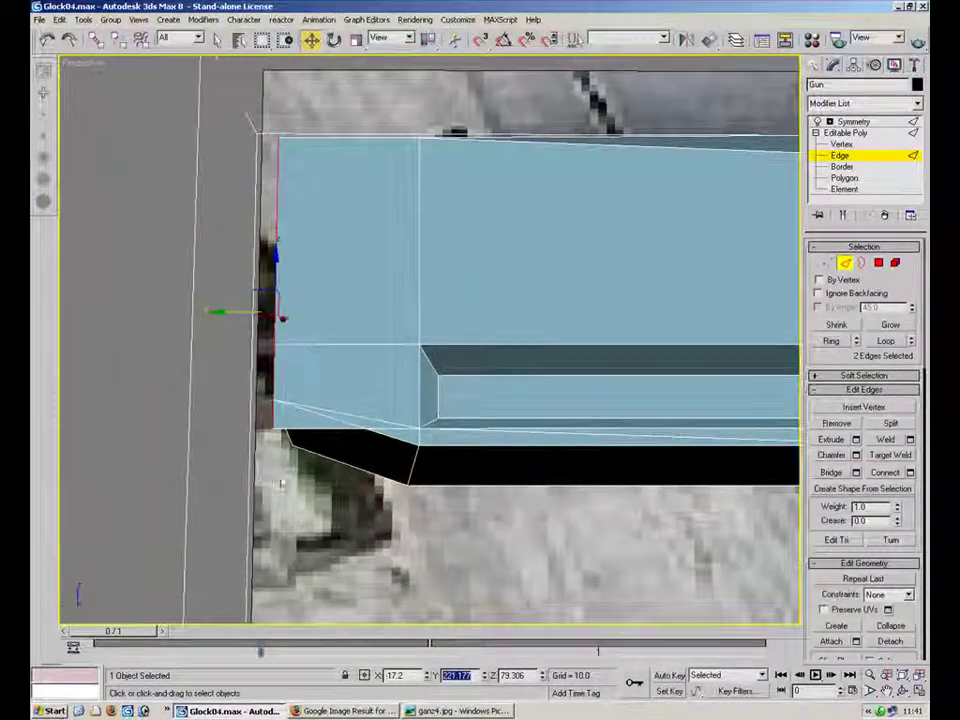
Target-weld the side extension's lower front corner vertex and the underside strip's outer front vertex together.
middle_click_drag(323, 348, 328, 290, "alt")
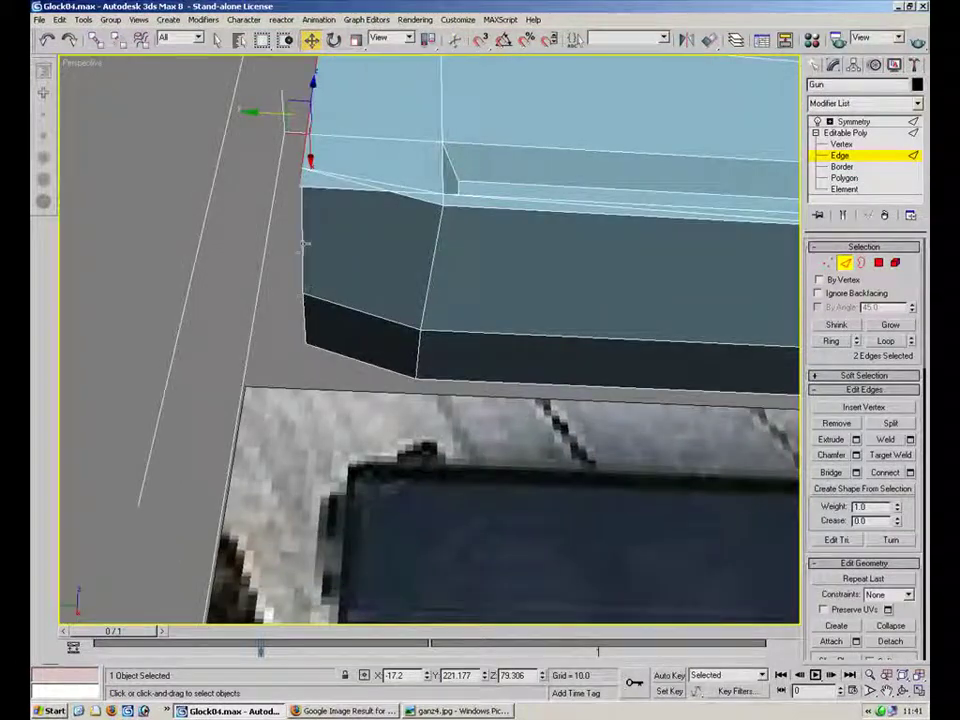
middle_click_drag(328, 290, 291, 296, "alt")
key("1")
left_click(299, 414)
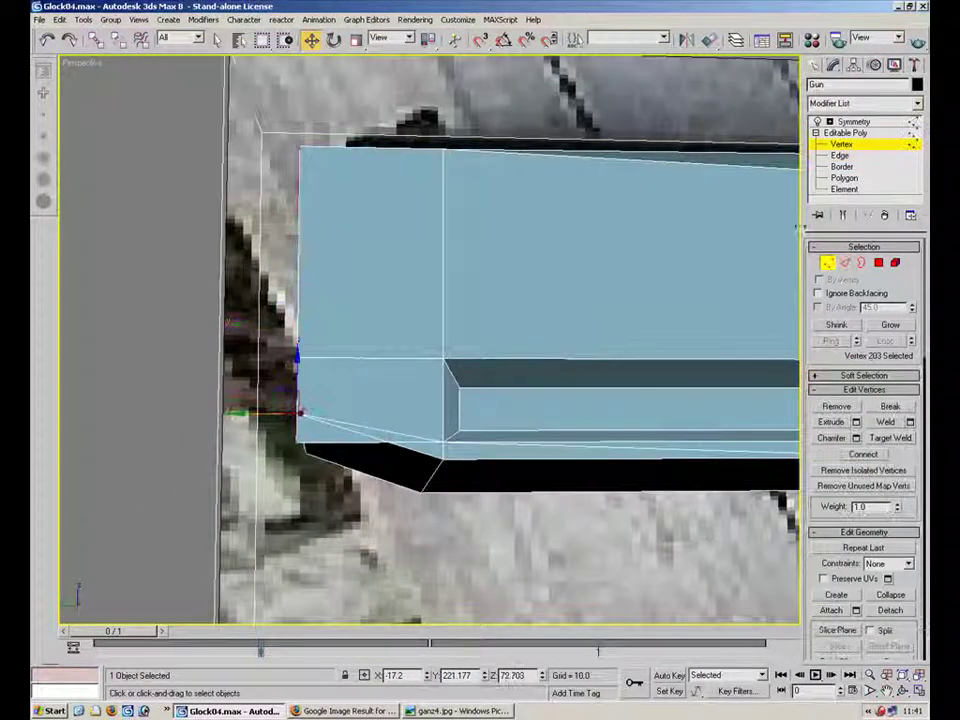
left_click(885, 438)
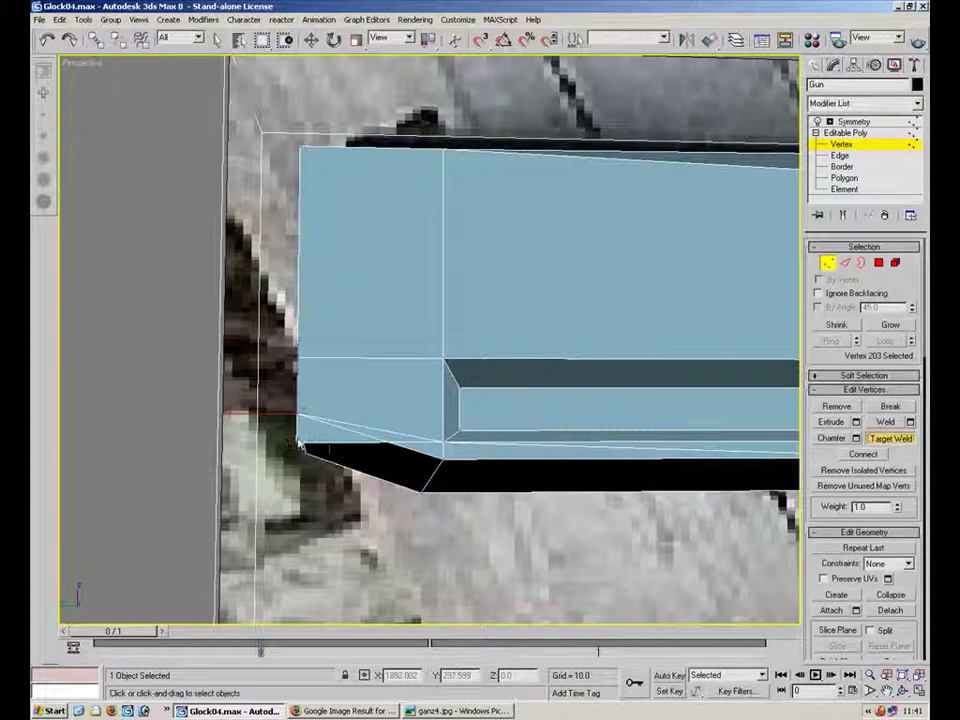
middle_click_drag(300, 447, 372, 389, "alt")
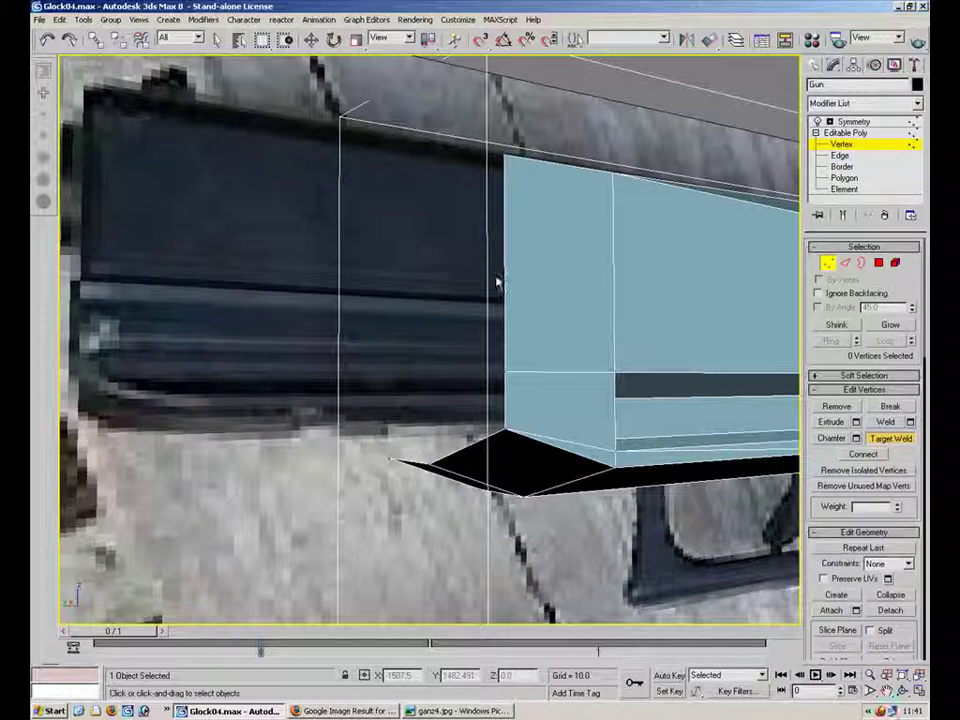
Raise the middle vertex on the front edge of the dust cover's side extension.
left_click(828, 263)
key("r")
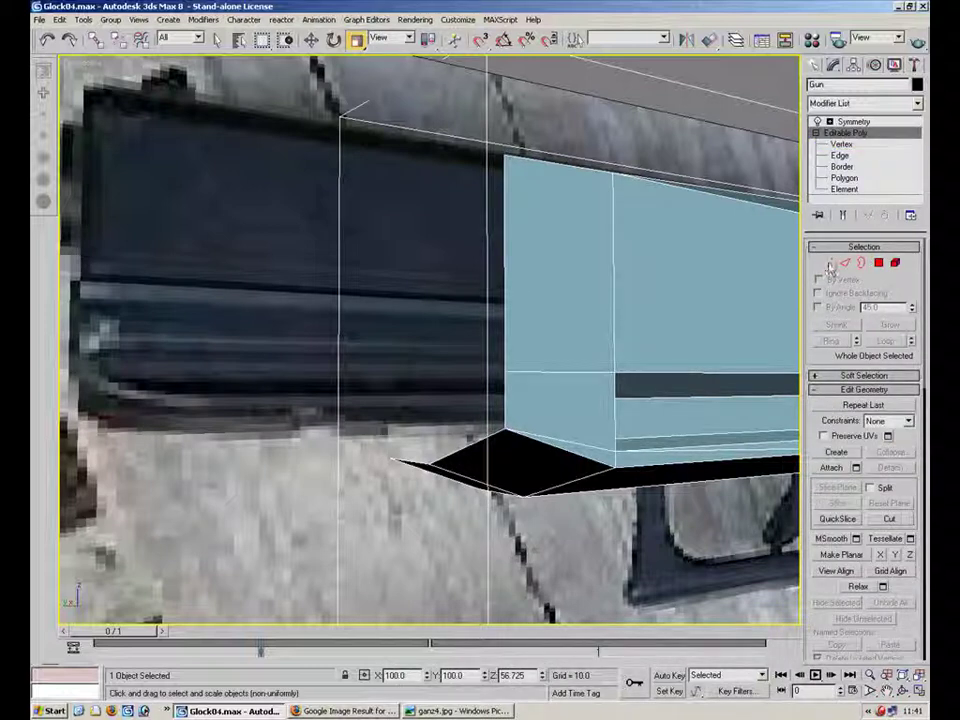
left_click(828, 263)
left_click(505, 373)
key("w")
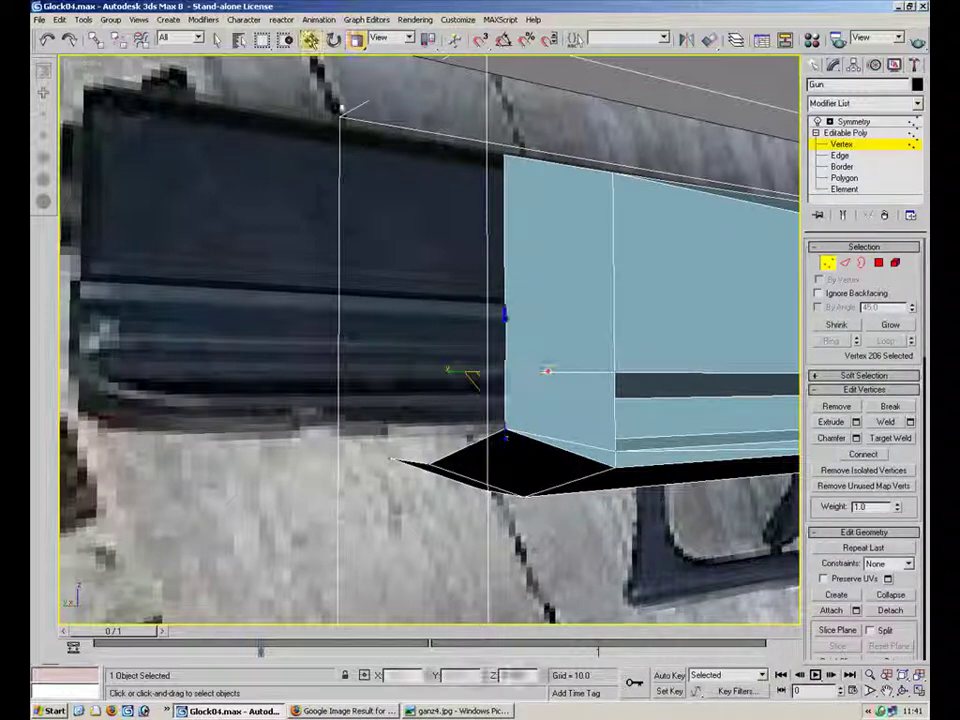
left_click_drag(499, 318, 495, 282)
left_click(349, 293)
Move the three vertices of the side extension's front edge inward to an X of -14.964, tapering the dust cover's nose.
middle_click_drag(349, 293, 588, 303, "alt")
left_click_drag(402, 380, 399, 428)
middle_click_drag(399, 428, 454, 309, "alt")
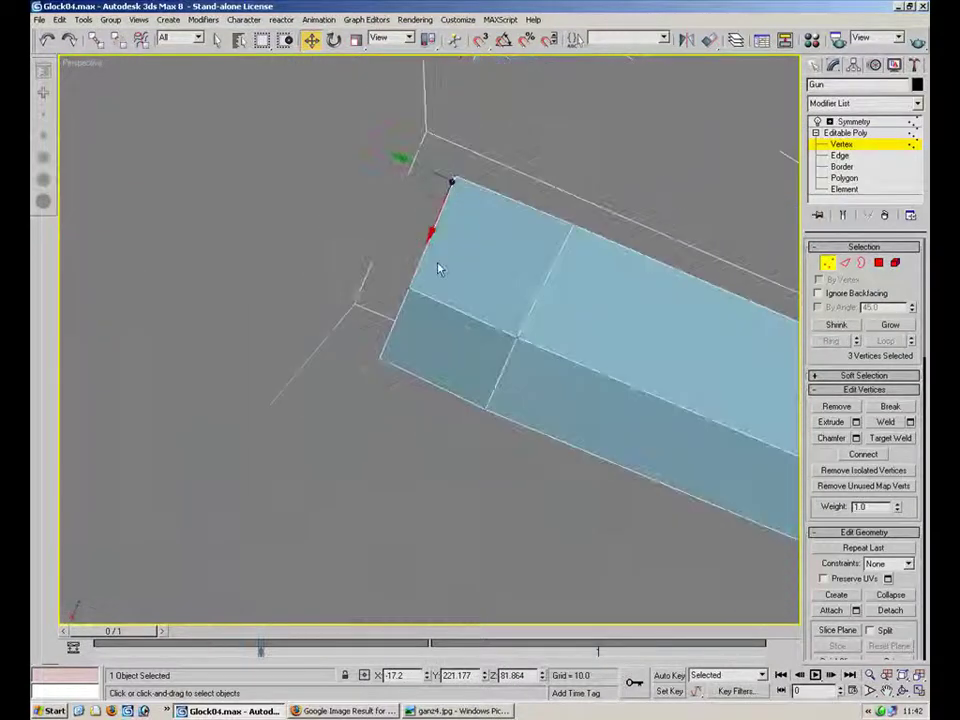
middle_click_drag(429, 236, 510, 400, "alt")
left_click(568, 487)
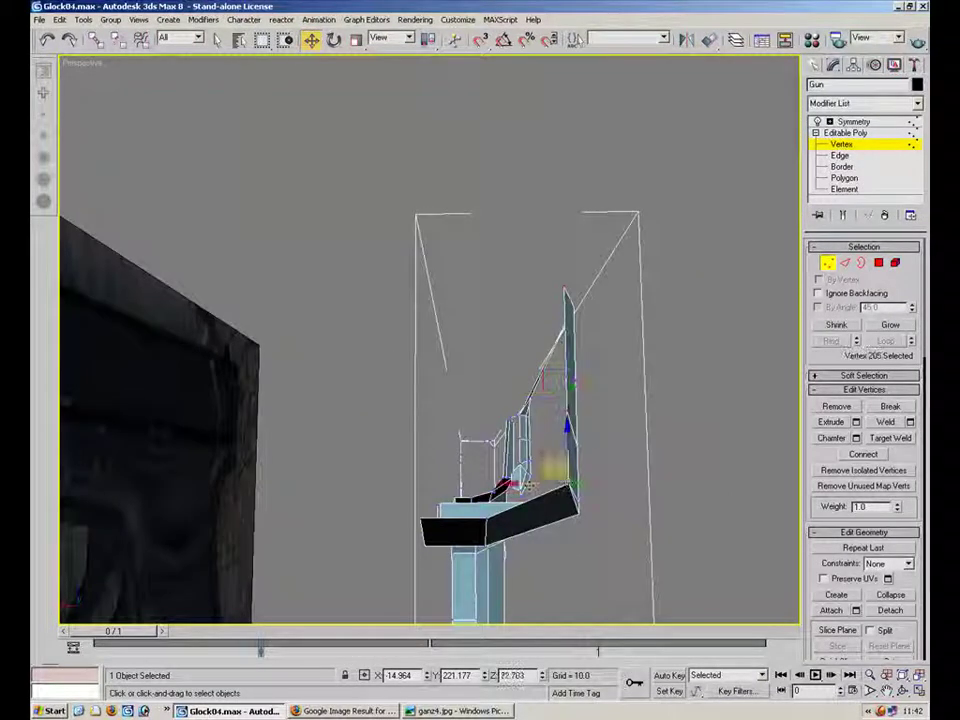
Shift the lower side corner vertex behind the tapered nose slightly along X and check the shape, returning to edge level.
middle_click_drag(562, 413, 376, 266, "alt")
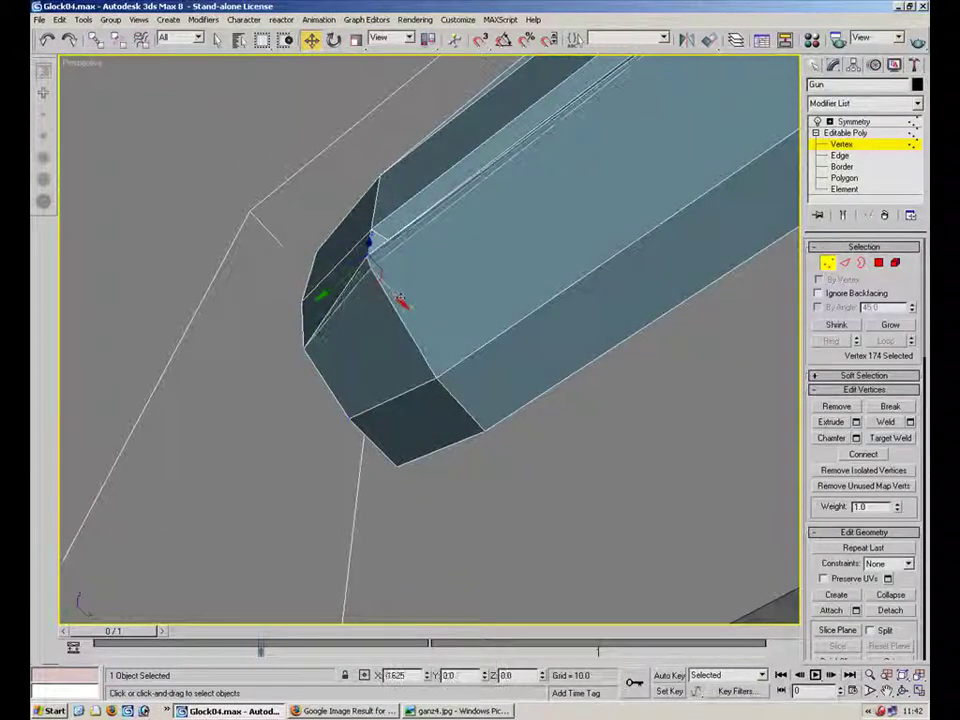
middle_click_drag(544, 321, 485, 339, "alt")
middle_click_drag(463, 205, 392, 412, "alt")
middle_click_drag(351, 461, 339, 336, "alt")
key("2")
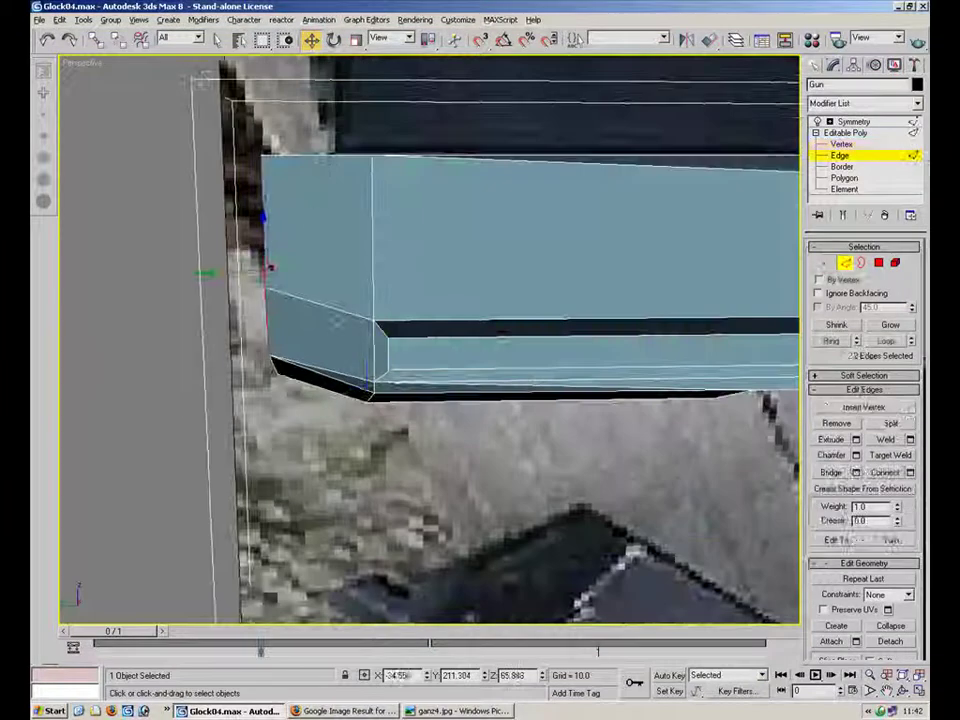
Add a loop across the middle of the dust cover's nose by connecting its ring of six lengthwise edges, and return to vertex level.
double_click(330, 382)
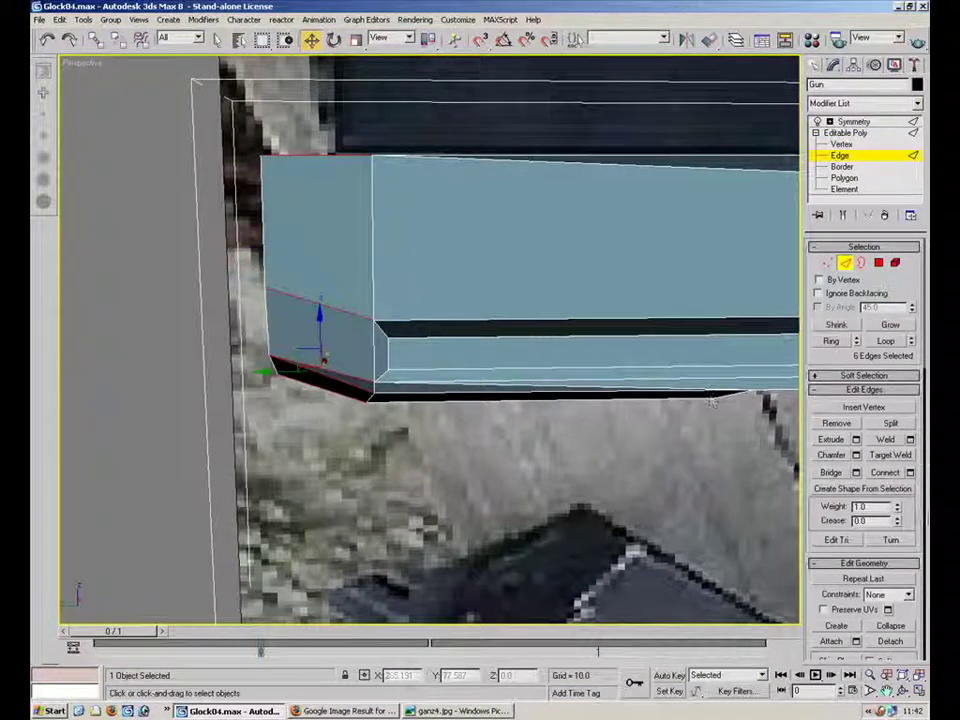
middle_click_drag(454, 259, 481, 189, "alt")
key("1")
scroll(488, 203, "up", 4)
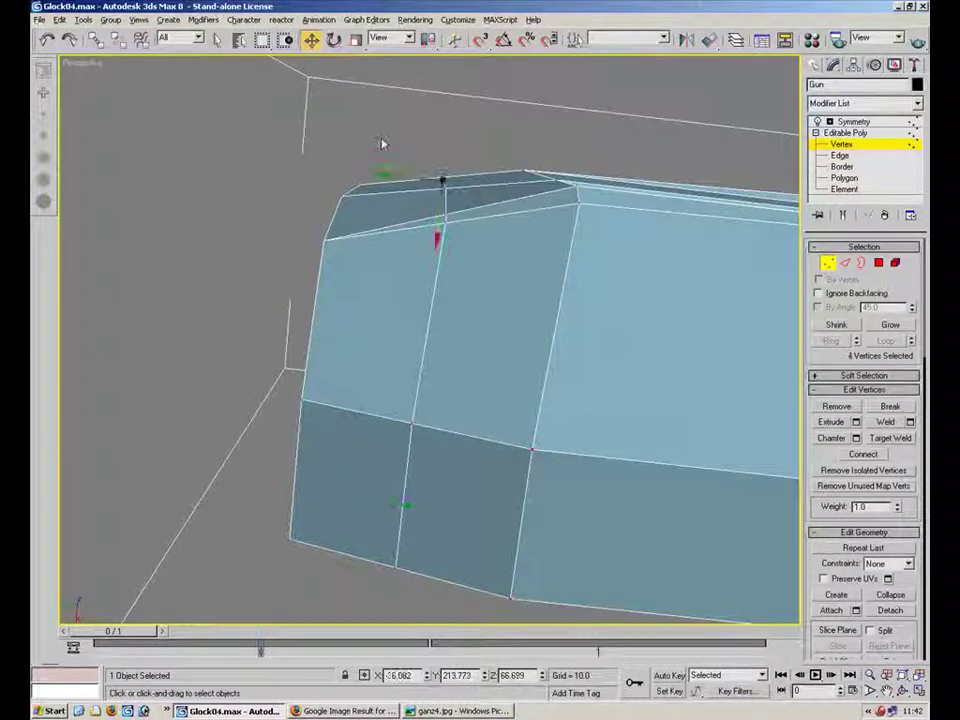
Nudge the new loop's vertices, including the one at the lower side corner, to round the nose's profile.
mouse_move(338, 251)
left_mouse_down()
mouse_move(343, 280)
mouse_move(339, 270)
left_mouse_up()
middle_click_drag(383, 266, 355, 390, "alt")
left_click_drag(319, 373, 320, 370)
middle_click_drag(462, 187, 437, 344, "alt")
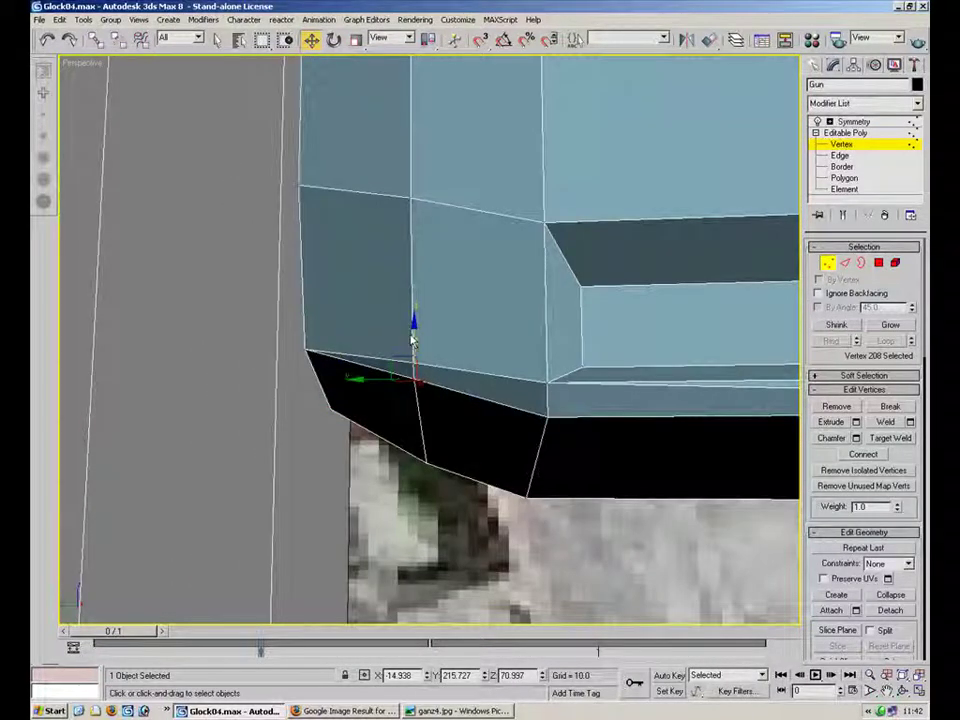
middle_click_drag(411, 352, 485, 247, "alt")
Select the four open edges along the front of the nose and activate the Scale tool.
left_click(878, 262)
left_click(845, 263)
left_click(497, 238)
left_click(389, 383, "ctrl")
left_click(339, 381, "ctrl")
middle_click_drag(398, 280, 453, 411, "alt")
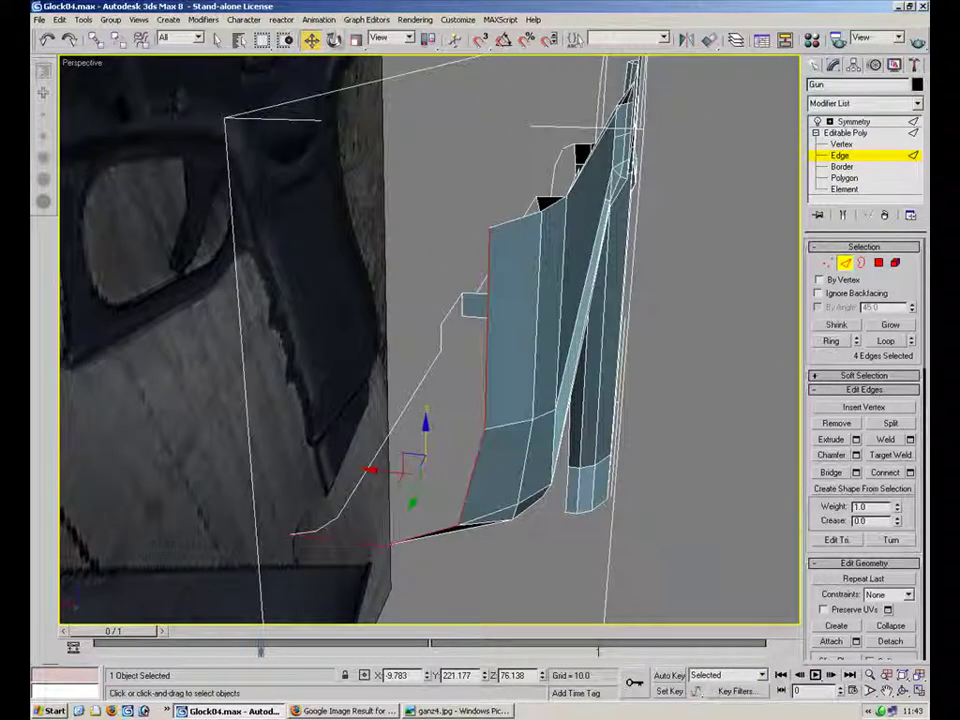
left_click(356, 40)
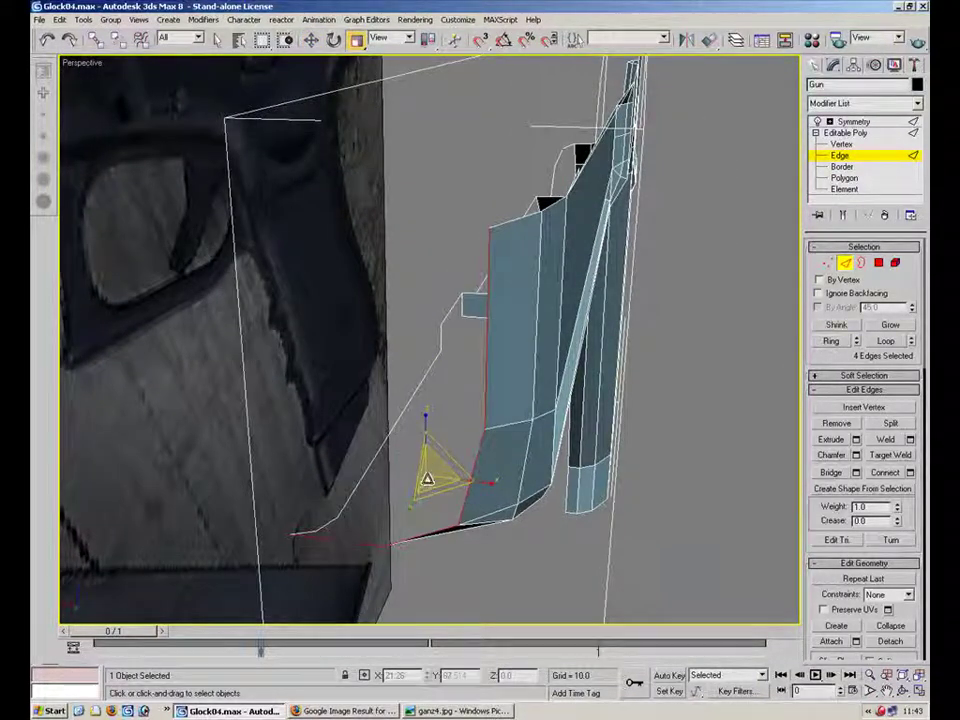
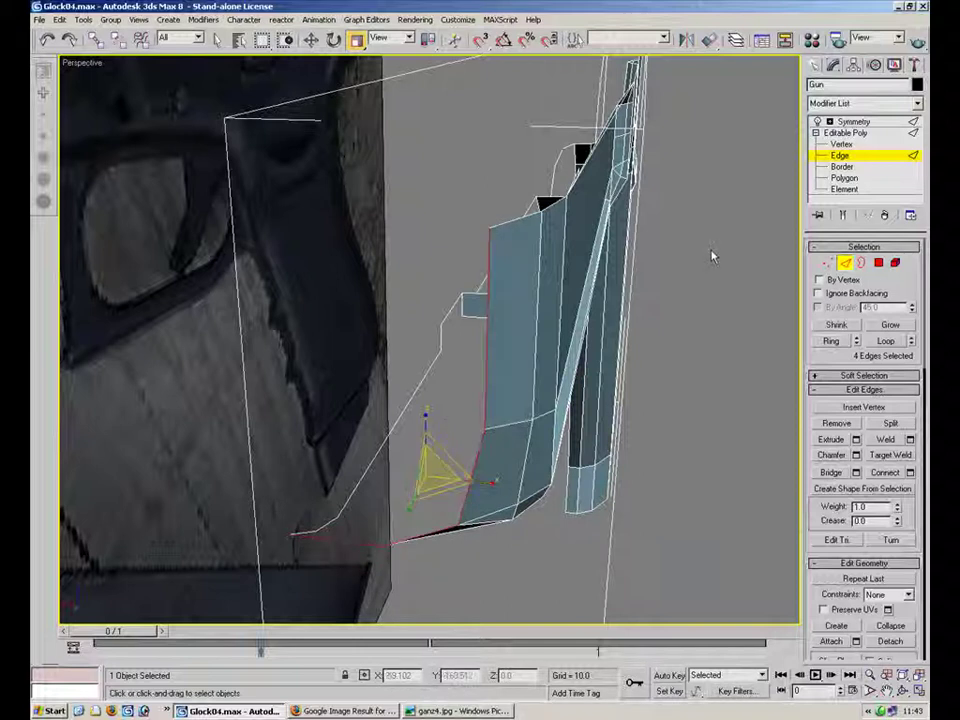
middle_click_drag(713, 259, 682, 275, "alt")
middle_click_drag(698, 207, 548, 281, "alt")
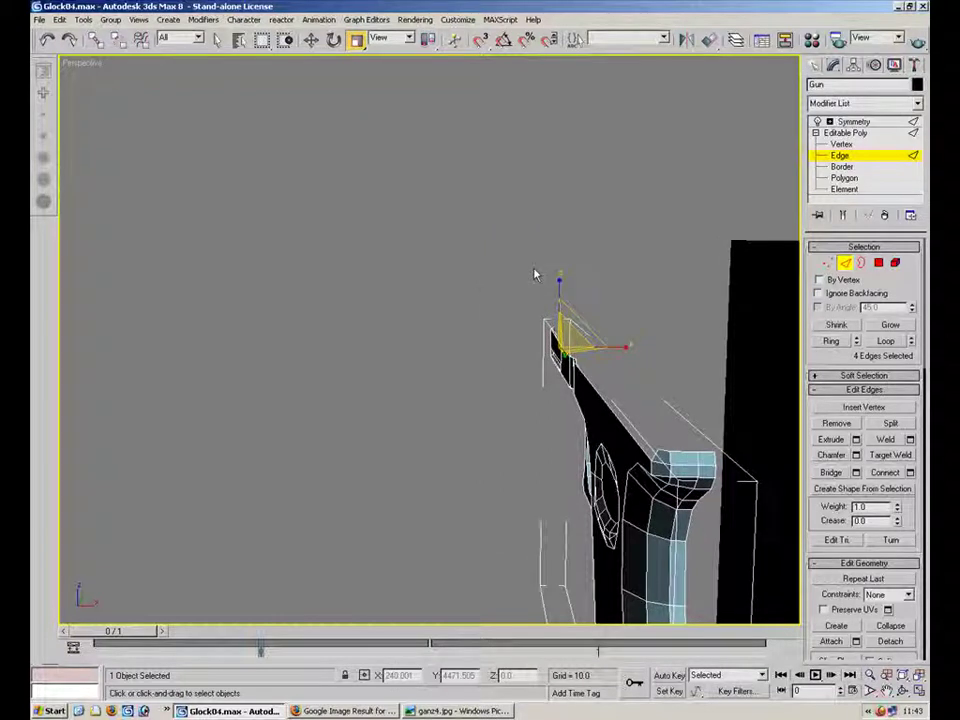
mouse_move(607, 397)
middle_mouse_down()
mouse_move(602, 358)
mouse_move(619, 337)
mouse_move(608, 395)
middle_mouse_up()
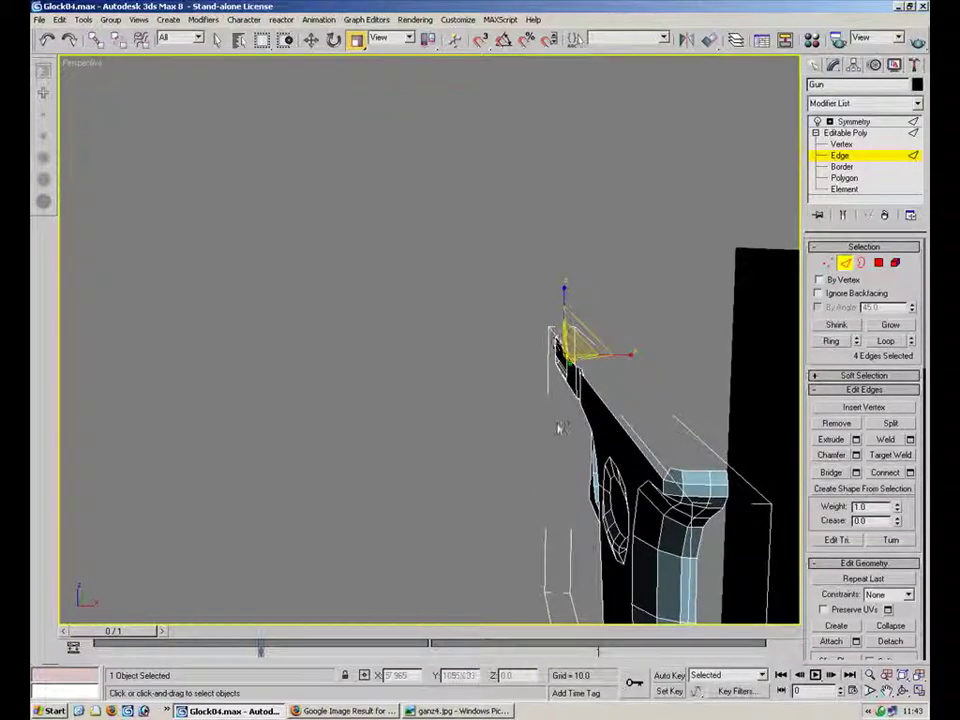
middle_click_drag(487, 346, 711, 371, "alt")
scroll(554, 384, "up", 4)
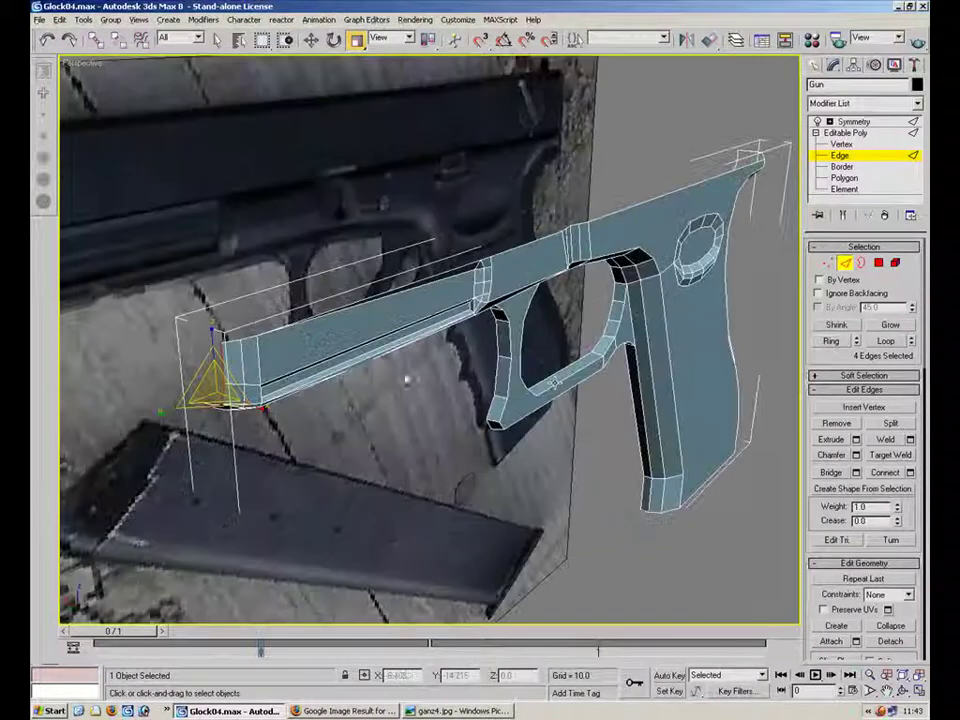
scroll(554, 384, "up", 3)
middle_click_drag(268, 286, 560, 262, "alt")
left_click_drag(365, 369, 359, 390)
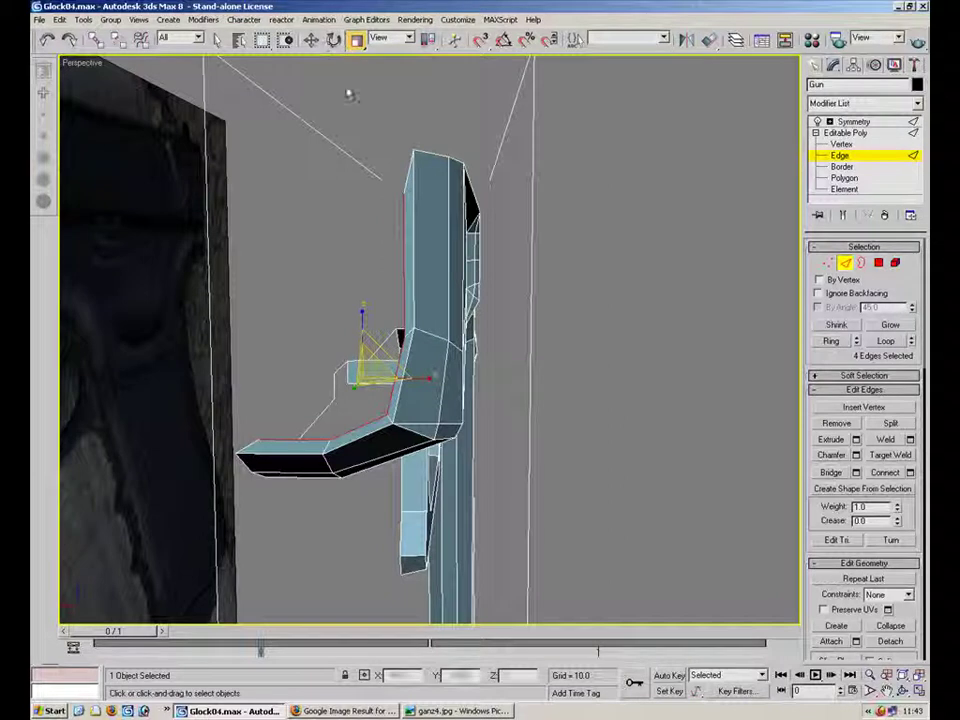
key("ctrl+z")
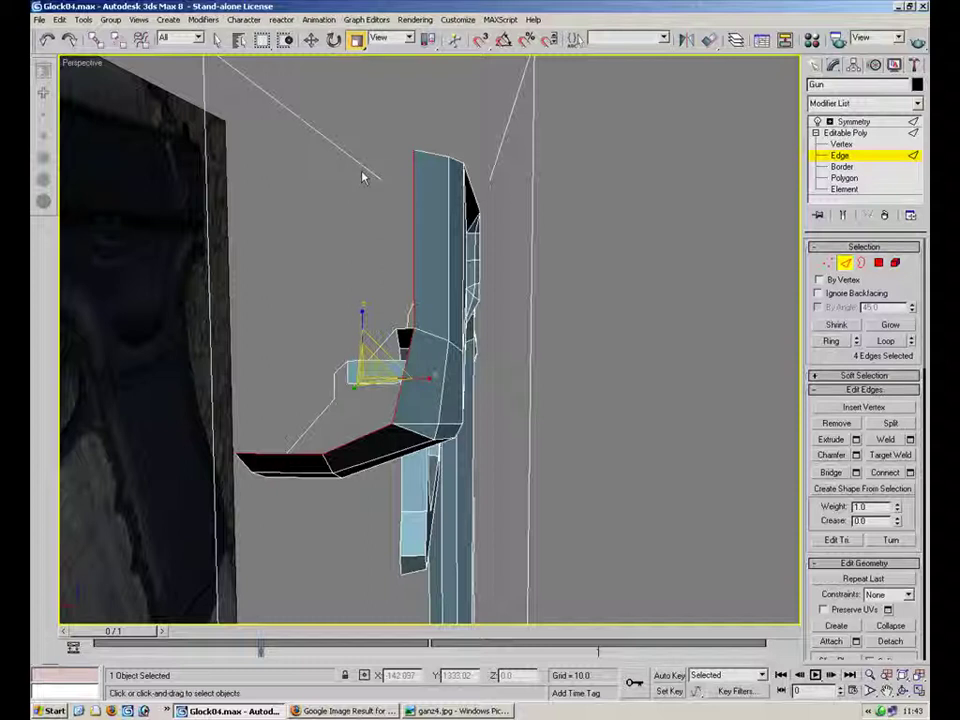
Extrude the nose's four front edges inward by scaling a copy of them, forming a narrow front rim.
middle_click_drag(366, 166, 320, 170, "alt")
middle_click_drag(441, 262, 436, 302, "alt")
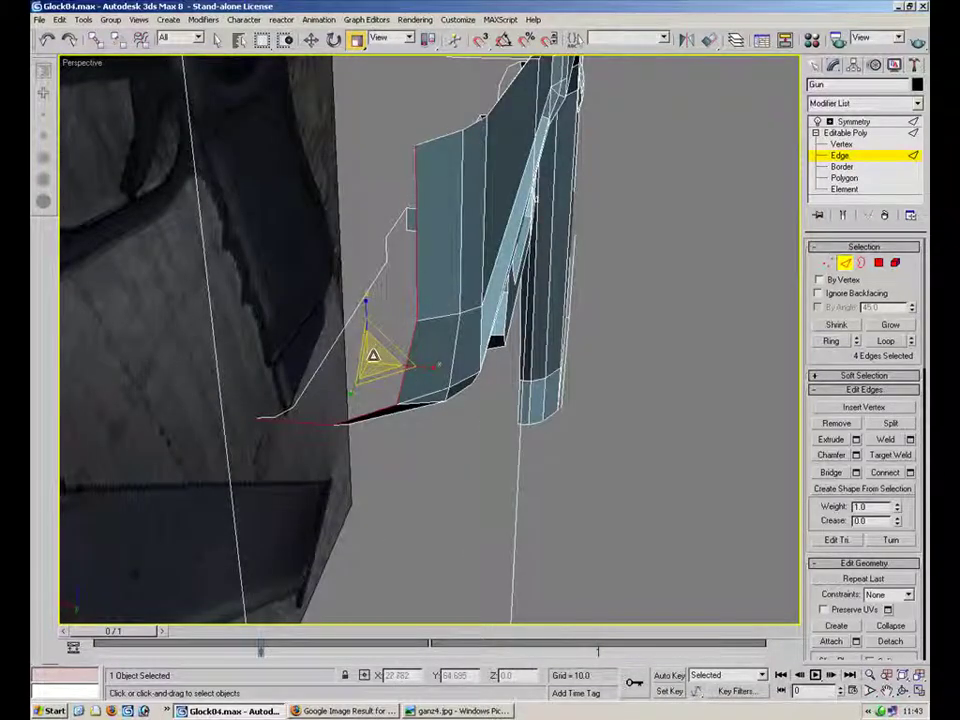
left_click_drag(376, 353, 379, 388, "shift")
Move the rim's lower inner end vertex onto the symmetry plane and set the upper inner end vertex's Z to 92.949.
key("1")
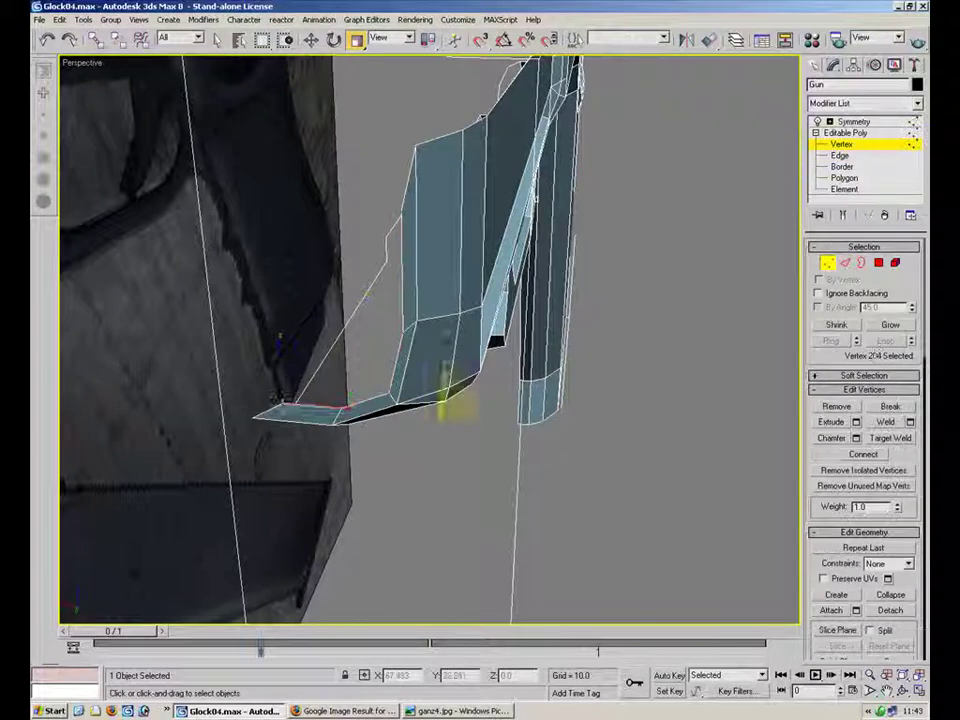
middle_click_drag(393, 323, 424, 290, "alt")
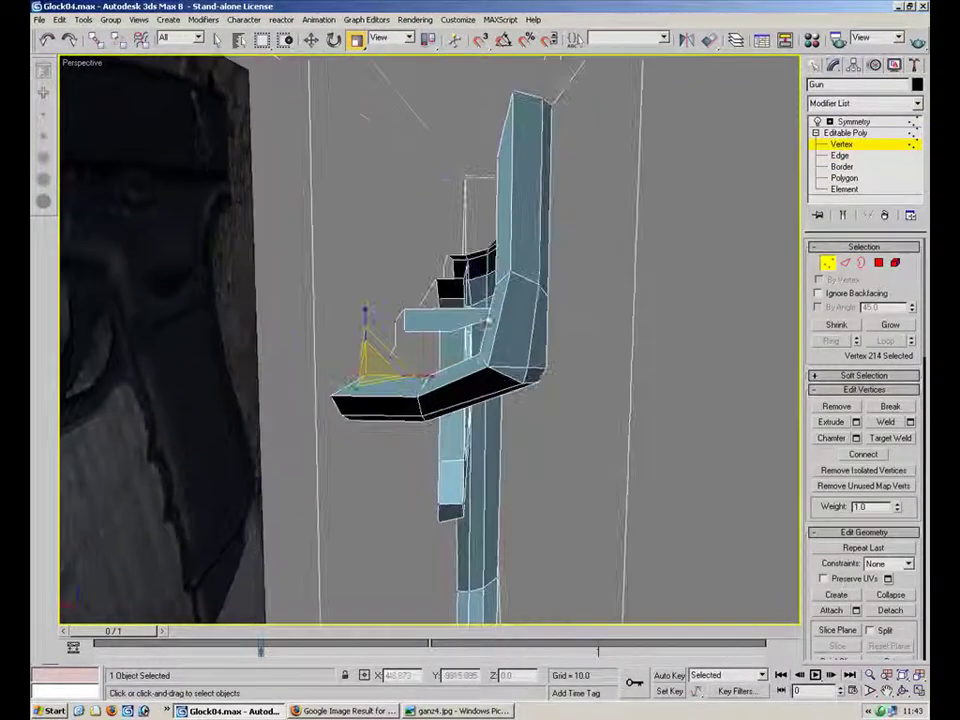
key("w")
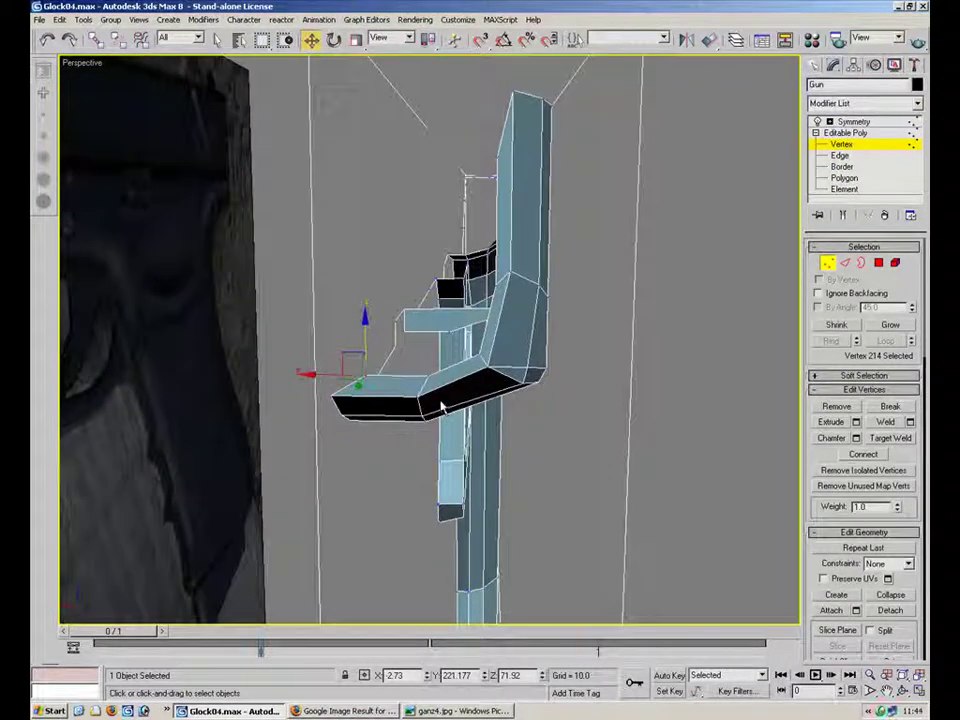
left_click_drag(428, 680, 518, 101)
left_click(512, 96)
double_click(518, 676)
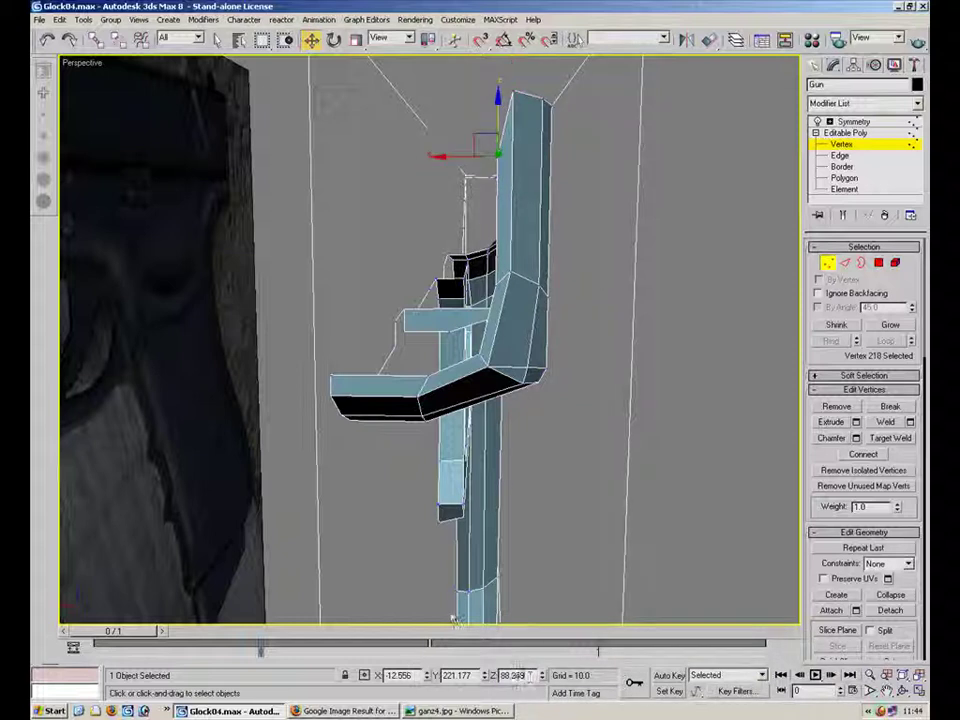
key("Return")
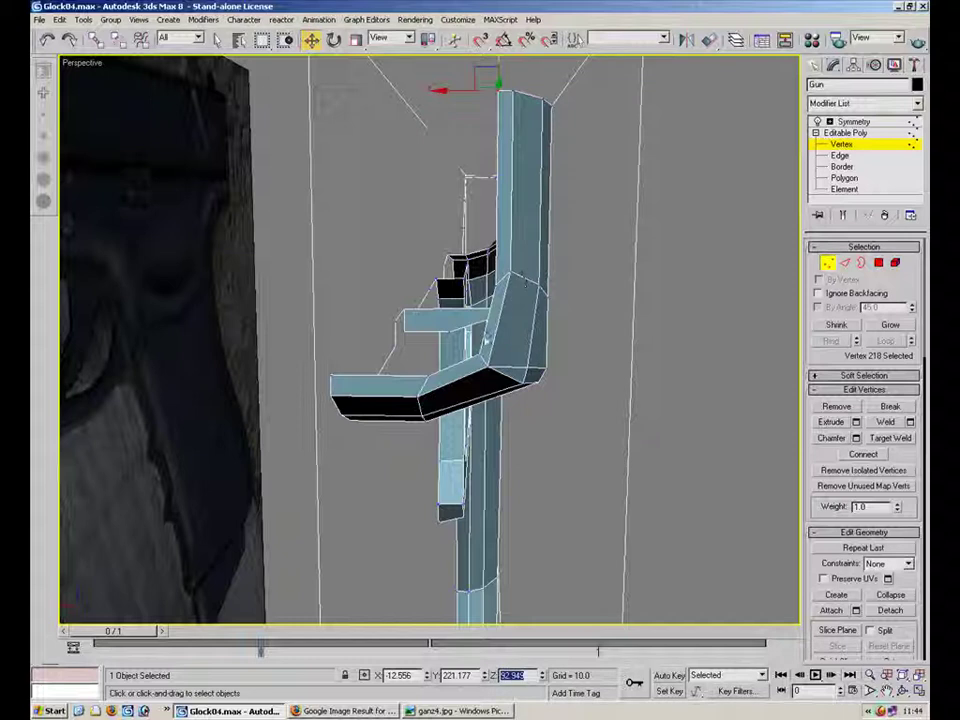
Move the rim's lower inner bend vertex to an X of -6.42 and select the two inner vertices of the rim's side wall.
left_click(424, 379)
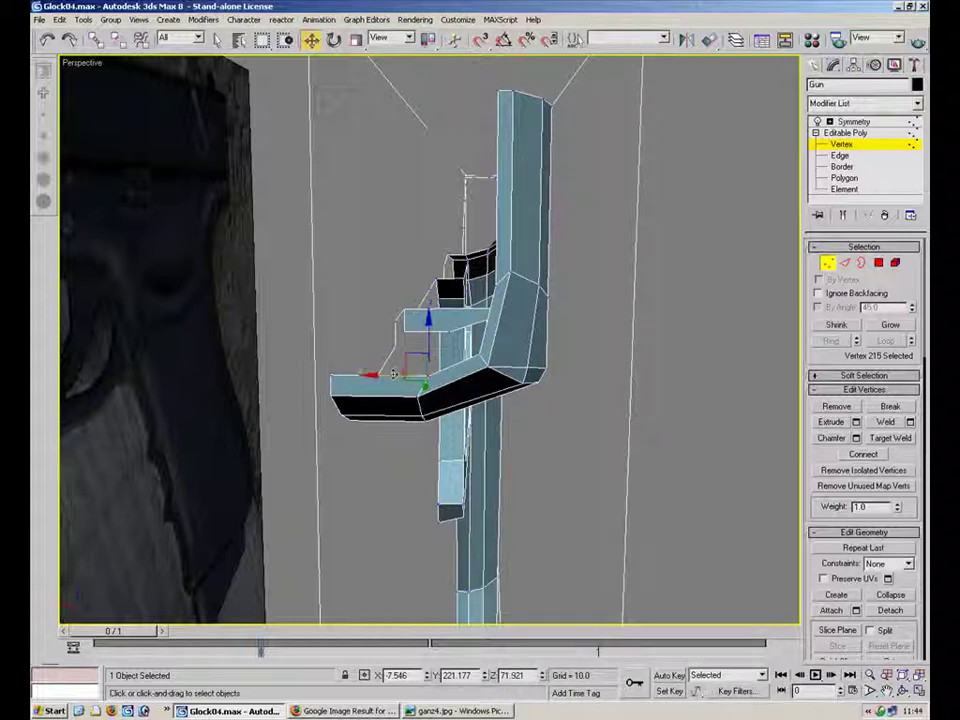
left_click(410, 383)
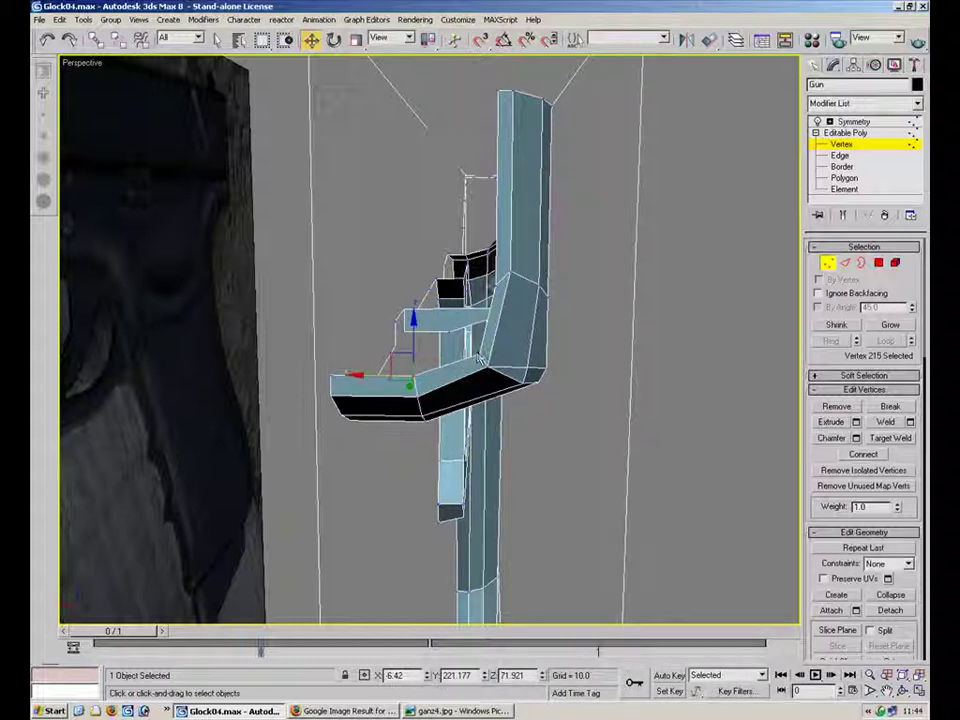
left_click(495, 93)
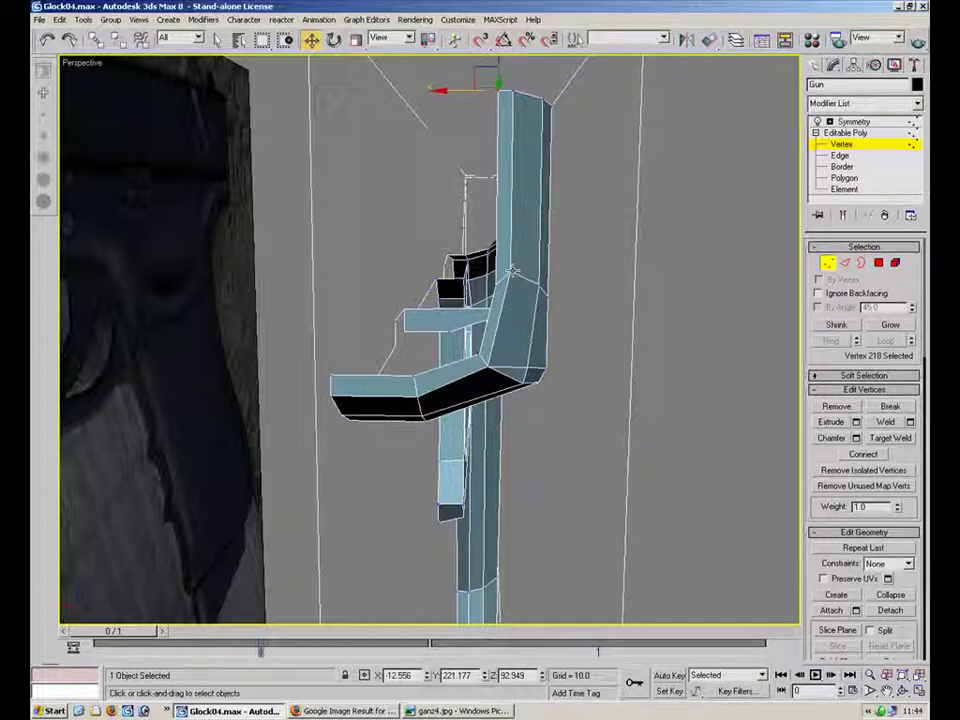
left_click_drag(472, 293, 512, 270, "ctrl")
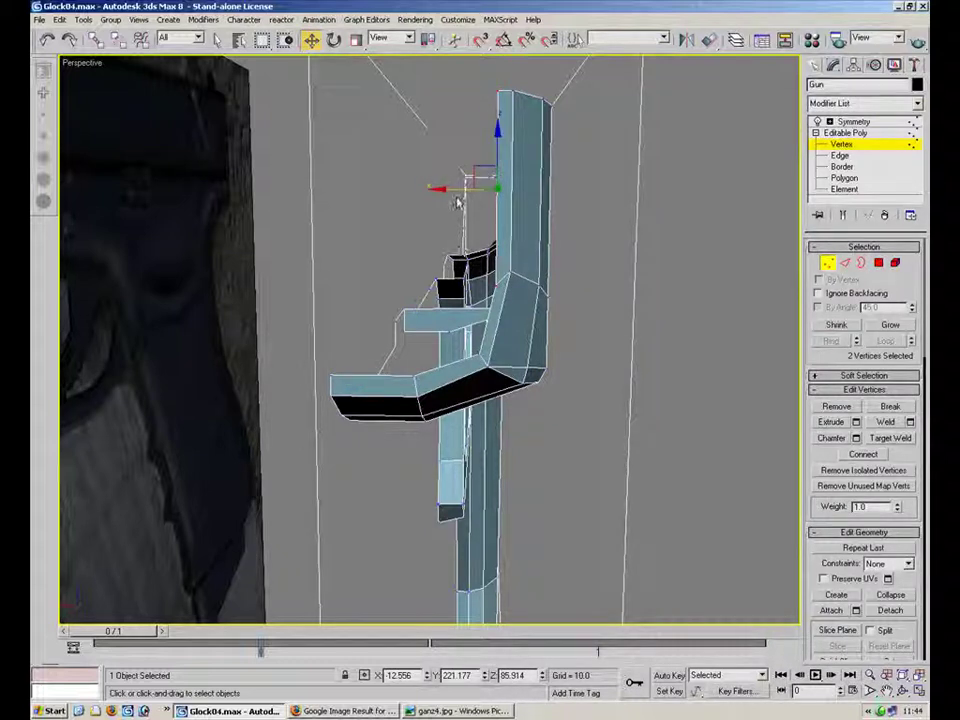
Move the two selected vertices at the front end of the frame slightly inward along X.
left_click_drag(463, 190, 456, 190)
left_click(460, 340)
middle_click_drag(467, 178, 503, 231, "alt")
left_click(486, 284)
Try to extrude the four inner edges of the front end backward along the frame as a long channel.
key("2")
middle_click_drag(512, 289, 257, 349, "alt")
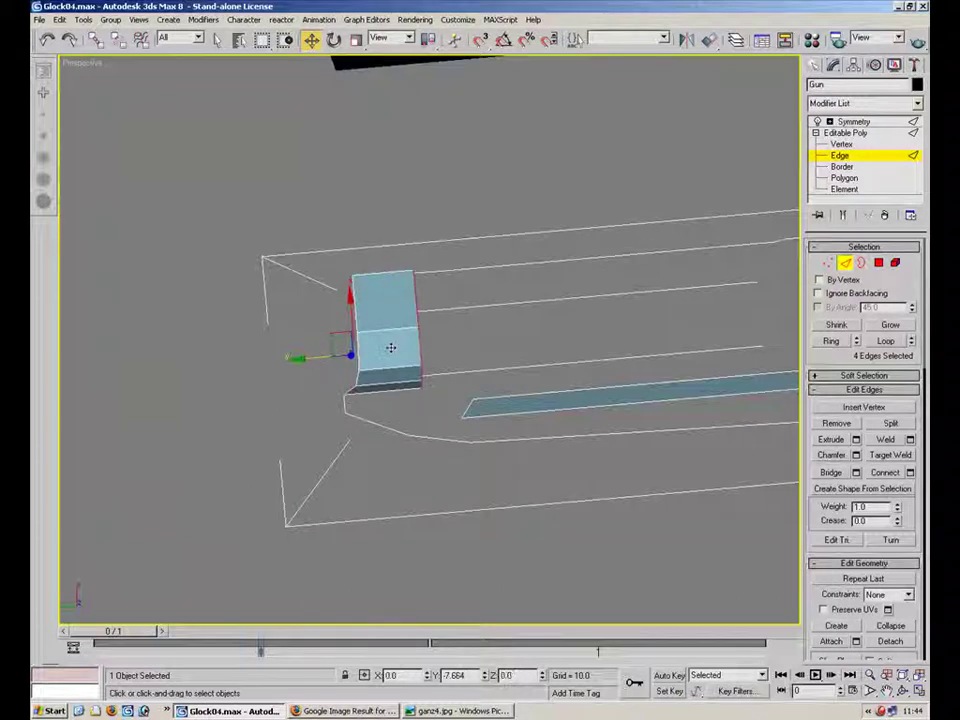
left_click_drag(519, 338, 727, 306, "shift")
middle_click_drag(658, 348, 292, 266)
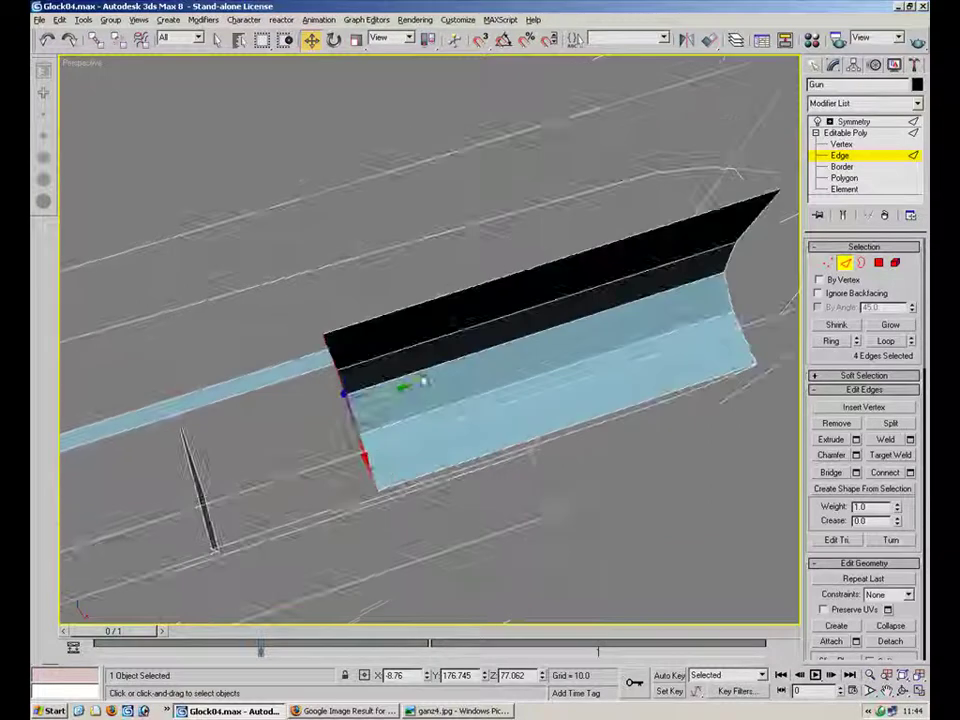
left_click_drag(400, 390, 222, 405)
scroll(223, 405, "down", 5)
middle_click_drag(231, 396, 637, 344, "alt")
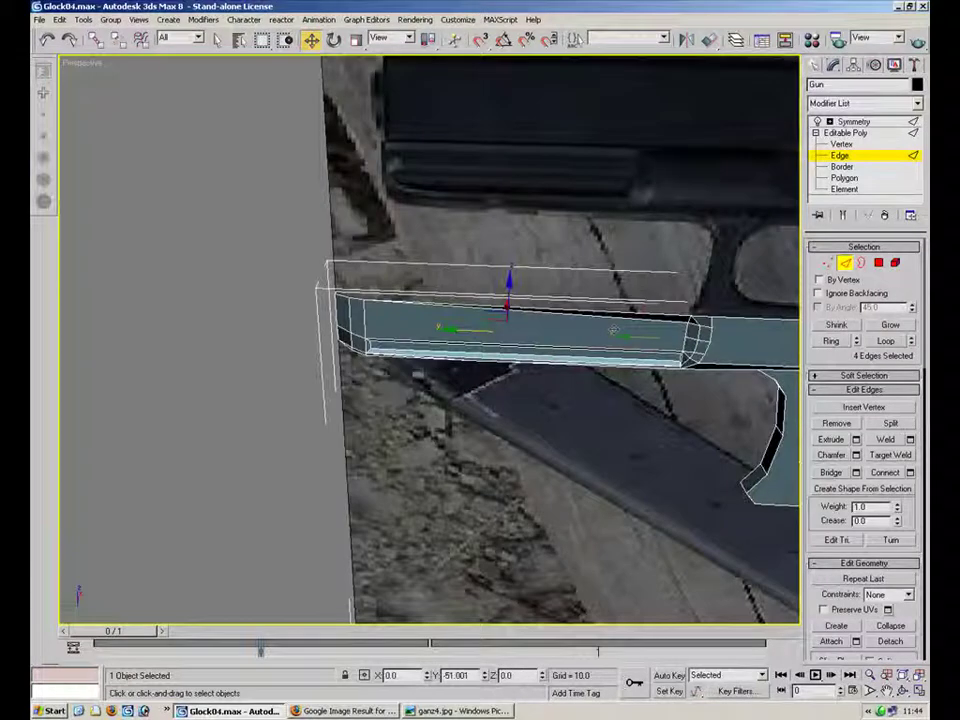
middle_click_drag(418, 375, 458, 334, "alt")
key("ctrl+z")
scroll(462, 332, "up", 4)
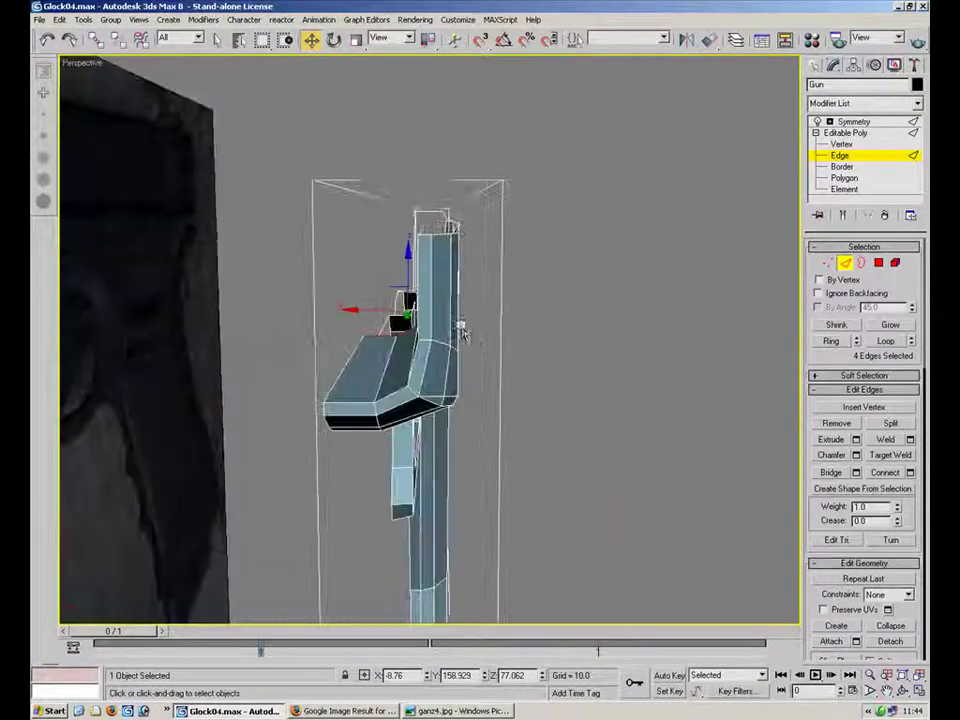
key("ctrl+z")
key("ctrl+z")
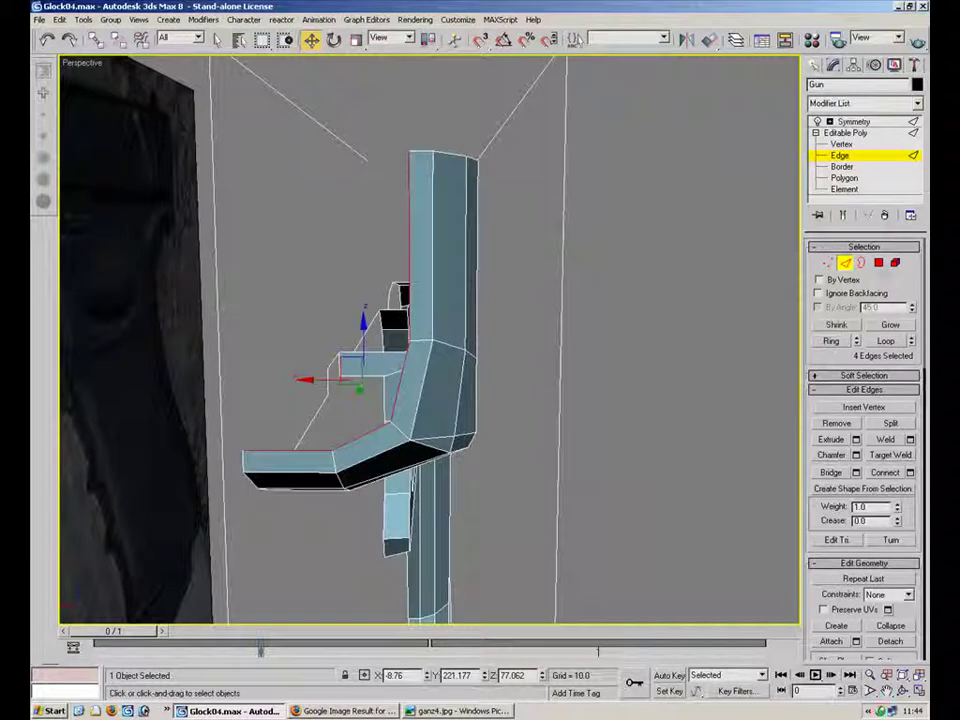
Select the two narrow inner polygons of the front wall and shift them slightly inward along X.
left_click(880, 263)
left_click(424, 297)
left_click(420, 379, "ctrl")
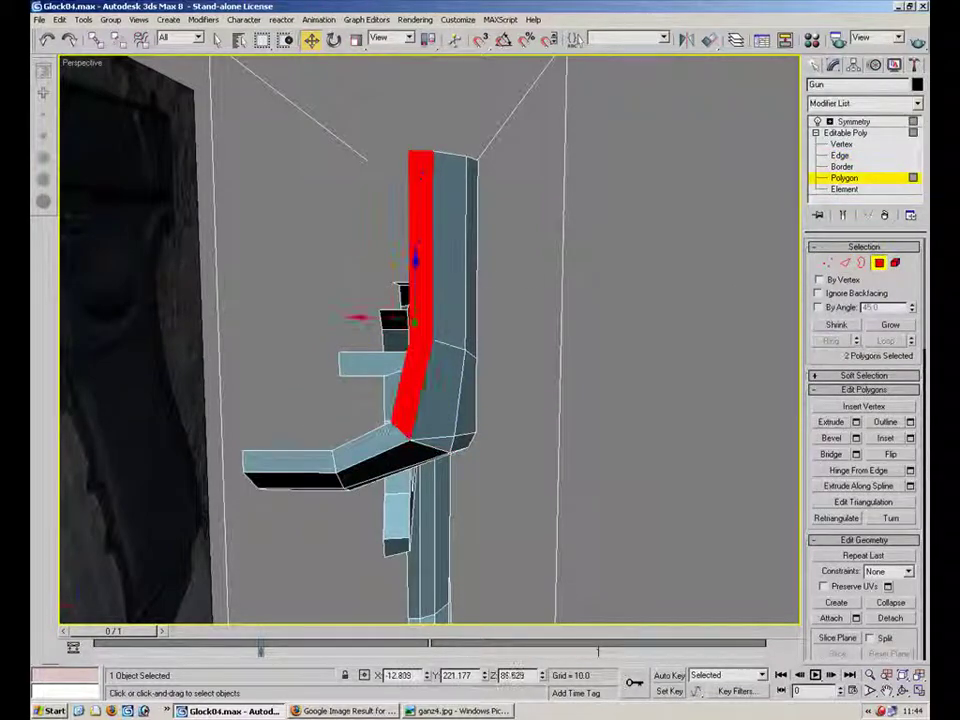
left_click_drag(400, 298, 394, 318)
Select the vertical edge loop at the front corner of the frame and nudge it slightly inward along X.
middle_click_drag(394, 318, 481, 304, "alt")
key("2")
left_click(885, 341)
left_click_drag(462, 232, 460, 232)
middle_click_drag(462, 235, 518, 305, "alt")
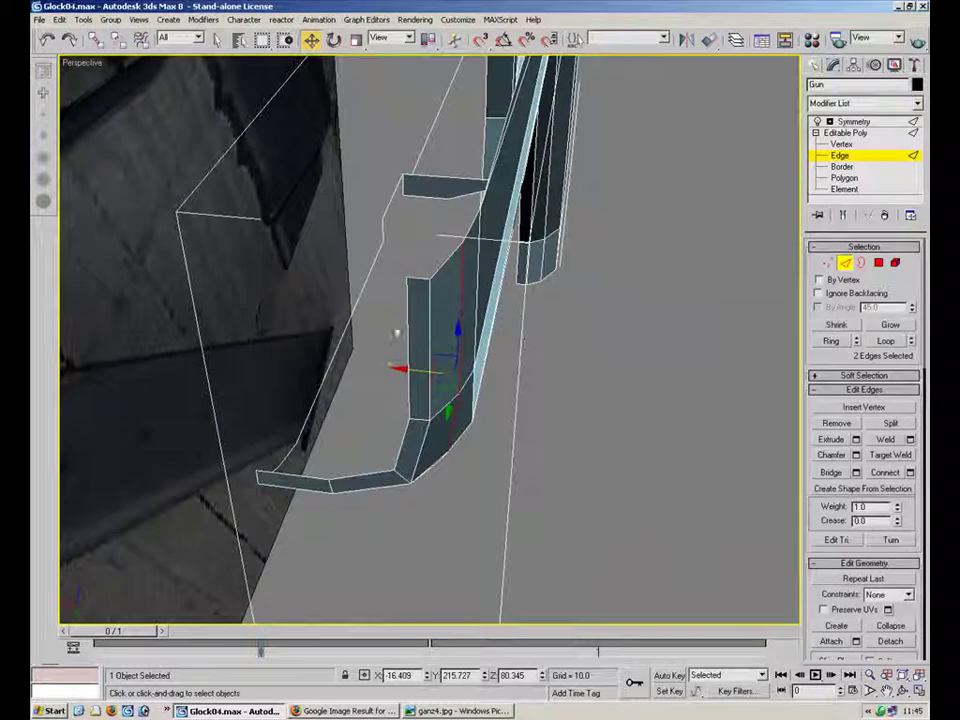
left_click(452, 372)
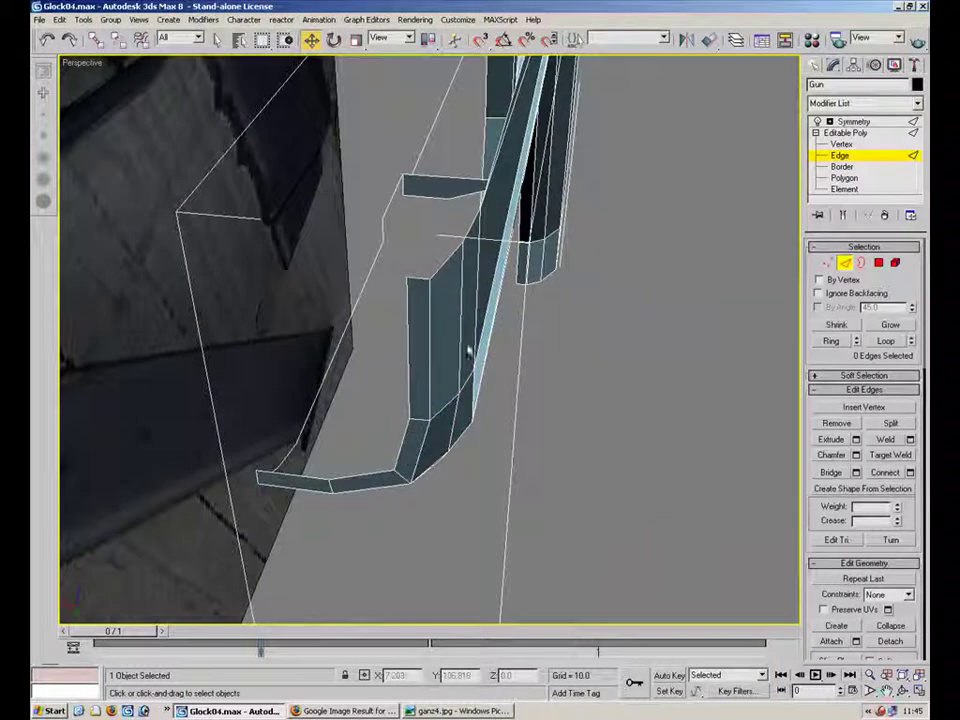
Select the four inner edges of the front end and extrude them backward to the rear of the front rail section.
middle_click_drag(447, 386, 388, 307, "alt")
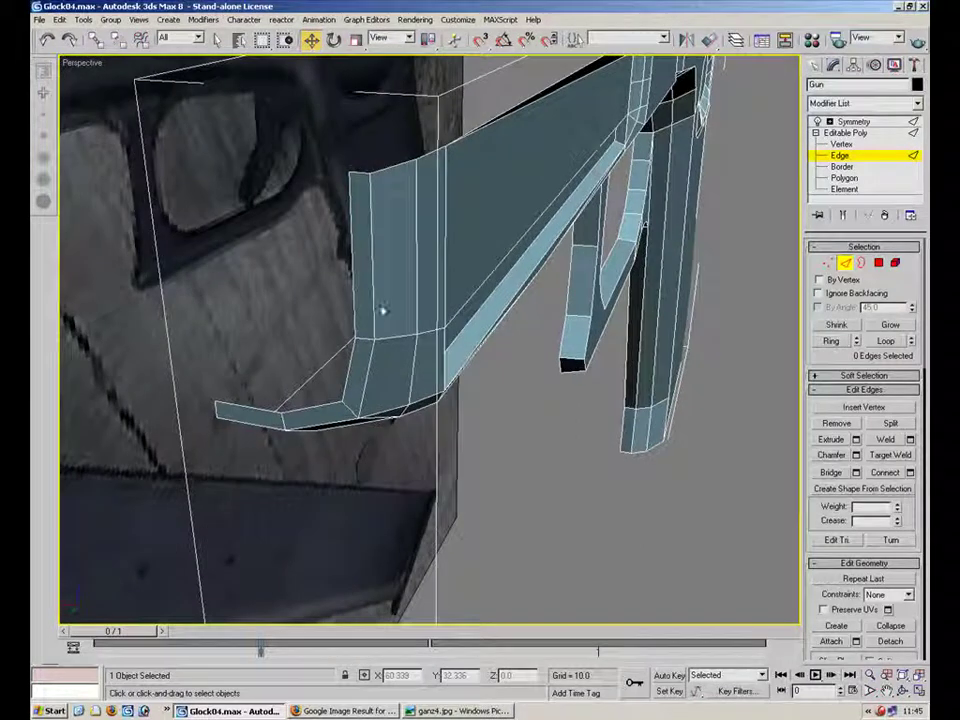
left_click(352, 262)
left_click(350, 369, "ctrl")
left_click(301, 410, "ctrl")
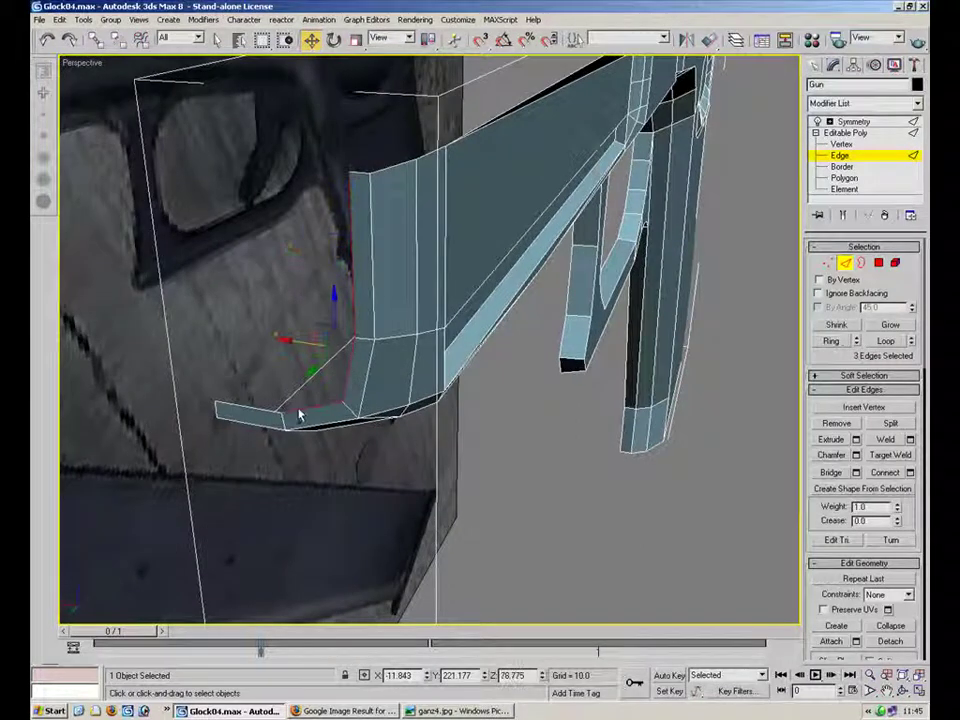
middle_click_drag(388, 240, 280, 367, "alt")
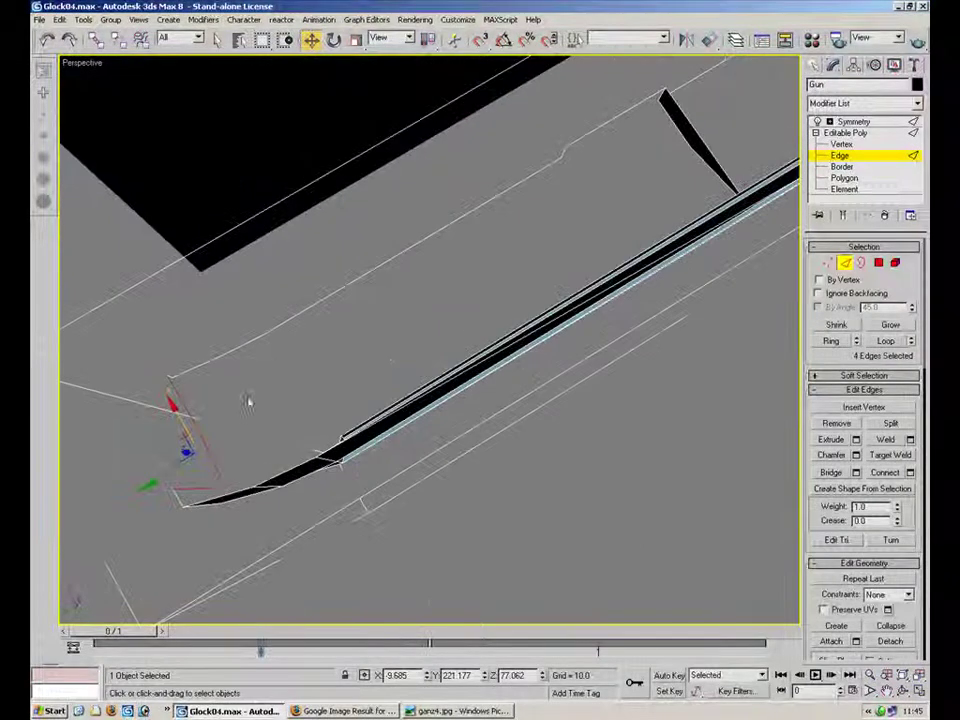
mouse_move(418, 274)
middle_mouse_down("alt")
mouse_move(364, 339)
mouse_move(397, 338)
mouse_move(433, 386)
mouse_move(388, 354)
mouse_move(358, 414)
mouse_move(610, 366)
mouse_move(580, 360)
mouse_move(534, 253)
mouse_move(435, 386)
mouse_move(445, 405)
mouse_move(364, 279)
mouse_move(542, 214)
mouse_move(591, 248)
middle_mouse_up("alt")
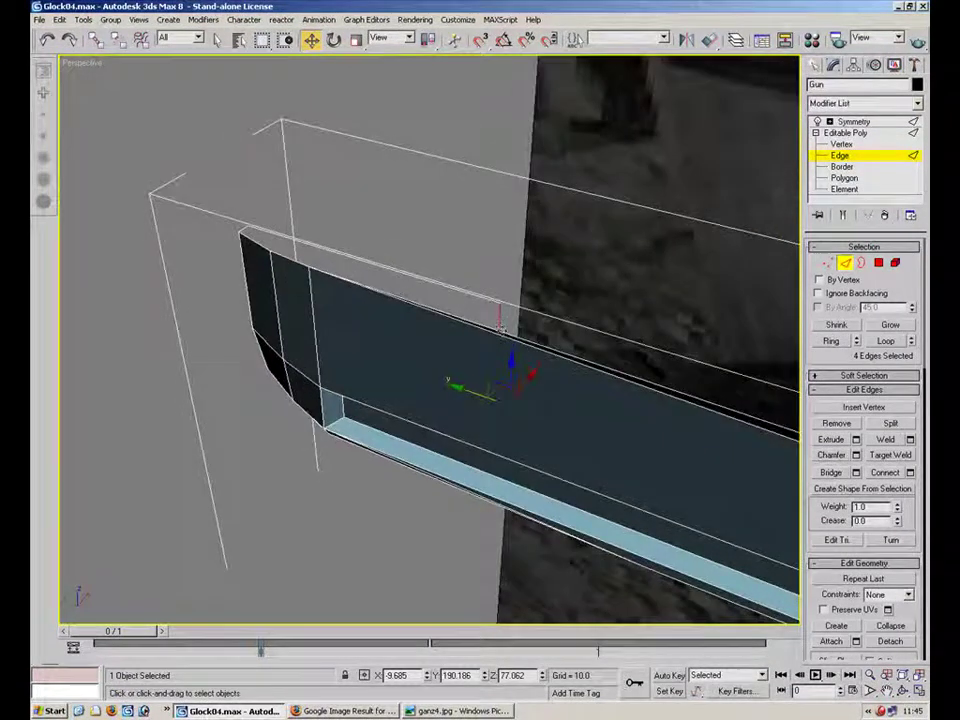
middle_click_drag(372, 240, 276, 349, "alt")
scroll(321, 357, "down", 3)
left_click_drag(365, 308, 647, 352, "shift")
middle_click_drag(647, 352, 642, 245, "alt")
middle_click_drag(642, 245, 446, 200)
middle_click_drag(512, 269, 536, 281, "alt")
Align the five end vertices of the extruded channel with the frame's upper corner vertex at Y 96.467.
key("1")
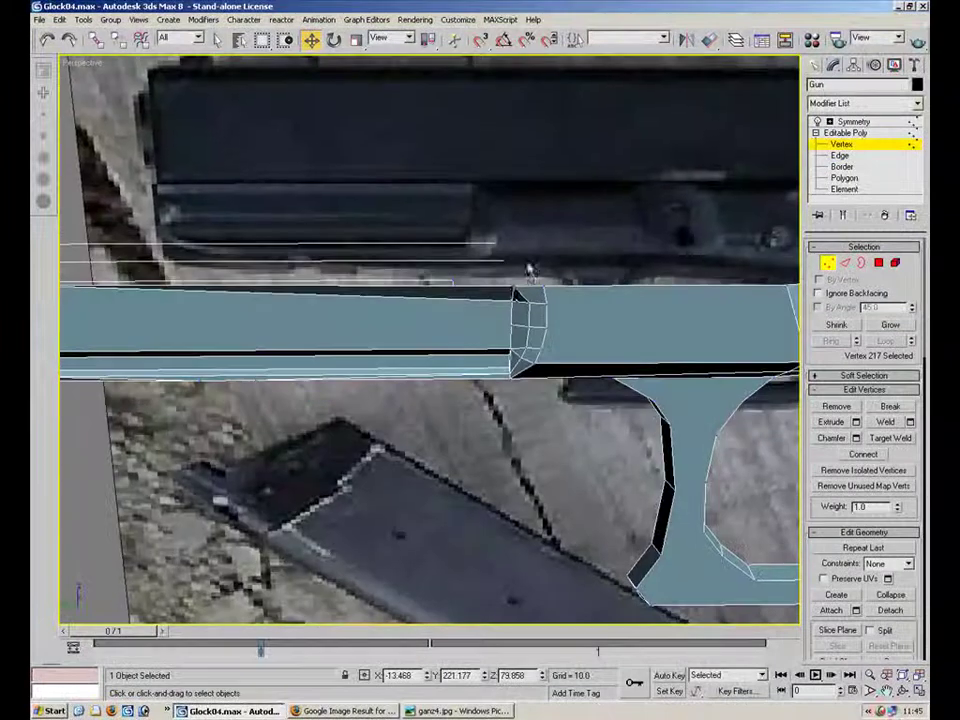
left_click_drag(510, 292, 508, 296)
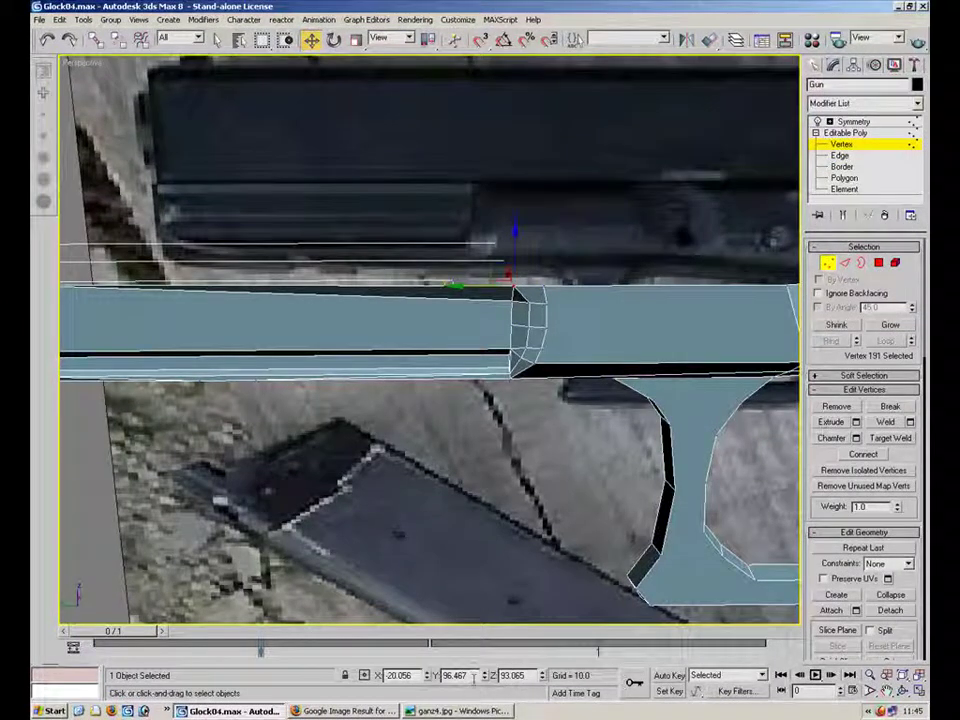
middle_click_drag(504, 378, 484, 424, "alt")
middle_click_drag(489, 326, 532, 260, "alt")
left_click_drag(462, 294, 460, 312)
middle_click_drag(487, 338, 440, 320, "alt")
left_click(436, 315, "ctrl")
left_click(402, 319, "ctrl")
left_click(392, 305, "ctrl")
left_click(388, 266, "ctrl")
middle_click_drag(393, 276, 393, 236, "alt")
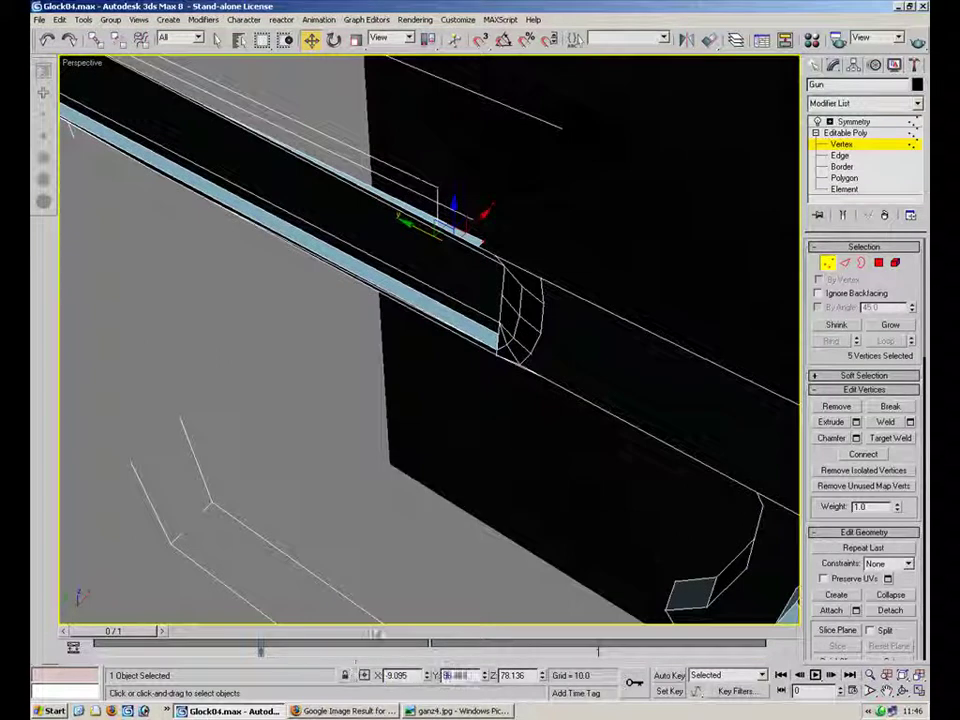
key("Return")
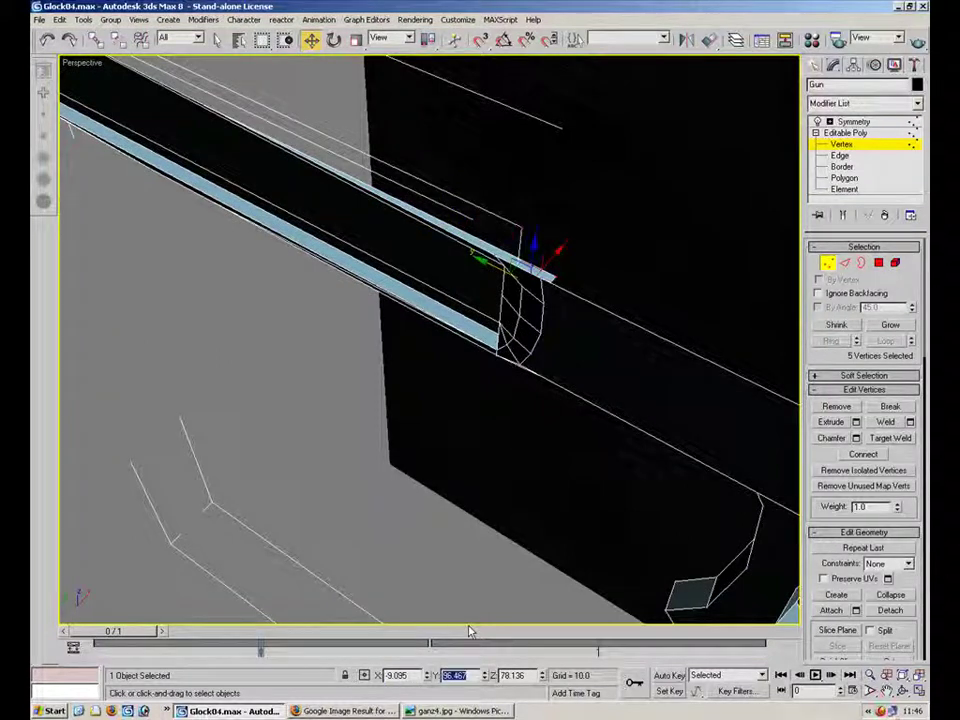
Create a long polygon along the top of the front section, bridging the inner channel and the outer side wall.
middle_click_drag(506, 276, 512, 331, "alt")
key("4")
left_click(842, 604)
middle_click_drag(290, 195, 486, 379)
scroll(439, 354, "down", 2)
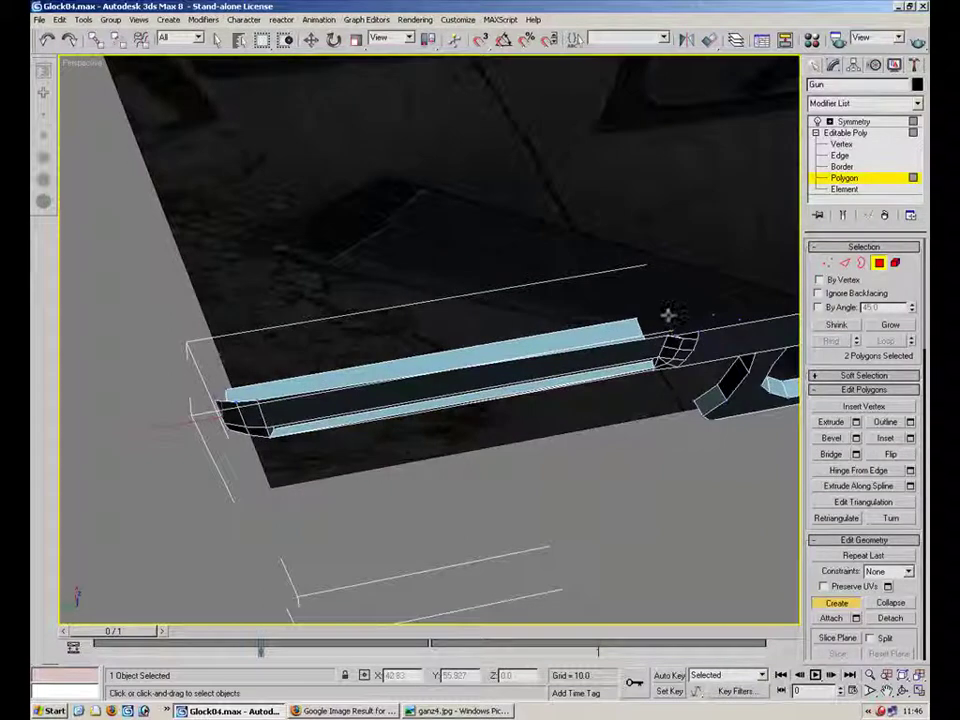
left_click(216, 392)
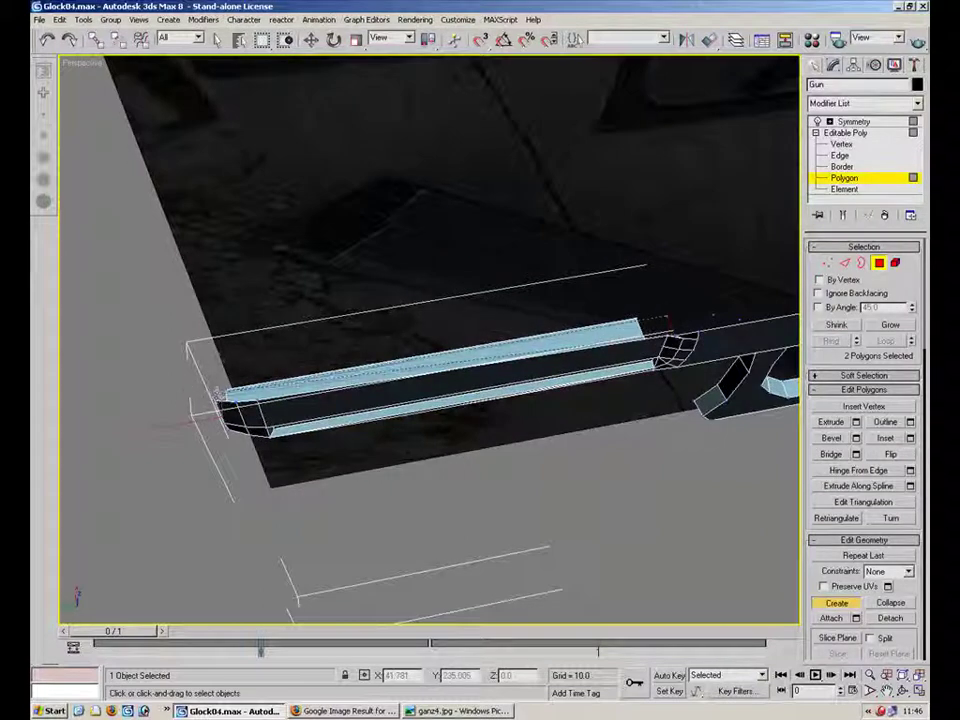
left_click(258, 402)
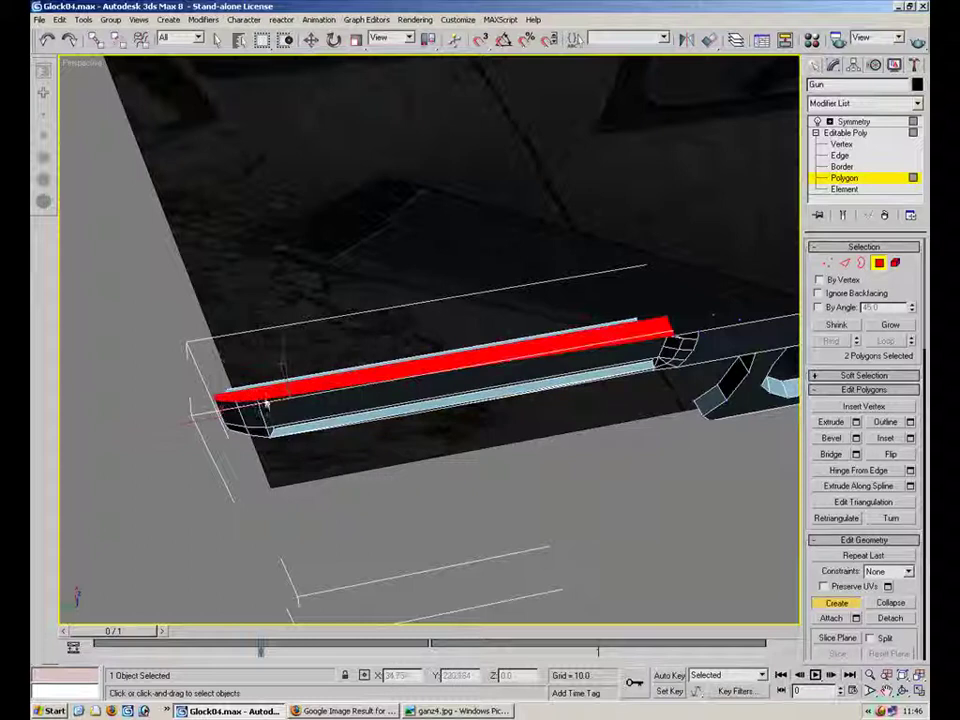
Examine the channel and top polygons of the front section from several angles for remaining gaps.
left_click(882, 264)
left_click(637, 311)
middle_click_drag(637, 311, 536, 214, "alt")
left_click(493, 296)
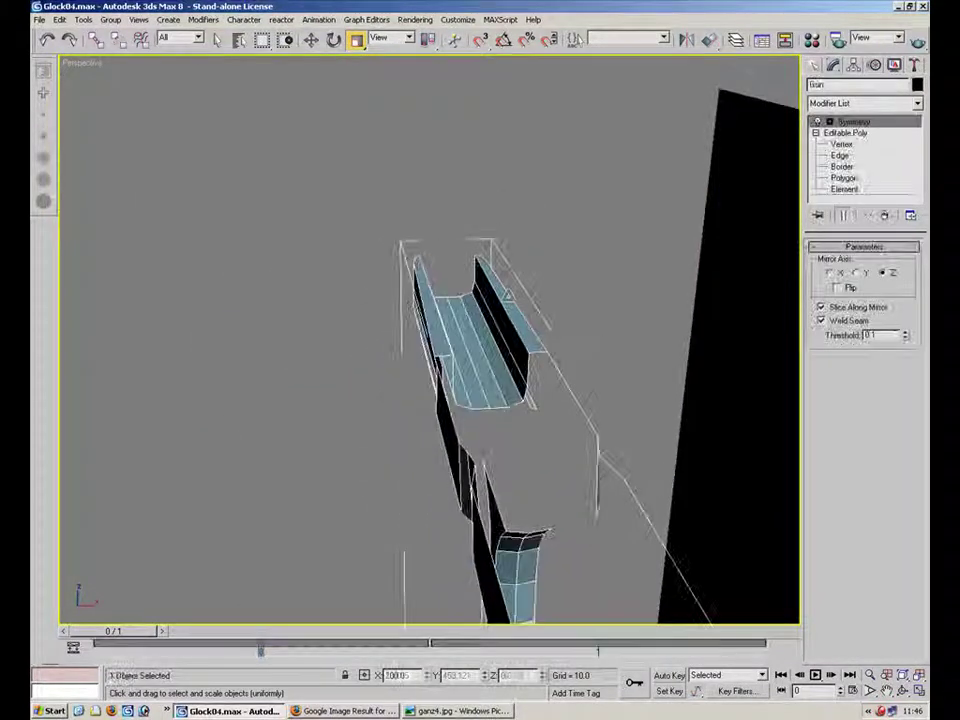
left_click(841, 166)
left_click(461, 307)
middle_click_drag(461, 307, 587, 206, "alt")
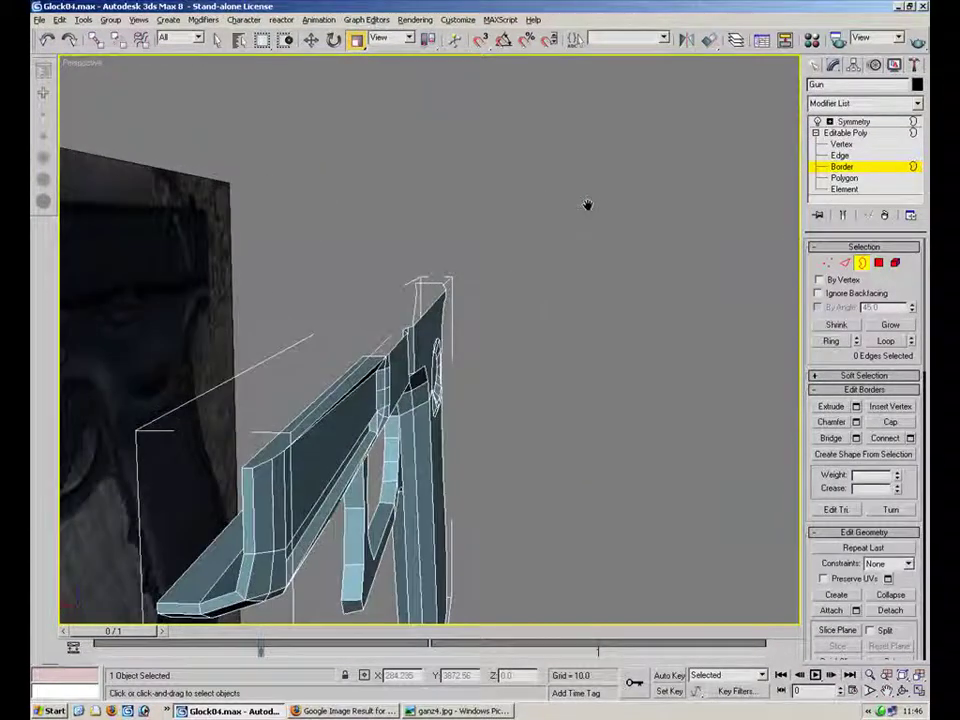
left_click(878, 263)
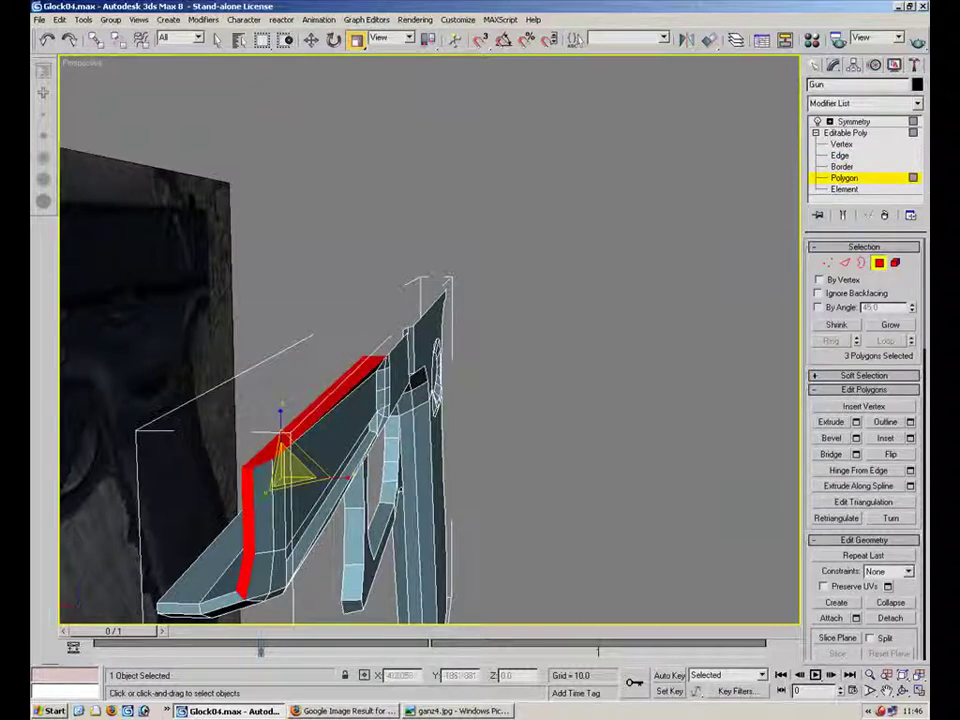
left_click(327, 370)
middle_click_drag(492, 332, 770, 262, "alt")
scroll(640, 275, "up", 3)
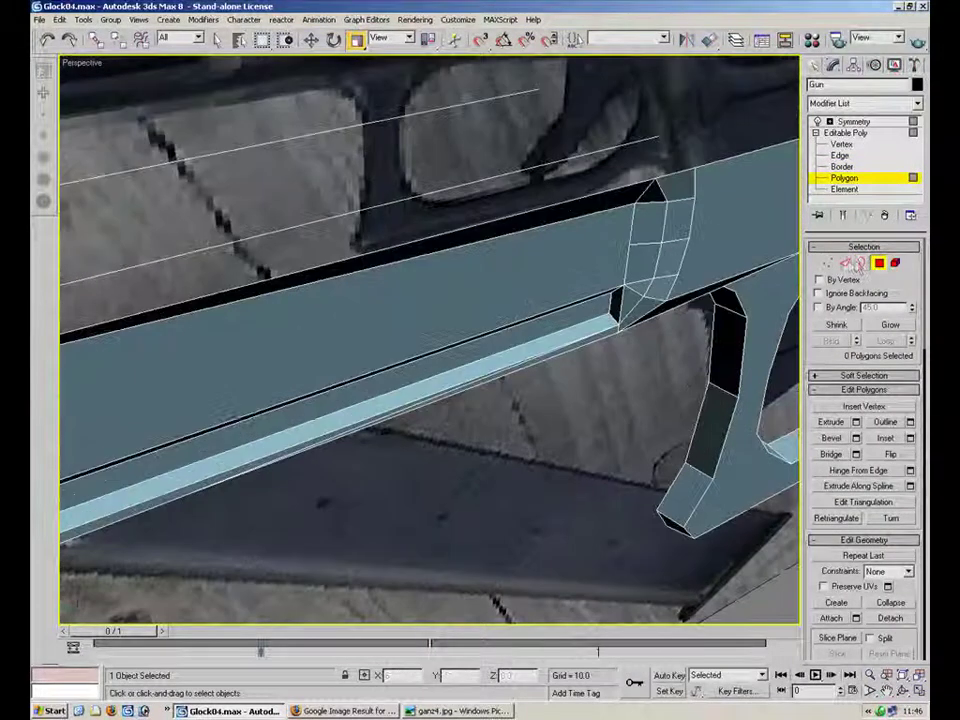
Select the four edges running along the top of the frame from the front section to the rear.
left_click(846, 264)
left_click(627, 190)
left_click(685, 174, "ctrl")
left_click(721, 162, "ctrl")
middle_click_drag(722, 160, 260, 335)
left_click(540, 250, "ctrl")
middle_click_drag(602, 258, 510, 261, "alt")
scroll(510, 261, "down", 5)
middle_click_drag(584, 420, 531, 390)
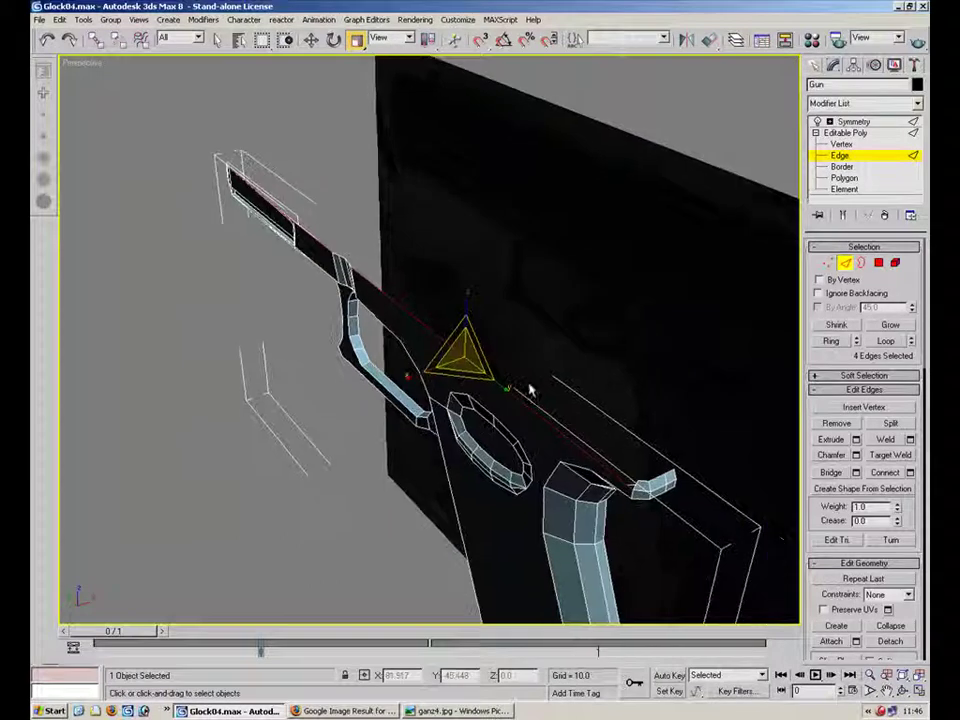
Check the ganz4.jpg reference photo and extrude the four selected top edges upward and inward into a thin strip.
left_click(455, 711)
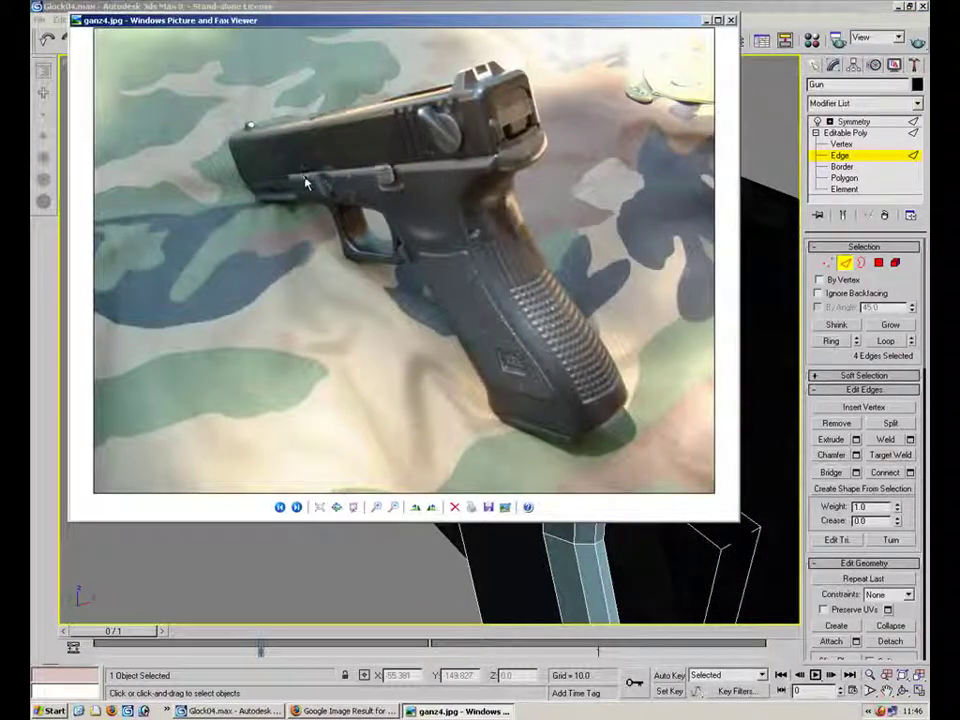
left_click(230, 711)
middle_click_drag(274, 146, 410, 190, "alt")
middle_click_drag(330, 270, 482, 279)
scroll(482, 279, "up", 5)
middle_click_drag(434, 218, 432, 187, "alt")
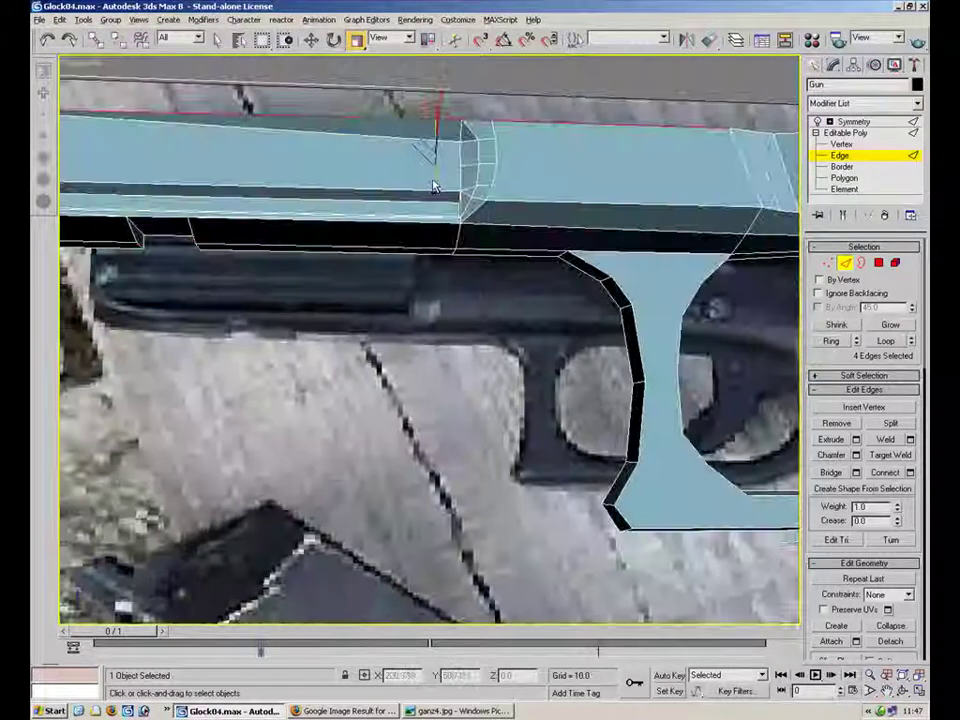
middle_click_drag(558, 127, 383, 96, "alt")
middle_click_drag(495, 372, 398, 322, "alt")
left_click_drag(252, 161, 299, 93, "shift")
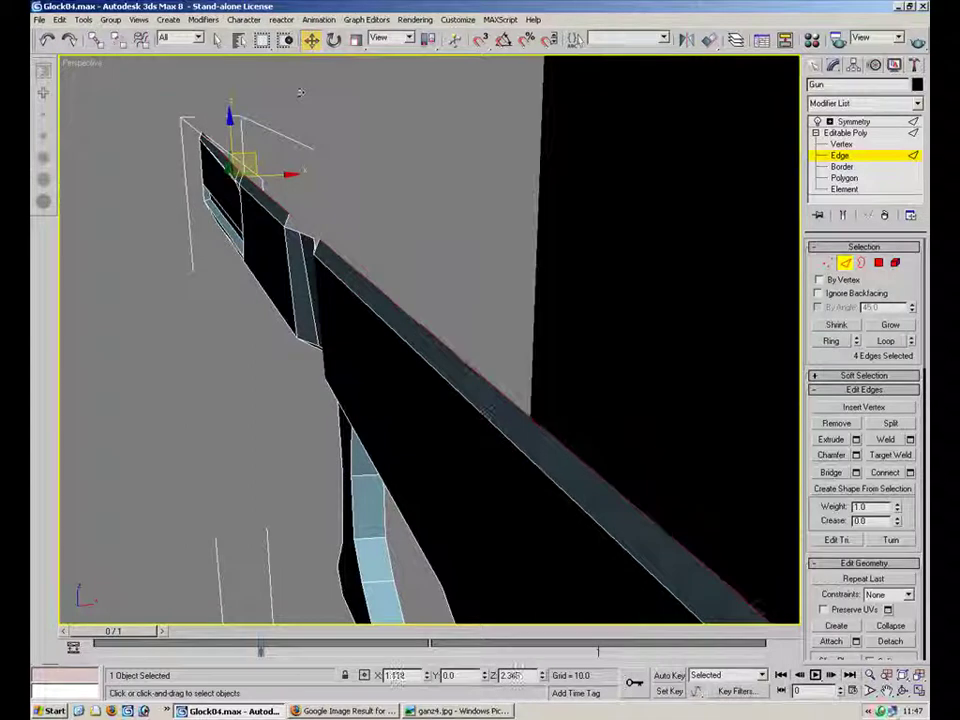
Raise the upper edges of the new strip along the top of the frame.
middle_click_drag(506, 339, 391, 271, "alt")
scroll(391, 271, "up", 3)
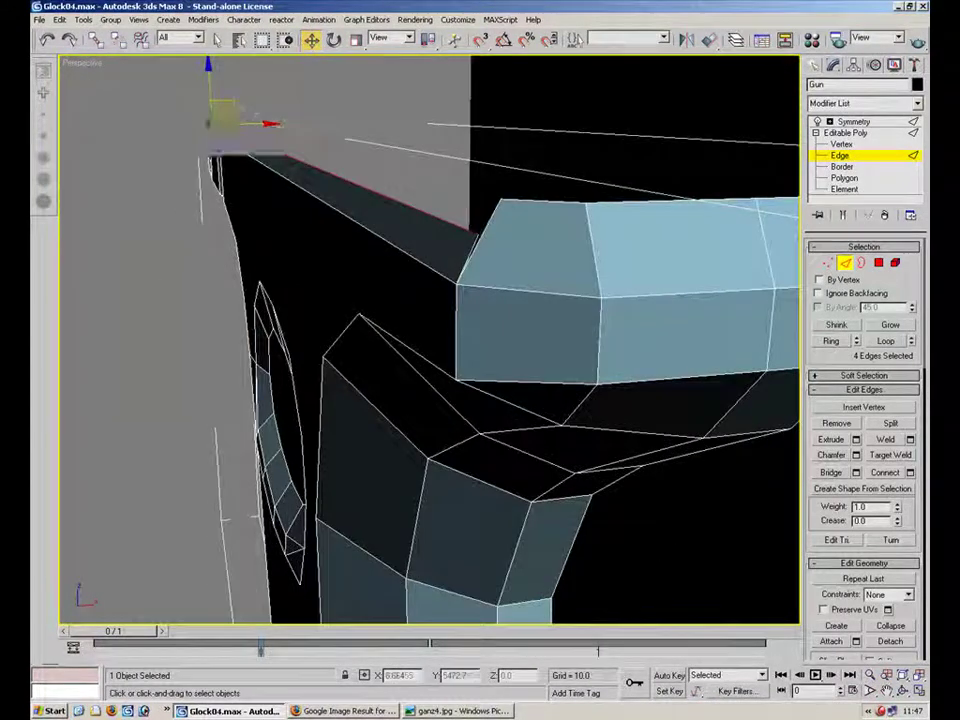
mouse_move(229, 103)
left_mouse_down()
mouse_move(225, 110)
mouse_move(237, 93)
mouse_move(231, 82)
left_mouse_up()
middle_click_drag(250, 100, 180, 90, "alt")
middle_click_drag(510, 265, 250, 172)
Select the upper corner vertex of the rear end and check its coordinates against the end of the new strip.
key("1")
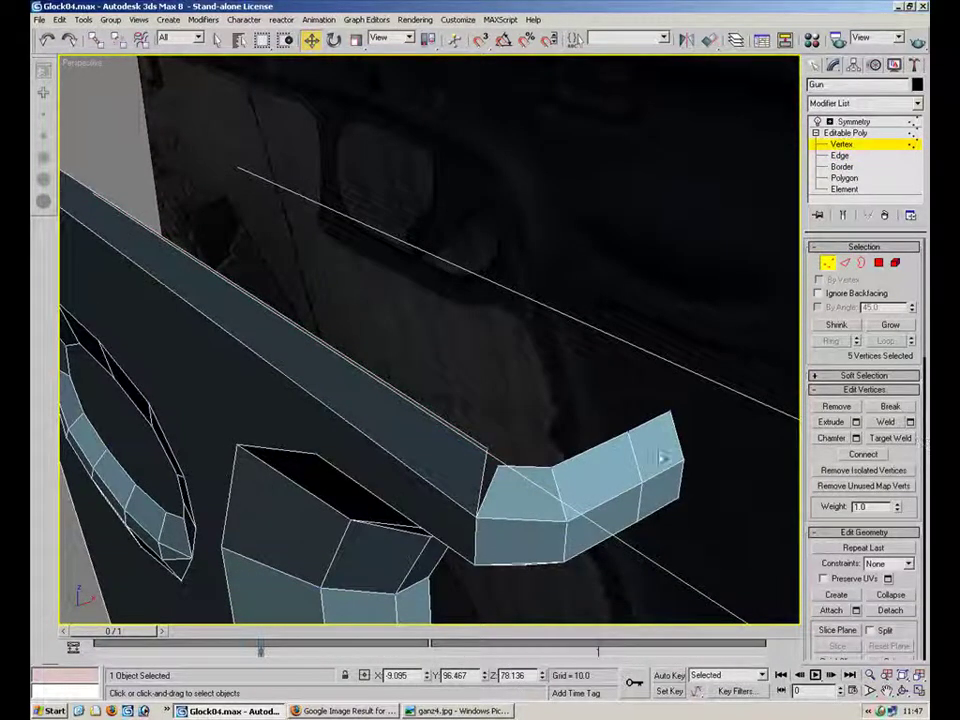
middle_click_drag(666, 457, 602, 348, "alt")
left_click(410, 190)
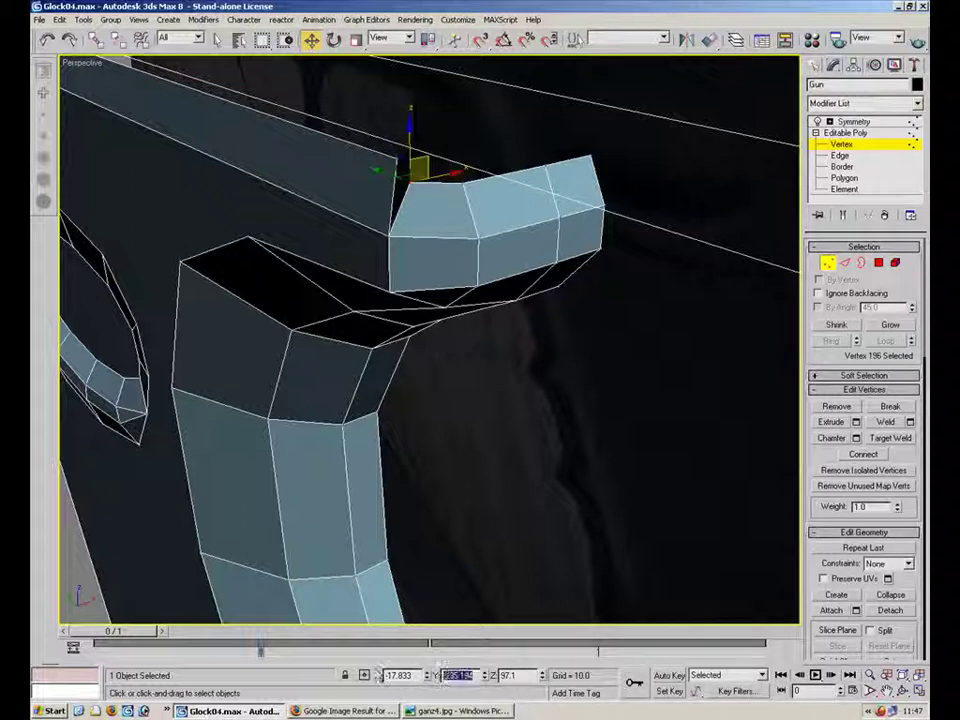
left_click(844, 263)
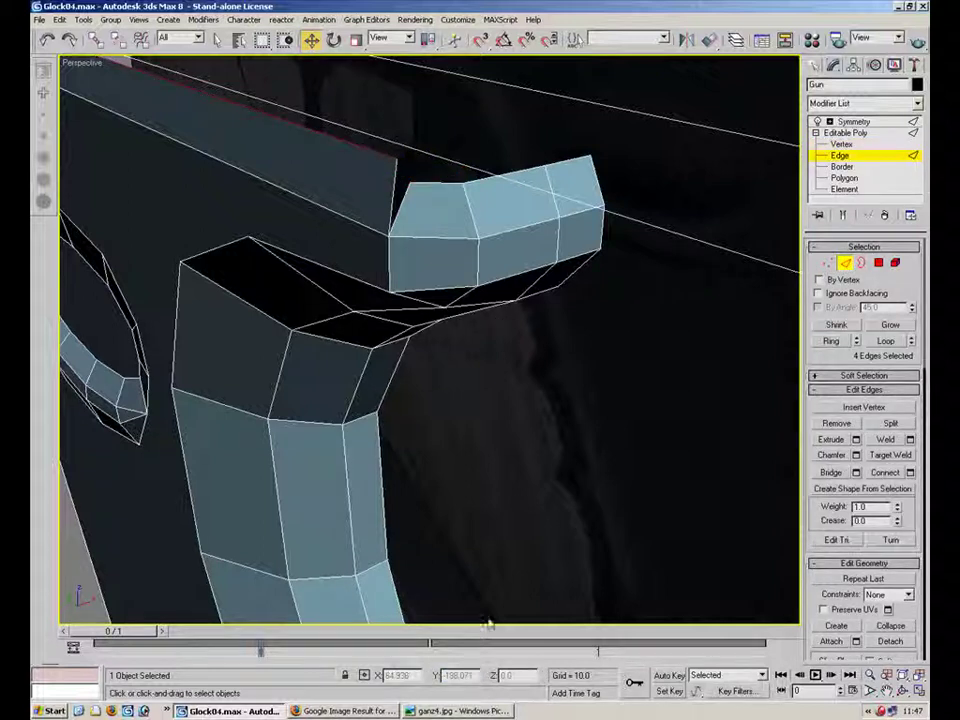
middle_click_drag(347, 308, 454, 360)
scroll(488, 349, "down", 4)
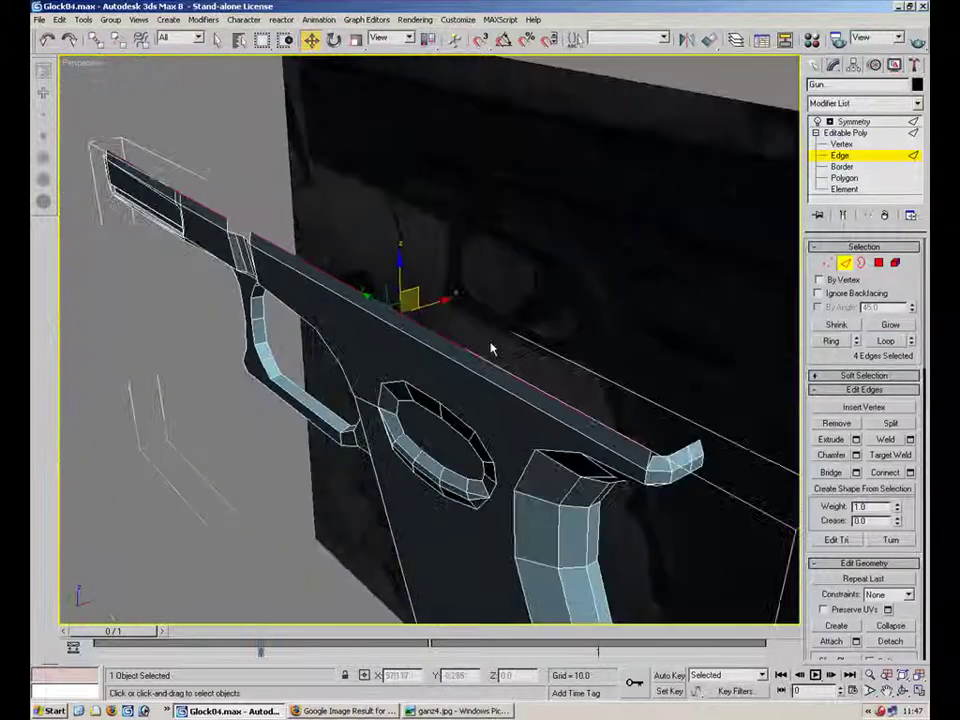
left_click(826, 263)
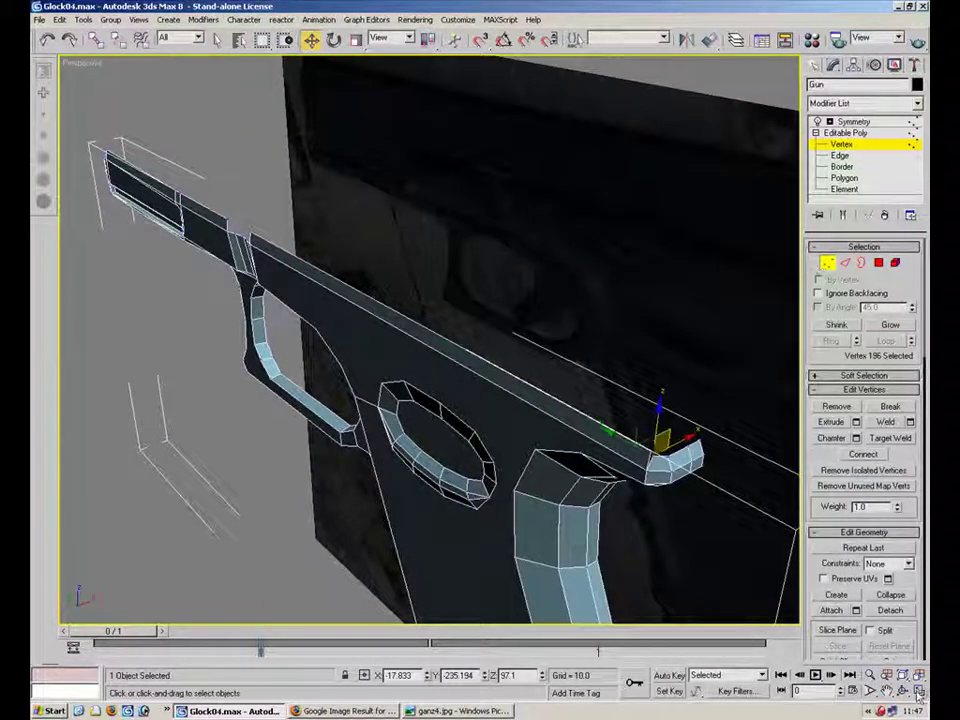
Select the six upper vertices of the new strip along the top of the frame, from the front section to the rear.
left_click(921, 692)
scroll(789, 544, "down", 5)
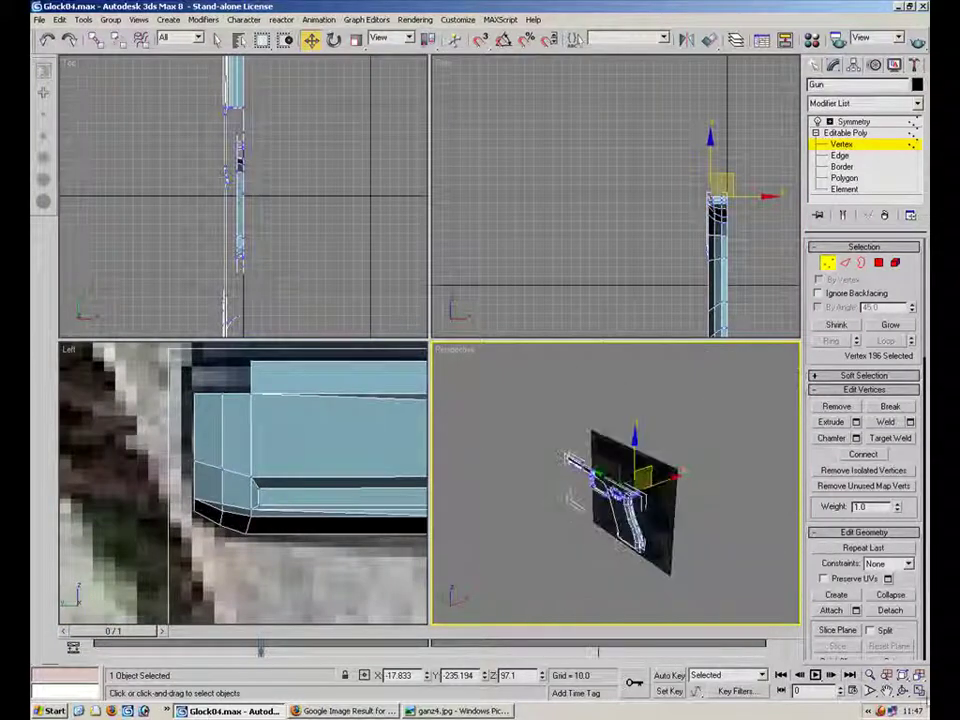
left_click(920, 692)
middle_click_drag(585, 275, 516, 266)
left_click(920, 692)
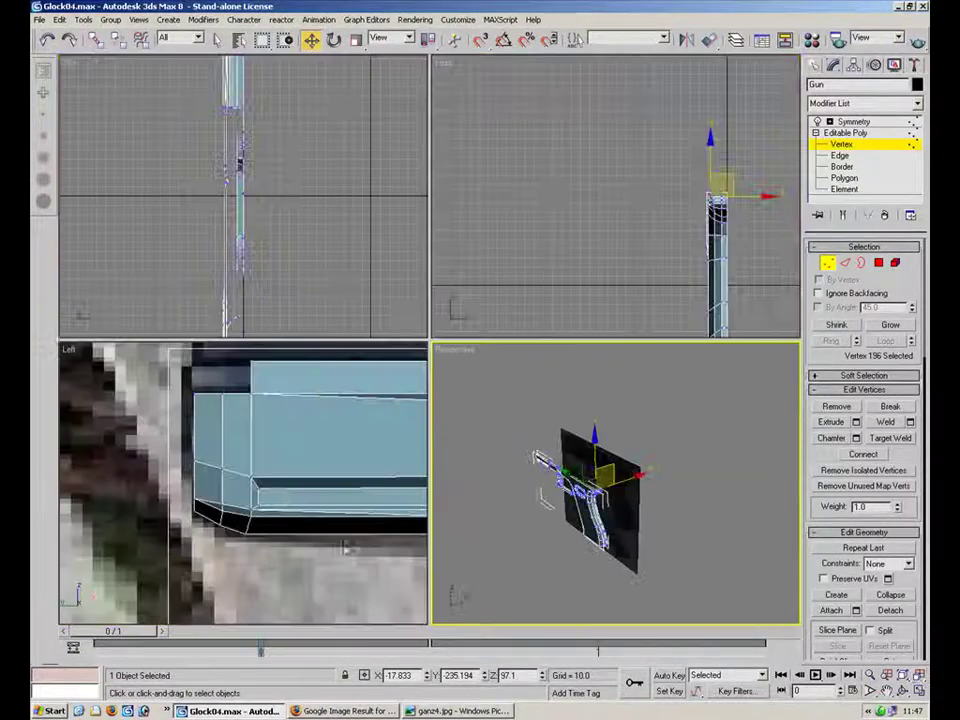
middle_click_drag(388, 507, 381, 535)
left_click(920, 693)
middle_click_drag(627, 288, 300, 378)
scroll(300, 378, "down", 3)
left_click_drag(208, 200, 340, 311)
middle_click_drag(581, 279, 100, 293)
left_click_drag(497, 285, 322, 322, "ctrl")
left_click_drag(744, 288, 682, 322, "ctrl")
middle_click_drag(600, 319, 201, 312)
left_click_drag(527, 290, 432, 341, "ctrl")
middle_click_drag(557, 321, 85, 345)
middle_click_drag(633, 312, 506, 319)
left_click(541, 347, "ctrl")
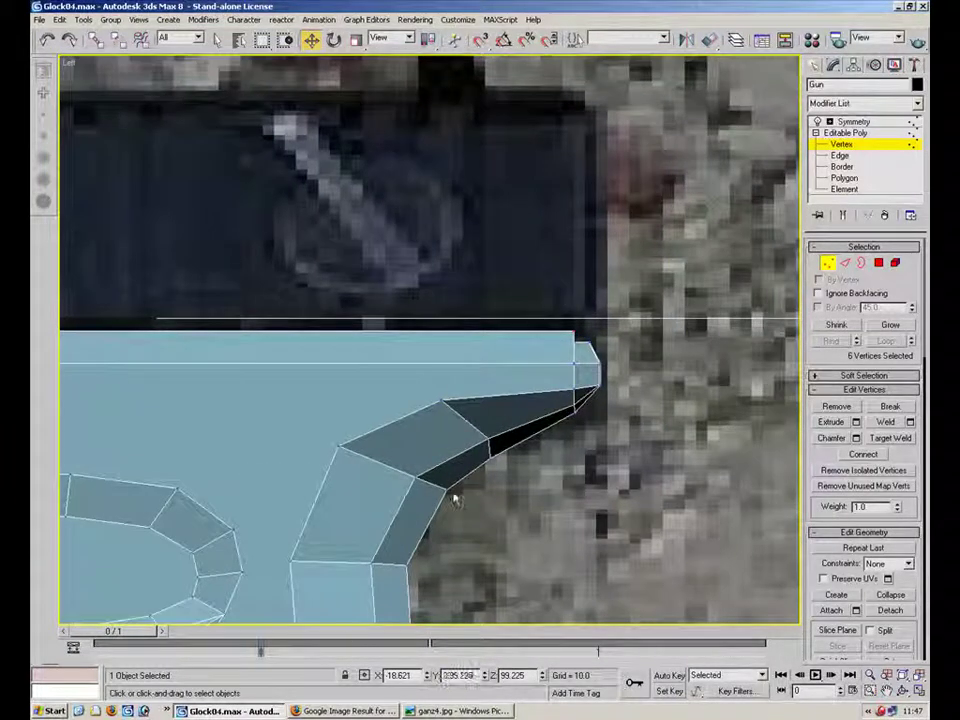
key("Return")
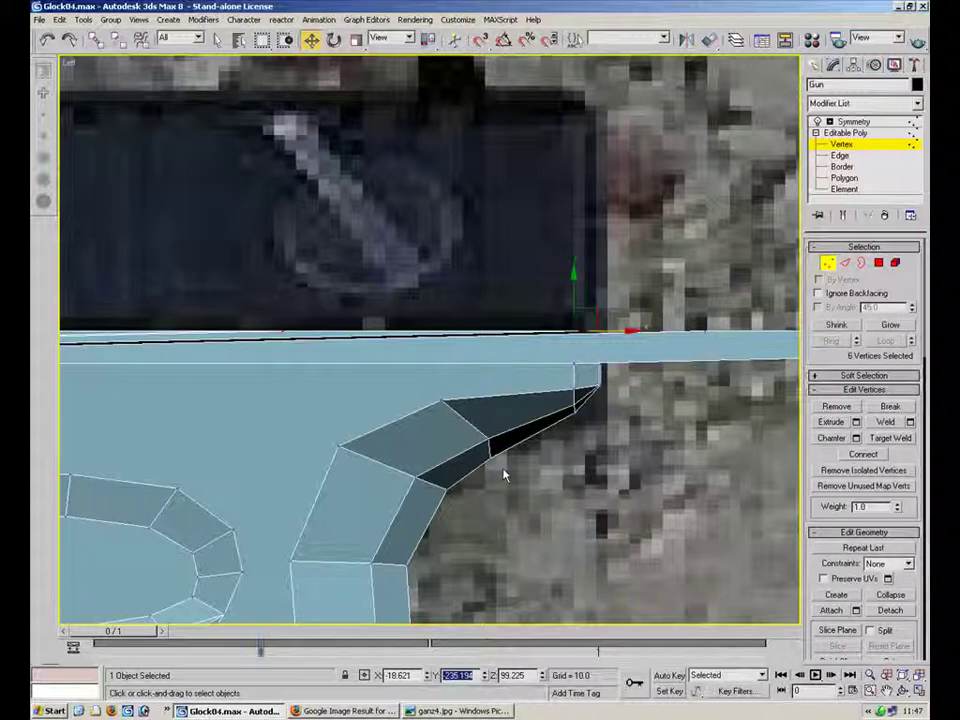
type("33.826")
key("Return")
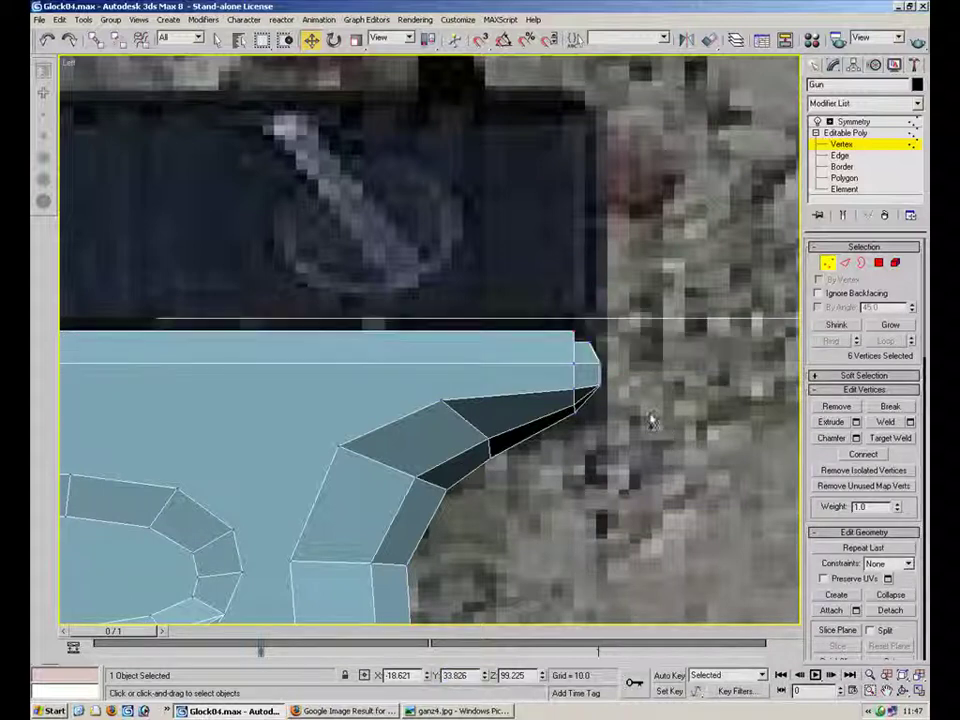
Save the six selected strip vertices as a named selection set called Verts.
middle_click_drag(470, 372, 667, 403)
scroll(637, 410, "down", 5)
middle_click_drag(145, 280, 420, 284)
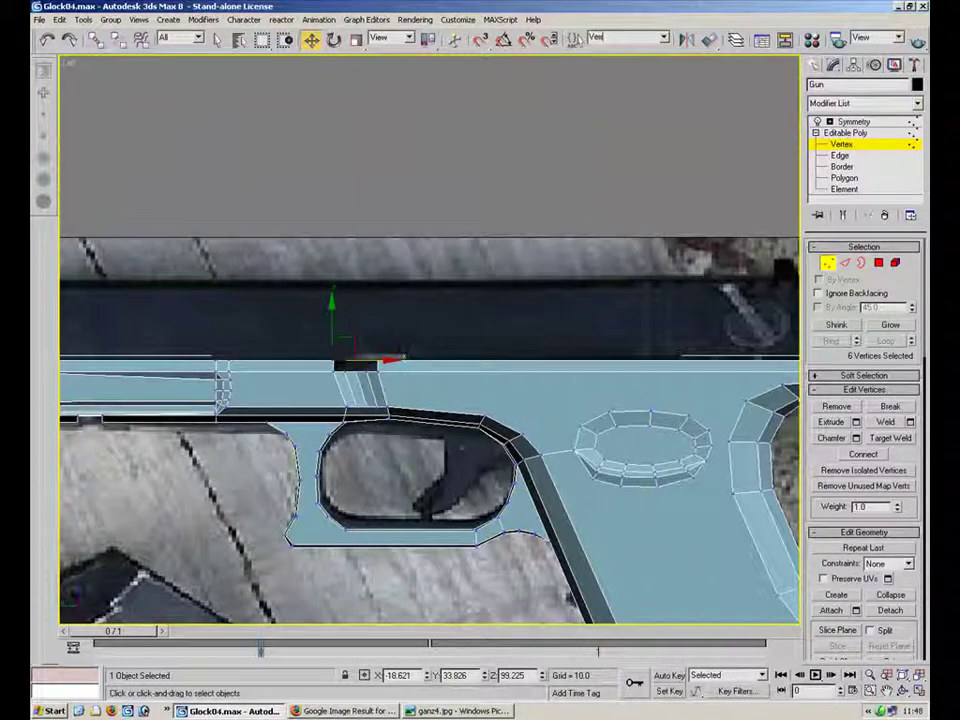
type("ts")
left_click(716, 279)
Set the X coordinate of the Verts selection set to -17.833, matching the upper corner vertex of the rear end.
scroll(714, 285, "up", 1)
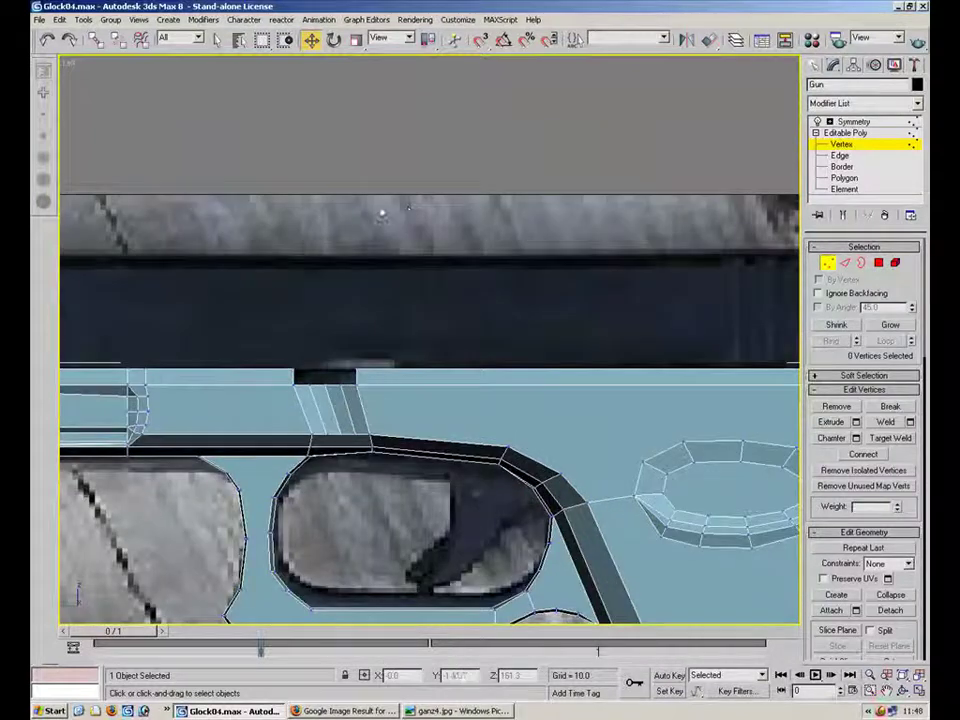
scroll(705, 326, "down", 2)
scroll(602, 277, "up", 5)
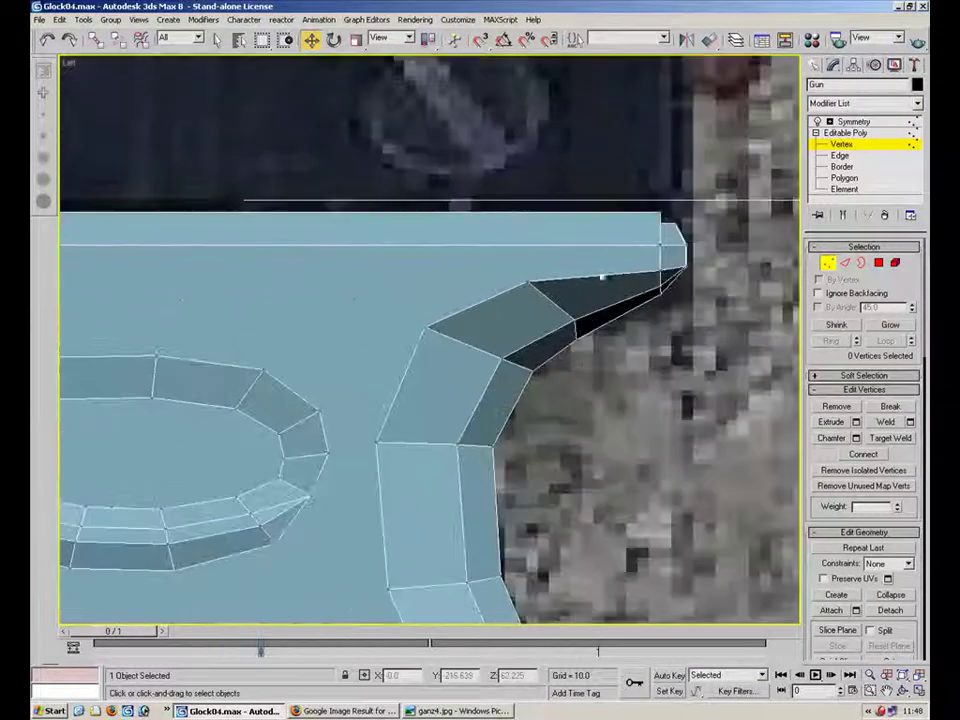
middle_click_drag(652, 245, 560, 308)
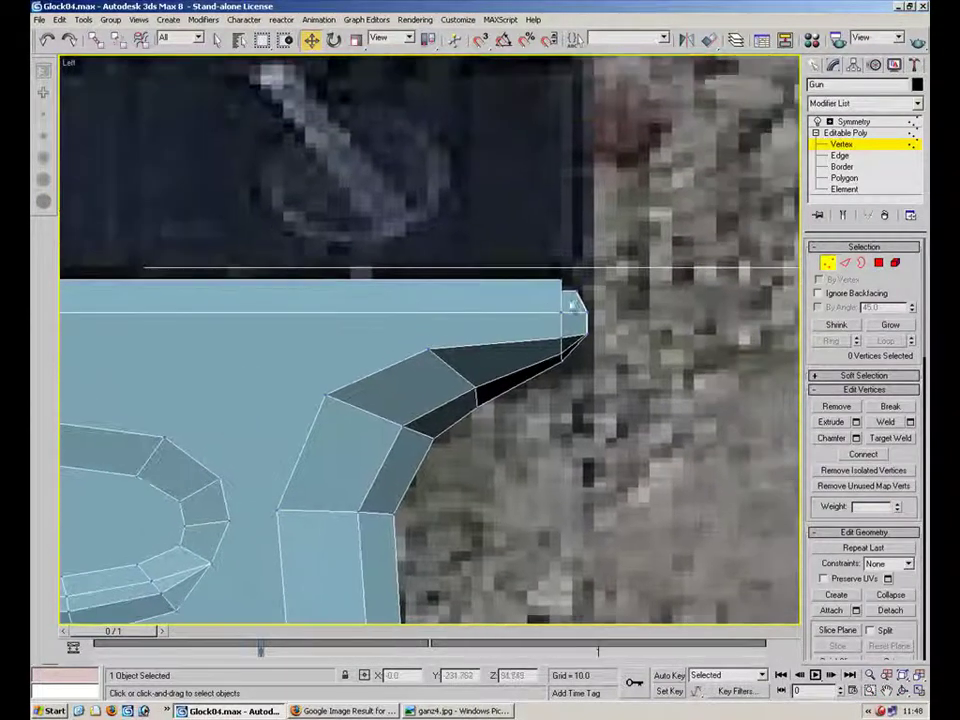
left_click(573, 317)
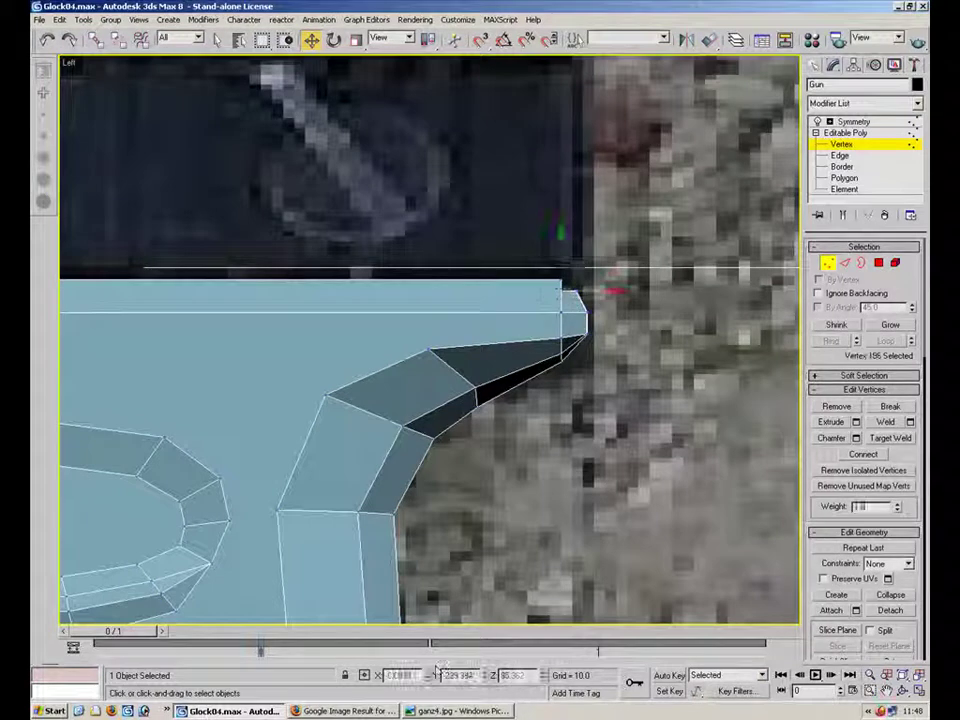
left_click(549, 396)
left_click(568, 306)
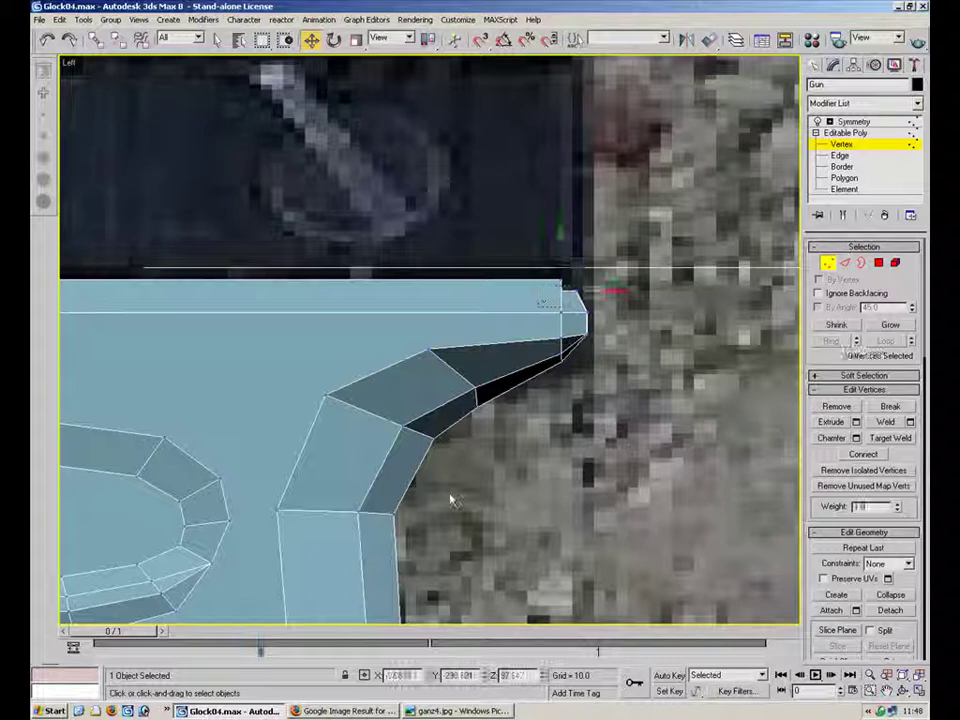
left_click(663, 38)
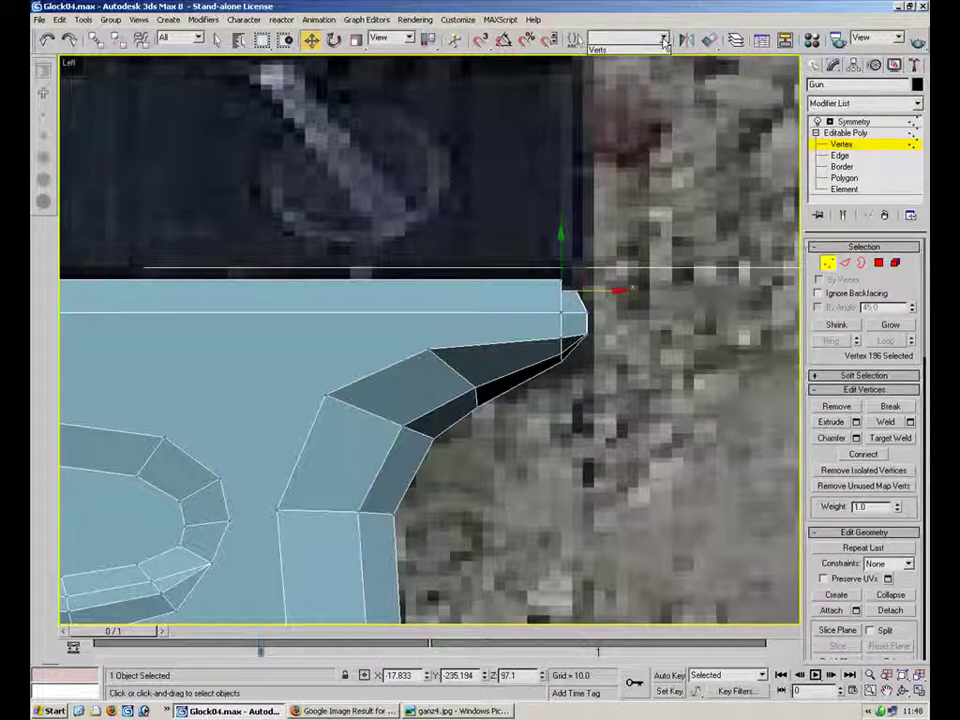
left_click(655, 50)
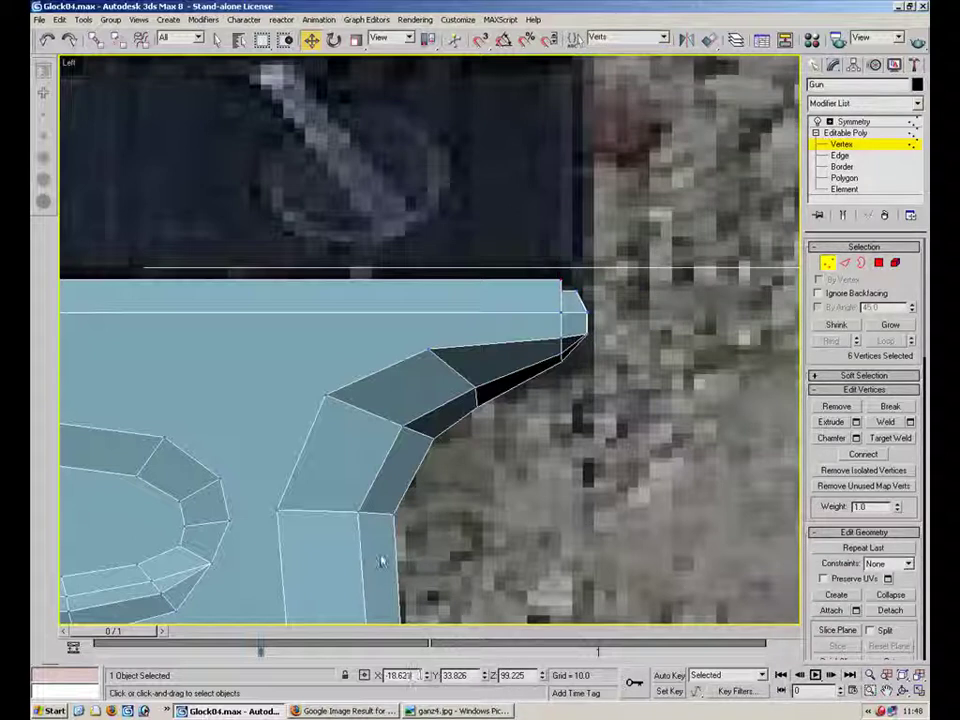
Set the Z coordinate of the Verts selection set to 97.1, matching the upper corner vertex of the rear end.
left_click(561, 291)
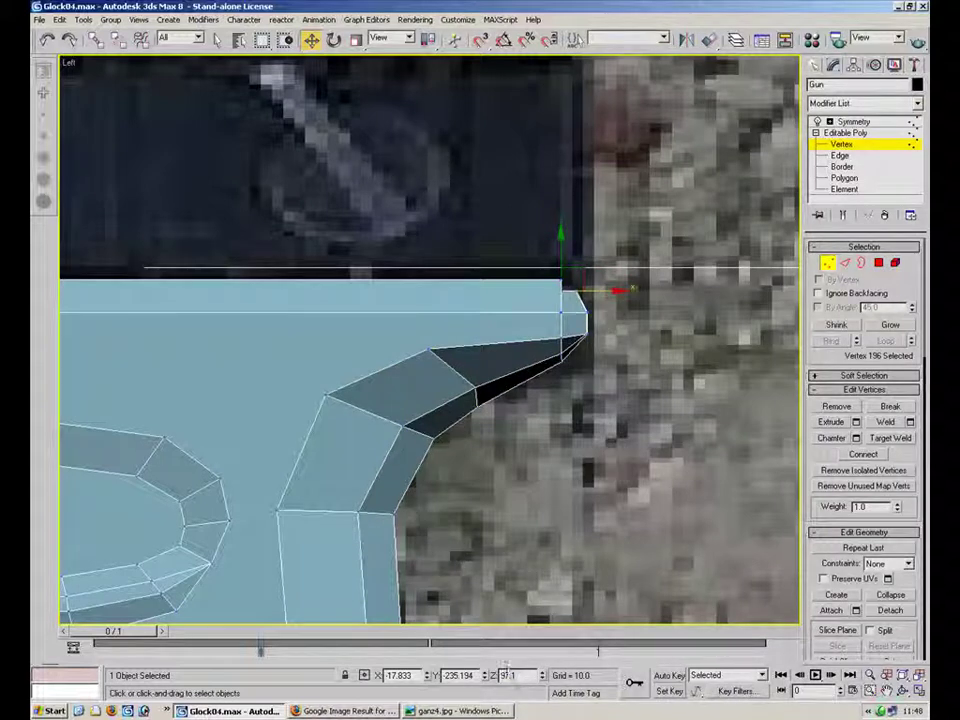
left_click(663, 38)
left_click(620, 48)
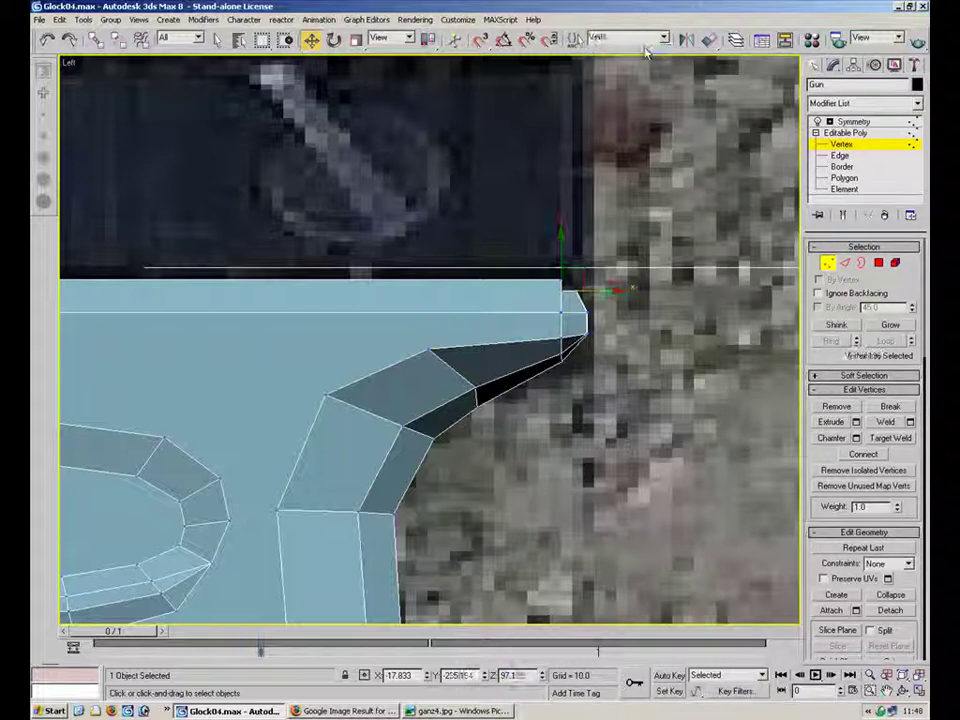
scroll(563, 345, "down", 5)
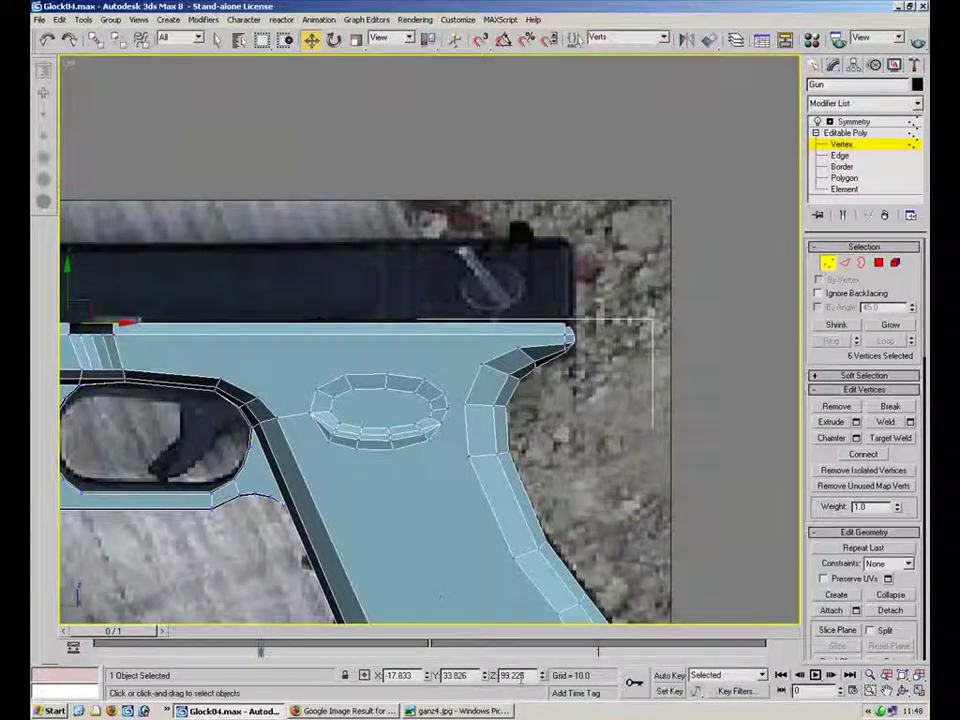
key("Return")
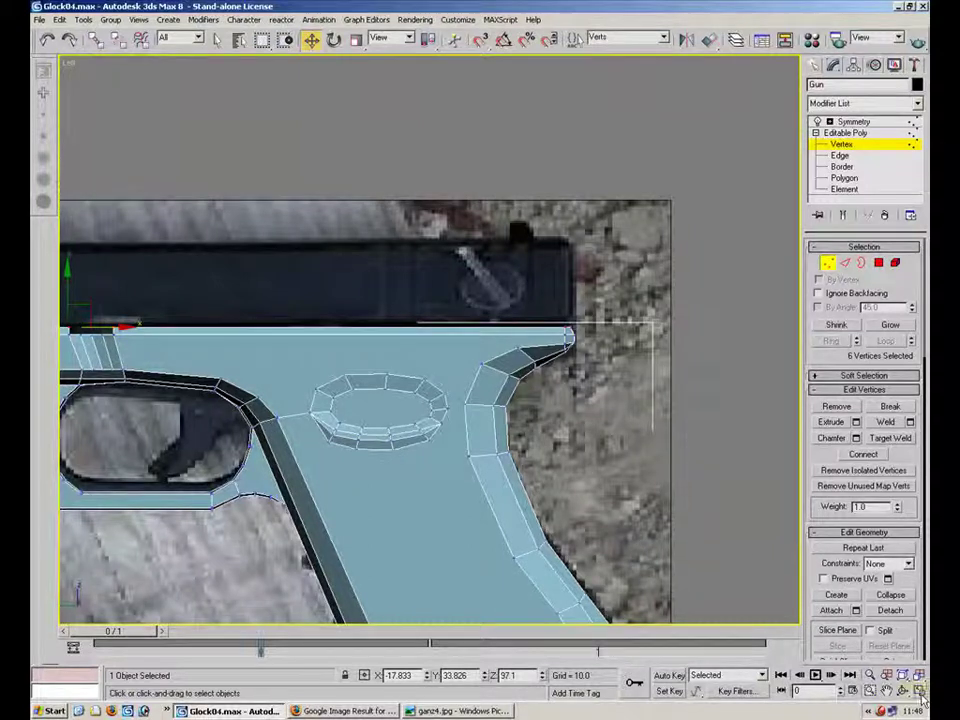
Target-weld the strip's rear end vertex to the upper corner vertex of the frame's rear end.
left_click(919, 691)
right_click(651, 397)
left_click(919, 690)
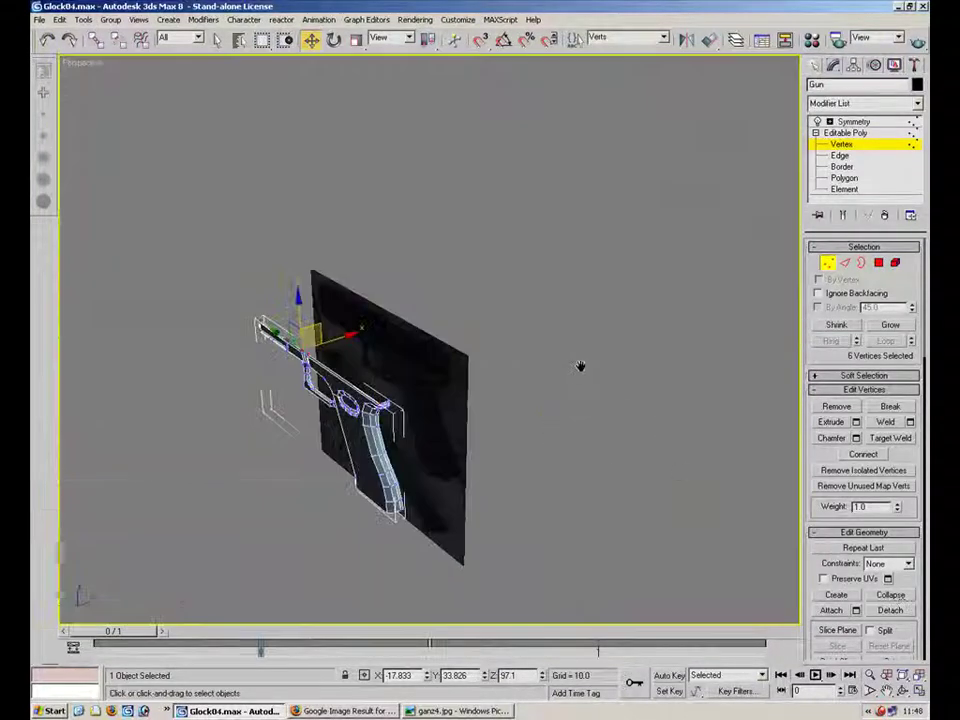
scroll(568, 253, "up", 10)
middle_click_drag(587, 217, 510, 221, "alt")
left_click(331, 192)
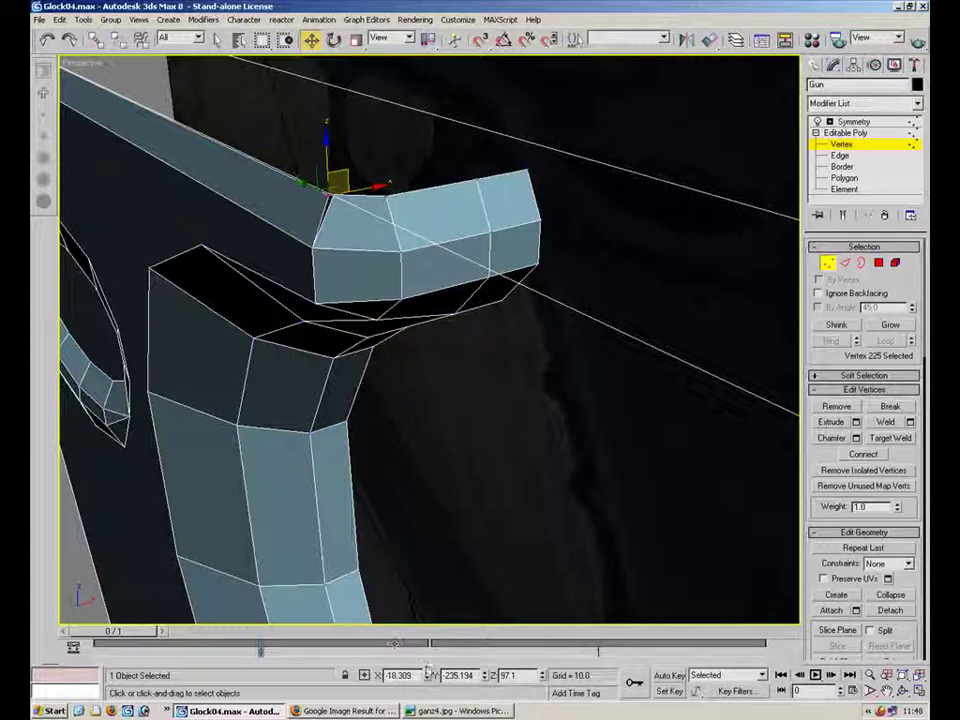
left_click(889, 438)
left_click(333, 193)
scroll(345, 280, "down", 6)
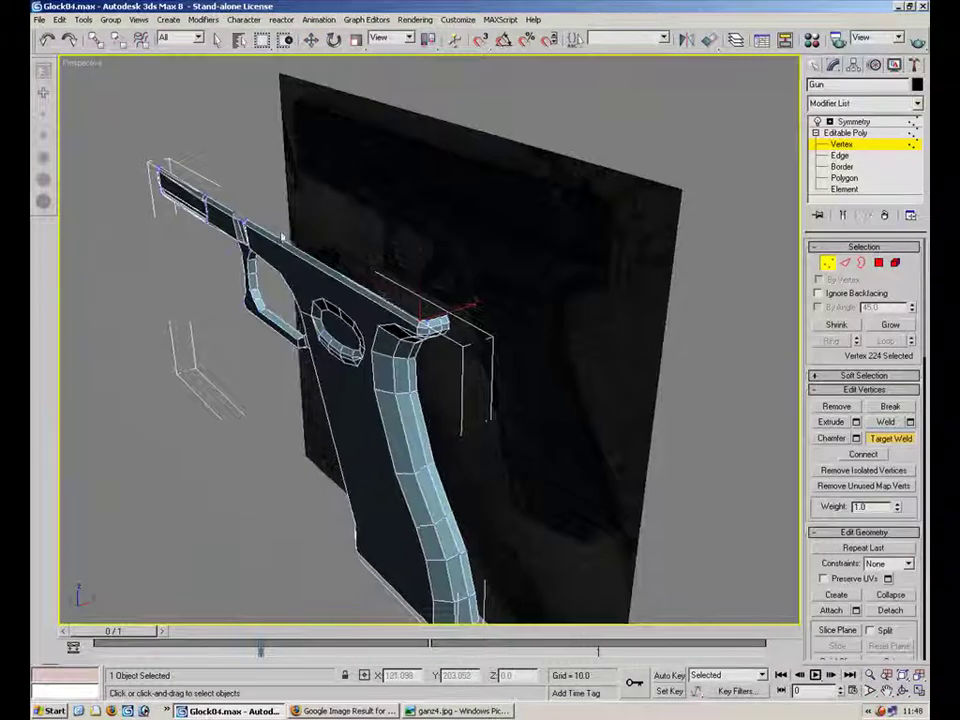
middle_click_drag(283, 238, 343, 229, "alt")
scroll(362, 242, "up", 6)
middle_click_drag(296, 94, 508, 343, "alt")
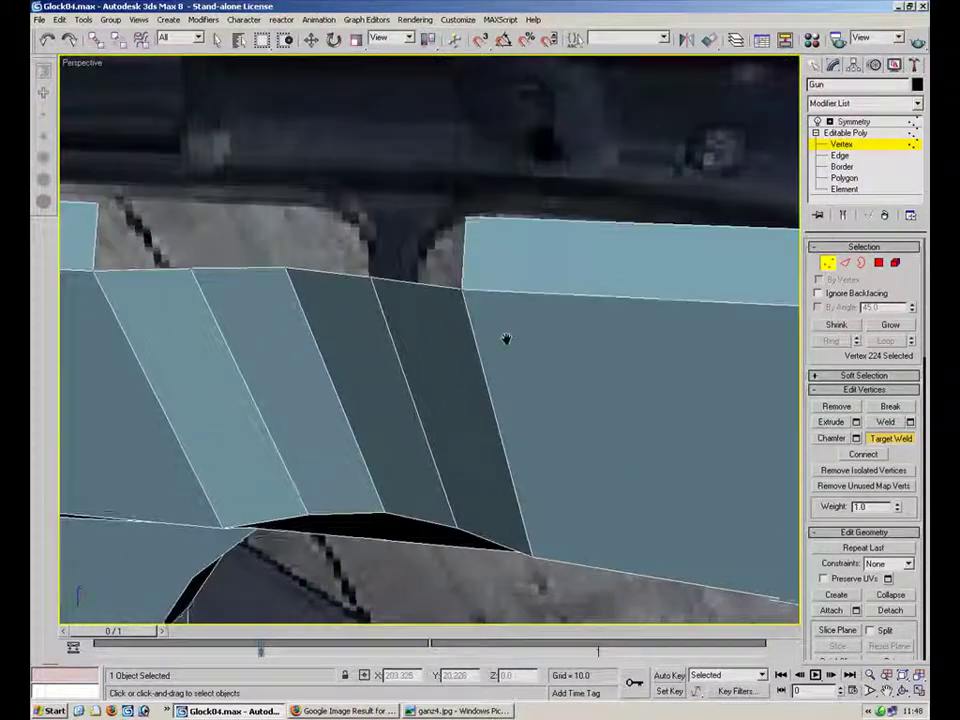
left_click(828, 263)
left_click(828, 263)
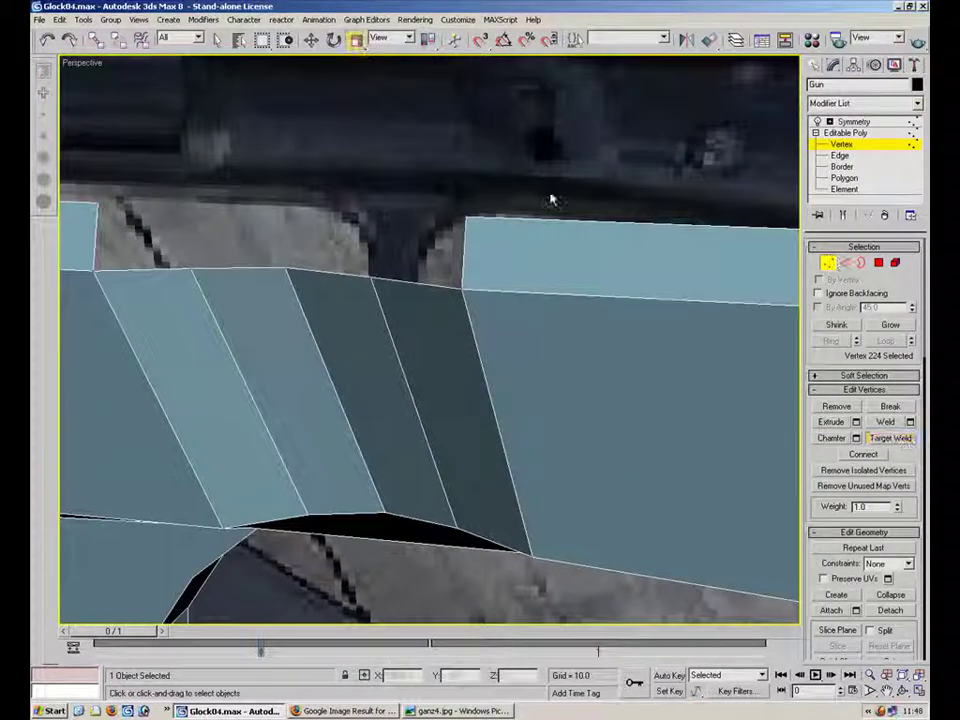
left_click(466, 217)
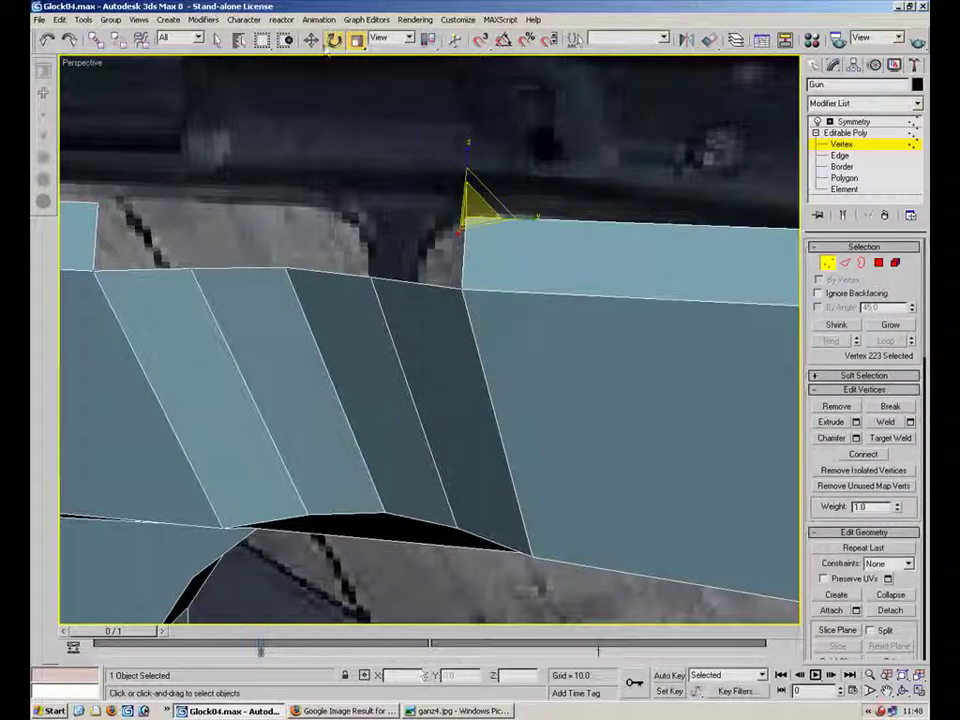
key("e")
key("w")
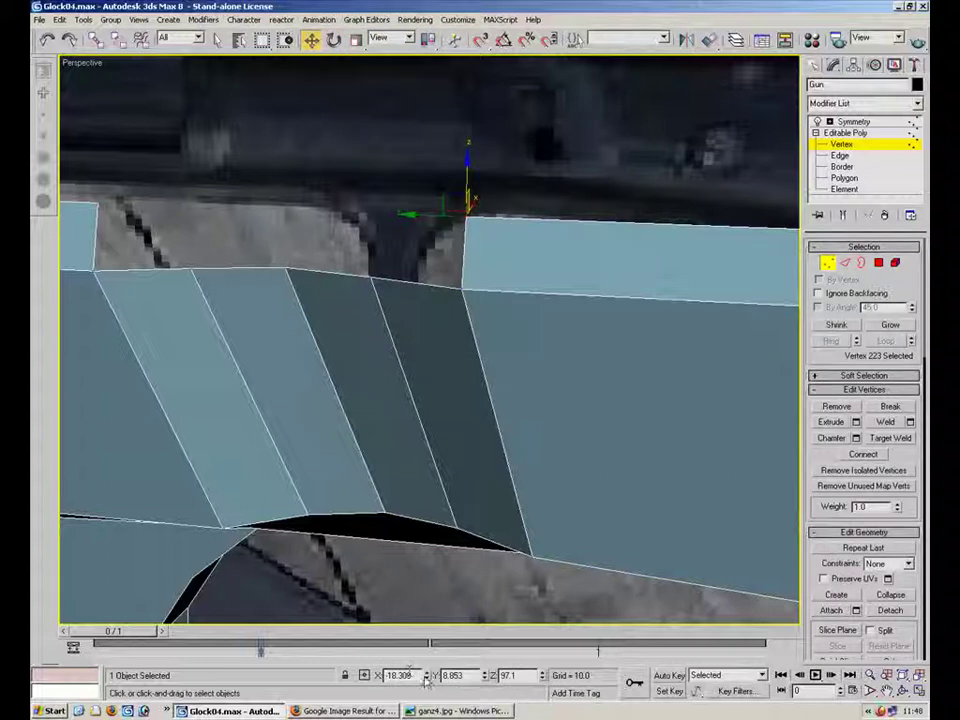
key("BackSpace")
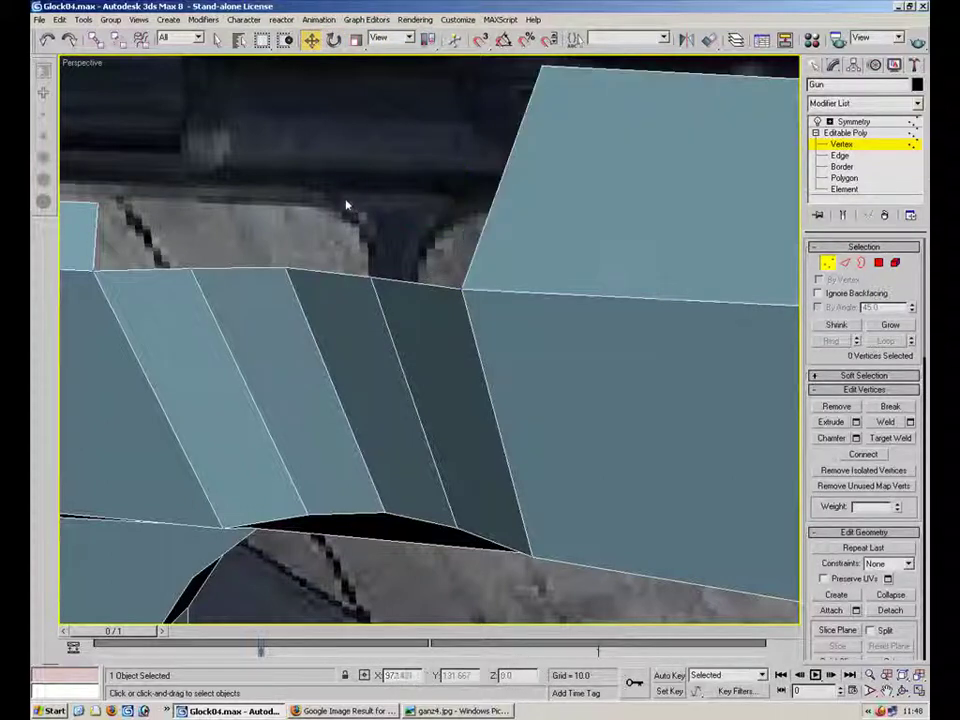
key("ctrl+z")
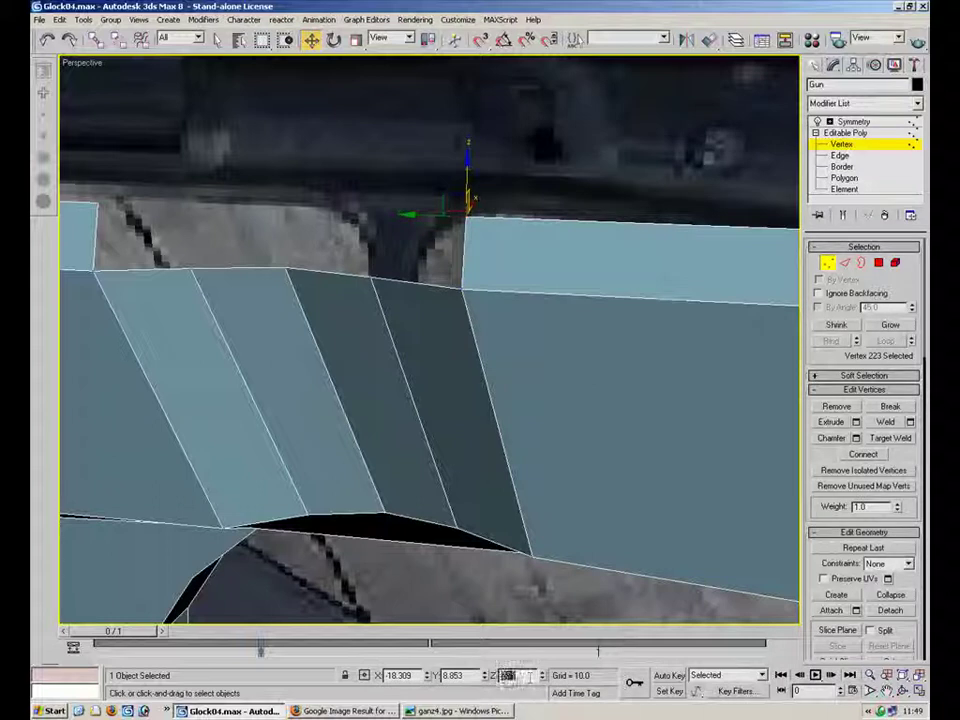
left_click(350, 220)
Set the X coordinate of the upper front vertex of the strip's rear section to -17.833, copied from the welded rear corner vertex.
middle_click_drag(422, 251, 321, 246)
scroll(321, 246, "down", 5)
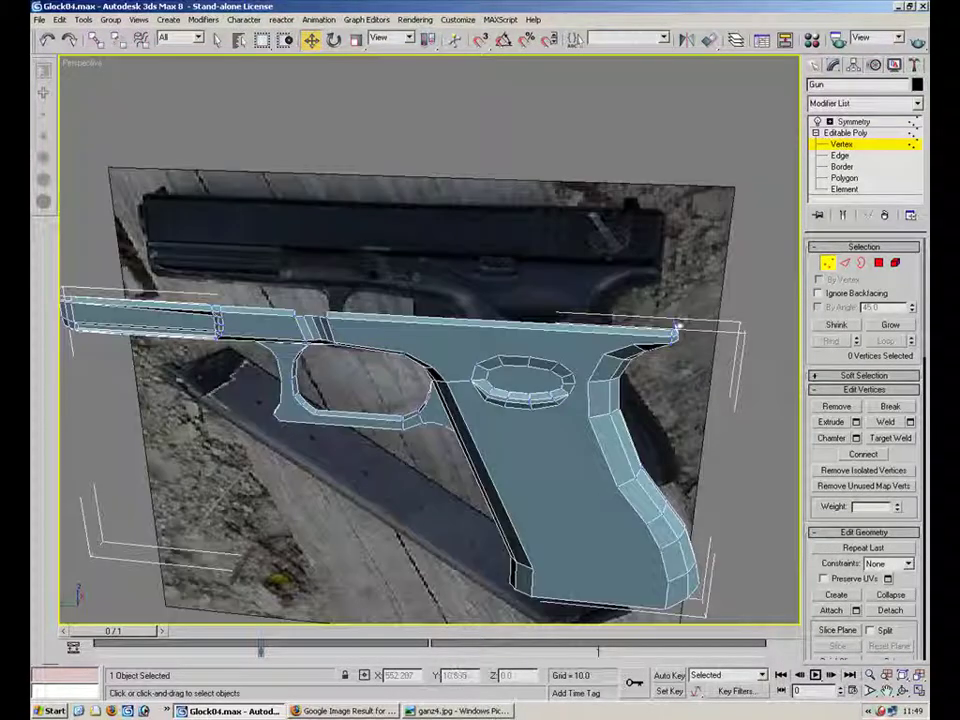
middle_click_drag(668, 327, 613, 313, "alt")
scroll(548, 230, "up", 5)
middle_click_drag(497, 83, 519, 140, "alt")
left_click_drag(535, 141, 505, 175)
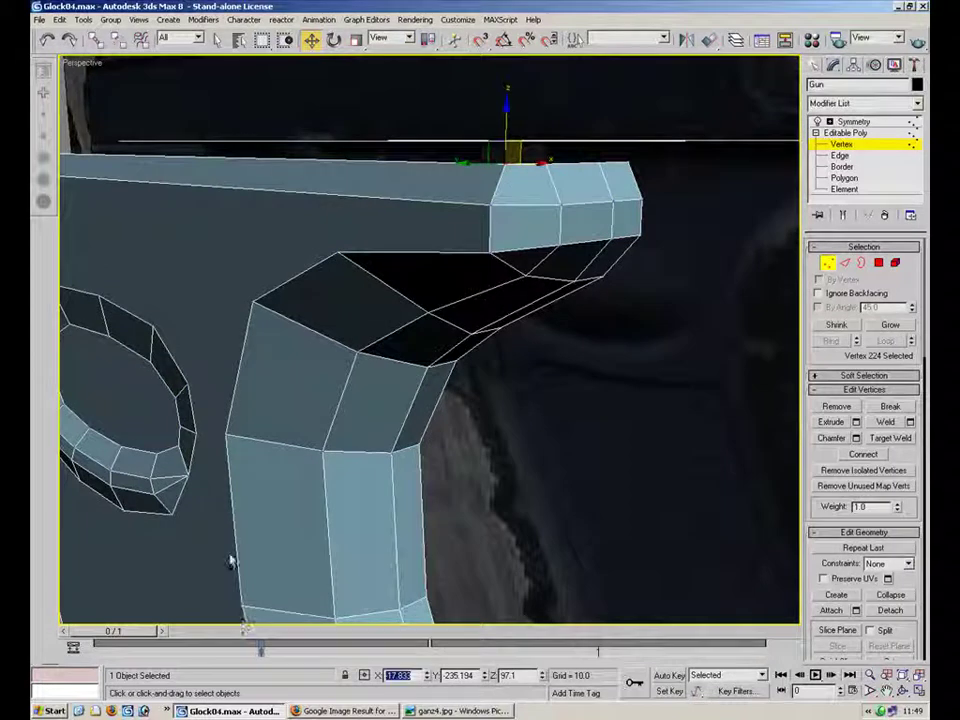
scroll(317, 291, "down", 4)
middle_click_drag(317, 291, 641, 364)
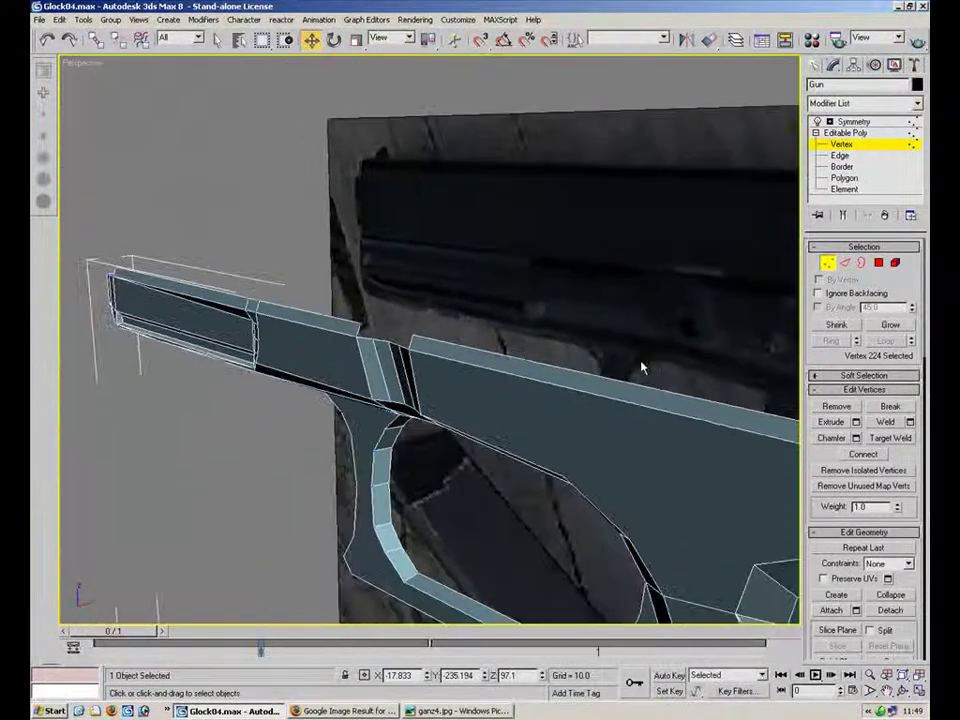
scroll(455, 300, "up", 2)
left_click(404, 320)
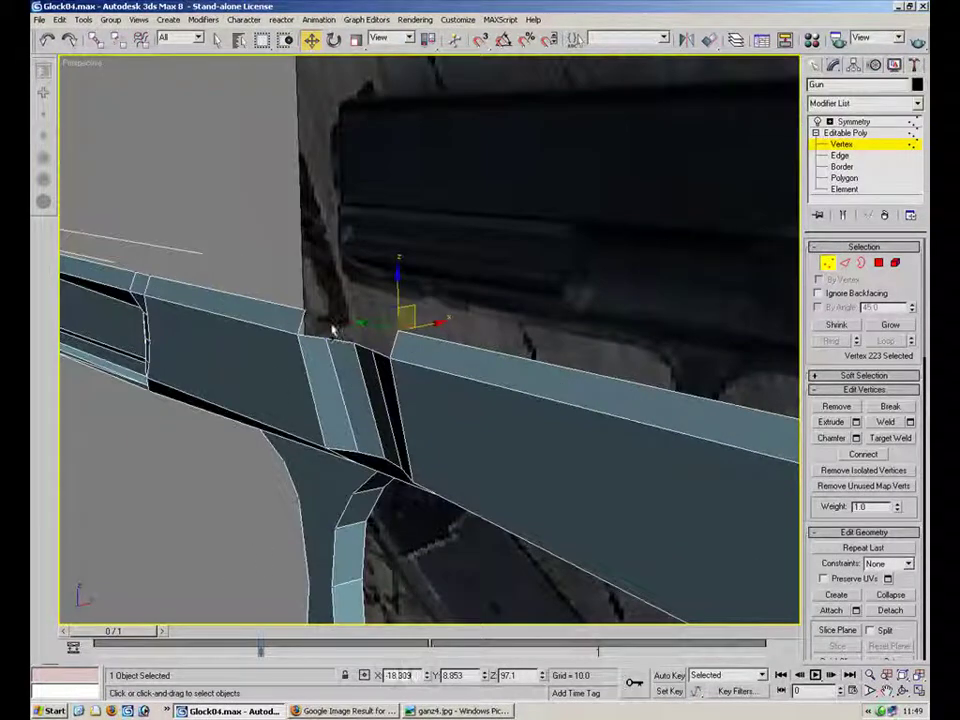
Set the X coordinate of the upper vertices along the strip's front section to -17.833, one vertex at a time.
left_click(303, 305)
left_click(287, 255)
middle_click_drag(201, 275, 333, 307, "alt")
left_click(368, 305)
left_click(300, 305, "ctrl")
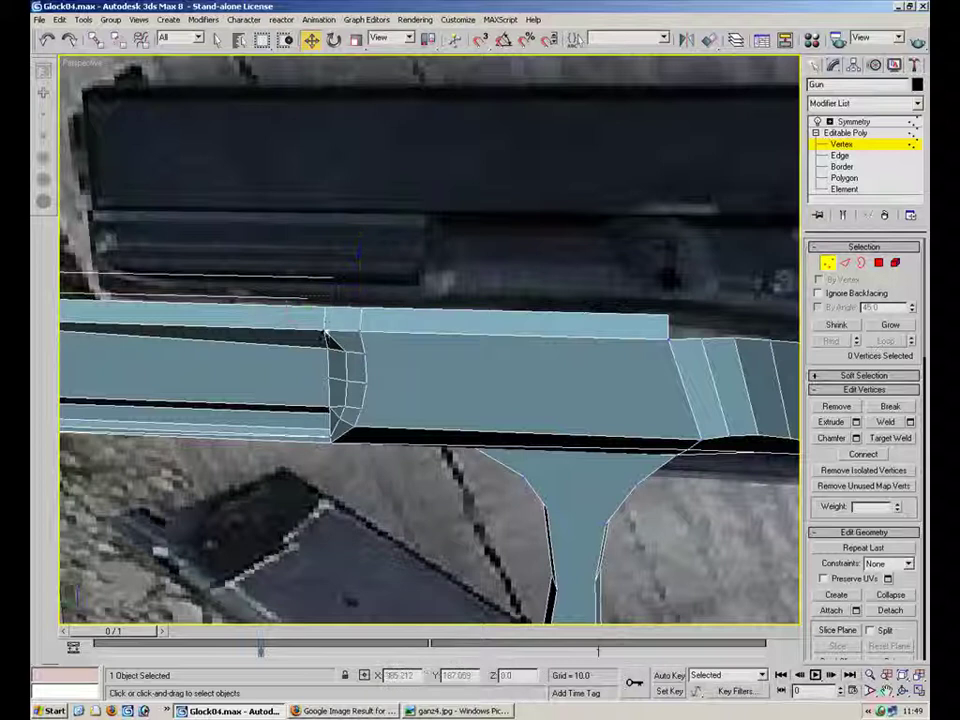
middle_click_drag(279, 253, 328, 336, "alt")
left_click(340, 306)
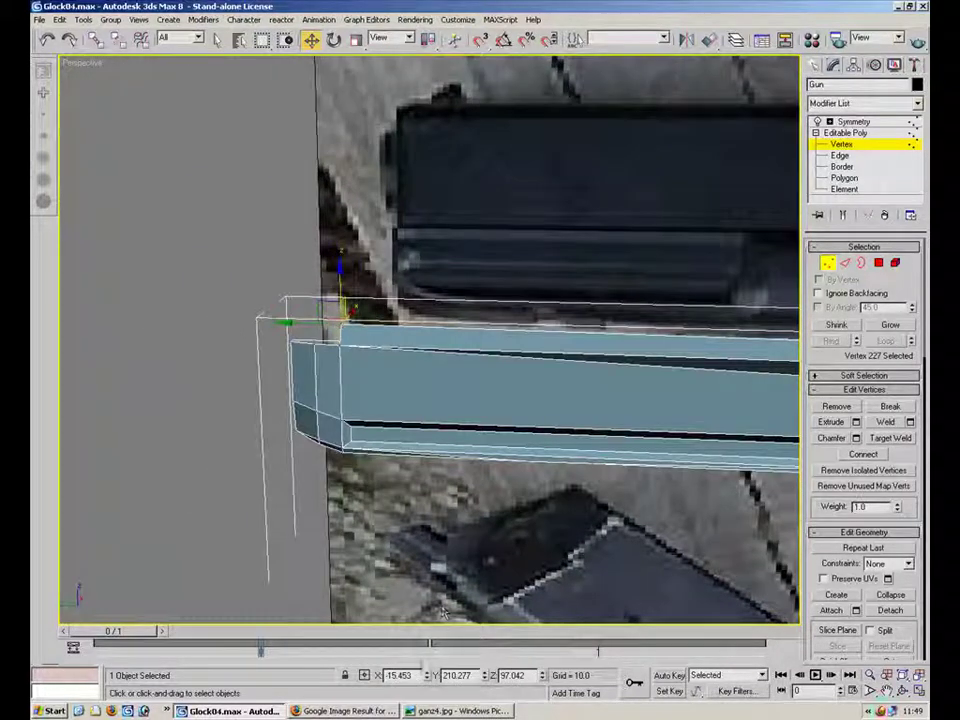
Try to extend the strip's rear end edge around the frame's rear corner by extruding it in several segments.
middle_click_drag(364, 253, 410, 235, "alt")
scroll(410, 235, "up", 3)
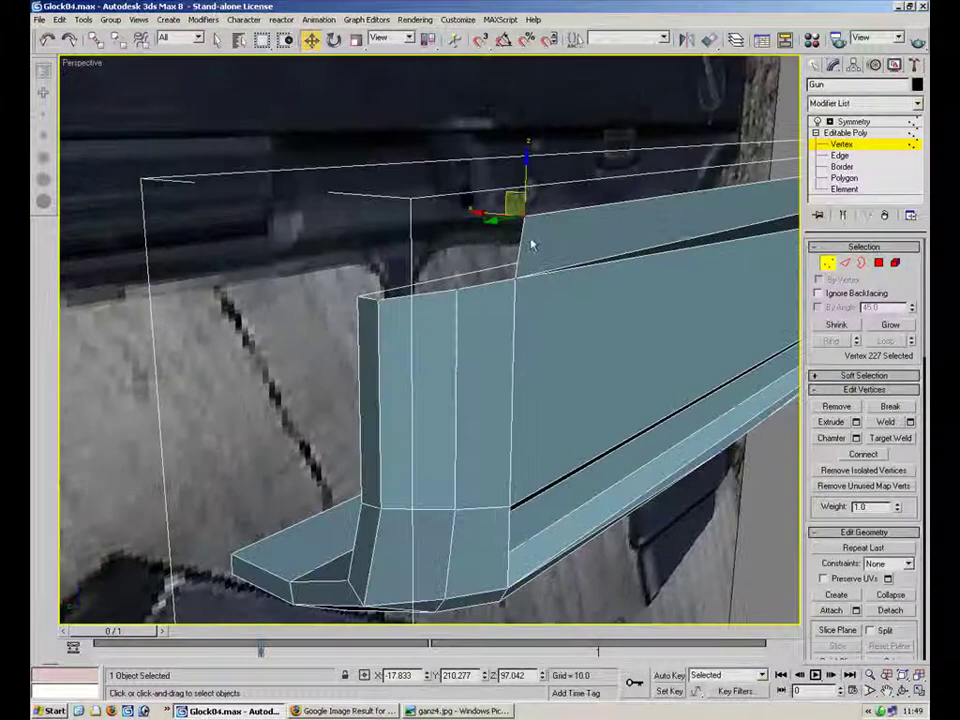
middle_click_drag(568, 249, 520, 330, "alt")
key("2")
left_click(530, 270)
left_click(483, 420)
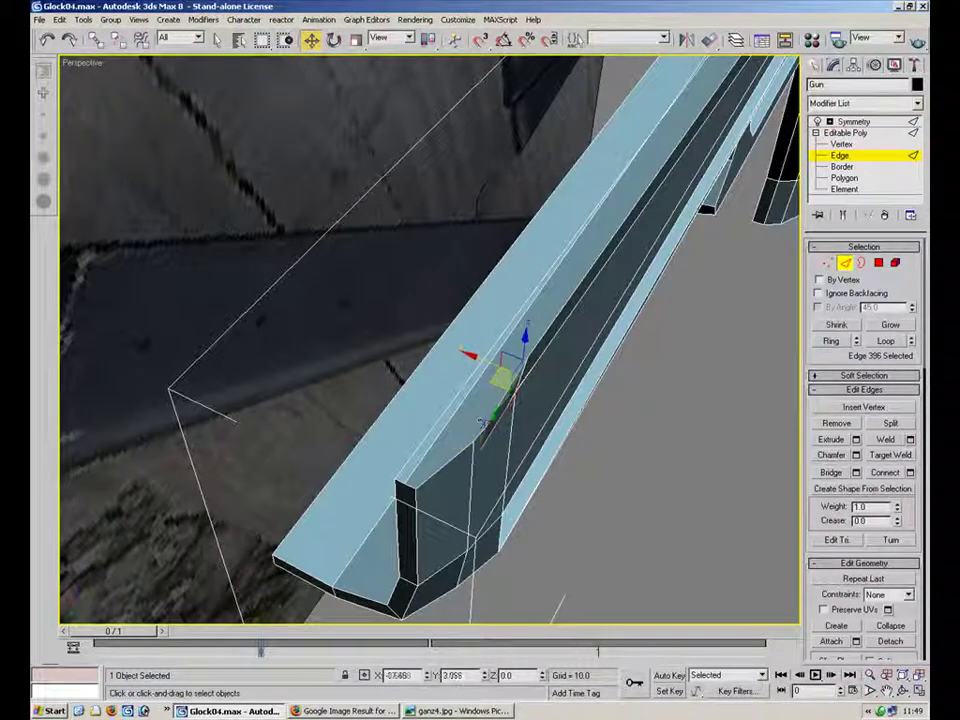
left_click_drag(483, 420, 450, 455)
left_click_drag(403, 487, 332, 447, "shift")
right_click(332, 447)
middle_click_drag(458, 403, 442, 317, "alt")
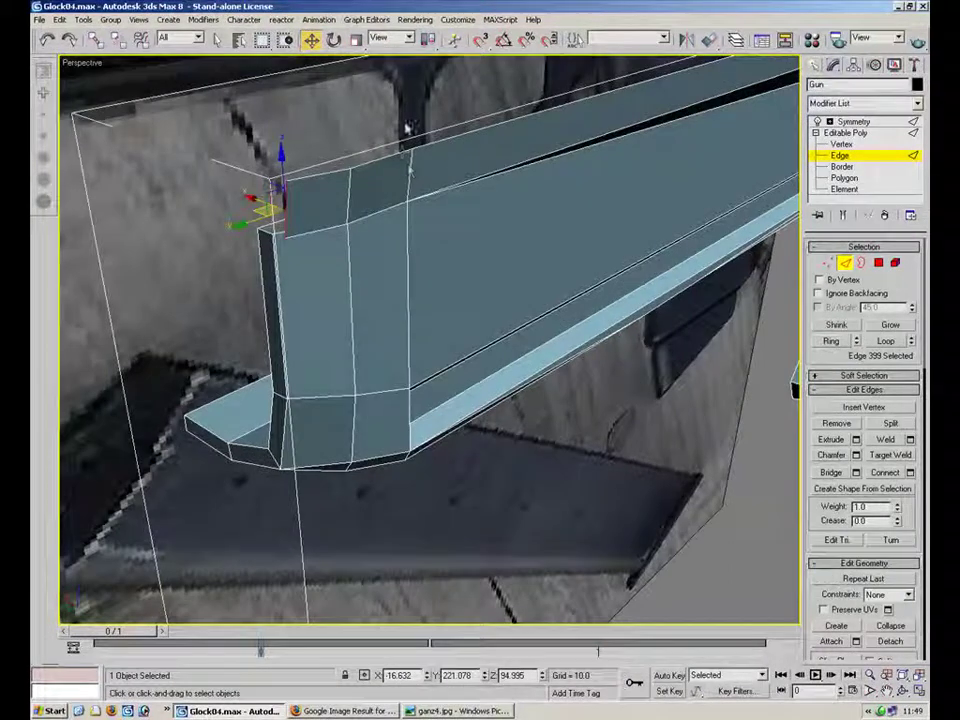
Extrude the upper edges of the frame's rear end upward to the strip's height and target-weld the new corner vertex to the strip's end vertex.
left_click(402, 152)
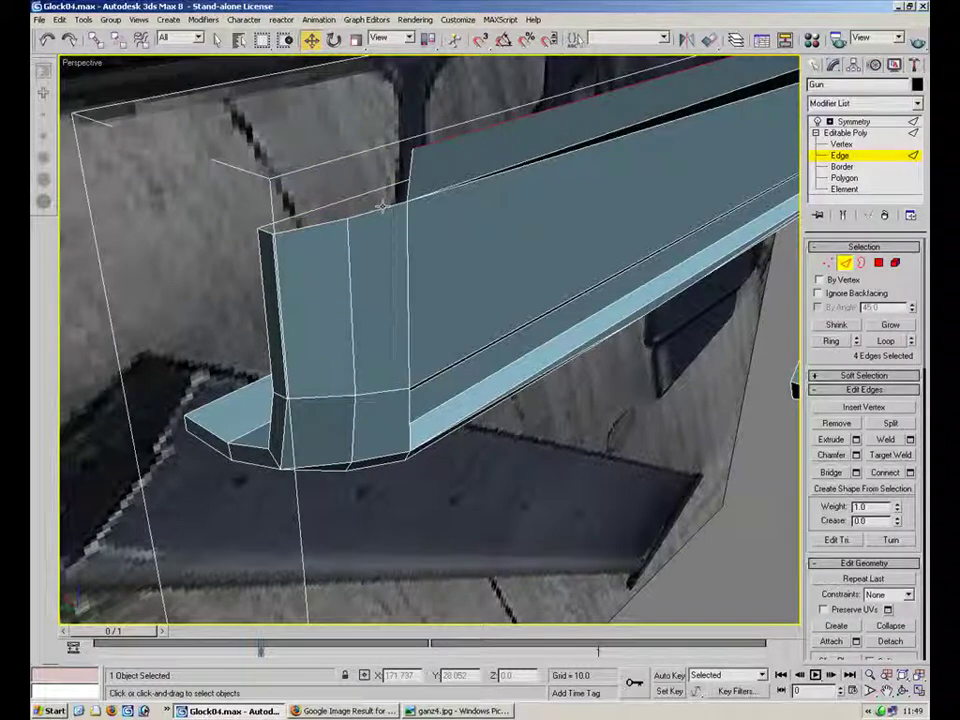
left_click(309, 227, "ctrl")
left_click(267, 231, "ctrl")
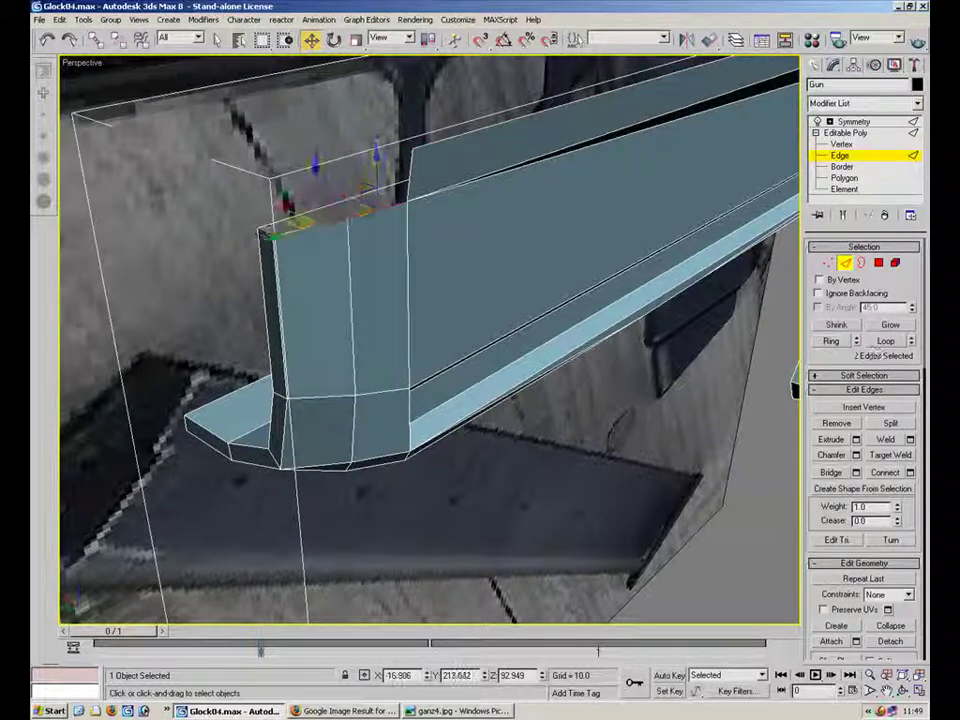
left_click_drag(303, 210, 305, 133)
left_click(828, 263)
left_click(890, 438)
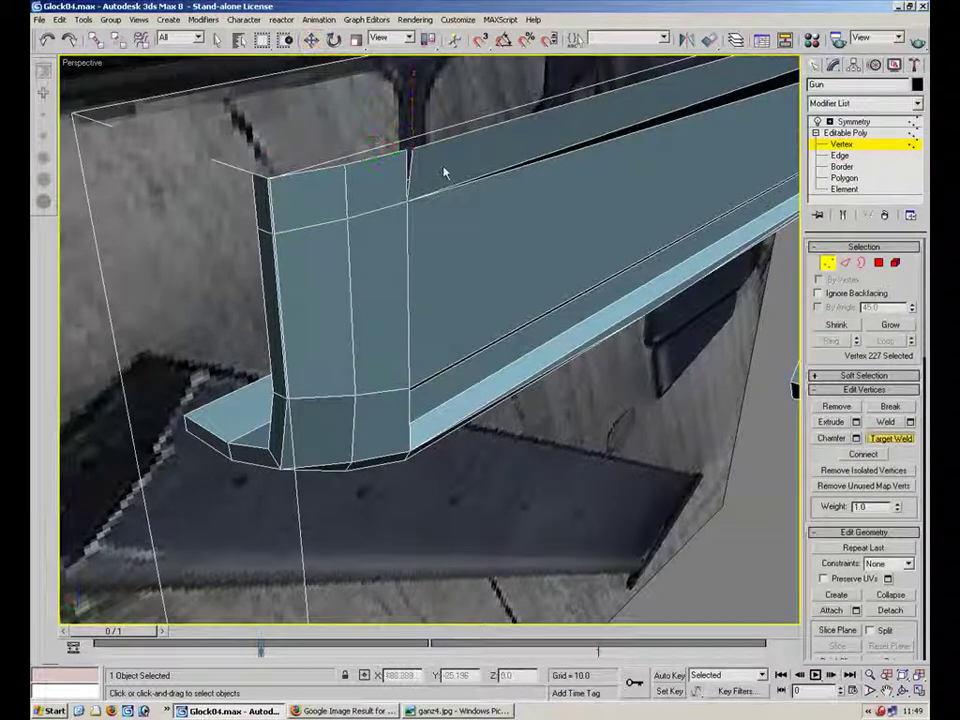
left_click(411, 148)
middle_click_drag(380, 111, 397, 188)
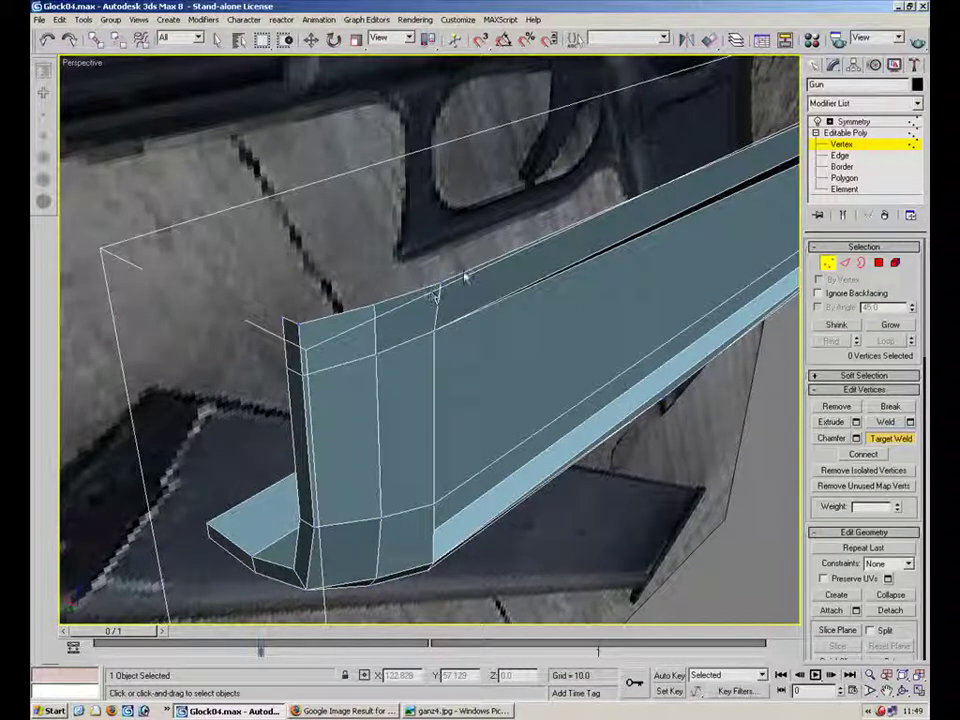
Set the Z coordinate of the three other upper vertices of the rear end to 97.042, copied from the welded corner vertex.
key("w")
left_click(440, 292)
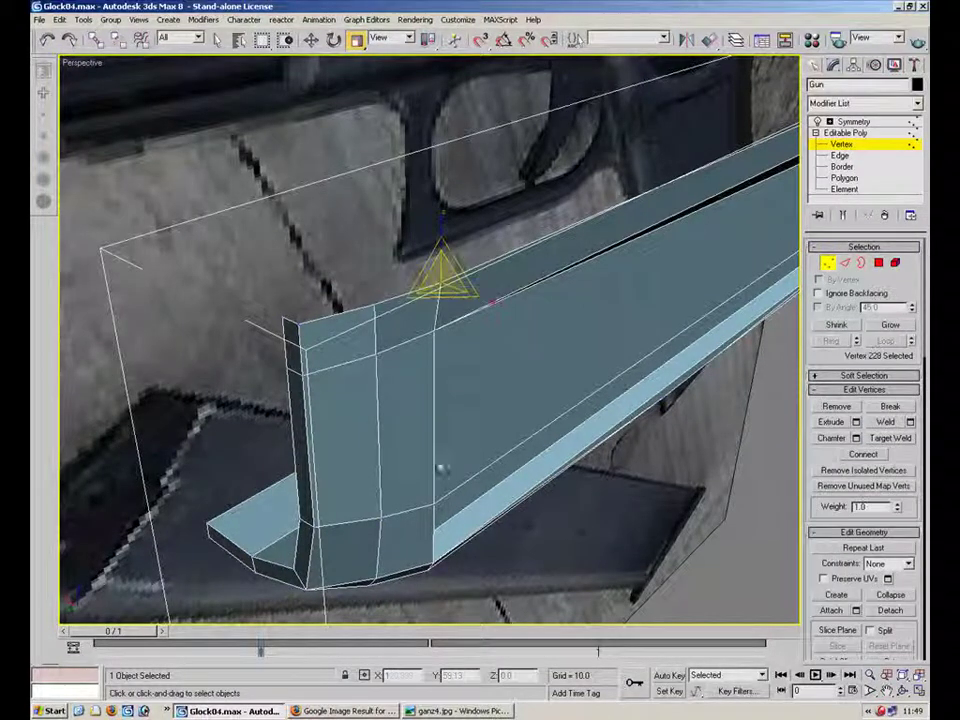
left_click(310, 42)
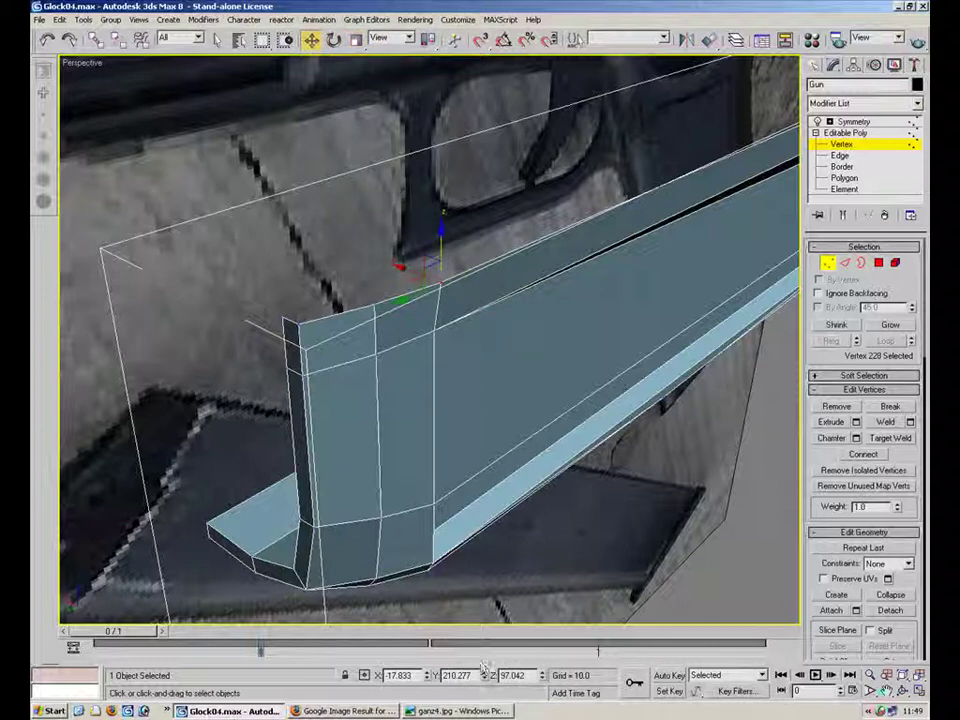
middle_click_drag(440, 232, 381, 197, "alt")
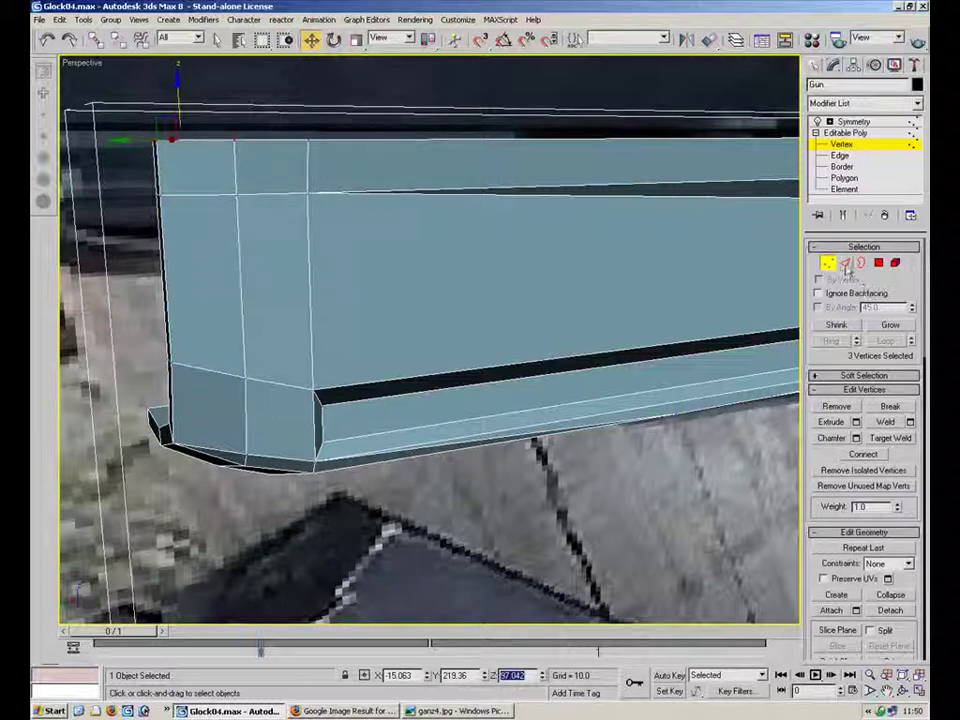
Extrude the long upper edge of the frame's inner side wall upward to add a narrow inner strip.
left_click(845, 263)
left_click(426, 138)
middle_click_drag(426, 154, 493, 273, "alt")
left_click(493, 273)
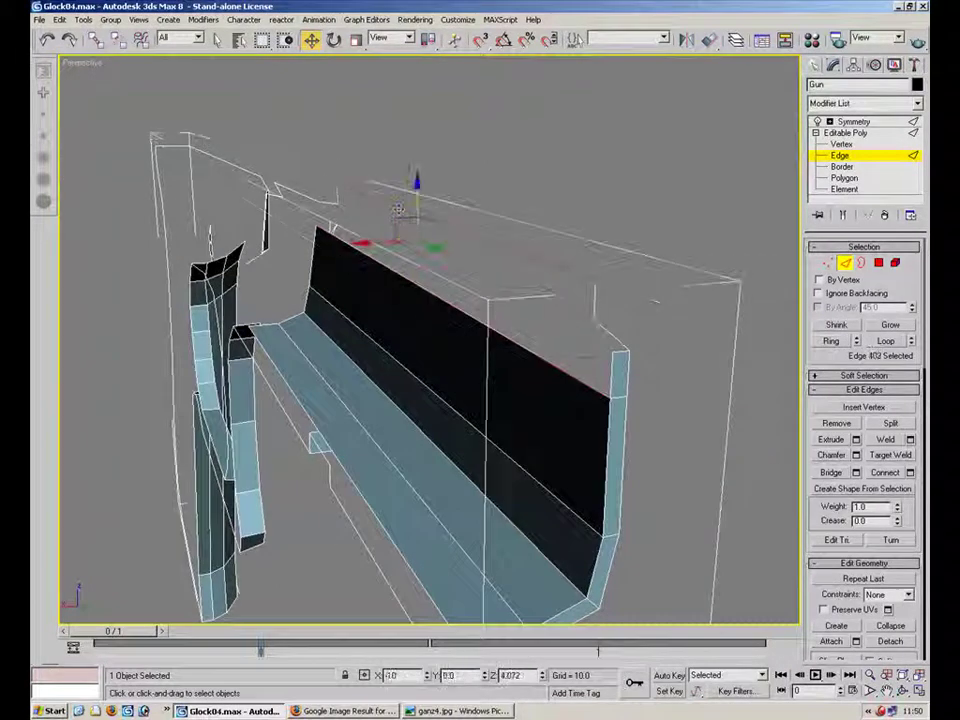
left_click(487, 308)
mouse_move(400, 236)
left_mouse_down("shift")
mouse_move(400, 211)
mouse_move(400, 220)
left_mouse_up("shift")
Target-weld the inner strip's near vertex to the rear end's upper corner and set its far vertex's Z coordinate to 97.042.
key("1")
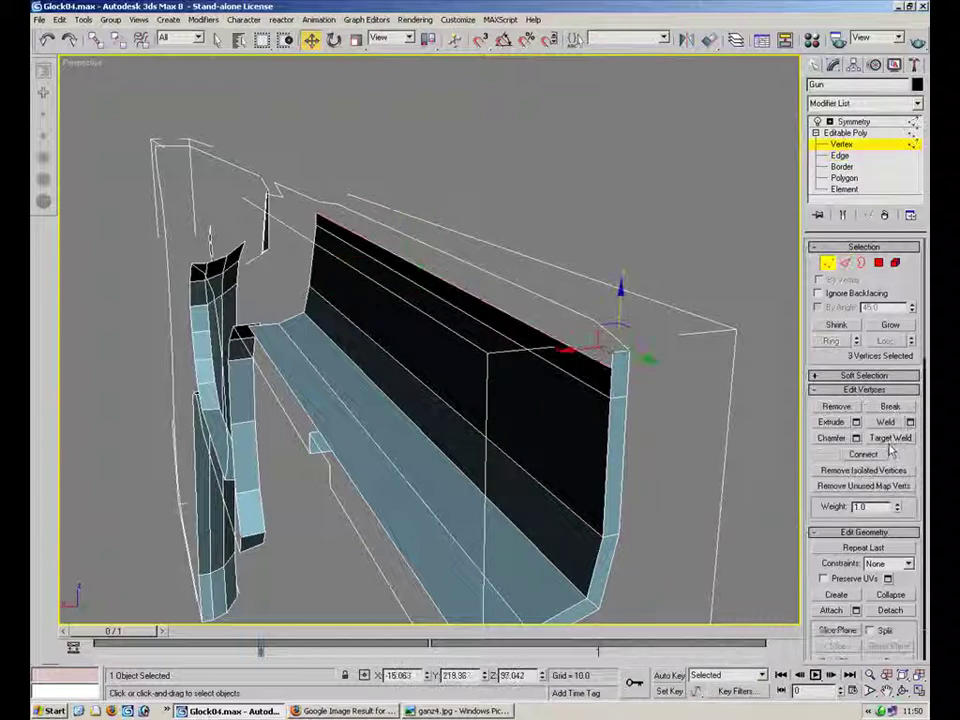
left_click(887, 439)
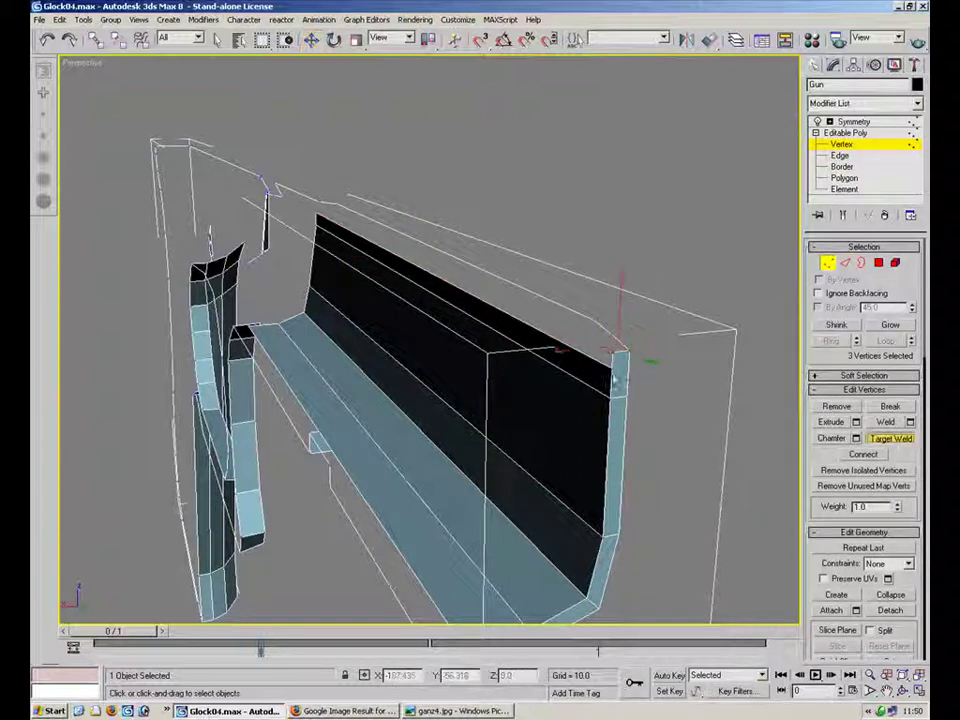
left_click(611, 352)
key("w")
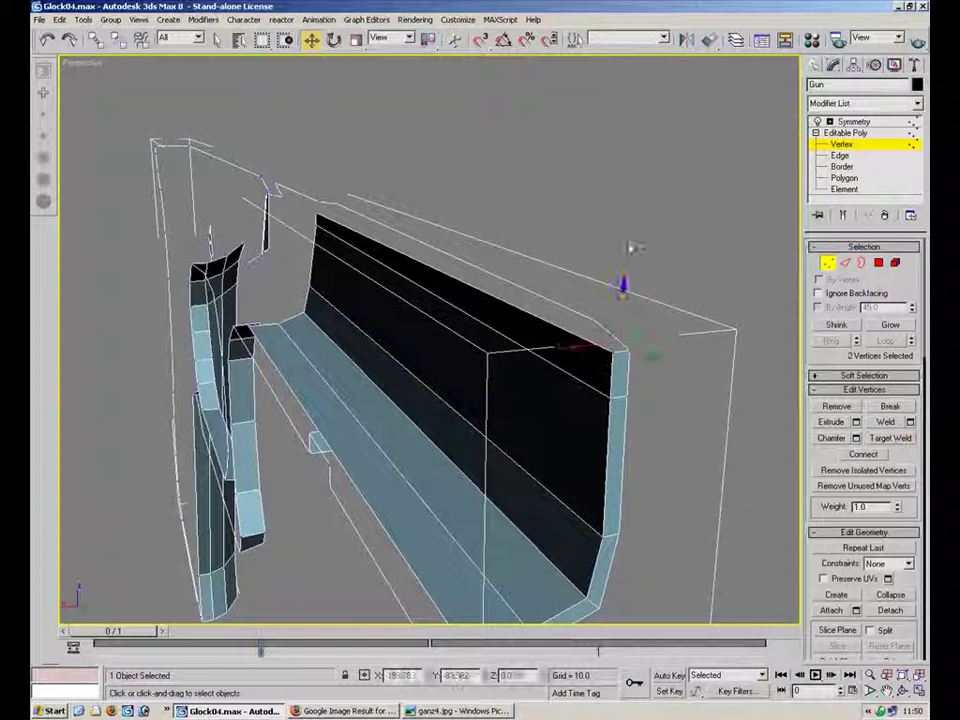
left_click(319, 214)
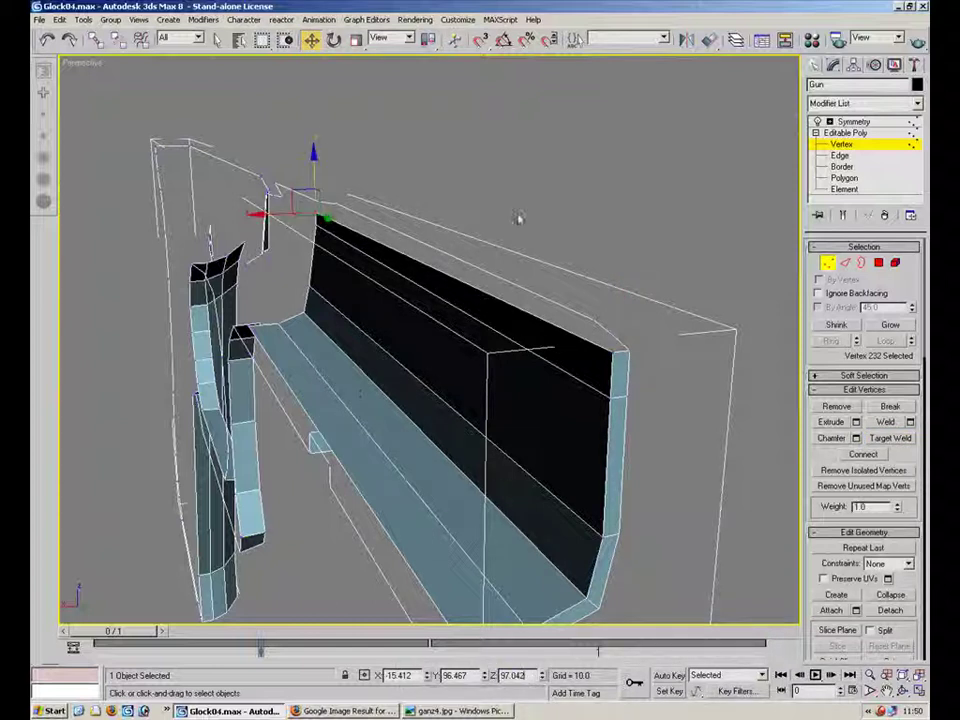
key("Return")
Create a top polygon closing the gap between the inner strip and the outer strip, and inspect it on the mirrored model.
middle_click_drag(521, 144, 290, 189, "alt")
key("4")
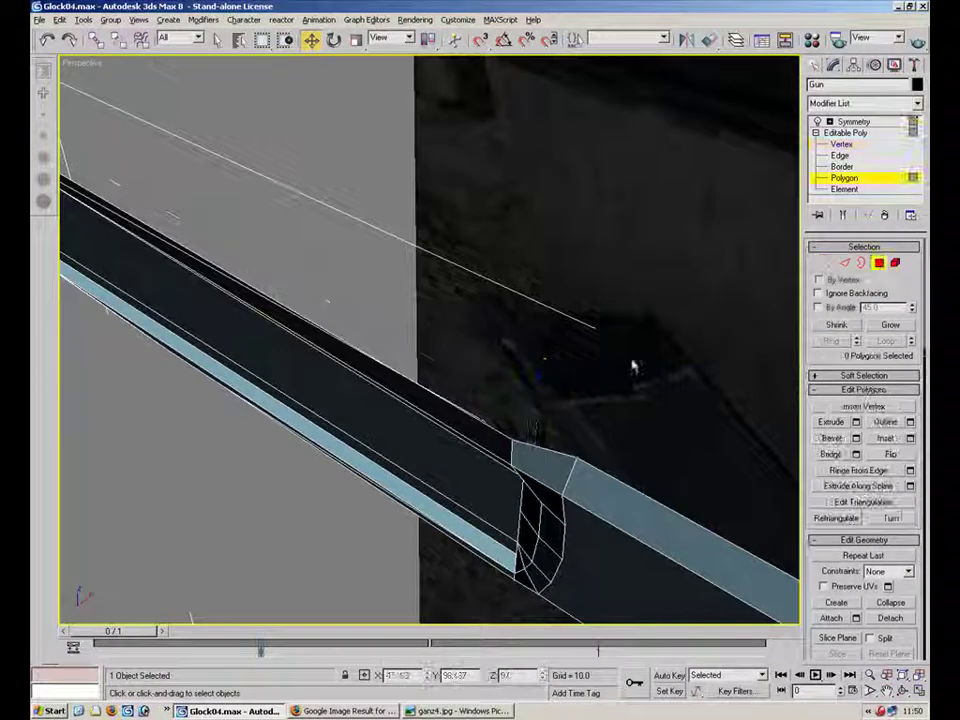
middle_click_drag(491, 295, 621, 328, "alt")
left_click(836, 603)
middle_click_drag(422, 250, 561, 324)
scroll(580, 334, "down", 2)
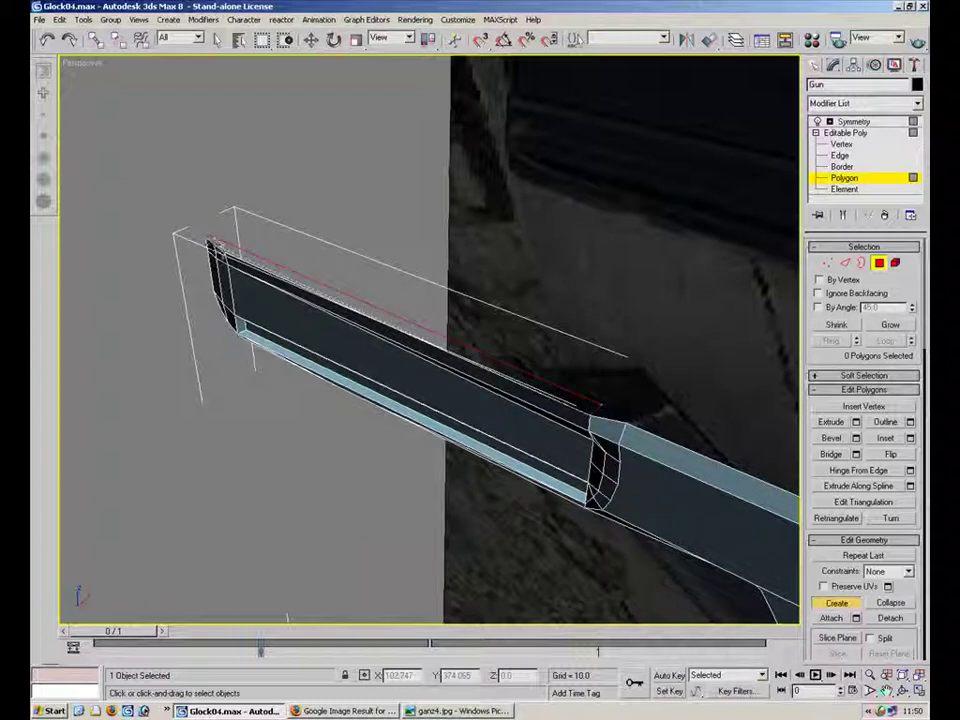
left_click(880, 265)
left_click(667, 352)
mouse_move(514, 306)
middle_mouse_down("alt")
mouse_move(478, 268)
mouse_move(444, 262)
mouse_move(469, 277)
mouse_move(255, 150)
mouse_move(332, 154)
mouse_move(621, 261)
mouse_move(336, 231)
mouse_move(298, 206)
mouse_move(523, 296)
mouse_move(497, 289)
mouse_move(520, 330)
mouse_move(506, 298)
middle_mouse_up("alt")
left_click(340, 244)
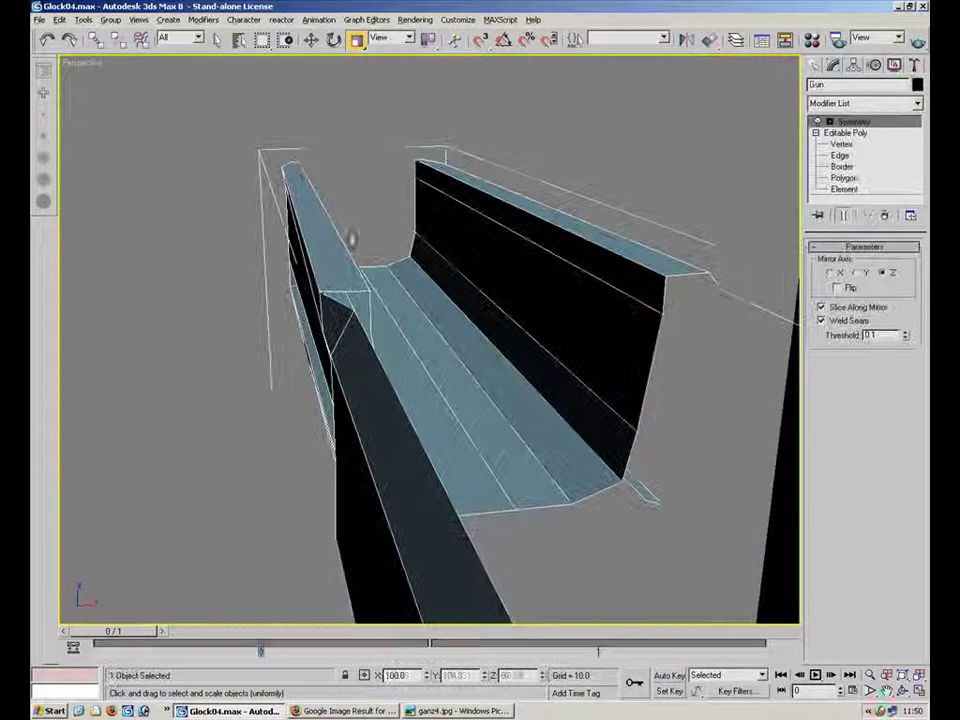
middle_click_drag(396, 216, 469, 210, "alt")
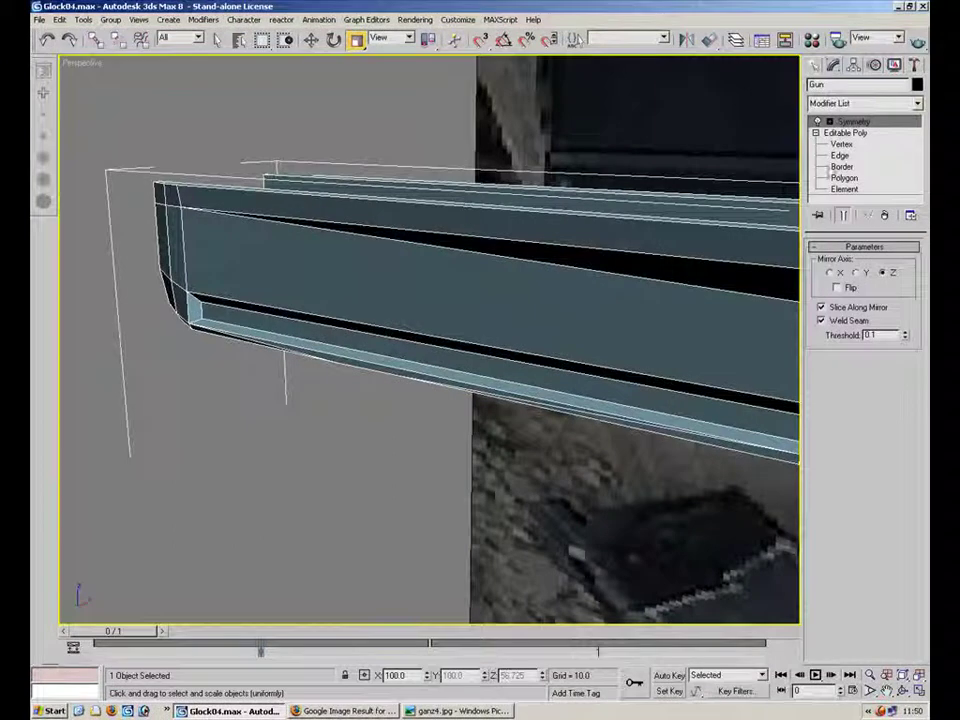
Move the outer strip's long upper edge sideways to about X -19.
left_click(841, 144)
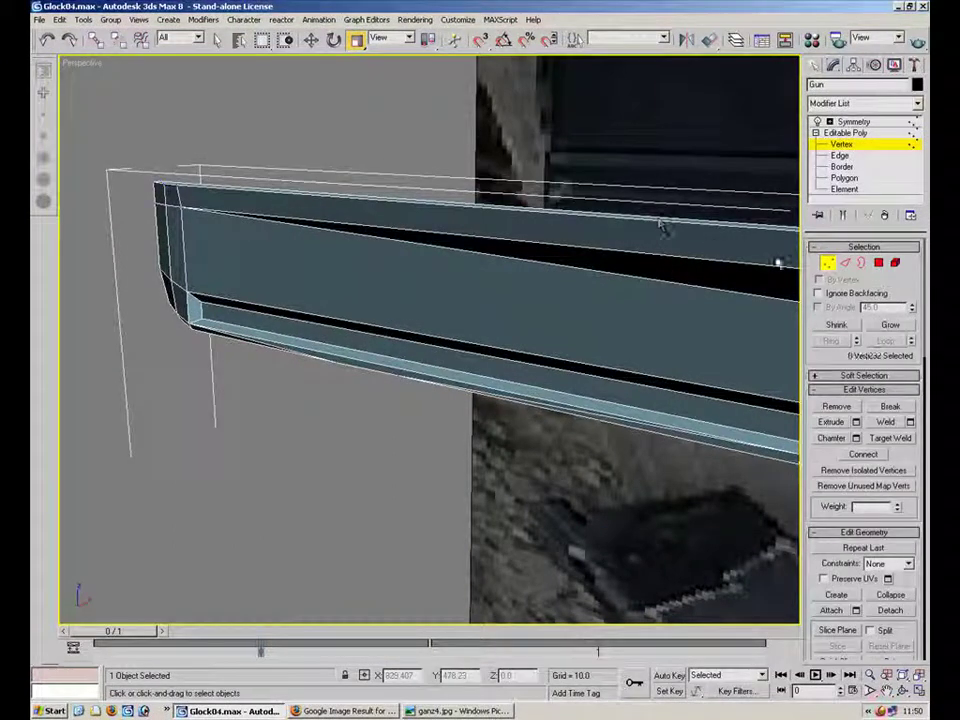
key("2")
middle_click_drag(750, 229, 641, 126, "alt")
left_click(312, 42)
middle_click_drag(409, 386, 387, 308)
left_click_drag(355, 116, 368, 118)
middle_click_drag(375, 150, 546, 427, "alt")
middle_click_drag(460, 160, 510, 86, "alt")
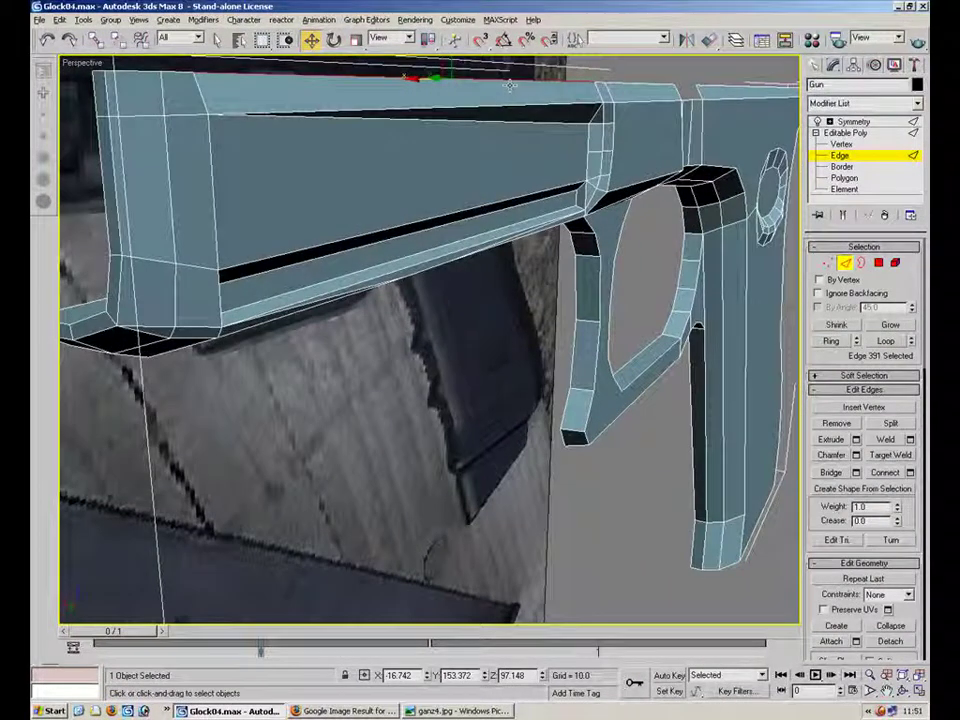
middle_click_drag(514, 92, 491, 332, "alt")
Check the reference photo ganz4.jpg, and delete the rear section's outer strip polygon and the side panel polygon below it.
left_click(448, 711)
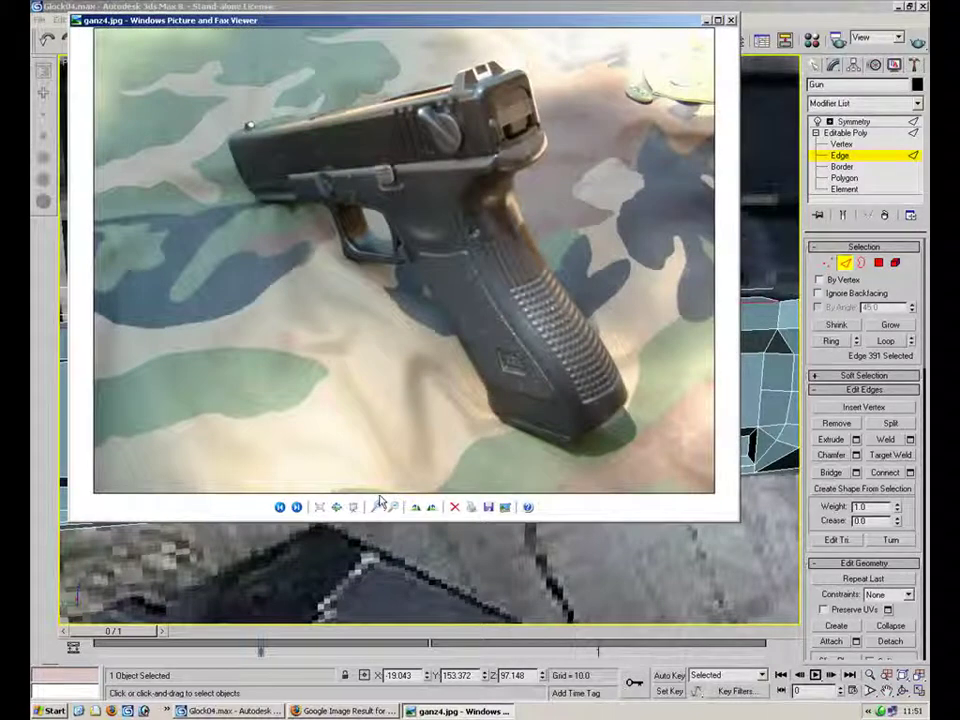
left_click(706, 20)
left_click(878, 262)
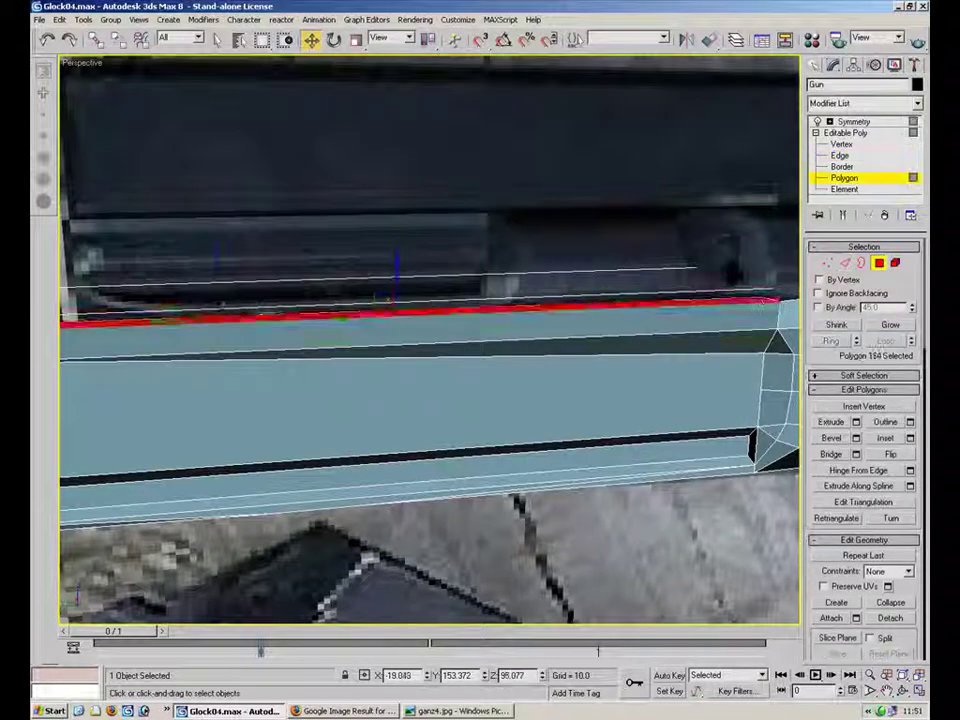
left_click(702, 319)
key("Delete")
middle_click_drag(534, 308, 592, 276, "alt")
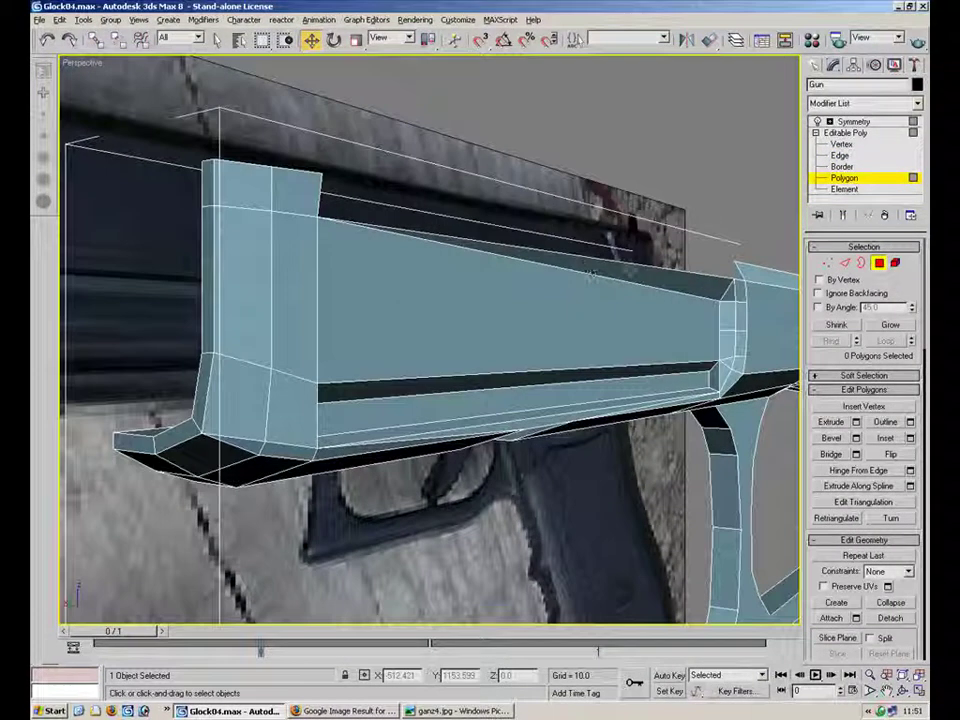
left_click(637, 274)
key("Delete")
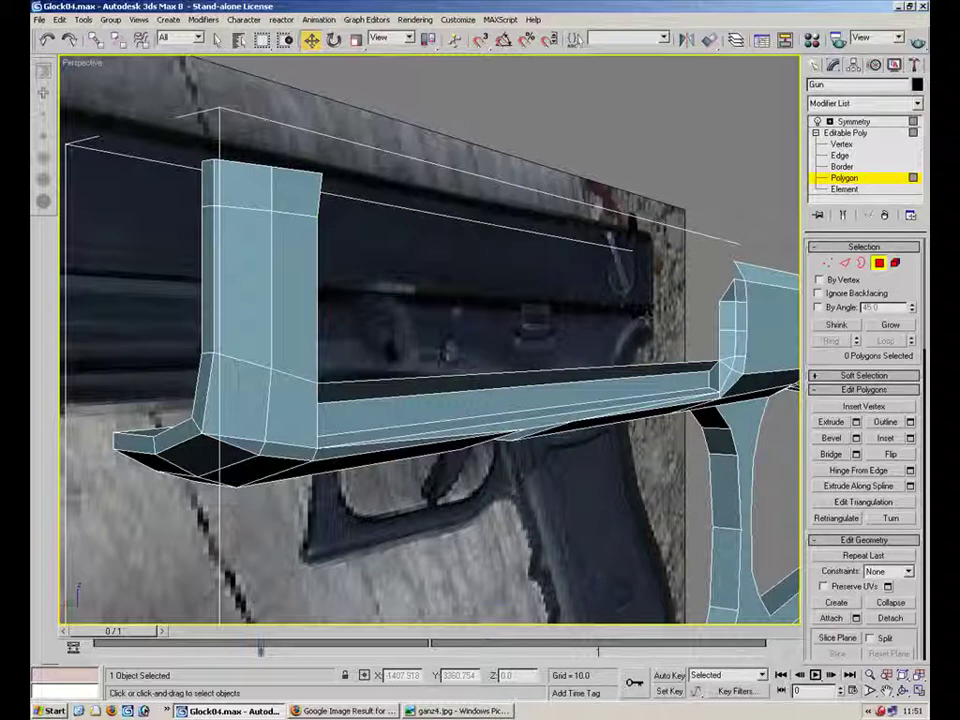
Create a new side panel polygon between the rear end column and the next section, reaching up to that section's upper corner vertex.
left_click(836, 602)
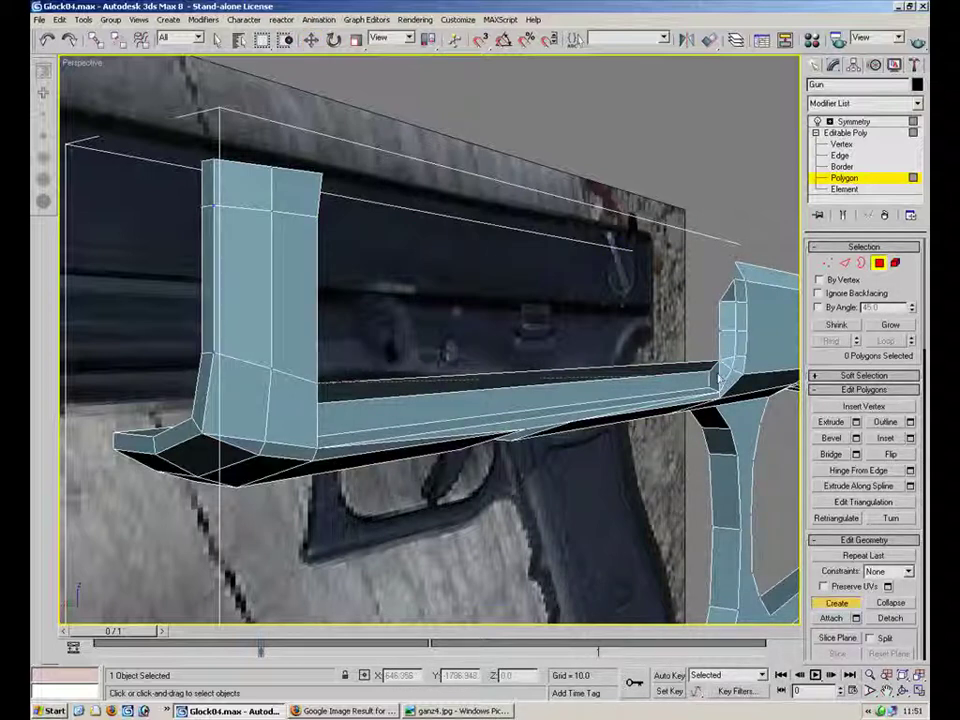
left_click(719, 356)
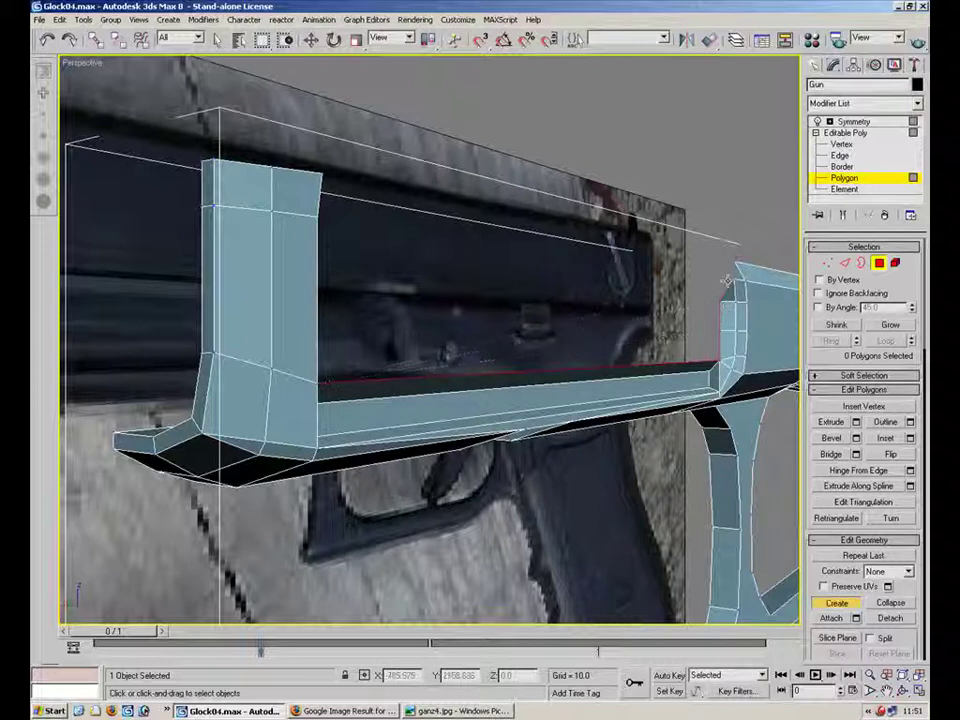
left_click(319, 218)
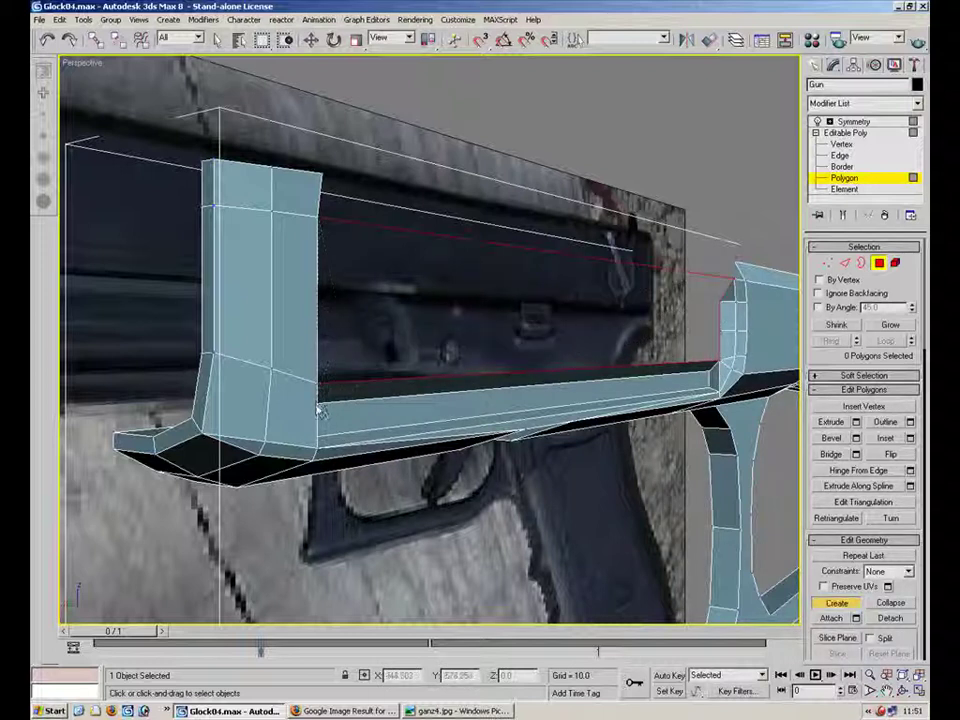
left_click(320, 384)
middle_click_drag(321, 392, 422, 293, "alt")
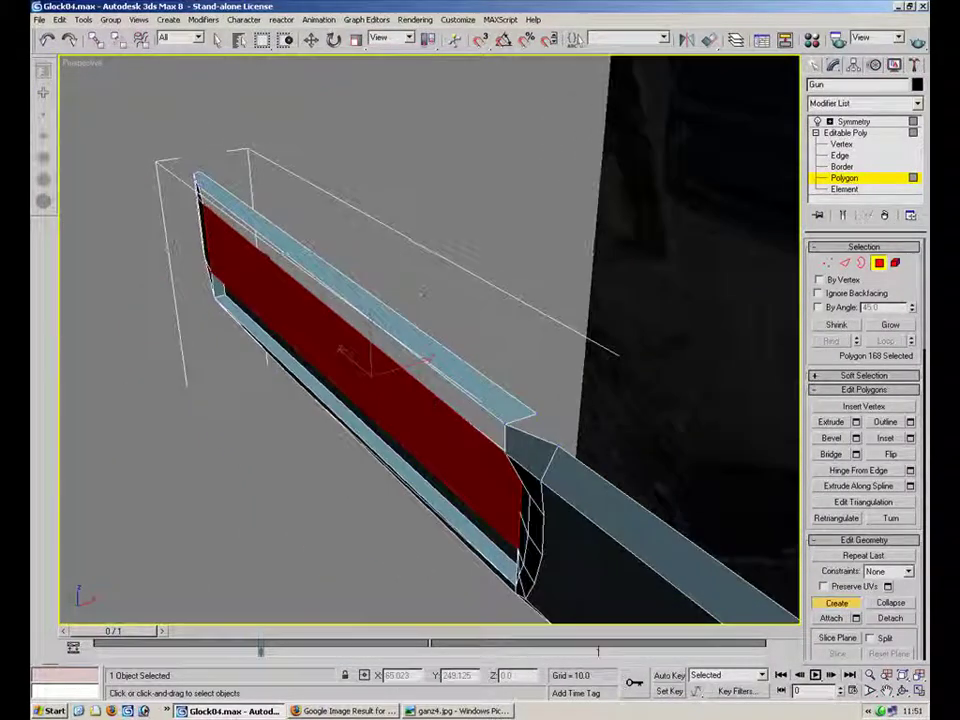
Move the outer long edge of the top polygon inward so it sits inset from the side panel.
key("2")
key("w")
middle_click_drag(478, 397, 609, 336, "alt")
middle_click_drag(610, 283, 381, 322, "alt")
left_click_drag(352, 305, 361, 297)
middle_click_drag(361, 297, 450, 274, "alt")
middle_click_drag(596, 399, 655, 461, "alt")
middle_click_drag(700, 290, 671, 317, "alt")
key("1")
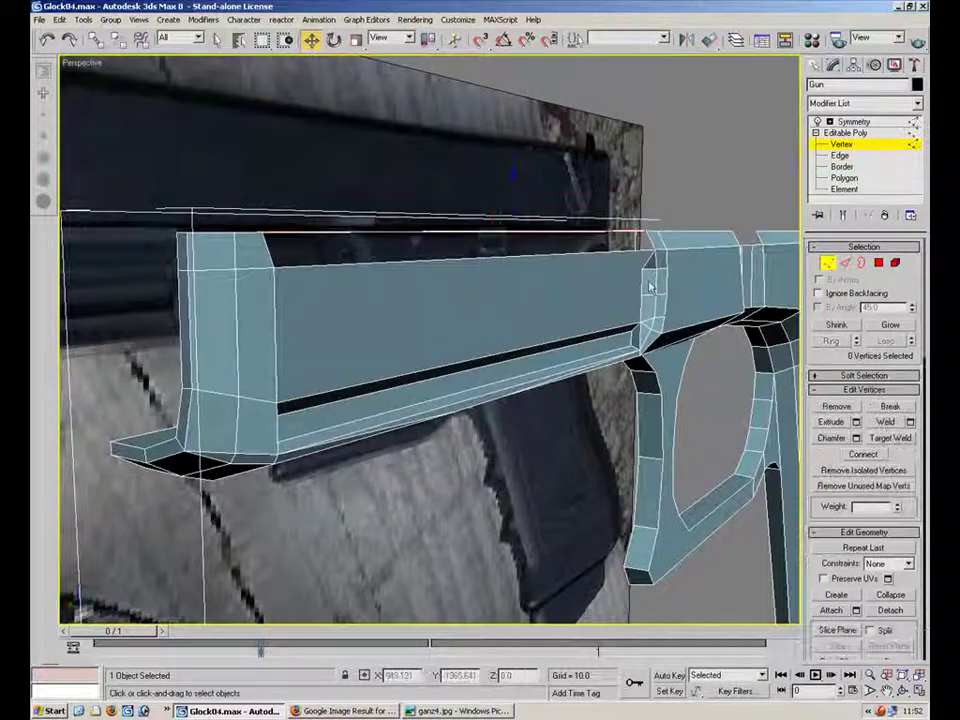
Try to connect the side panel's two upper end vertices, and undo the vertex creation attempt.
left_click(638, 262)
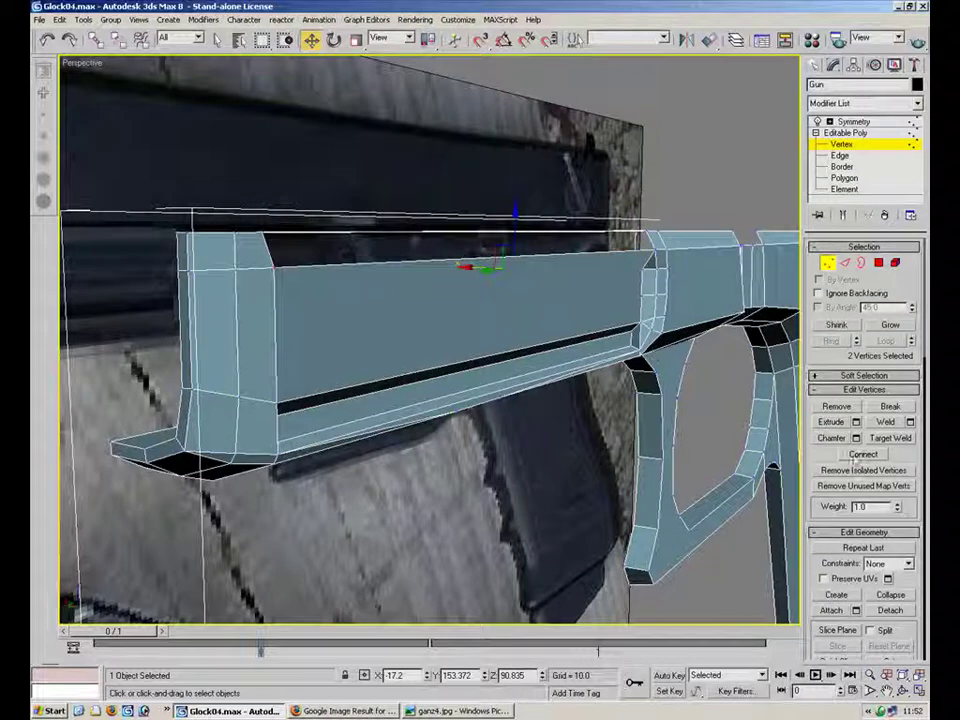
middle_click_drag(711, 399, 569, 356, "alt")
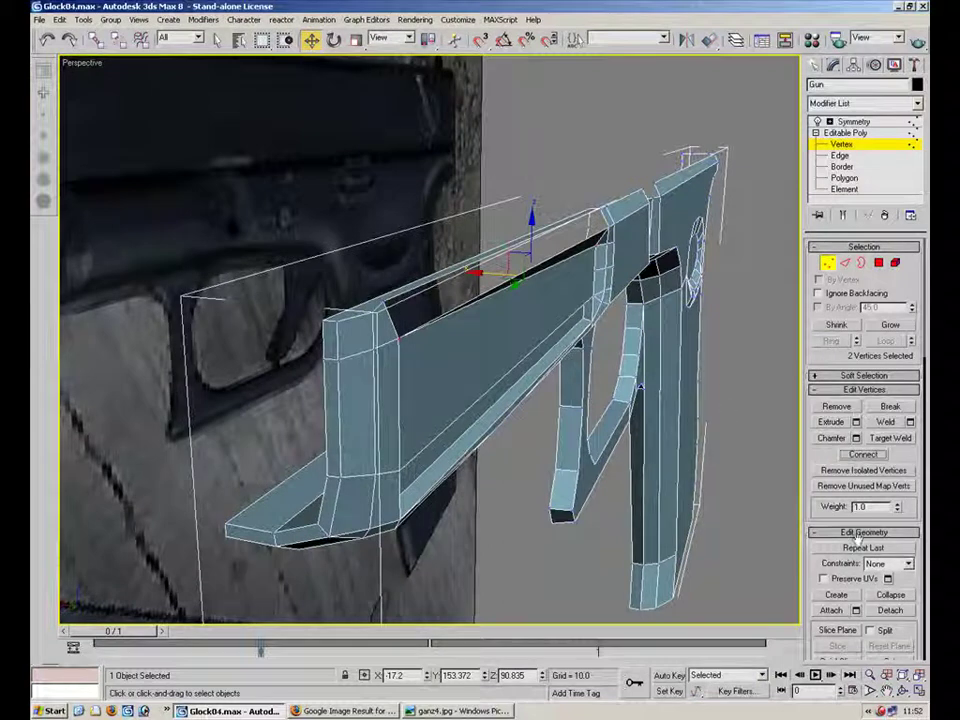
left_click(850, 594)
left_click(397, 338)
key("ctrl+z")
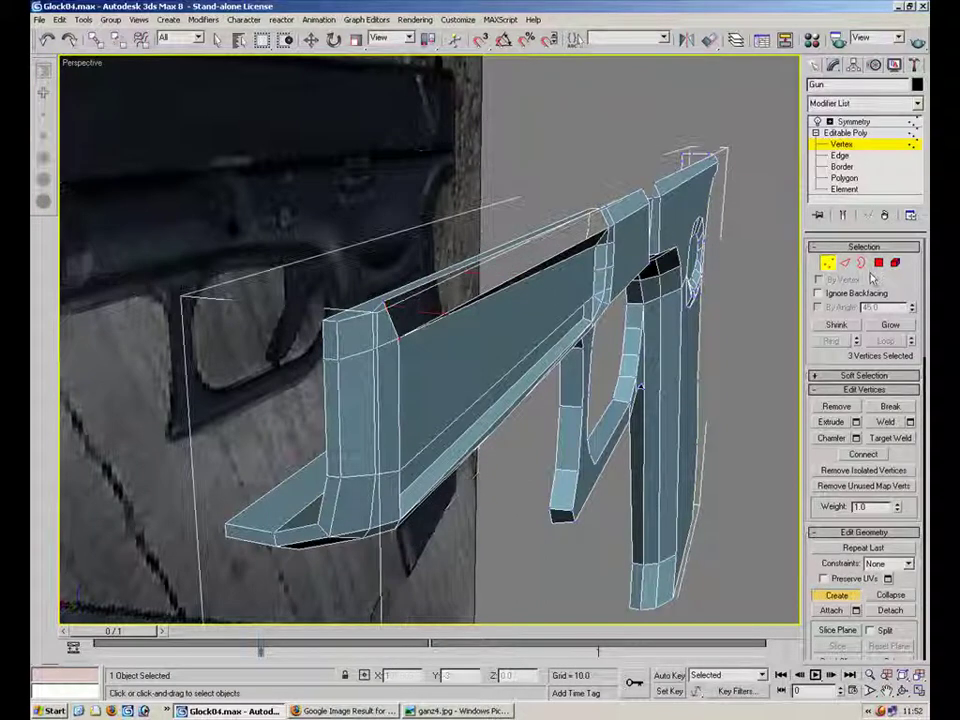
Create a polygon closing the gap between the top strip's outer edge and the upper edge of the side panel.
left_click(879, 263)
left_click(836, 602)
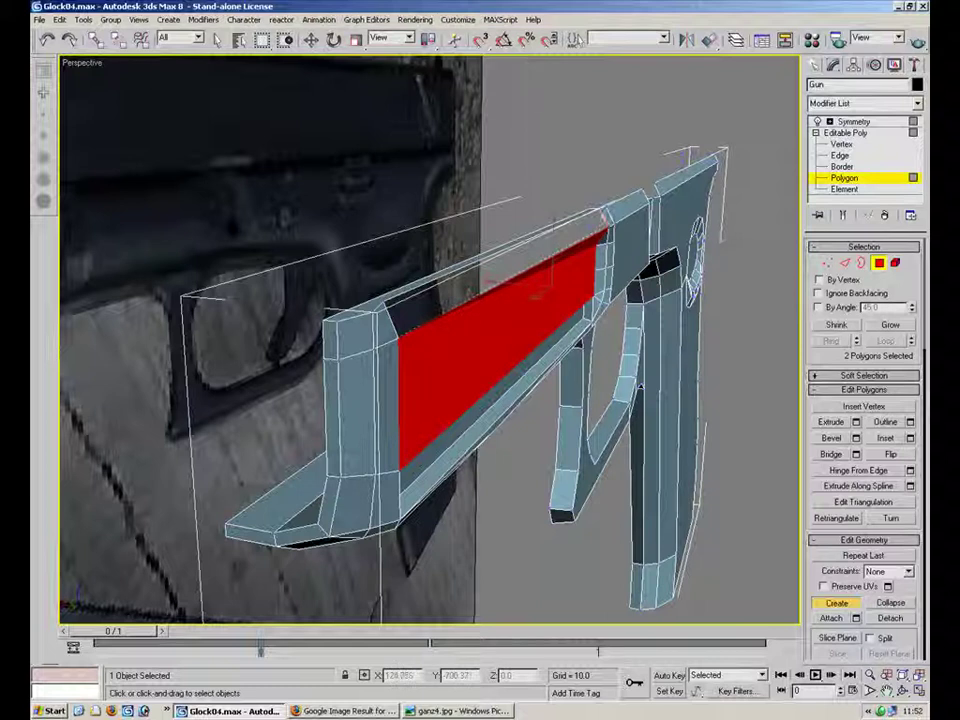
left_click(387, 301)
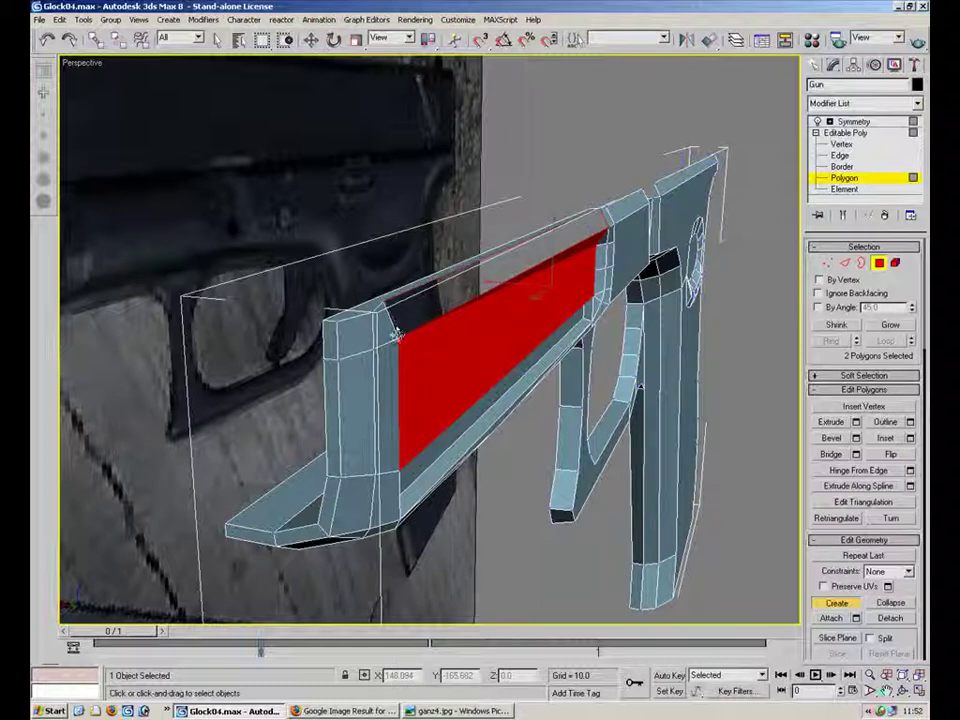
left_click(398, 338)
Adjust the top face's vertex near the end column along X, and deselect the gun.
middle_click_drag(542, 325, 591, 324, "alt")
key("1")
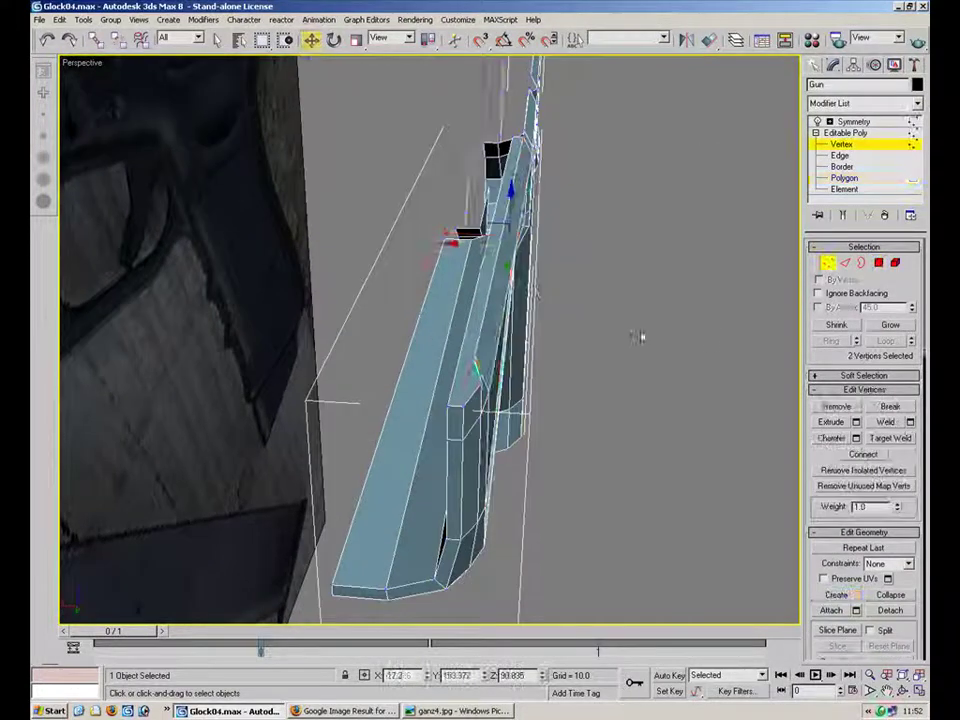
middle_click_drag(633, 381, 580, 355, "alt")
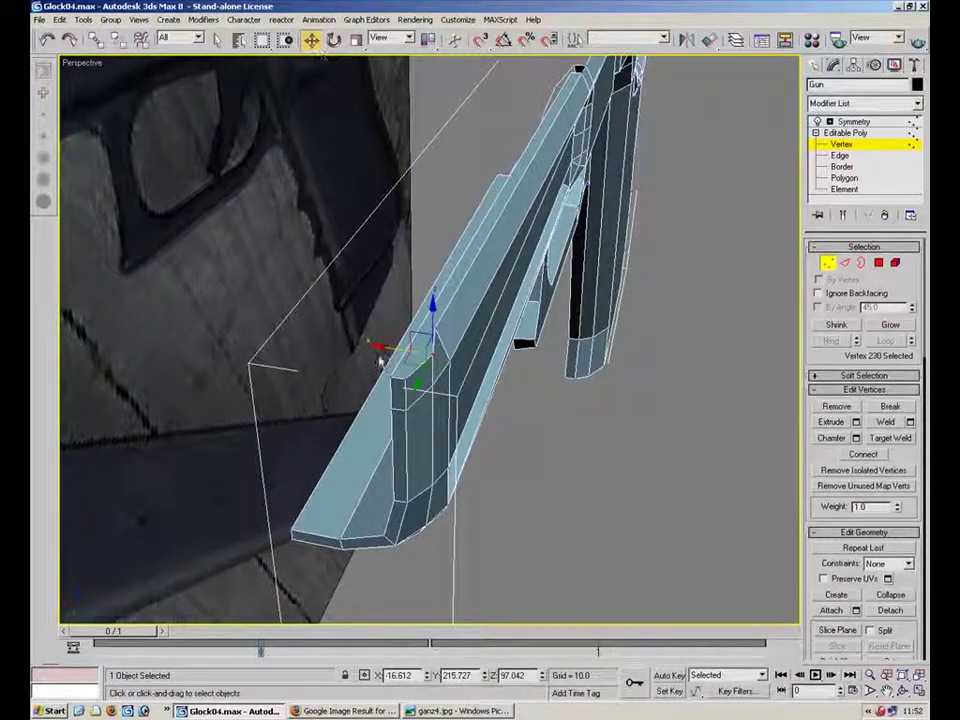
middle_click_drag(381, 347, 378, 290, "alt")
scroll(411, 285, "up", 4)
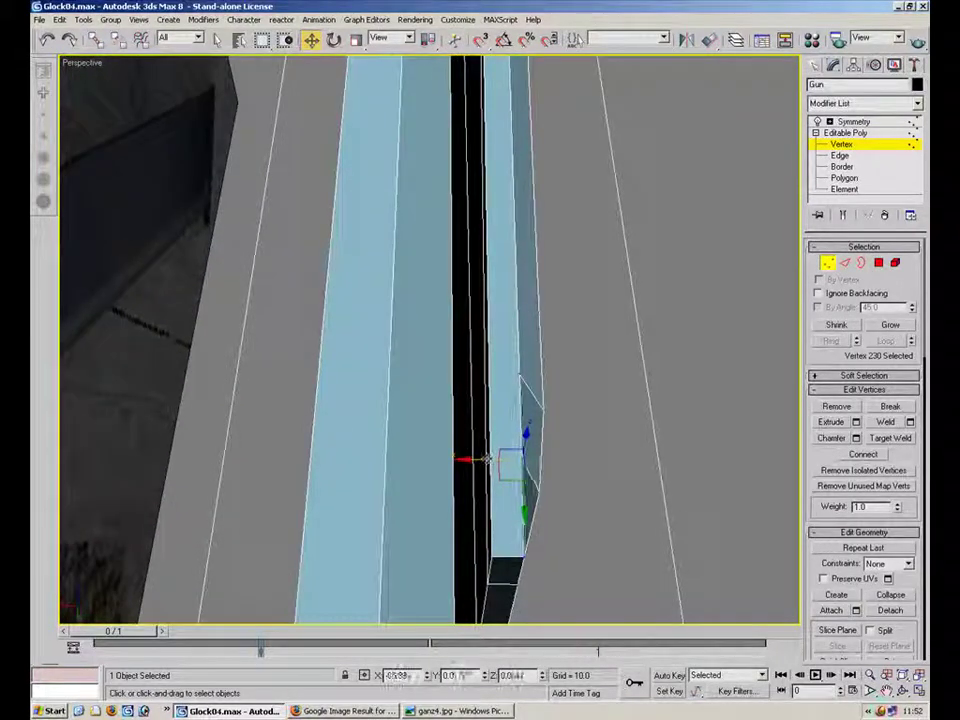
left_click(600, 450)
left_click(828, 263)
left_click(739, 370)
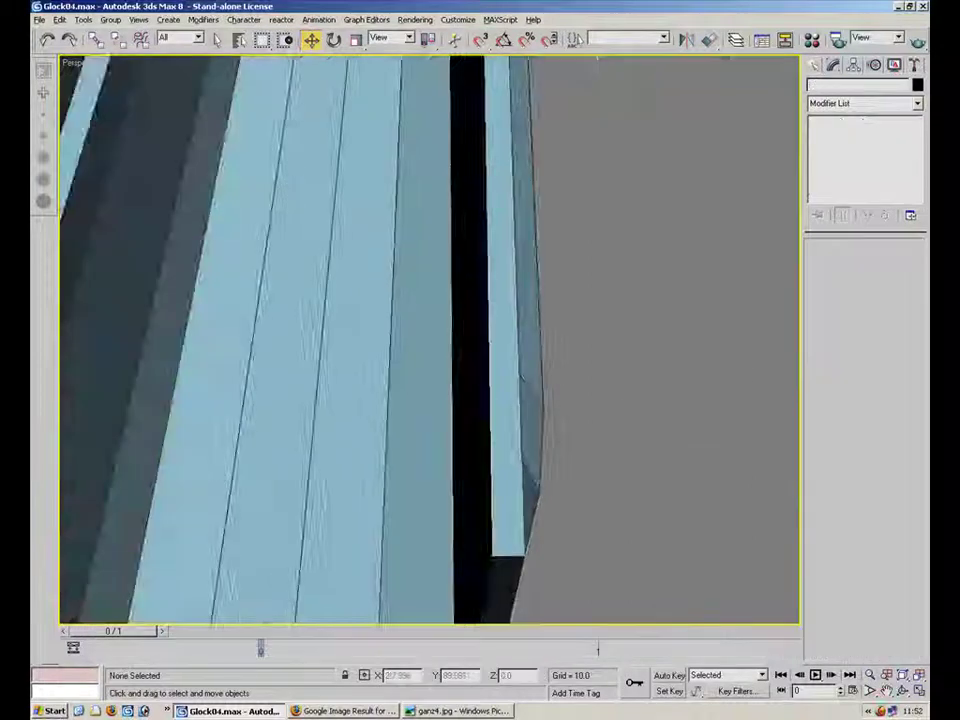
Examine the closed section from several angles and compare it with the reference photos ganz4.jpg, glock2.jpg, glock18i.jpg and glock18l.jpg.
middle_click_drag(527, 332, 301, 246, "alt")
middle_click_drag(605, 364, 632, 311, "alt")
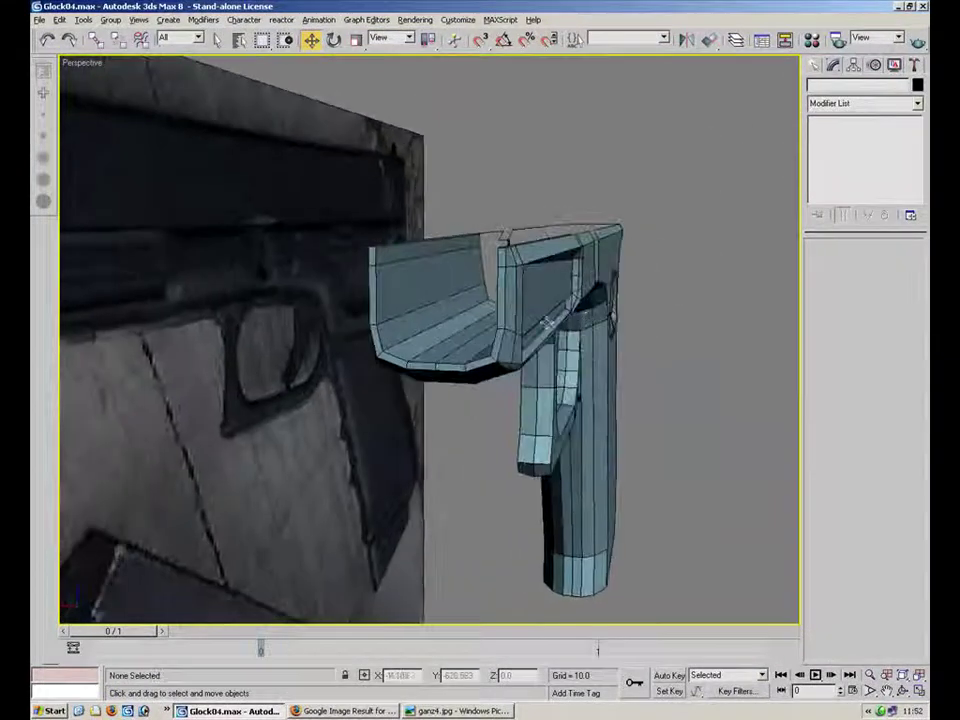
middle_click_drag(585, 318, 480, 330, "alt")
left_click(447, 712)
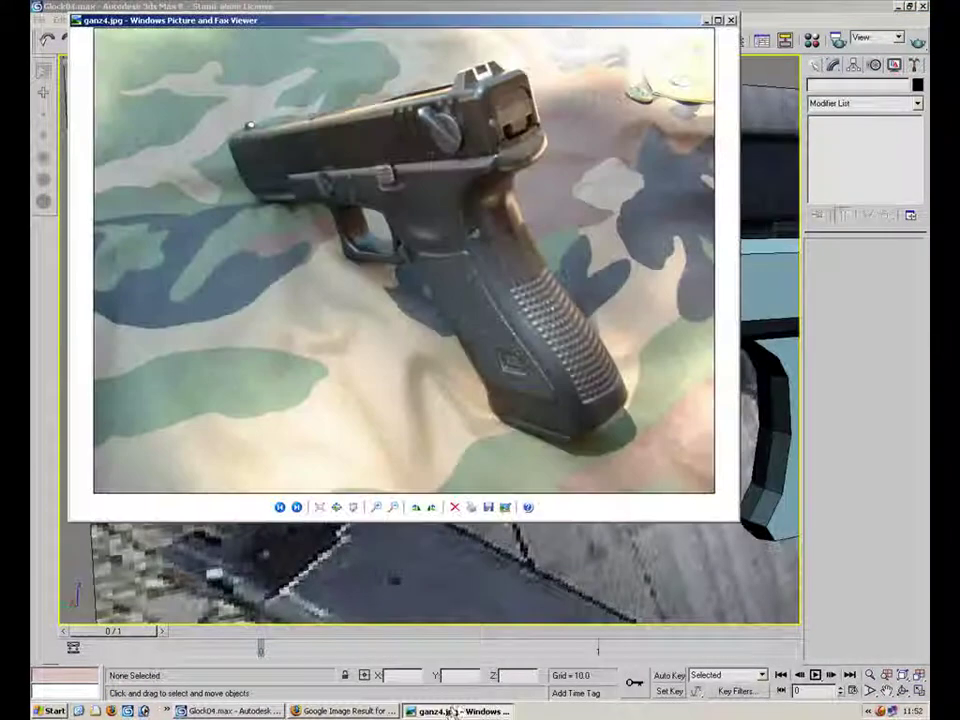
left_click(296, 507)
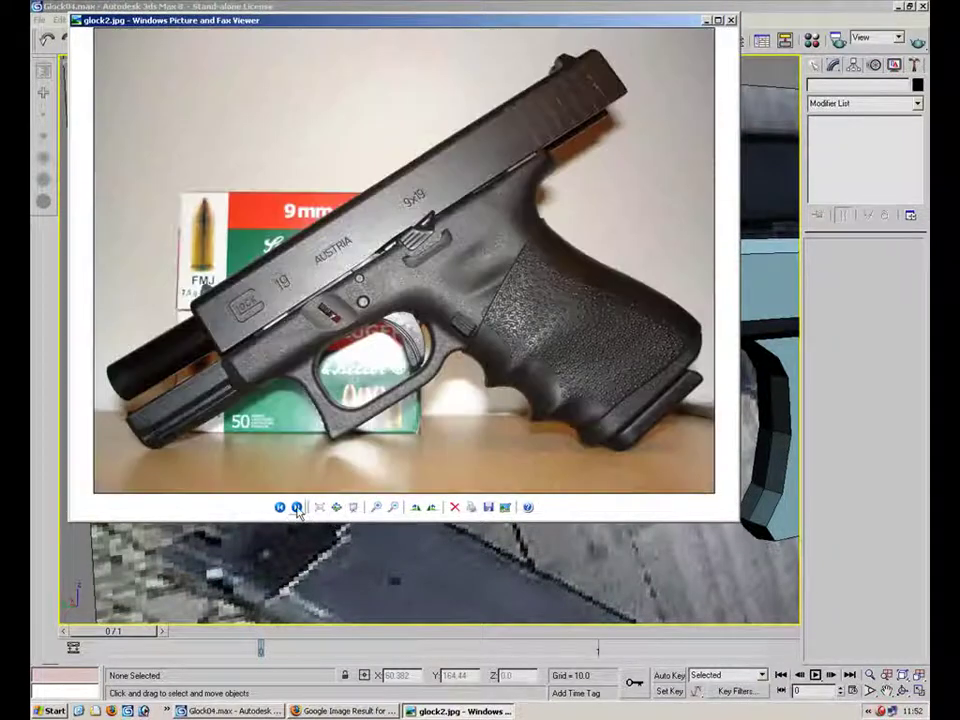
left_click(296, 507)
left_click(296, 507)
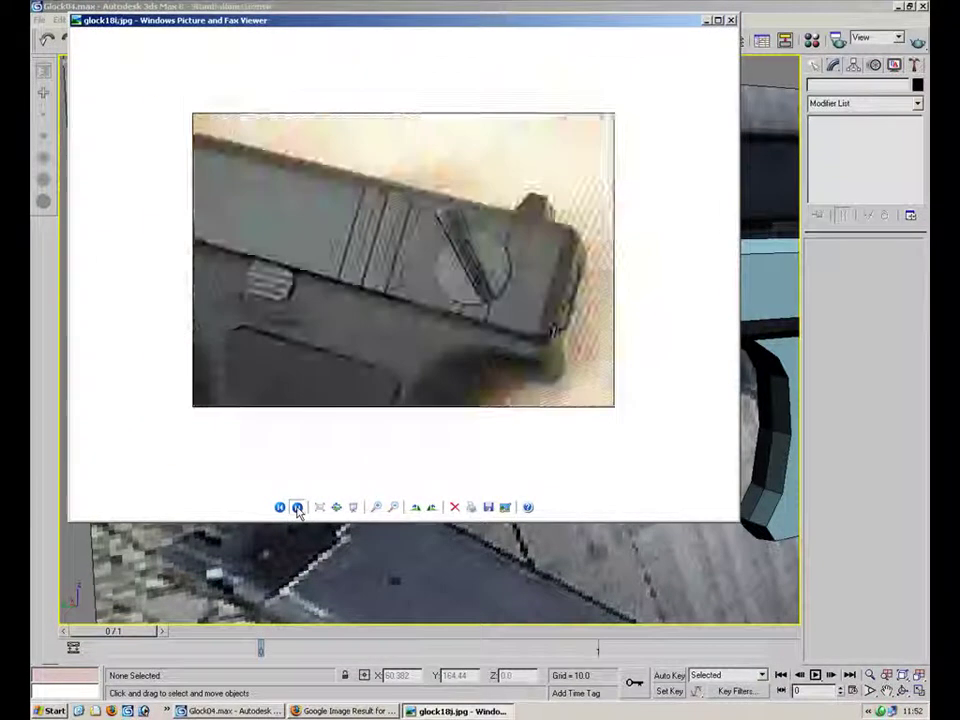
left_click(296, 507)
left_click(296, 507)
left_click(280, 507)
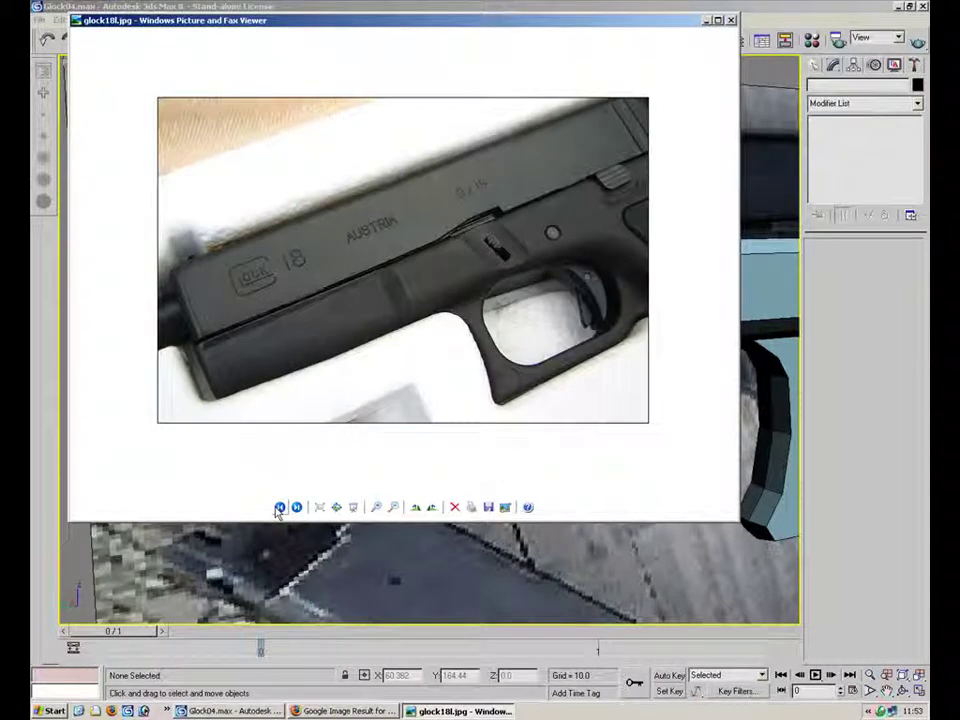
left_click(707, 20)
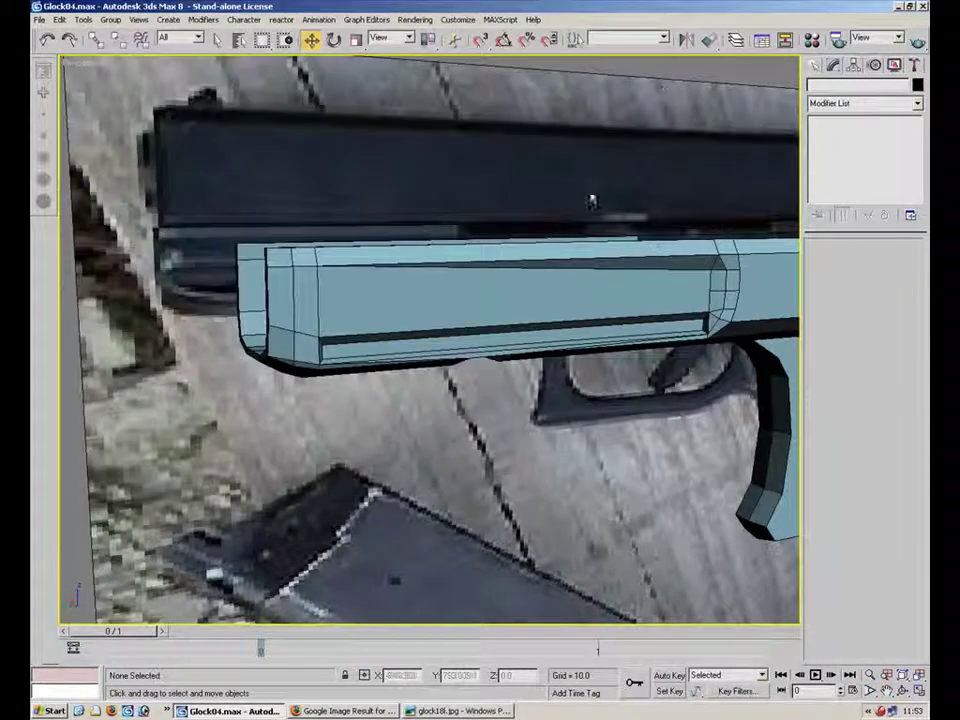
Move the two upper vertices on the curved recess's outer edge inward to round off its contour.
middle_click_drag(703, 250, 371, 290)
left_click(370, 290)
scroll(370, 290, "up", 3)
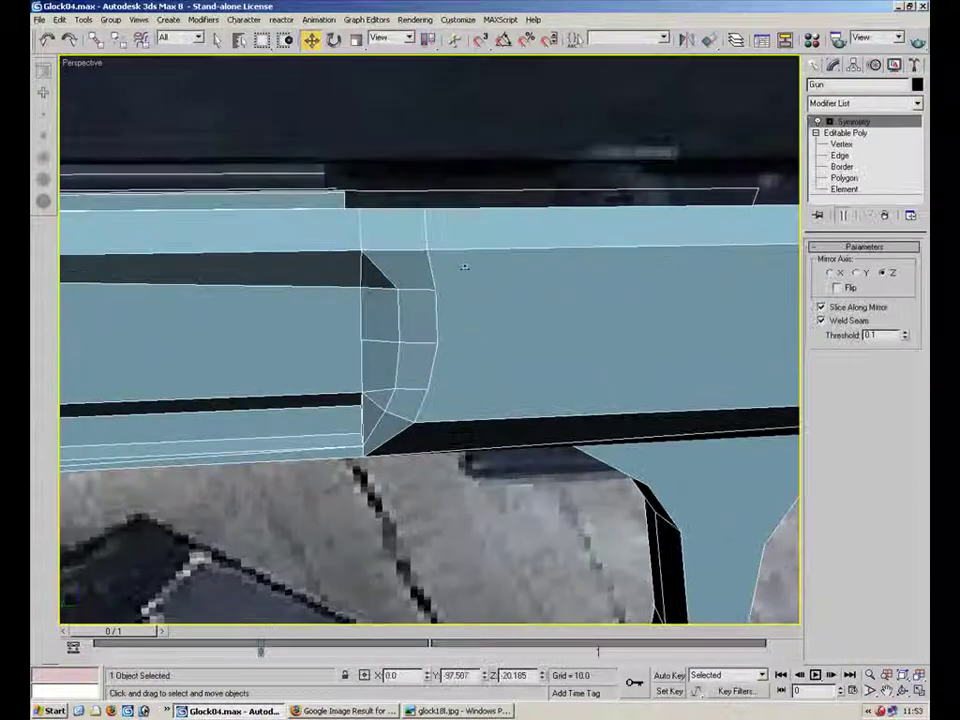
left_click(842, 144)
left_click(424, 247)
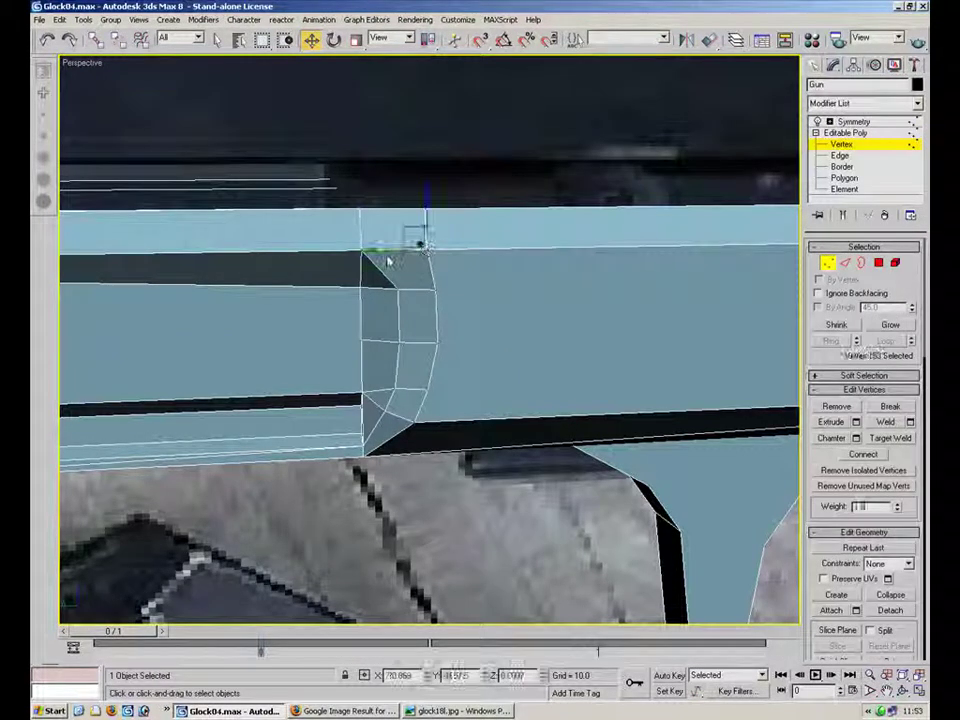
left_click(428, 217)
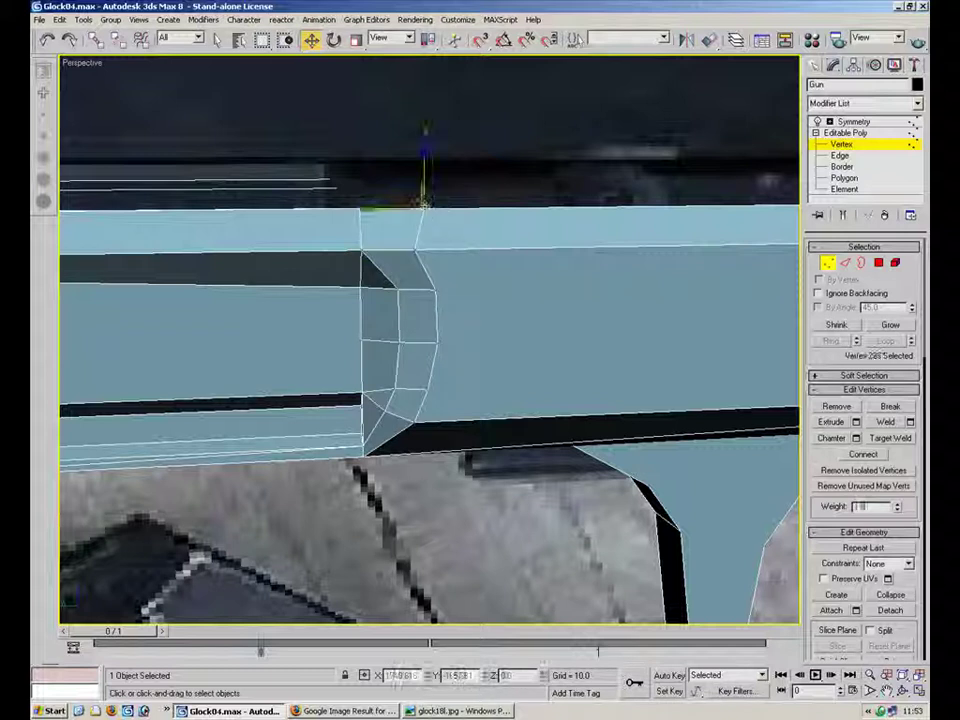
Align the side panel's upper corner vertex at the curved recess along X with the vertex below it.
middle_click_drag(350, 209, 370, 360, "alt")
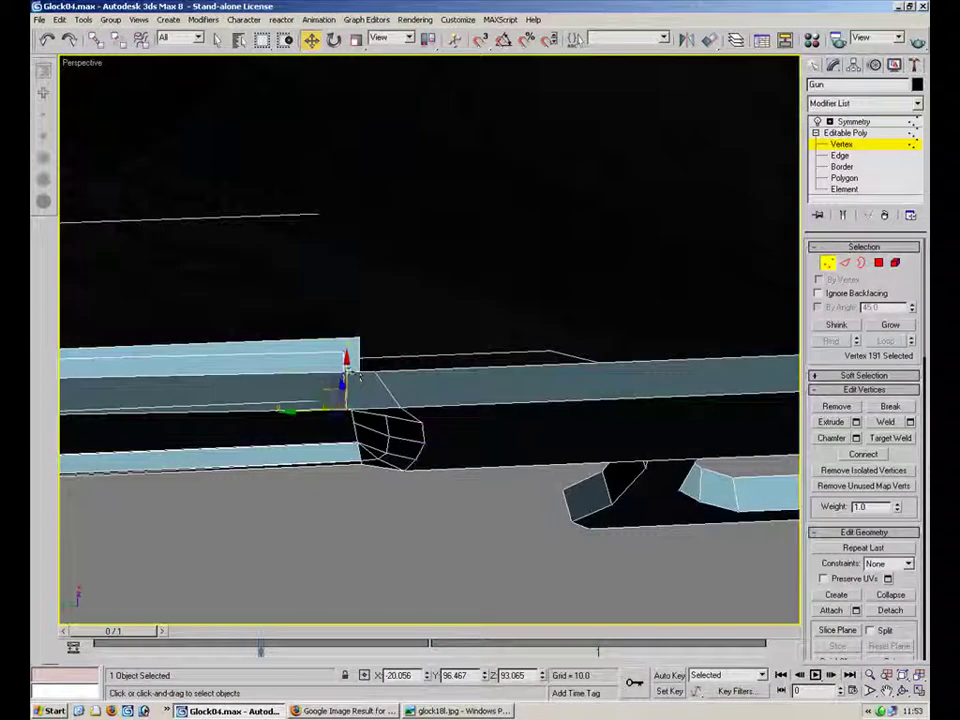
left_click_drag(370, 360, 378, 337)
middle_click_drag(378, 337, 364, 222, "alt")
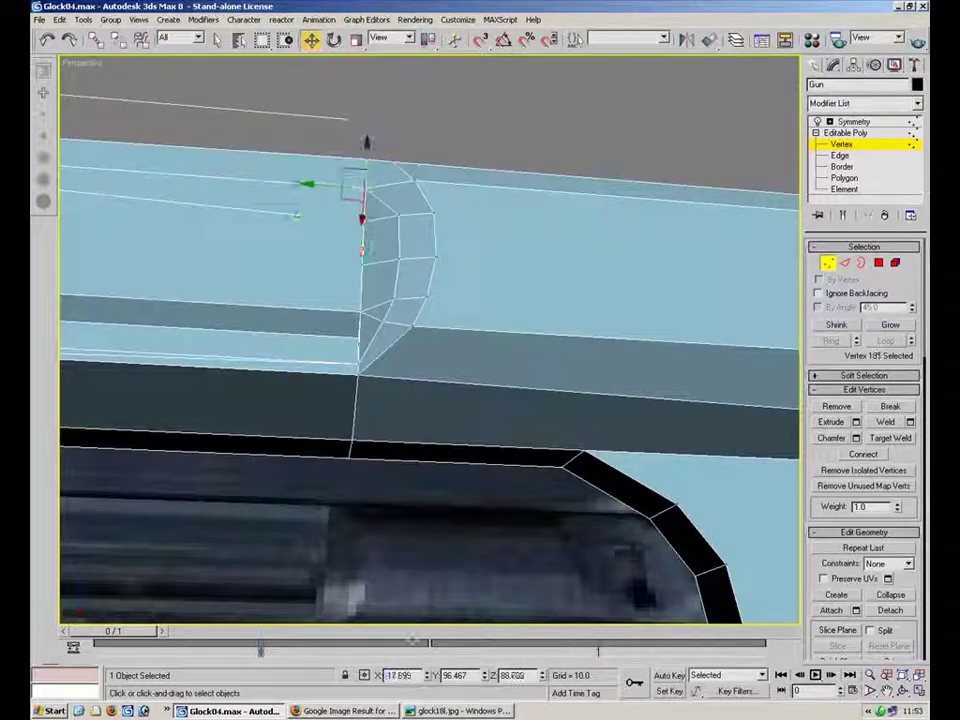
key("Return")
Target-weld the top vertex of the curved recess's outer edge to the adjoining upper corner vertex of the panel.
middle_click_drag(458, 143, 460, 278, "alt")
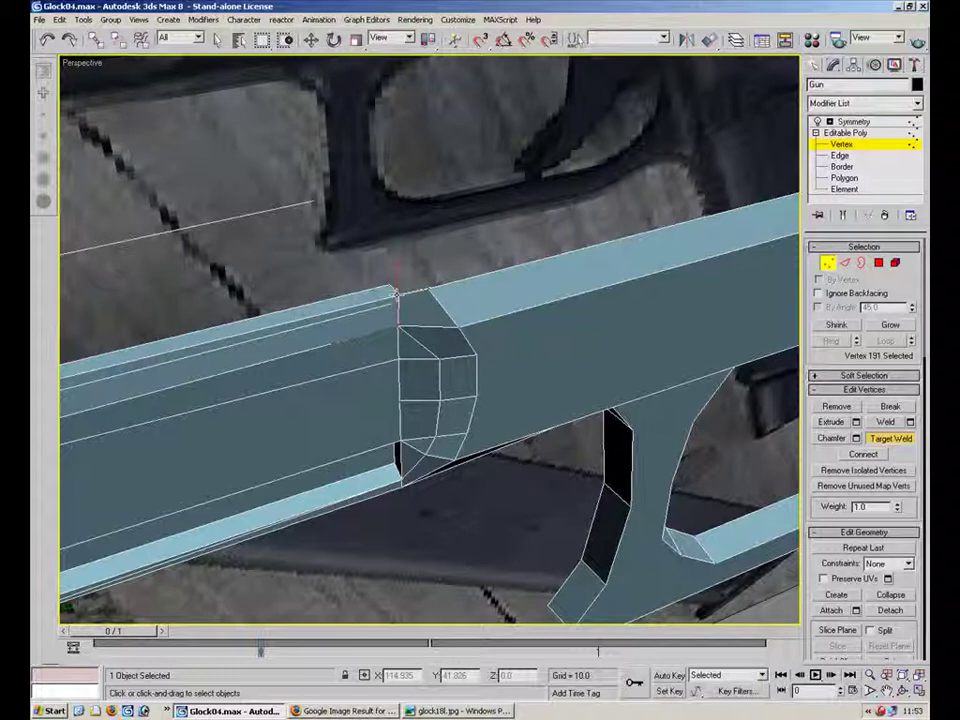
middle_click_drag(429, 251, 593, 231, "alt")
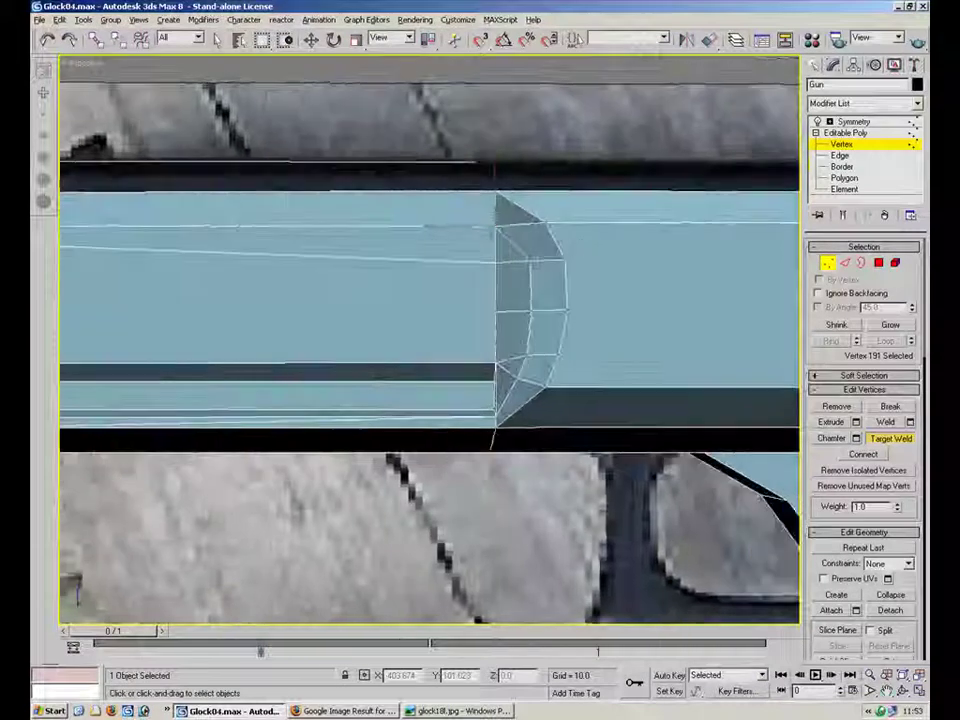
left_click(494, 229)
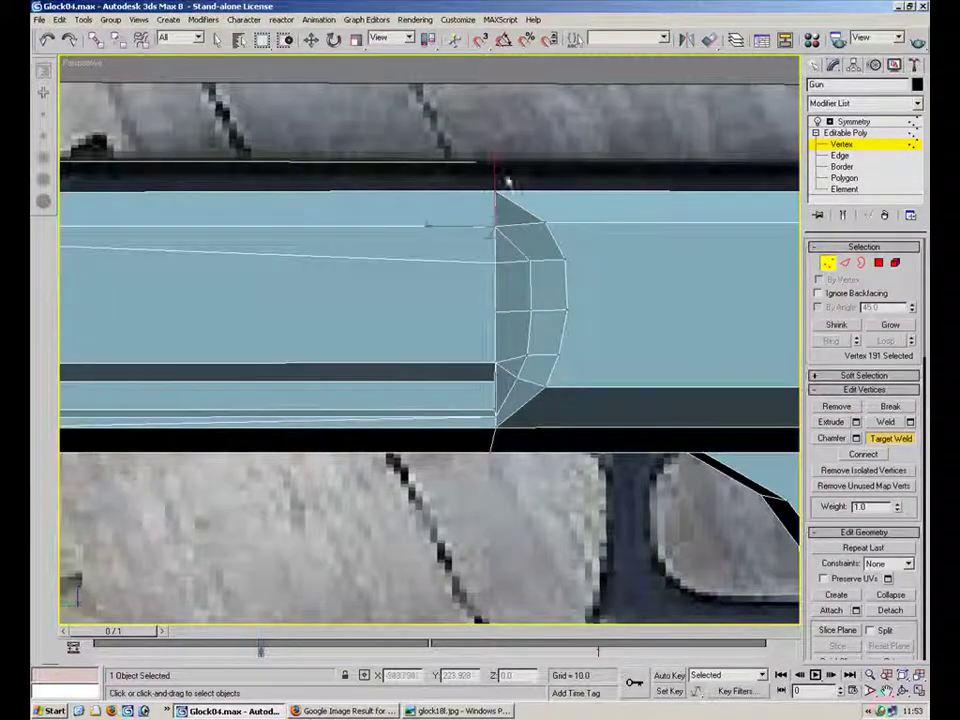
middle_click_drag(771, 291, 412, 308, "alt")
left_click(845, 262)
left_click(829, 264)
Set the X position of the panel's corner vertex at the recess and the end column's top vertex to -17.2.
middle_click_drag(488, 251, 486, 210, "alt")
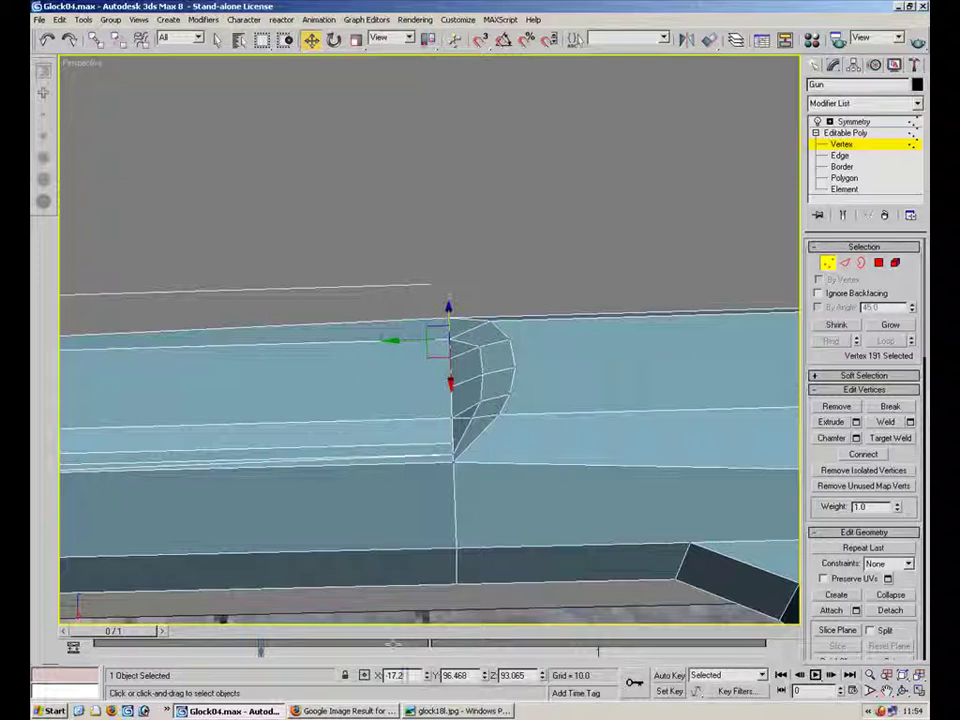
scroll(481, 365, "up", 5)
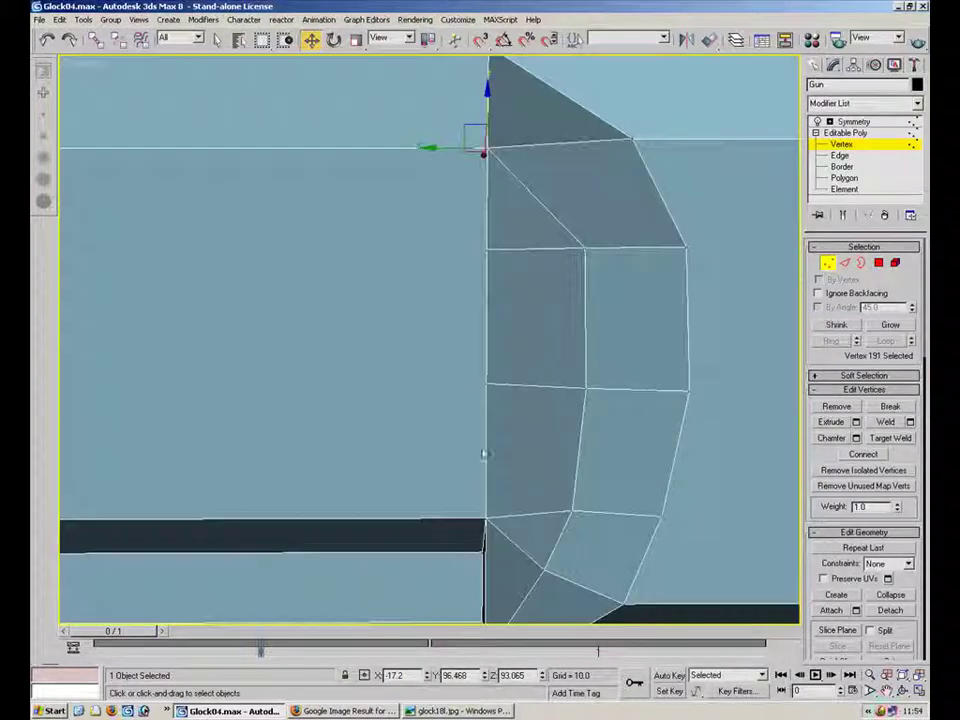
middle_click_drag(497, 339, 455, 172, "alt")
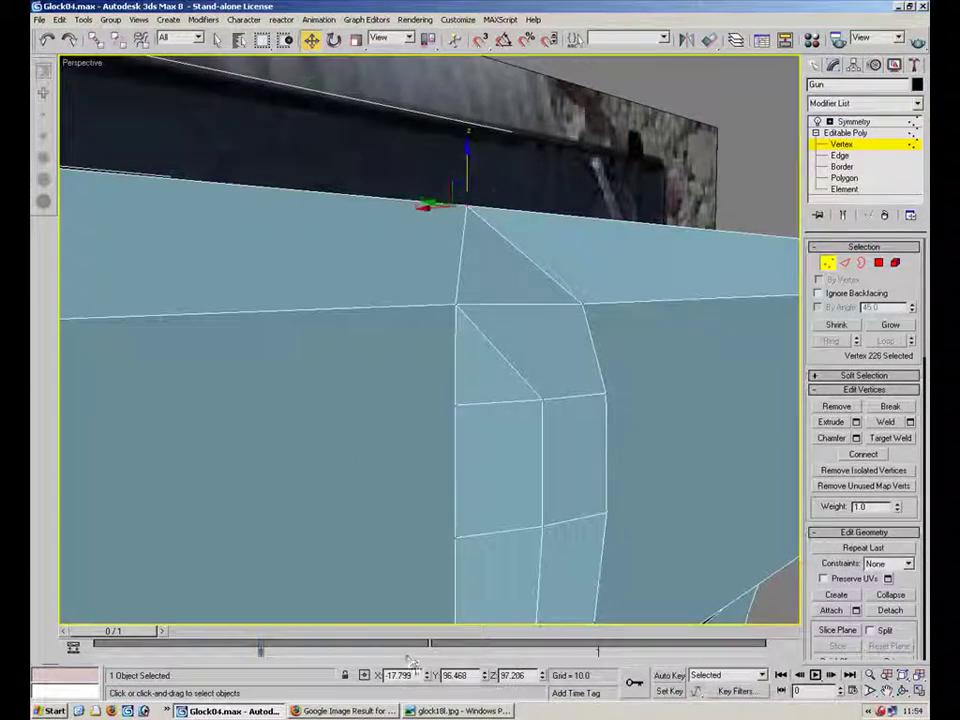
middle_click_drag(559, 167, 538, 255, "alt")
scroll(558, 185, "up", 3)
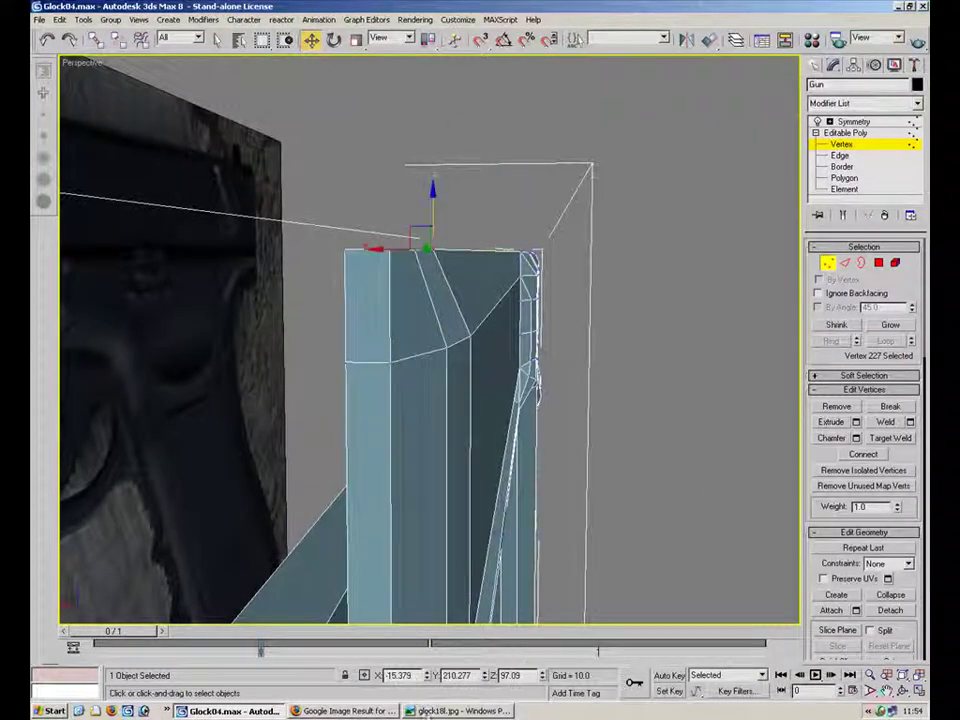
key("Return")
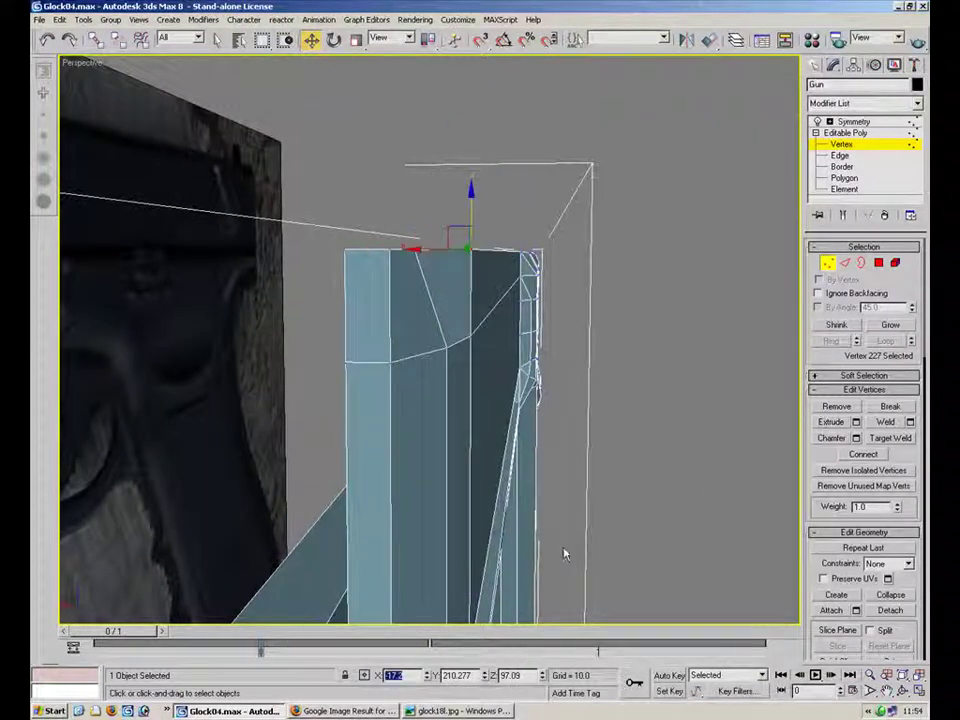
Move the top face's inner vertex near the end column by about -1.3 along X, and deselect the gun.
middle_click_drag(606, 411, 620, 310, "alt")
left_click(441, 452)
middle_click_drag(448, 441, 478, 57, "alt")
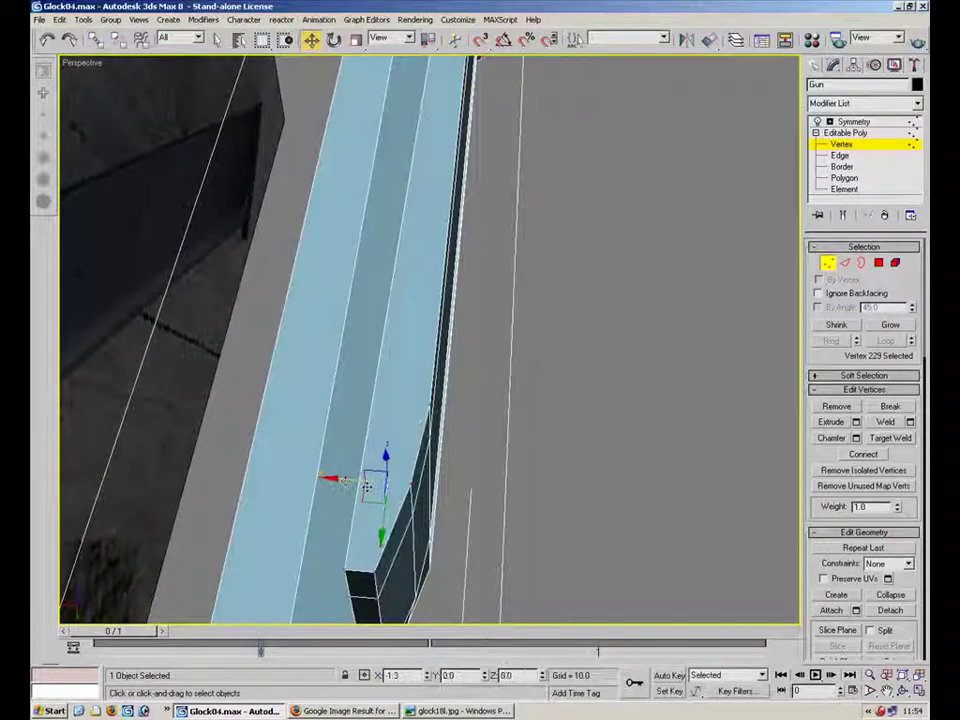
middle_click_drag(548, 487, 410, 380, "alt")
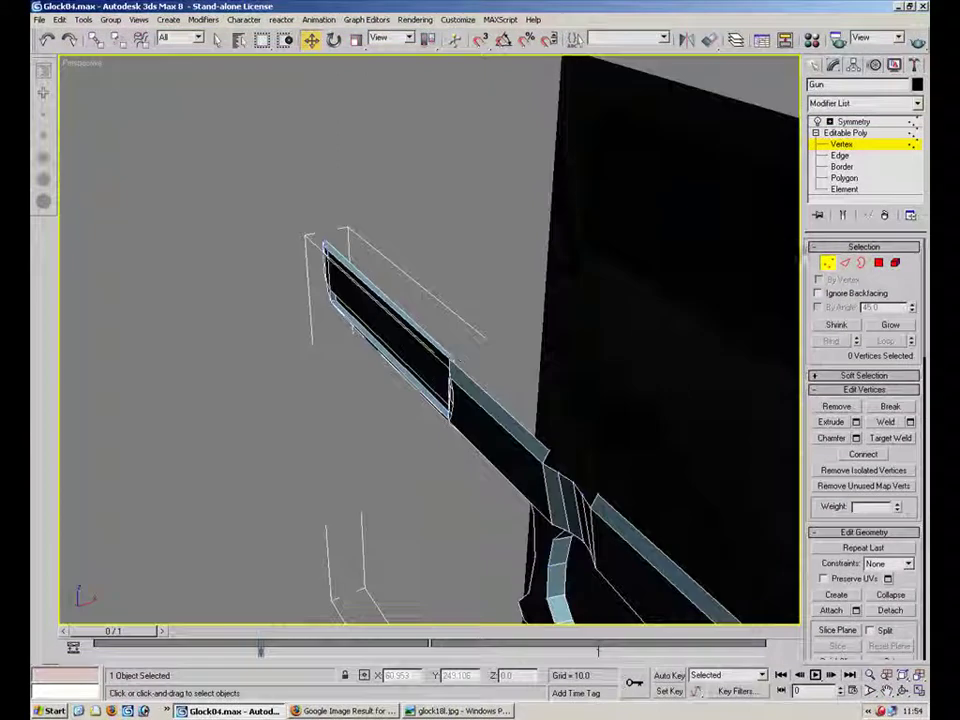
left_click(829, 265)
left_click(503, 306)
Bridge the two open end edges of the top strip across the gap above the recessed side faces.
middle_click_drag(503, 306, 594, 402, "alt")
middle_click_drag(370, 503, 435, 536, "alt")
scroll(548, 385, "up", 5)
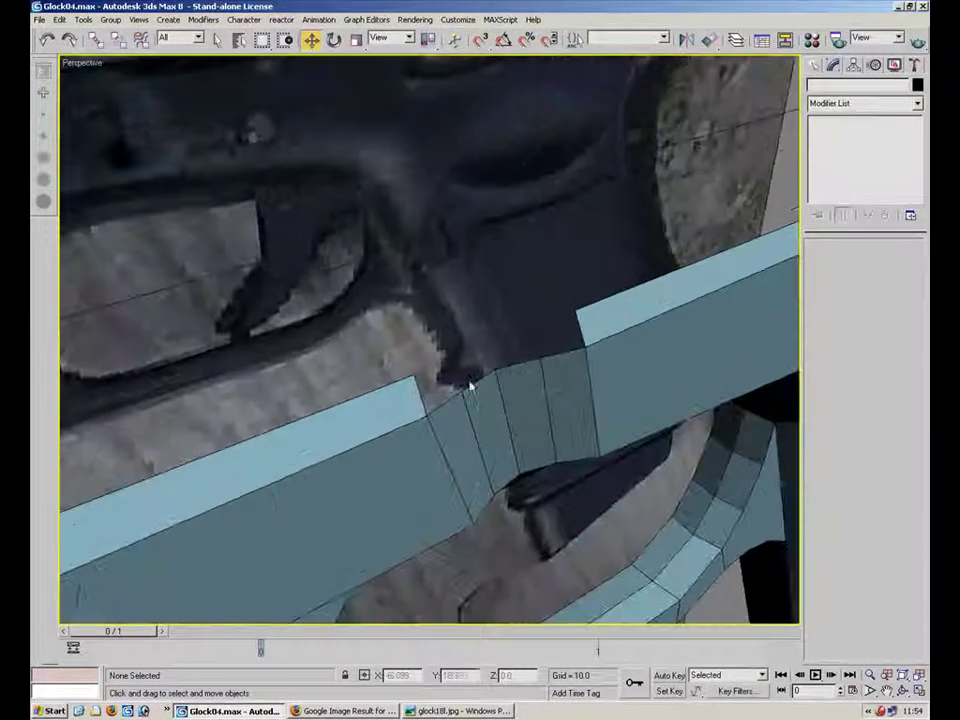
left_click(420, 398)
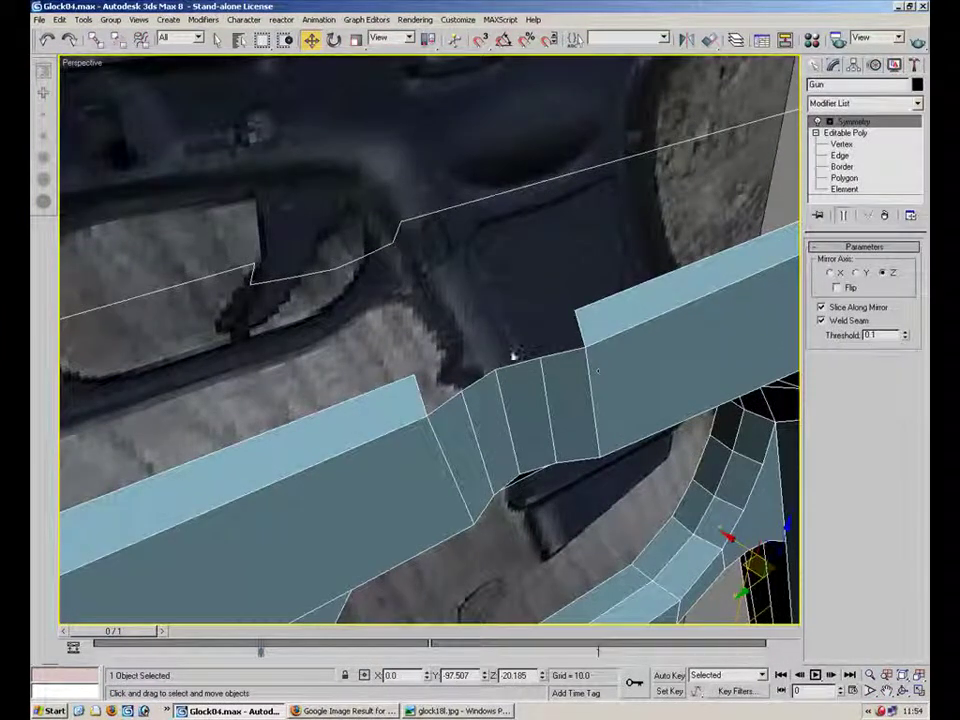
left_click(845, 156)
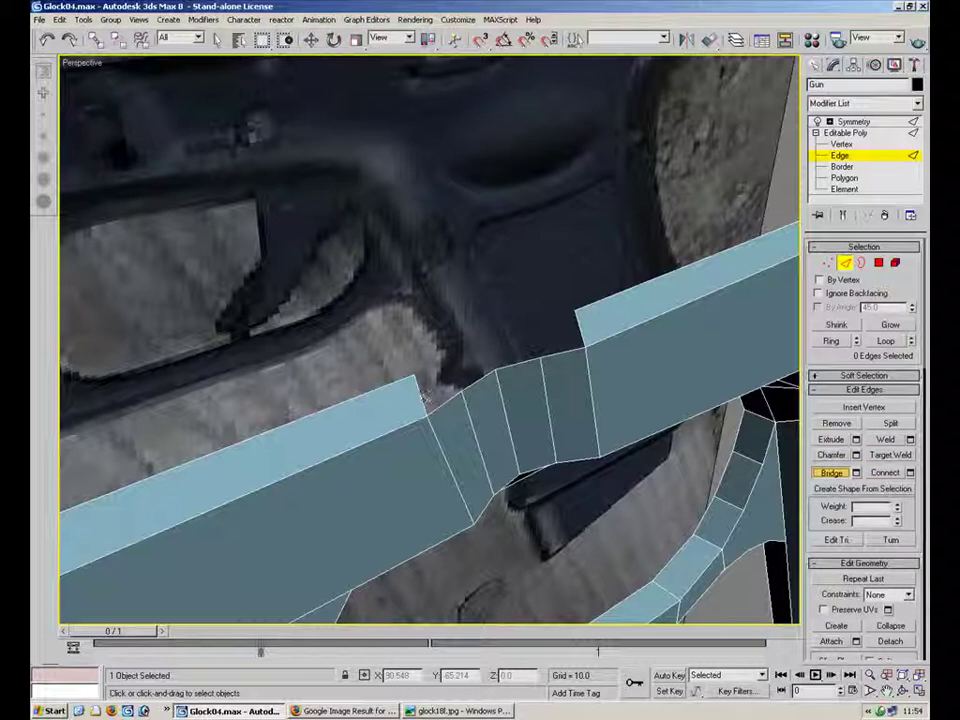
left_click(586, 340)
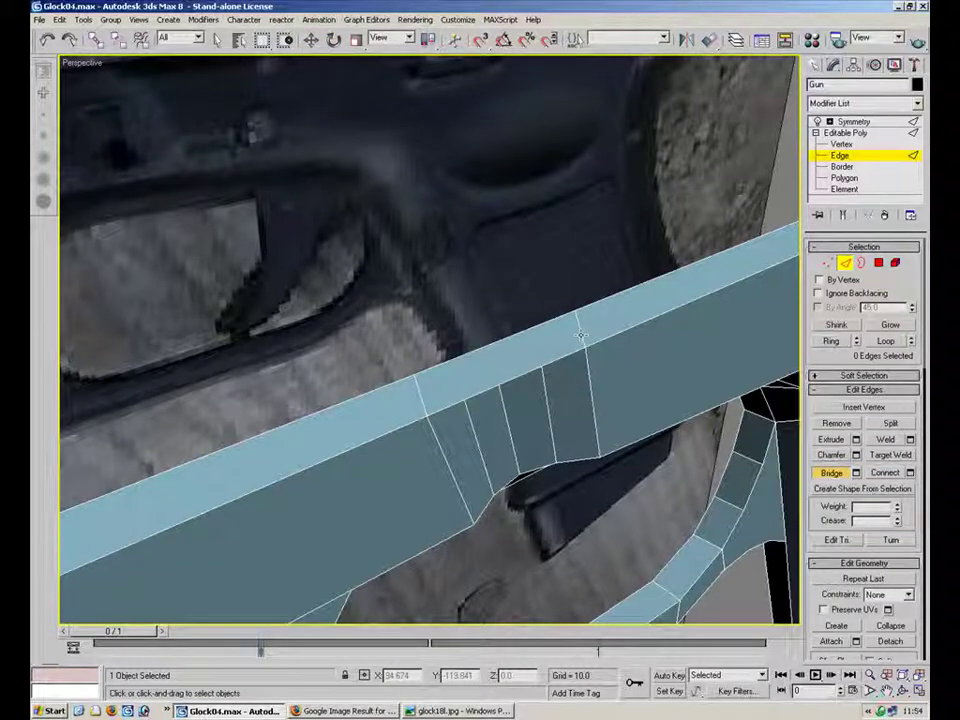
Insert vertices along the bridged strip's lower edge and target-weld them to the upper vertices of the recessed side faces.
middle_click_drag(601, 458, 585, 388, "alt")
middle_click_drag(483, 150, 495, 560, "alt")
key("w")
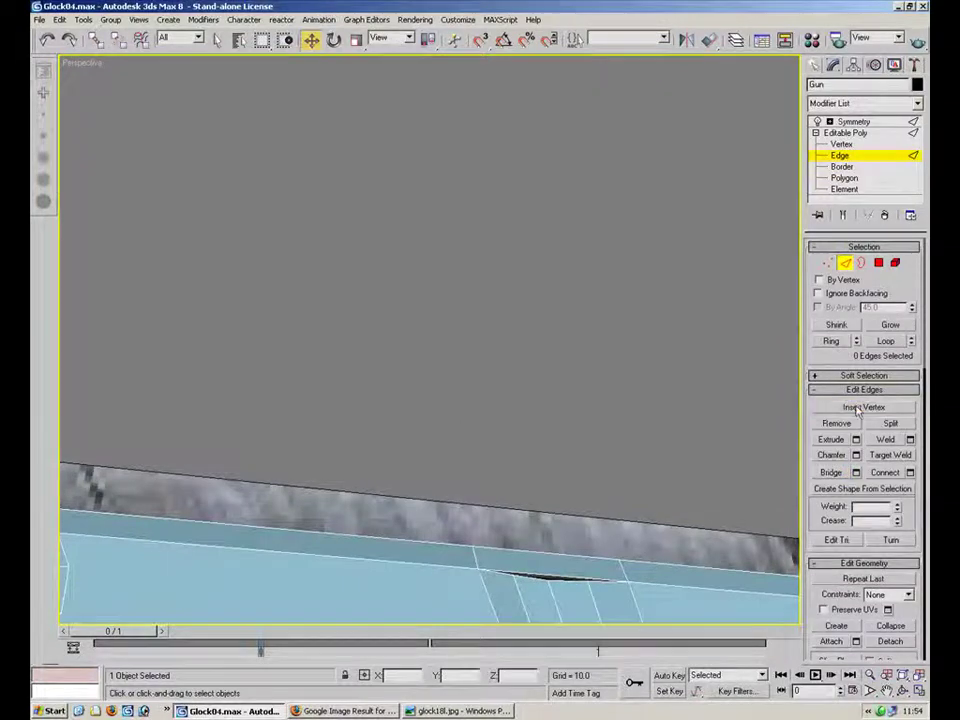
middle_click_drag(570, 532, 385, 411, "alt")
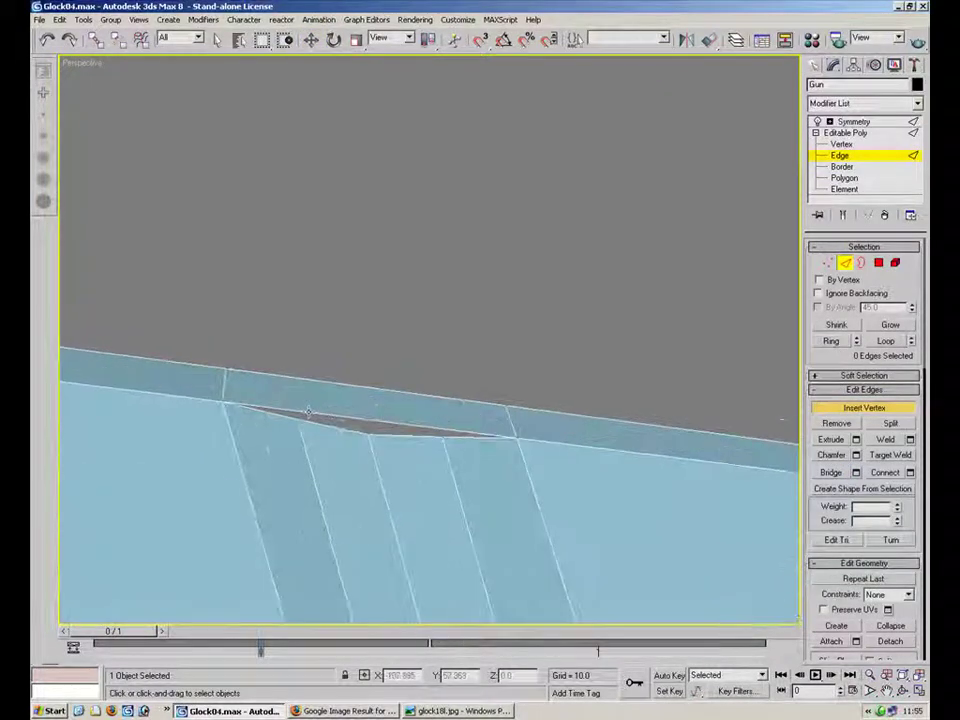
key("1")
left_click(903, 439)
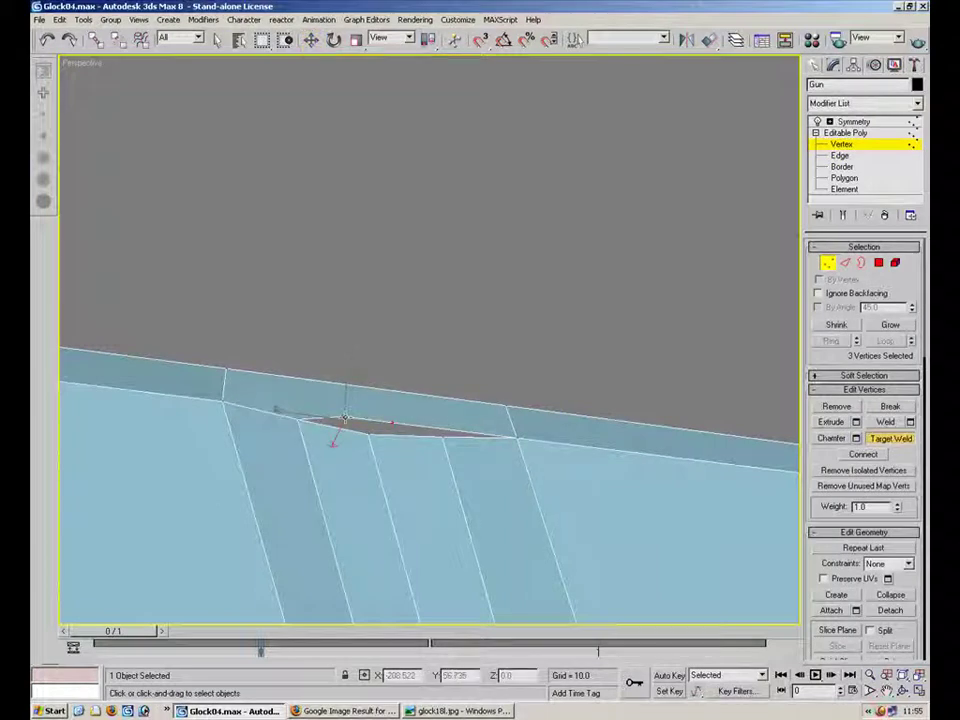
left_click(369, 437)
left_click(368, 435)
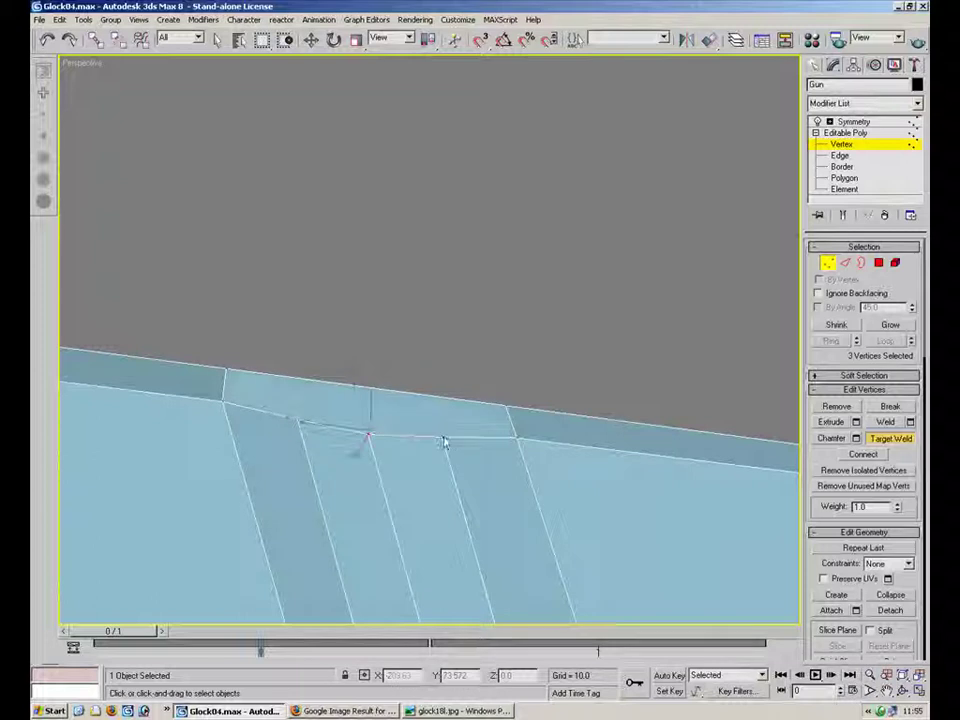
Raise the upper vertices of the recessed side faces along Z to form a shallow arch under the top strip.
key("2")
middle_click_drag(468, 426, 381, 338, "alt")
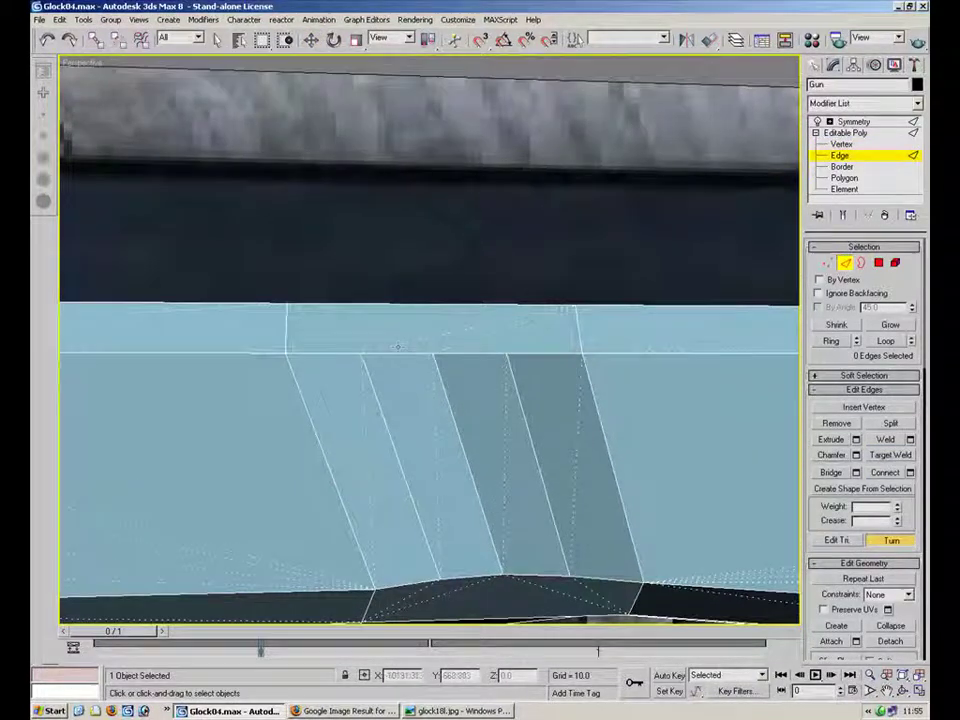
middle_click_drag(497, 363, 410, 325, "alt")
key("1")
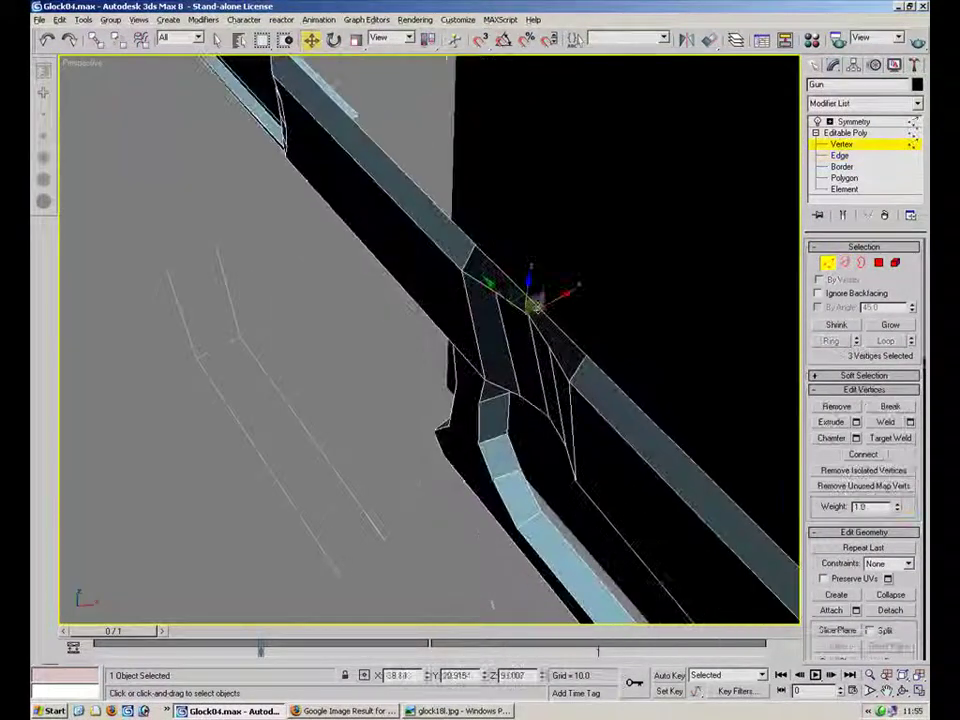
middle_click_drag(558, 313, 632, 261, "alt")
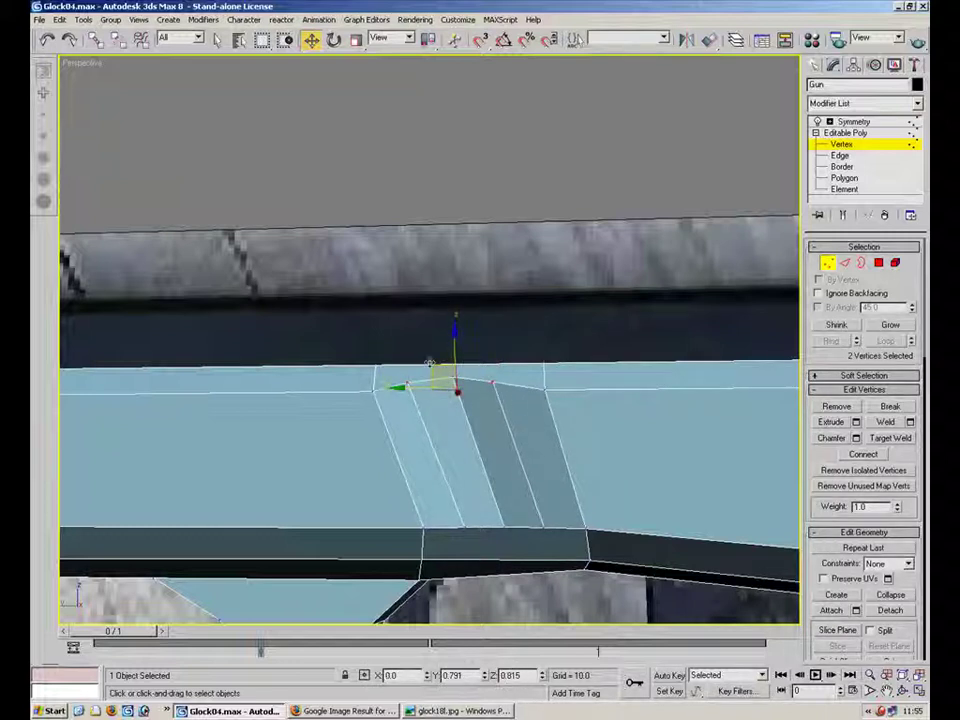
left_click(525, 334)
middle_click_drag(525, 334, 424, 432, "alt")
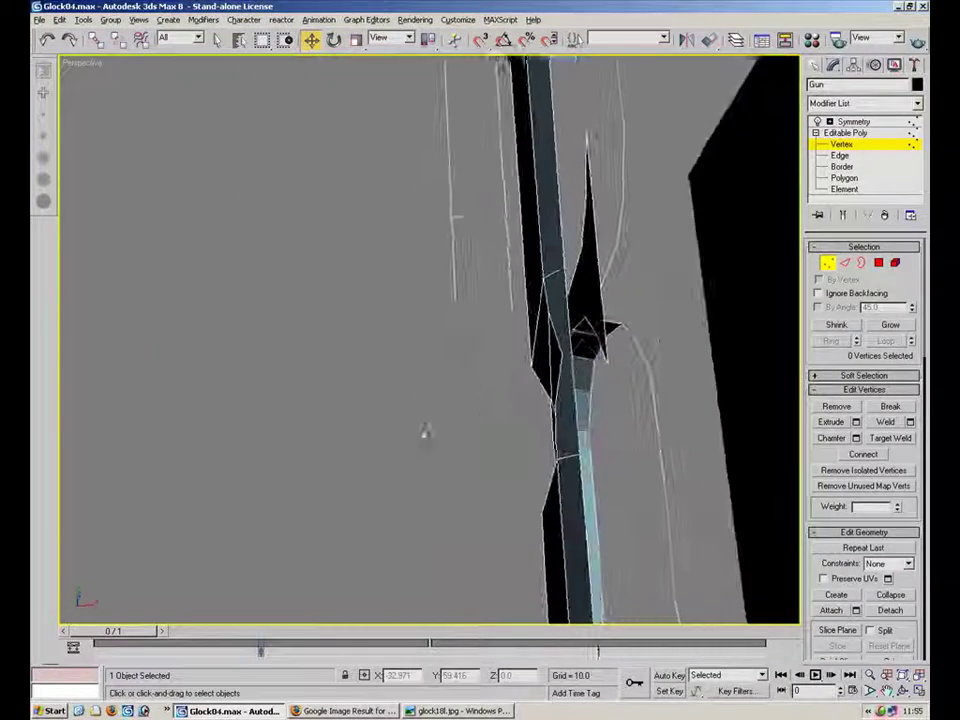
Adjust the top strip's vertices at the recess along X so the strip follows the recess's curve.
left_click(561, 353)
left_click_drag(589, 353, 585, 356)
middle_click_drag(652, 385, 593, 322, "alt")
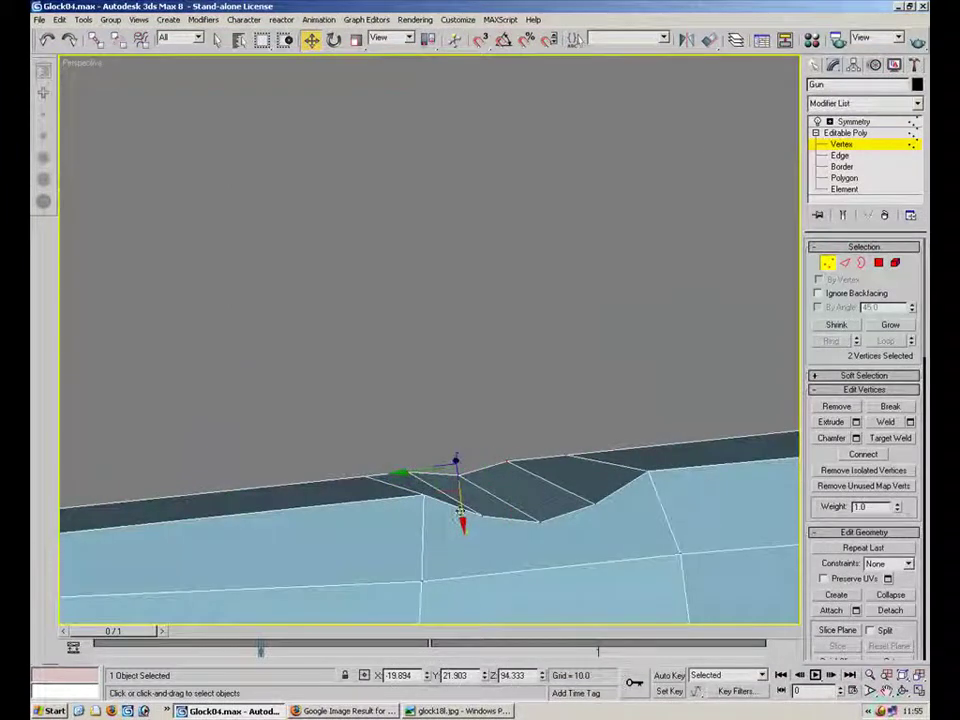
middle_click_drag(516, 345, 658, 362, "alt")
key("1")
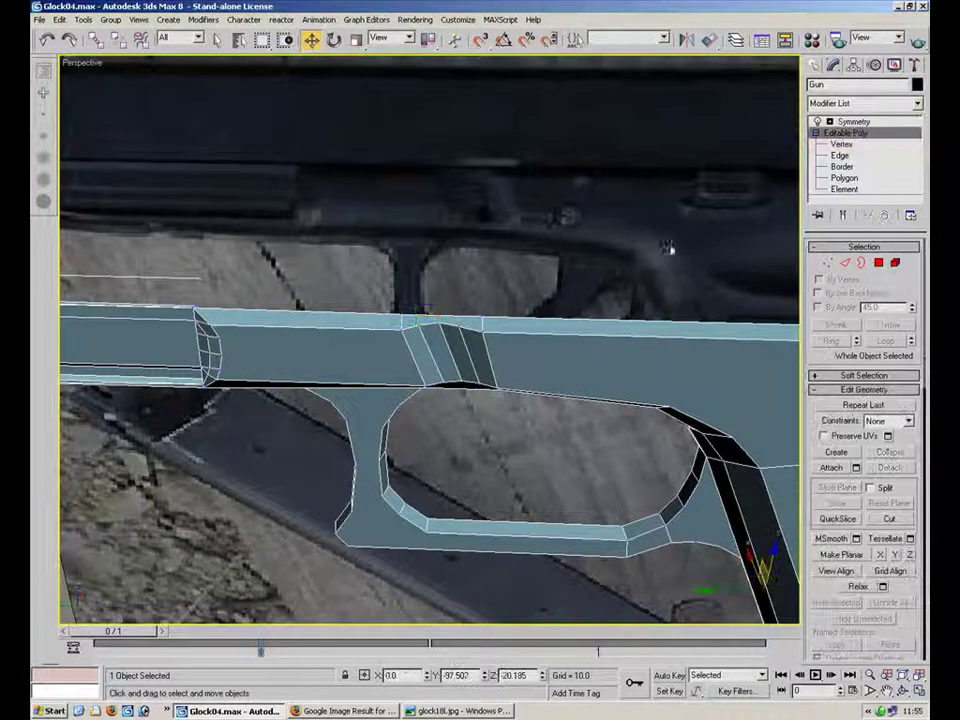
Hide the edged-face display, deselect the gun and inspect the shaded frame.
right_click(80, 61)
left_click(146, 121)
left_click(400, 190)
middle_click_drag(495, 370, 529, 350, "alt")
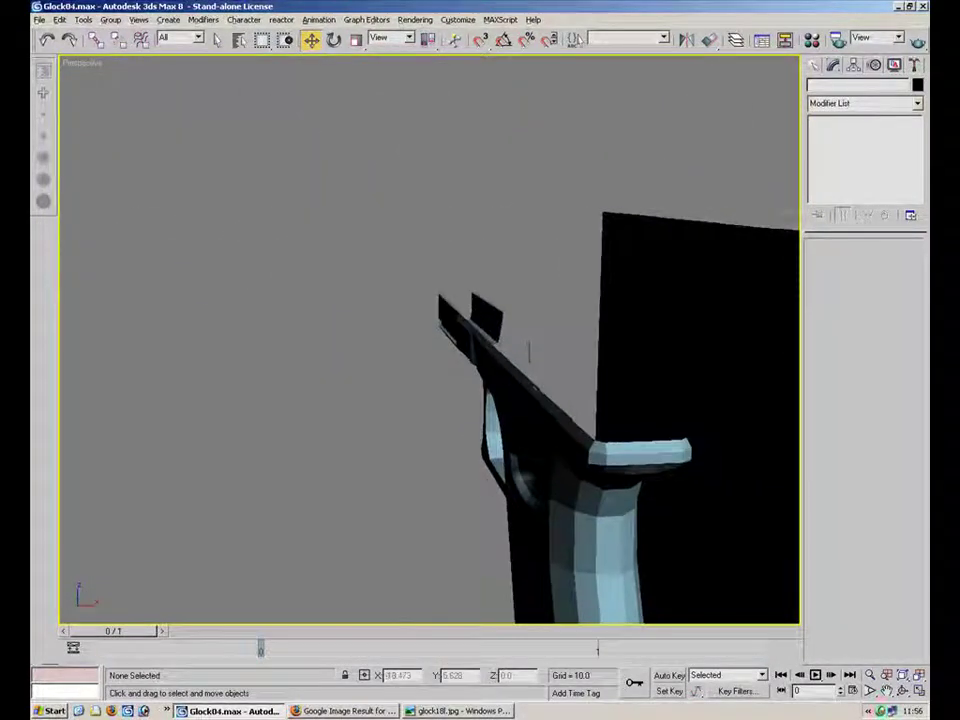
Select the gun for edge editing at its rear end, with the edged-face display on.
left_click(693, 385)
middle_click_drag(661, 411, 592, 375, "alt")
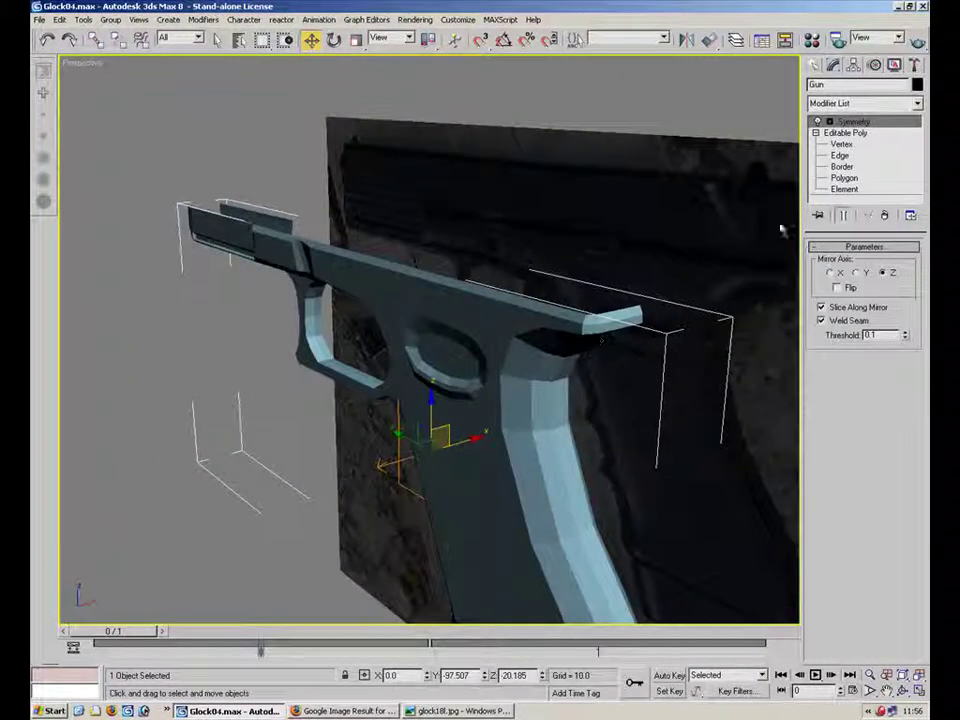
left_click(841, 157)
middle_click_drag(648, 360, 560, 240, "alt")
key("F4")
scroll(399, 347, "up", 3)
middle_click_drag(488, 312, 553, 272)
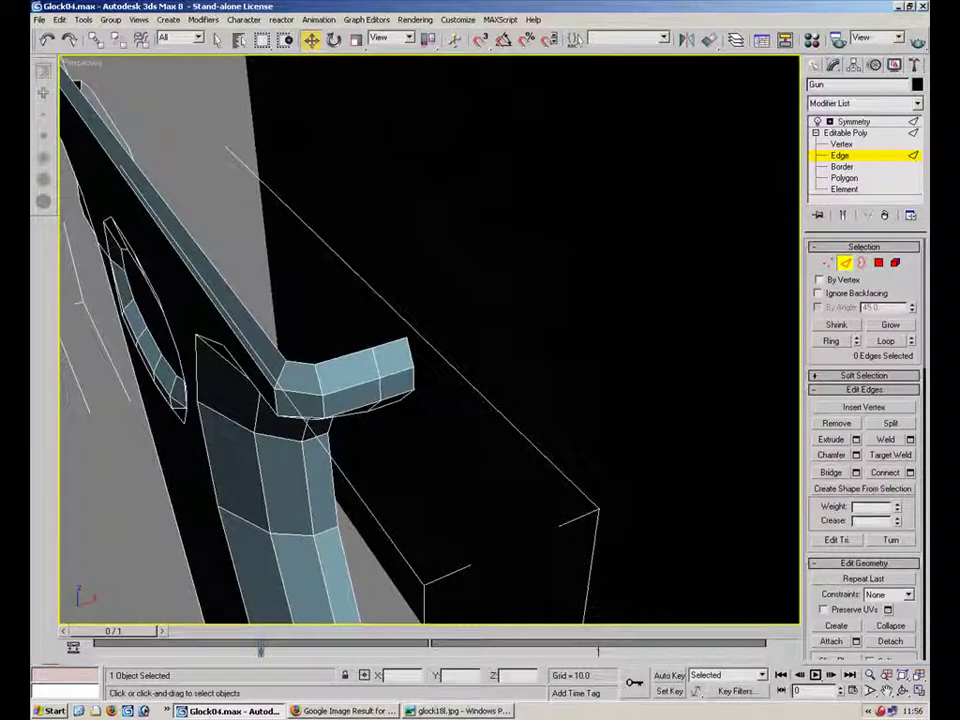
Look through the reference photos in the picture viewer for the shape of the frame's rear end, using ganz4.jpg.
left_click(458, 711)
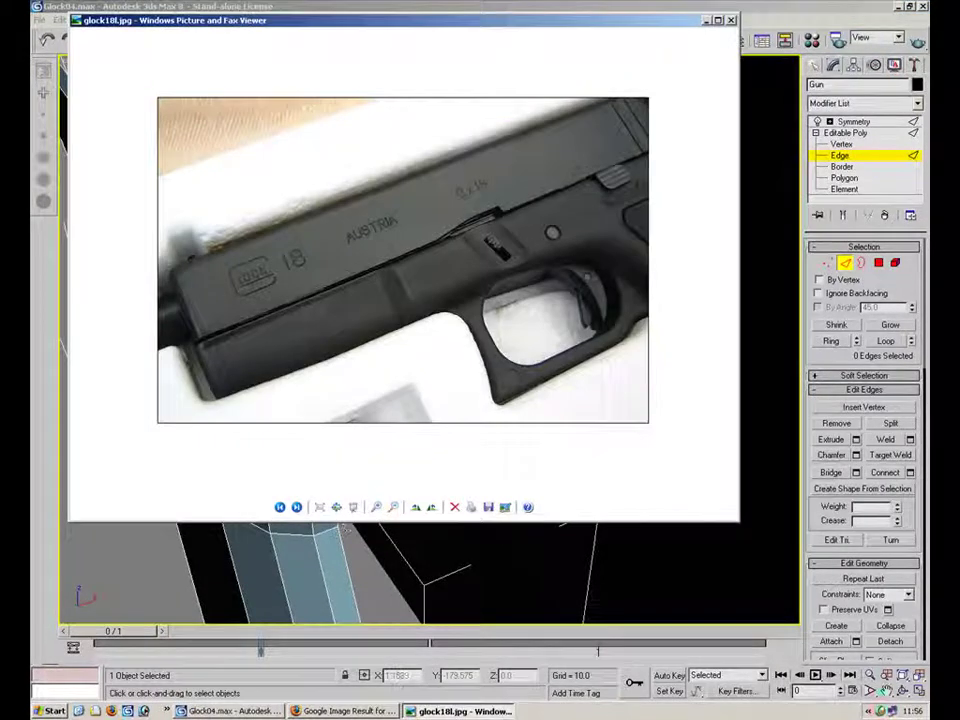
left_click(280, 507)
left_click(280, 507)
left_click(280, 507)
left_click(280, 507)
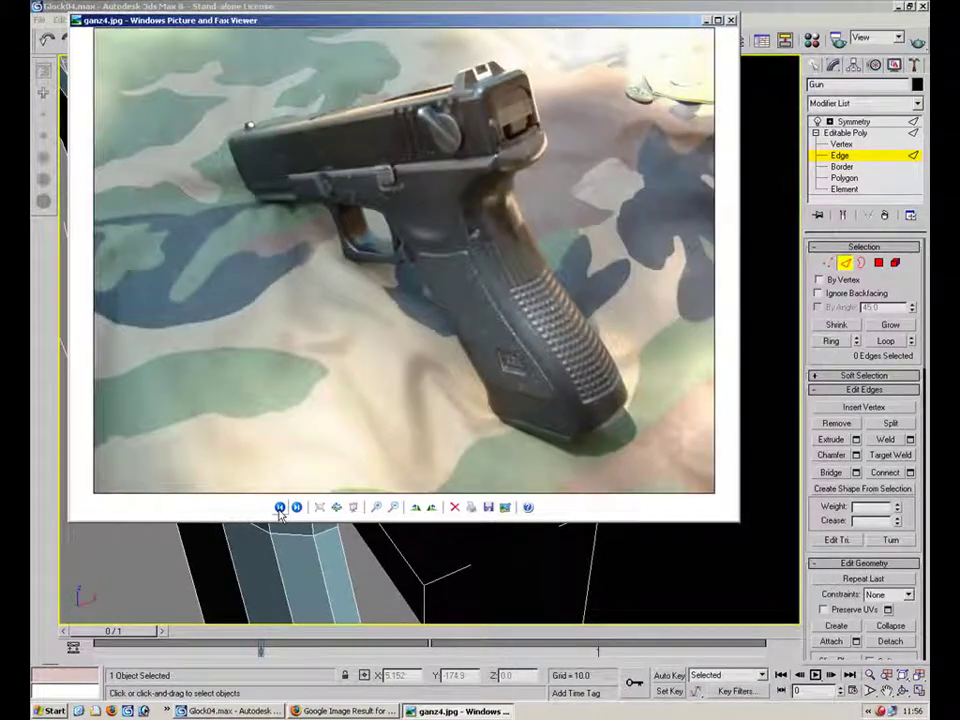
left_click(280, 507)
key("Right")
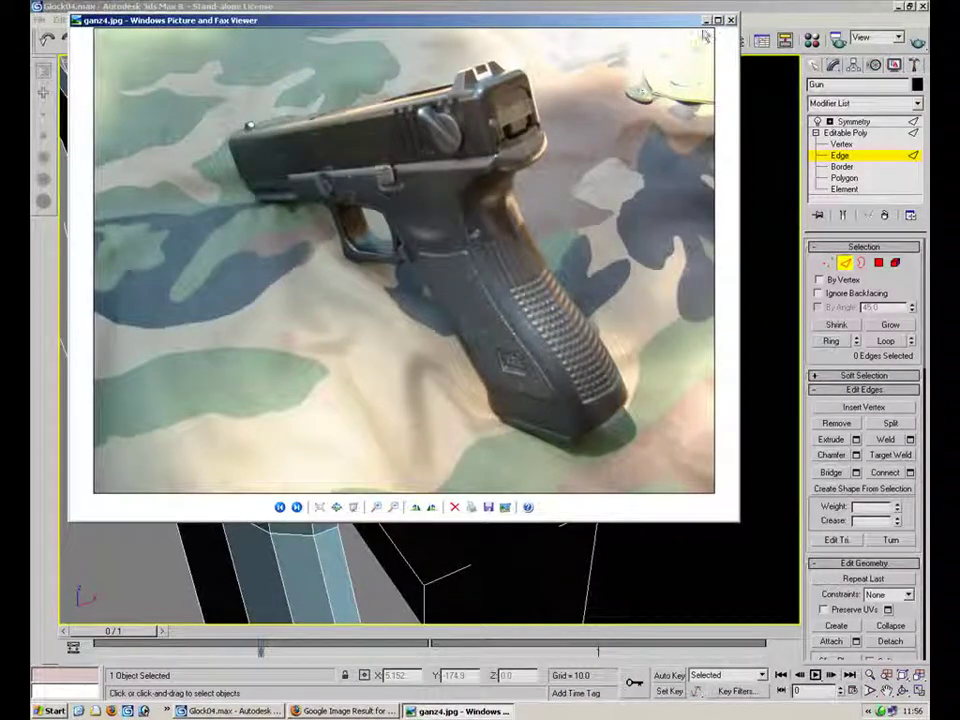
left_click(748, 215)
Try extruding the two rear top edges up by about 3 along Z and forward by about 36 along Y.
left_click(348, 355)
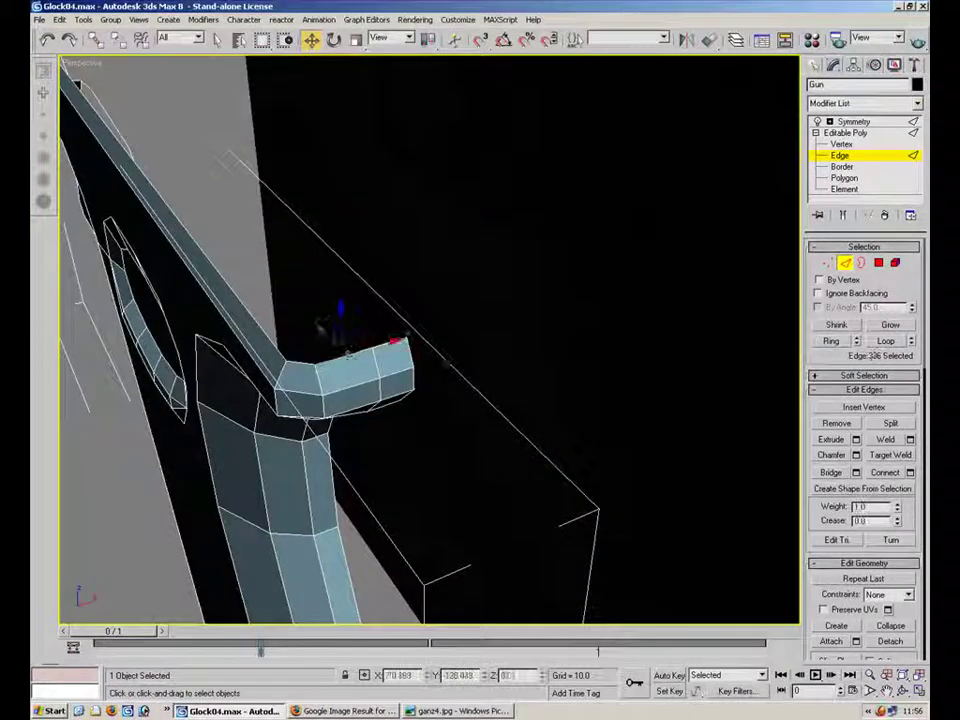
left_click(394, 344, "ctrl")
middle_click_drag(454, 313, 491, 228, "alt")
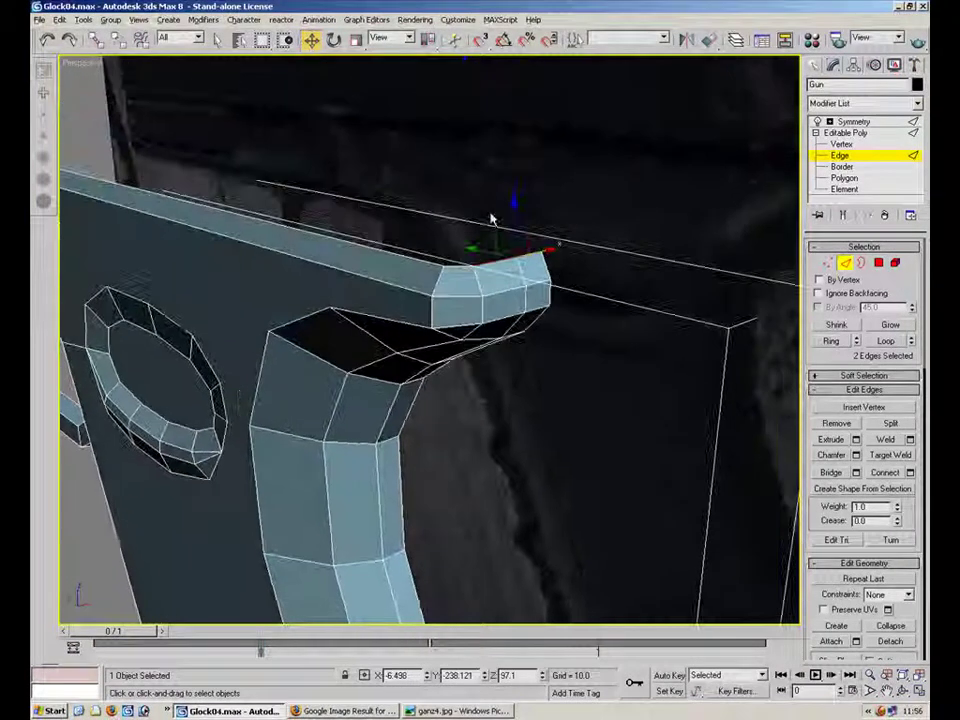
left_click_drag(514, 212, 514, 192, "shift")
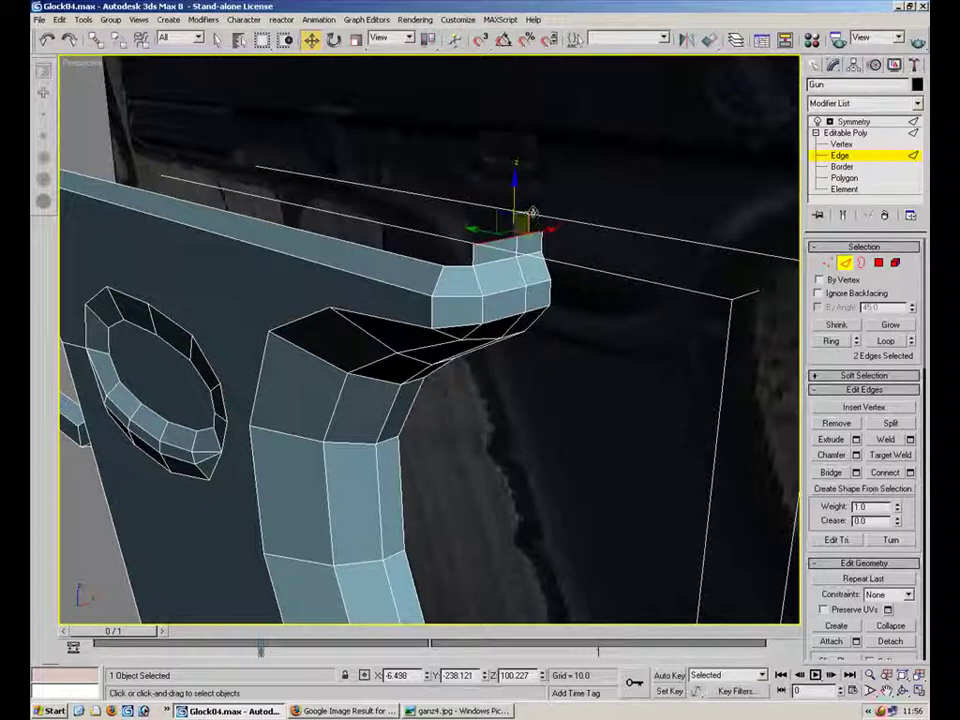
left_click_drag(484, 231, 338, 190, "shift")
middle_click_drag(450, 231, 640, 333, "alt")
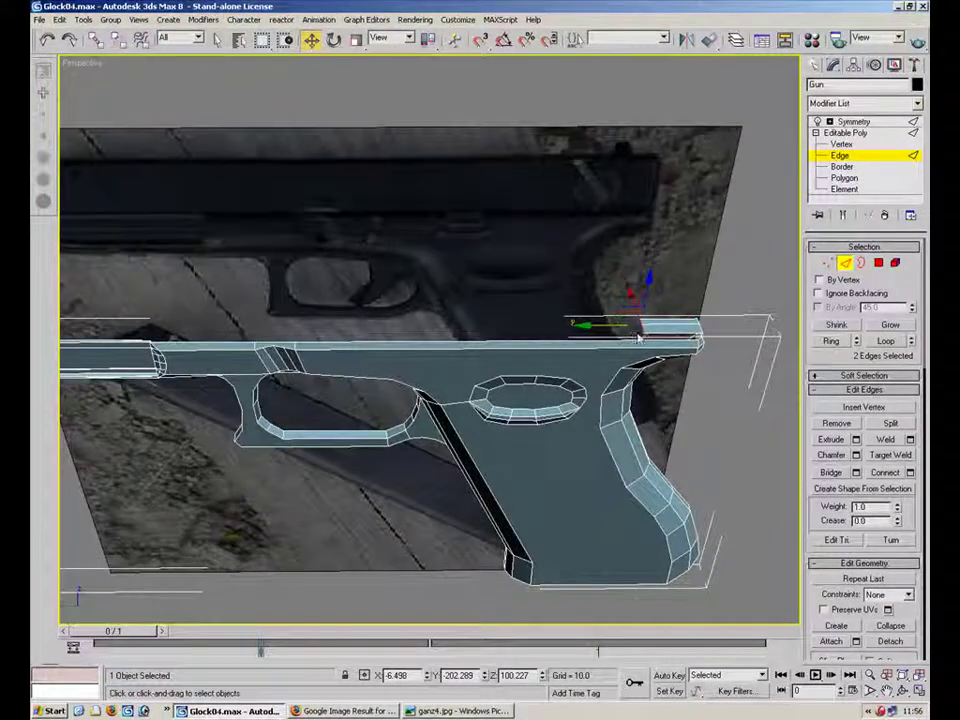
middle_click_drag(175, 332, 482, 321)
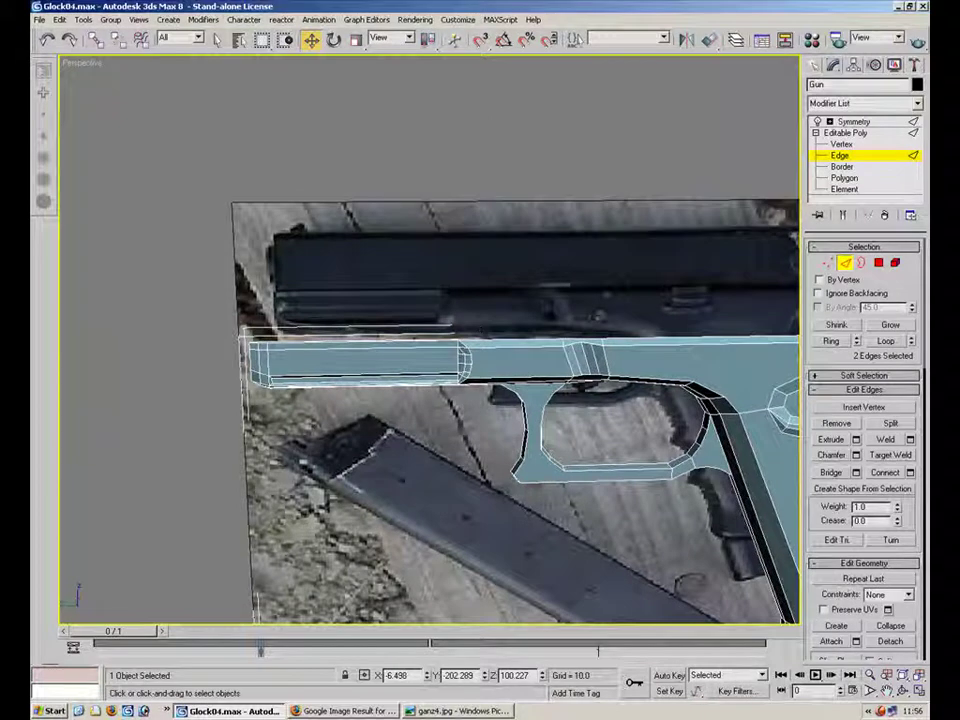
middle_click_drag(564, 363, 440, 317)
scroll(441, 318, "up", 4)
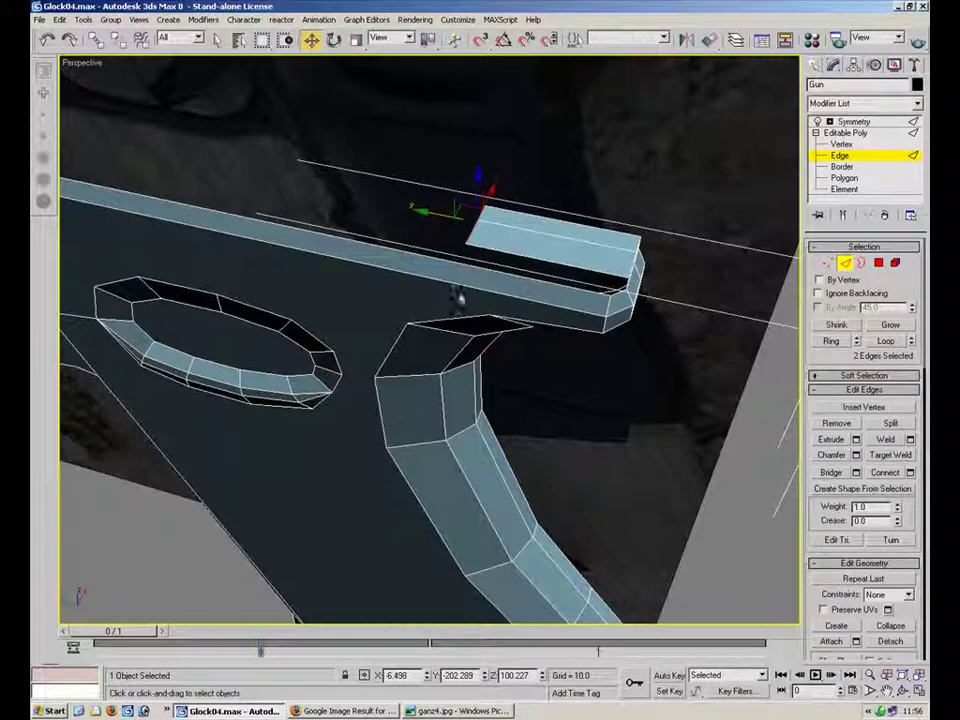
Try inserting a vertex on the top strip's inner edge, aligned in Y with the extruded face's front corner.
left_click(873, 410)
mouse_move(508, 272)
middle_mouse_down("alt")
mouse_move(491, 257)
mouse_move(516, 272)
middle_mouse_up("alt")
scroll(516, 272, "up", 4)
key("1")
key("w")
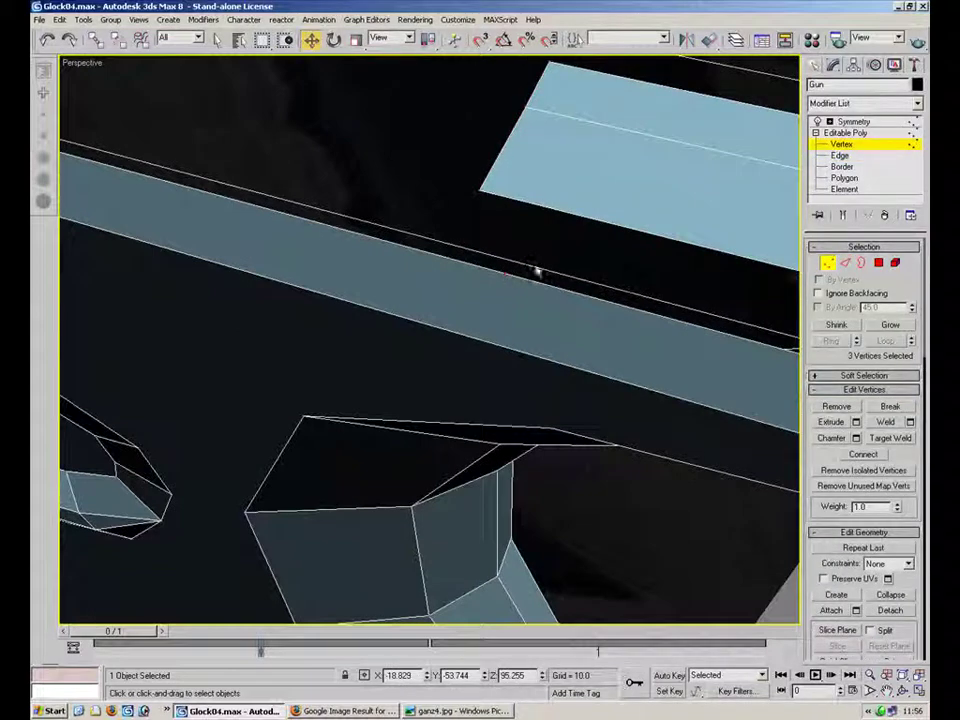
left_click(474, 200)
left_click_drag(473, 675, 443, 676)
left_click(507, 273)
type("-202.161")
key("Return")
middle_click_drag(545, 240, 603, 248, "alt")
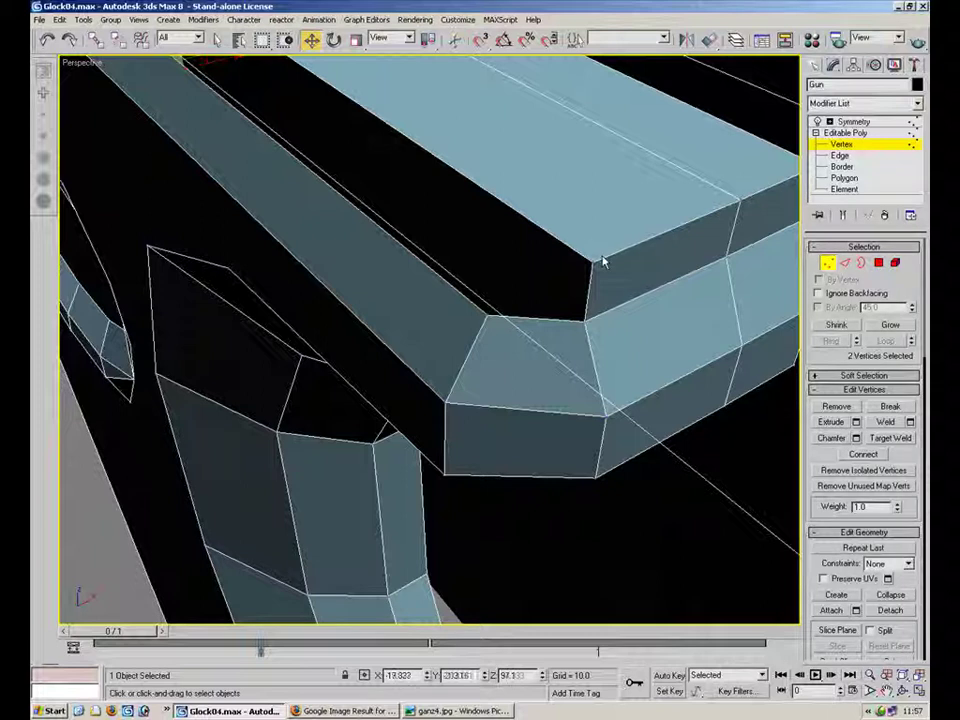
left_click(602, 256)
left_click(845, 263)
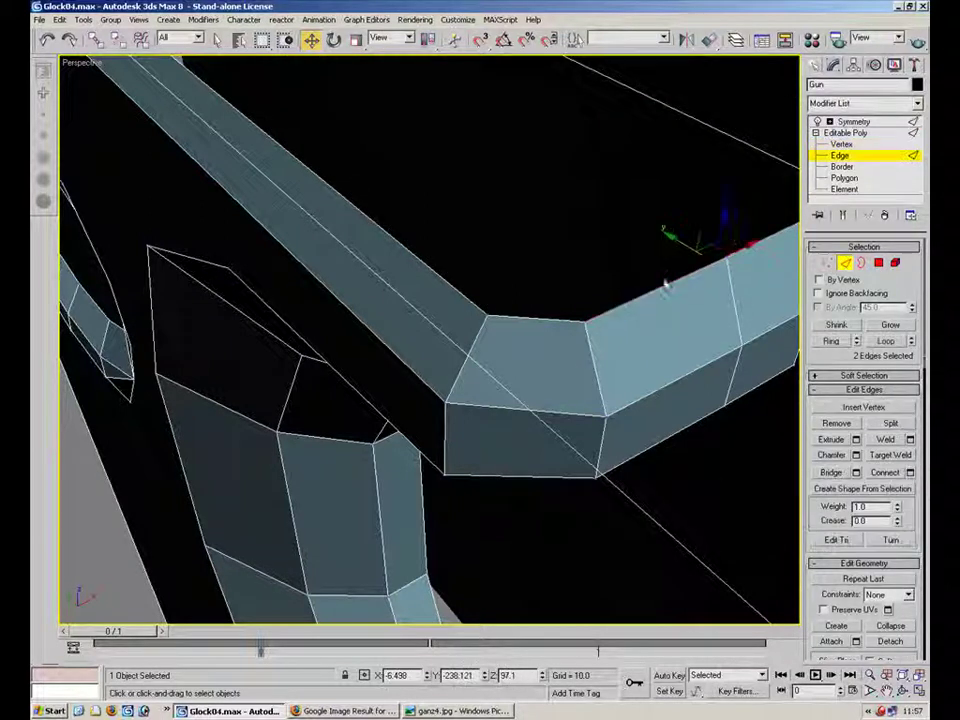
Extrude the two rear top edges upward, add the adjoining side edge, and extrude all three forward to about Y -173.
left_click(729, 215)
left_click(588, 287, "ctrl")
middle_click_drag(588, 287, 559, 328)
scroll(559, 328, "down", 4)
left_click_drag(559, 330, 280, 108, "shift")
middle_click_drag(443, 231, 523, 206, "alt")
left_click_drag(256, 159, 295, 159)
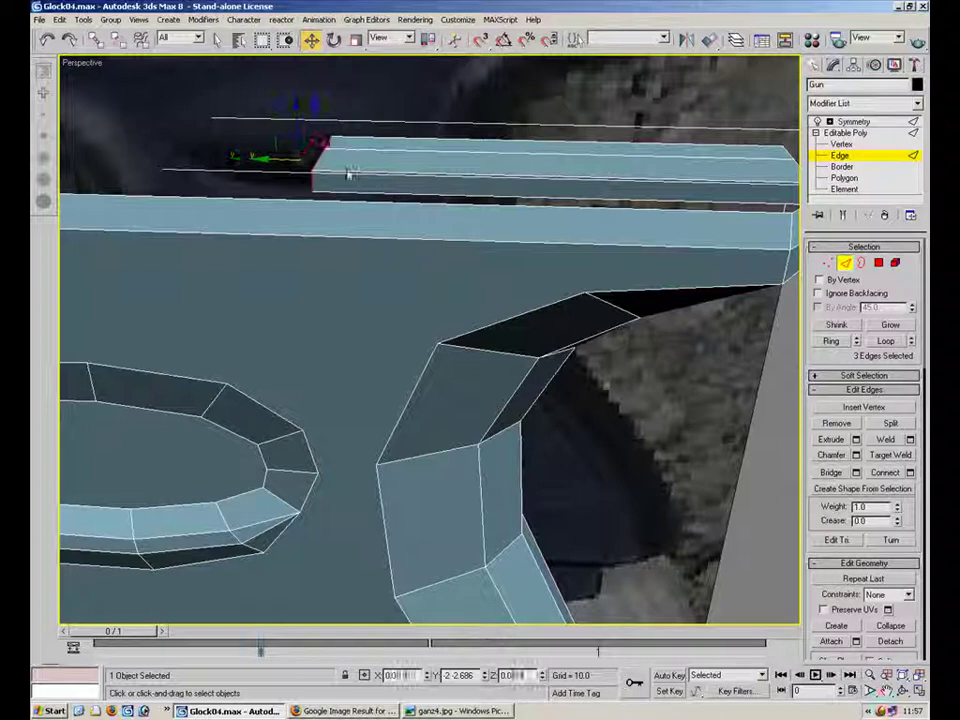
Insert a vertex on the top strip's inner edge and set its Y position to -172.95, matching the block's front corner.
left_click(886, 410)
middle_click_drag(328, 192, 321, 229, "alt")
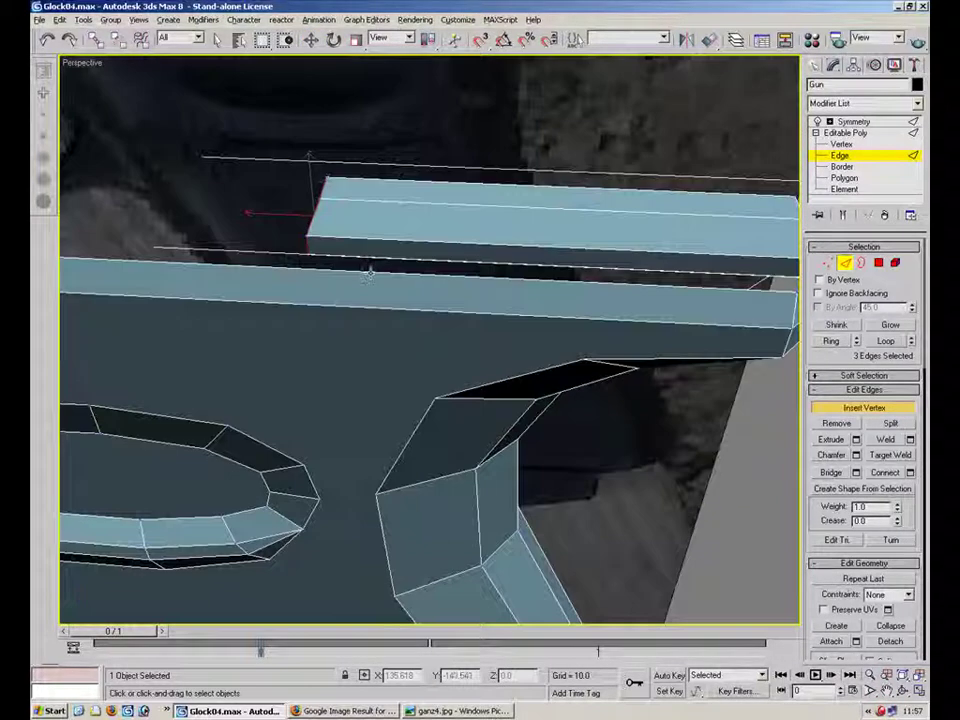
key("1")
left_click(309, 253)
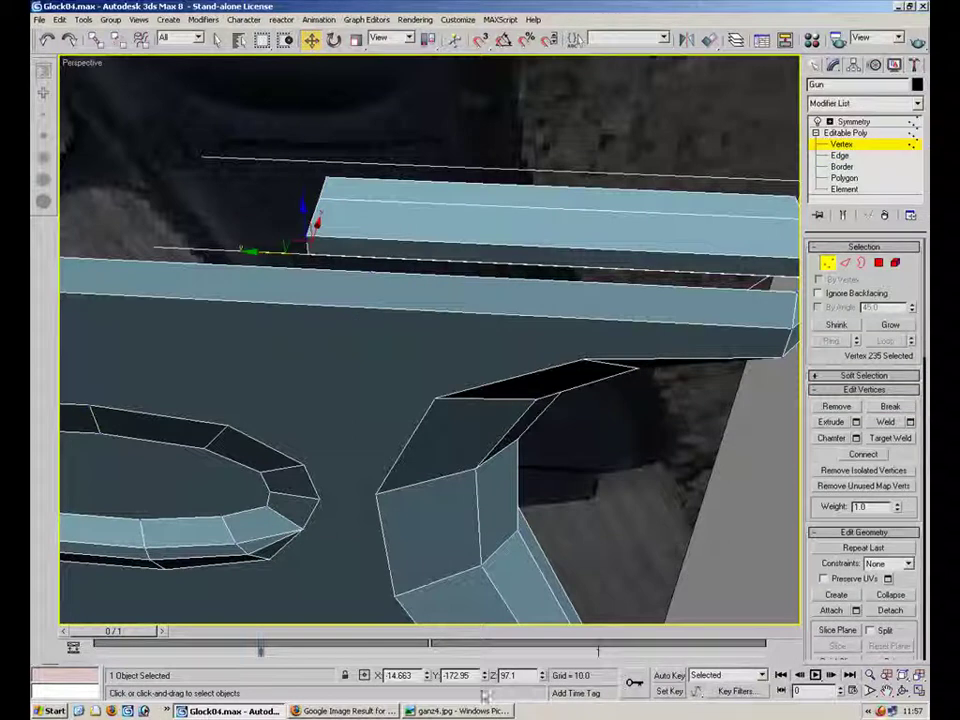
left_click_drag(474, 675, 380, 638)
left_click(371, 257)
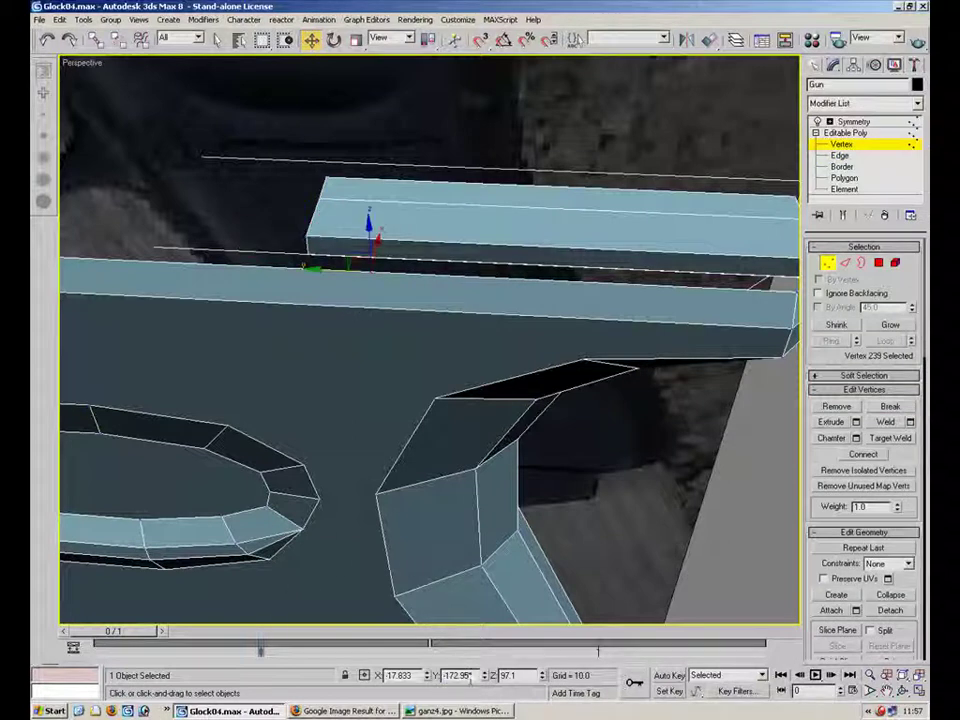
Bridge the rear block's lower side edge to the facing inner edge of the top strip.
key("2")
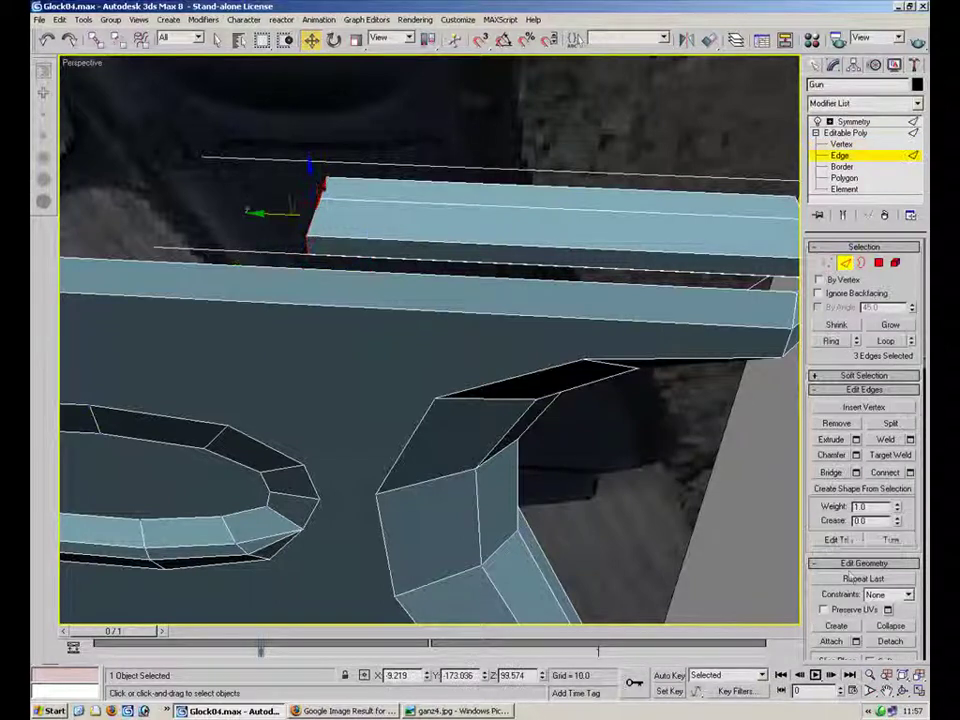
left_click(834, 473)
left_click(684, 288)
left_click(682, 271)
key("1")
key("w")
middle_click_drag(722, 370, 693, 388, "alt")
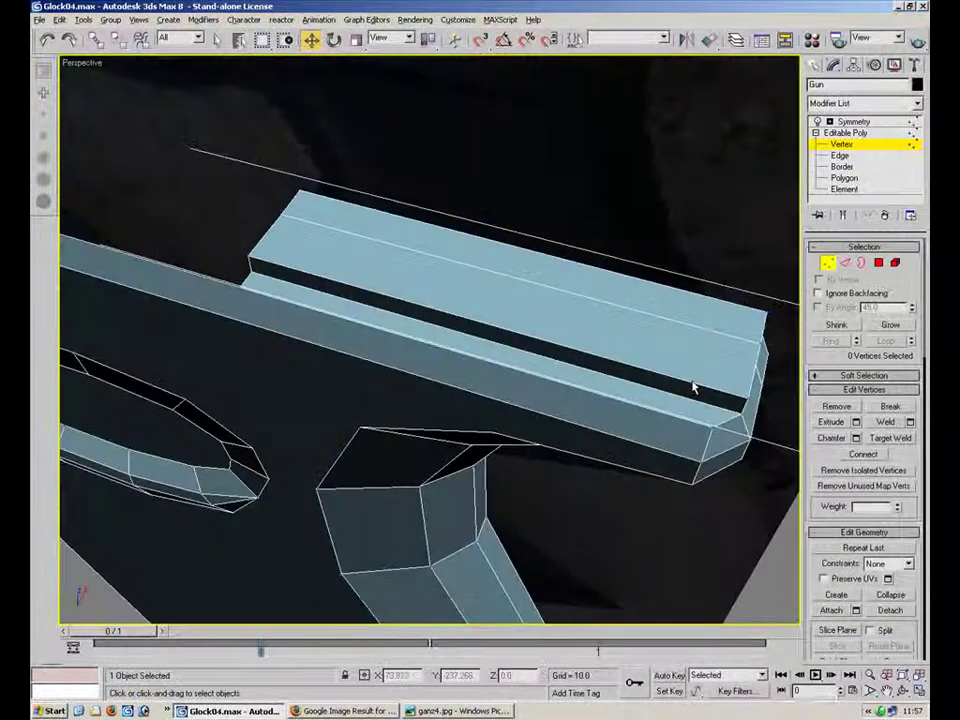
Deselect the gun and examine the rear block and the grip's base against the reference photo.
left_click(828, 263)
left_click(671, 206)
mouse_move(603, 181)
middle_mouse_down("alt")
mouse_move(446, 216)
mouse_move(441, 240)
mouse_move(456, 257)
mouse_move(436, 358)
middle_mouse_up("alt")
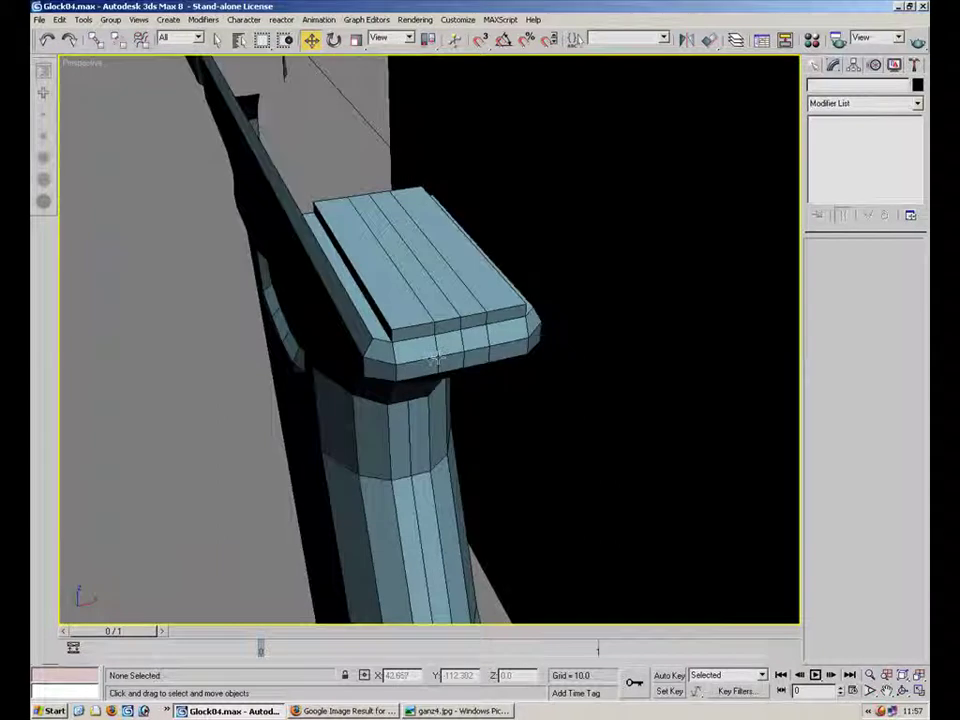
middle_click_drag(360, 231, 508, 209, "alt")
scroll(444, 220, "down", 5)
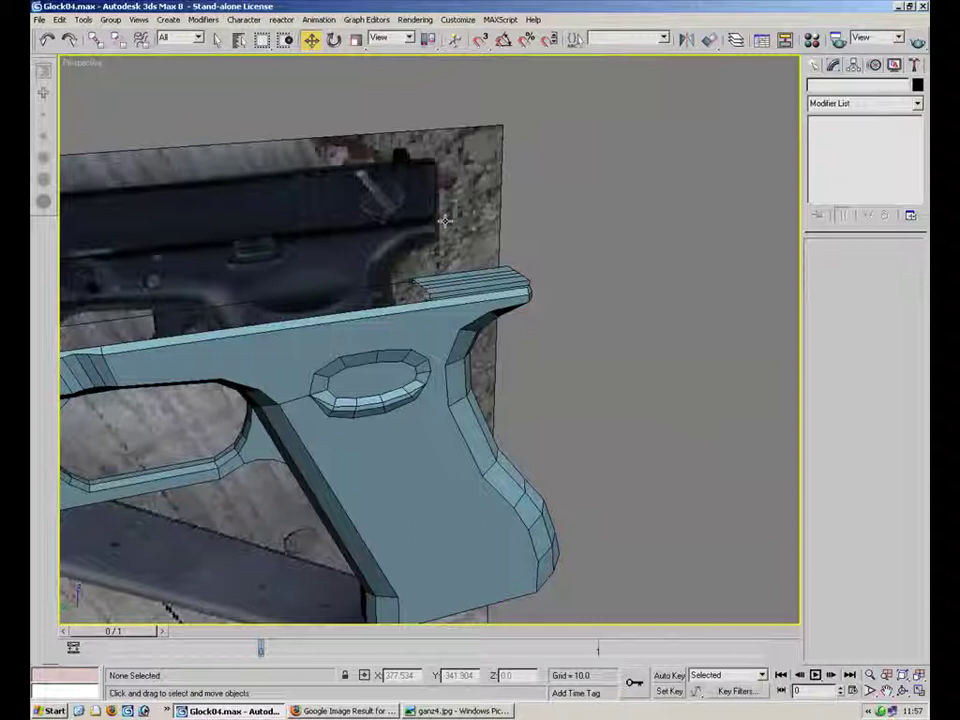
scroll(445, 180, "up", 3)
scroll(445, 220, "down", 5)
middle_click_drag(400, 400, 381, 302)
scroll(381, 302, "up", 5)
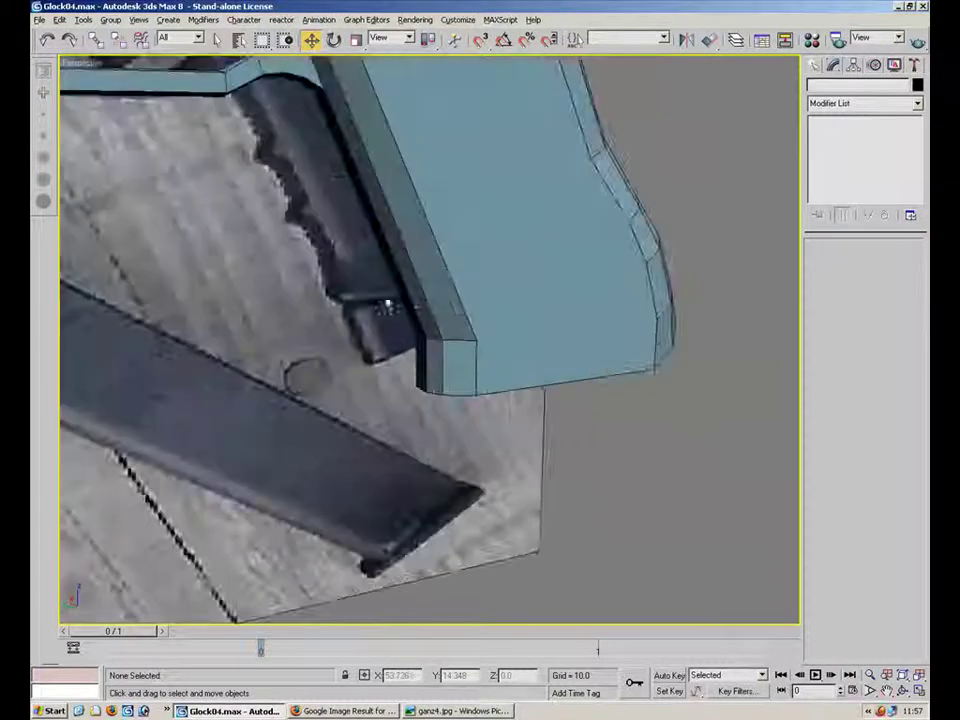
Clone the three front polygons at the grip's base about 64 downward along Z as a separate, renamed object.
left_click(388, 253)
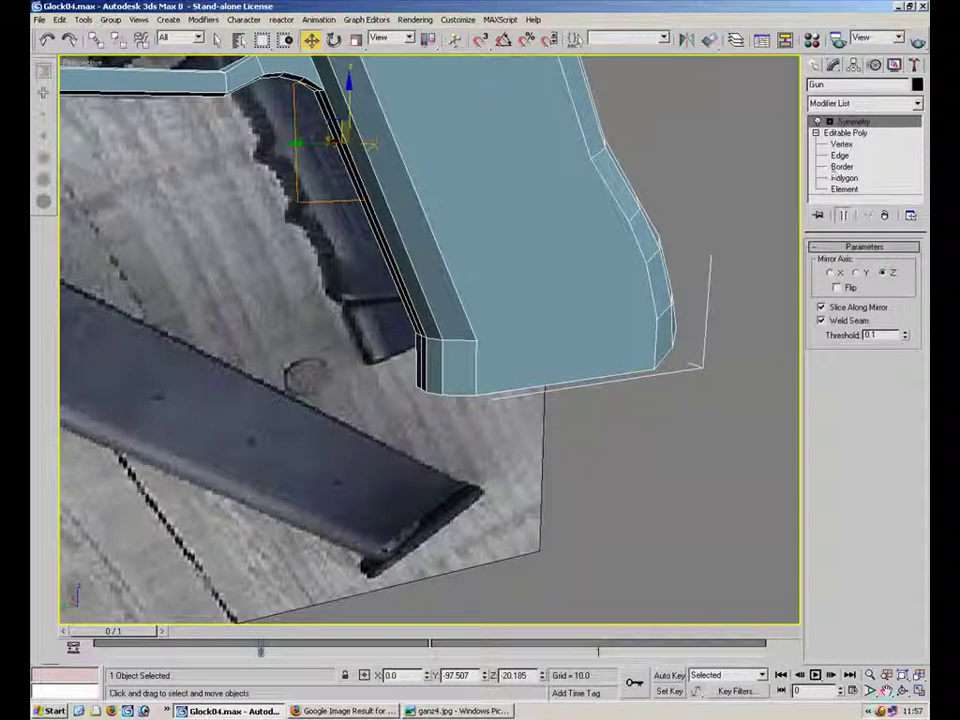
key("4")
middle_click_drag(520, 300, 470, 310, "alt")
left_click(441, 388)
left_click(412, 387, "ctrl")
left_click(397, 386, "ctrl")
middle_click_drag(442, 402, 462, 345, "alt")
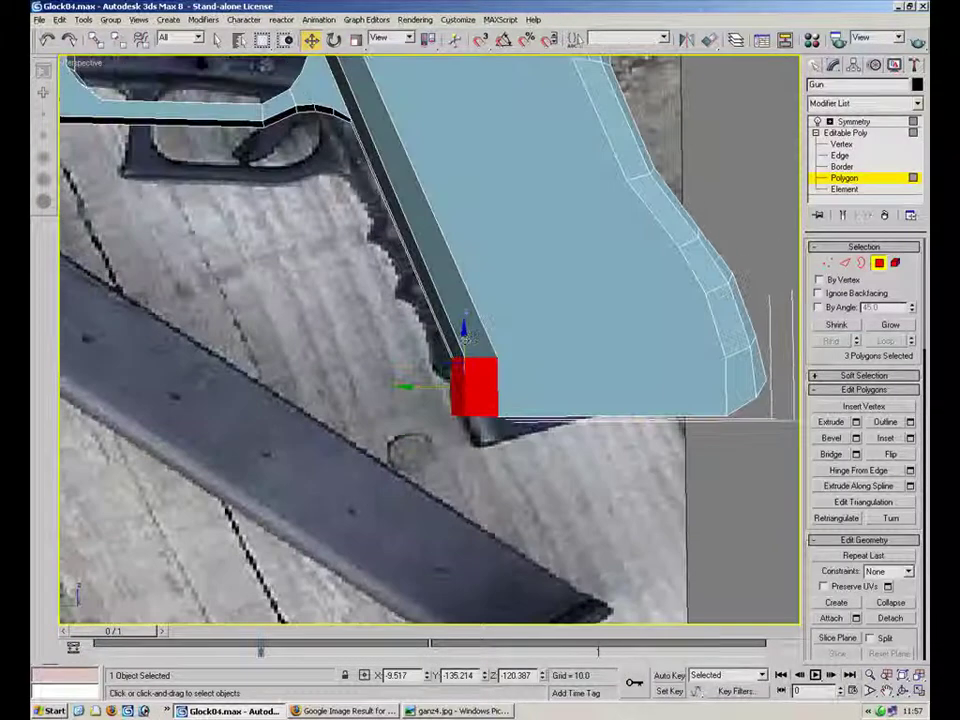
left_click_drag(463, 340, 470, 487, "shift")
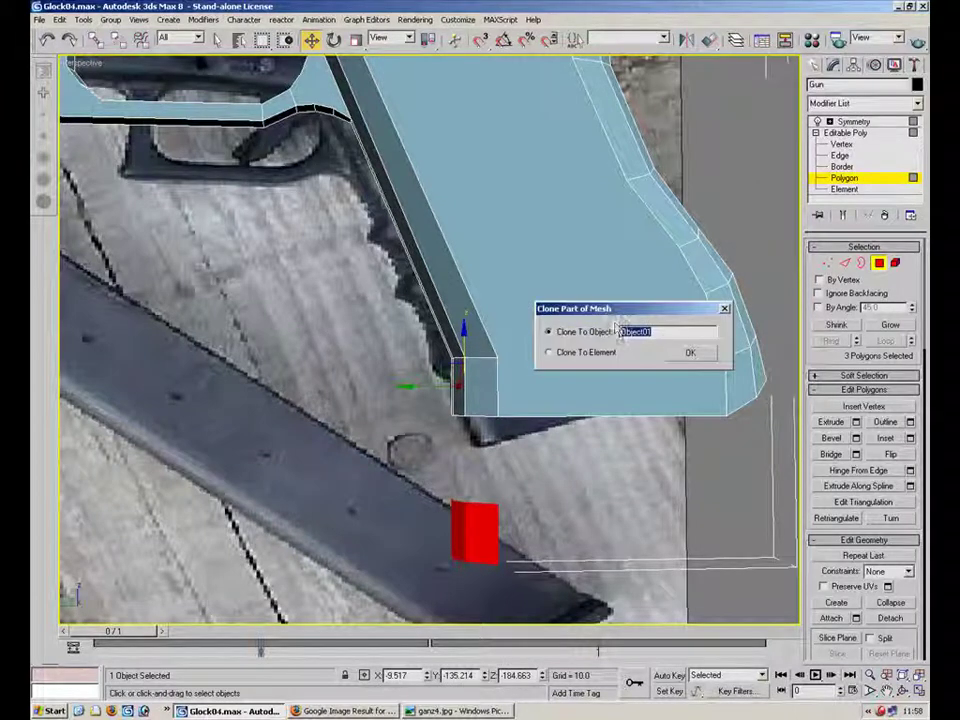
type("Gi")
left_click(690, 352)
Leave polygon editing on the gun and select the cloned clip piece below the grip.
left_click(853, 121)
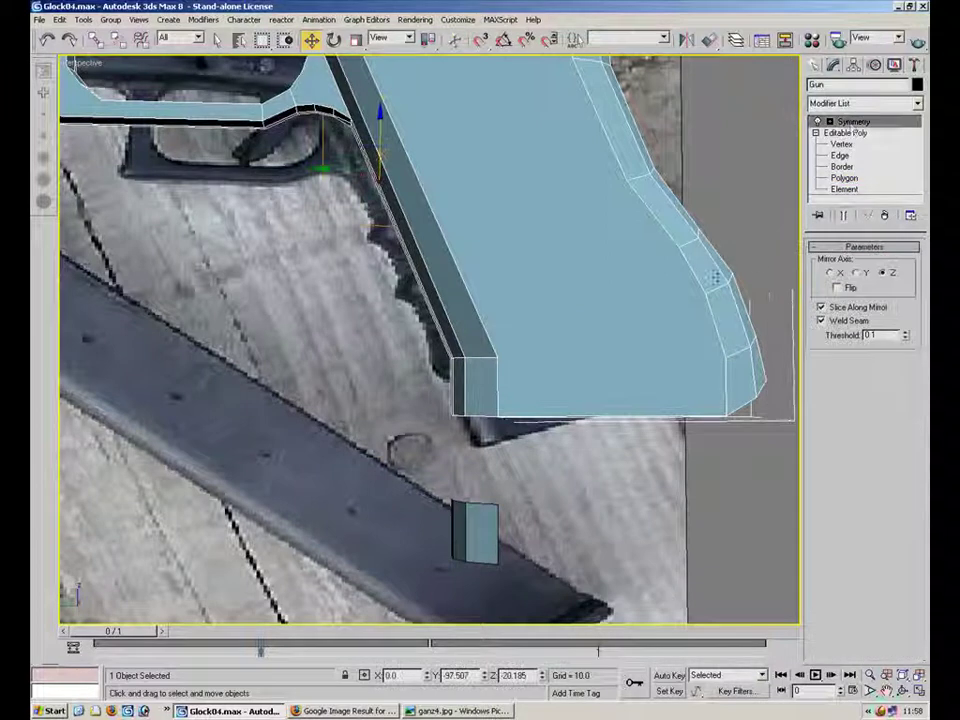
left_click(703, 456)
left_click(487, 524)
middle_click_drag(550, 442, 580, 305, "alt")
left_click(632, 408)
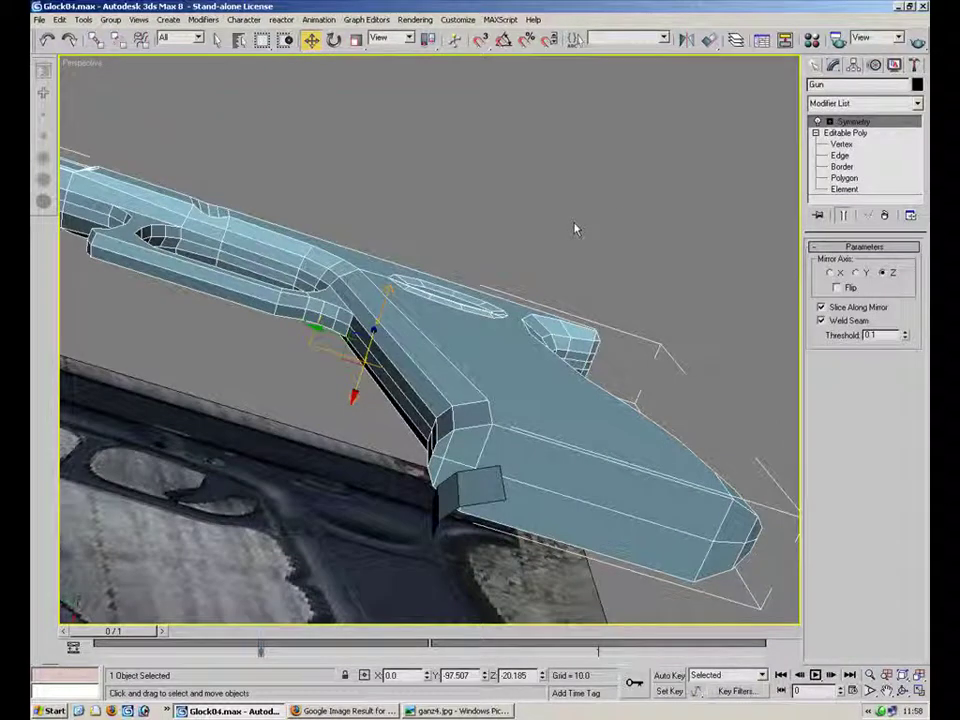
left_click(445, 515)
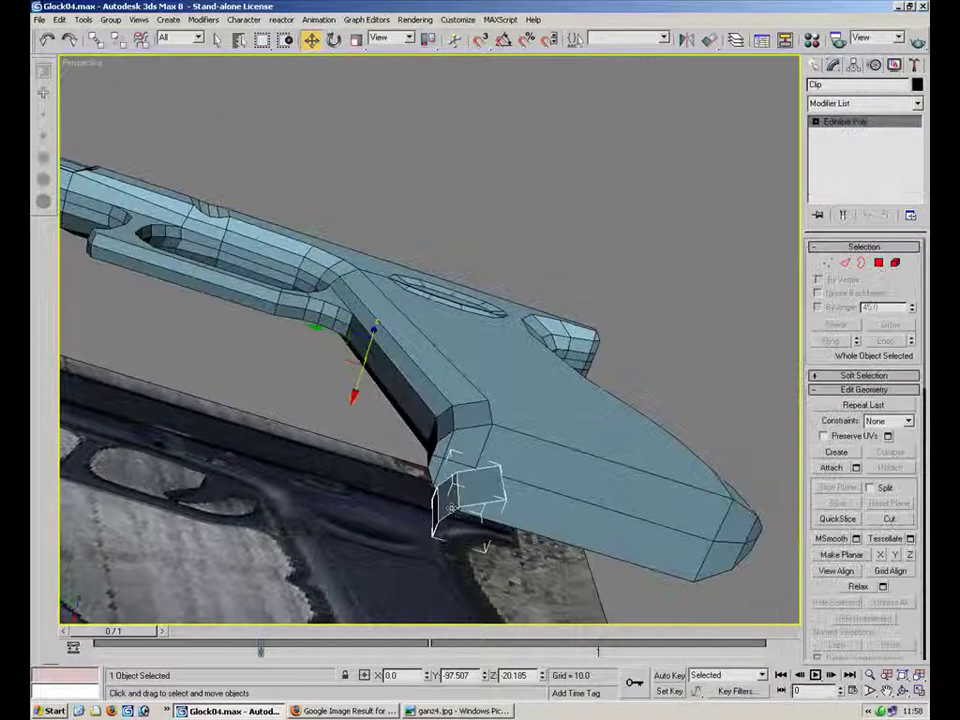
left_click(356, 39)
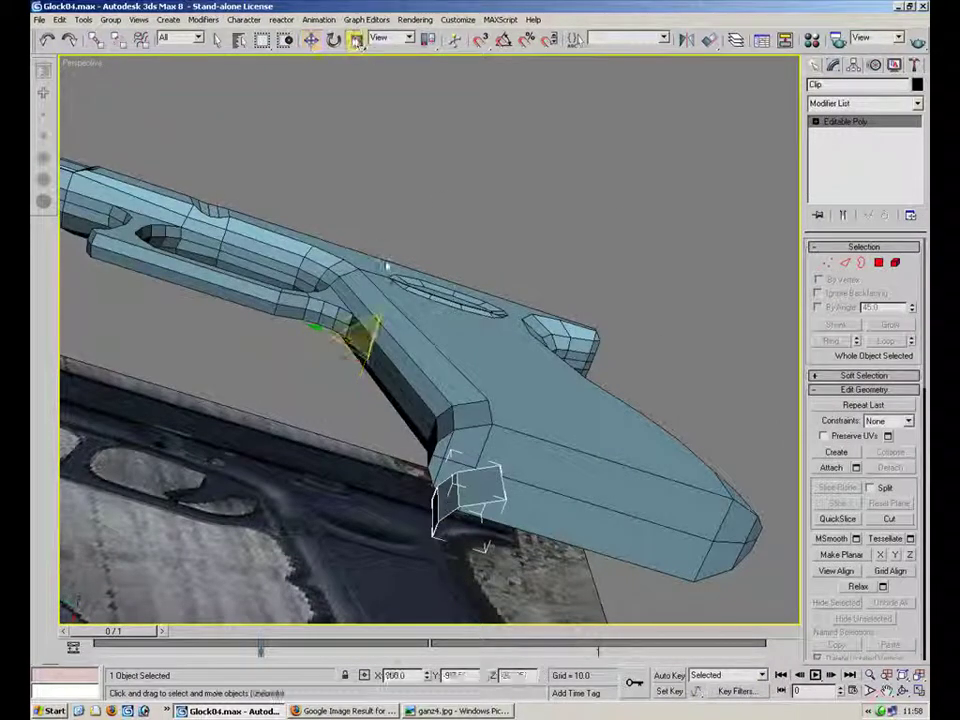
left_click_drag(389, 286, 376, 304)
middle_click_drag(437, 367, 384, 477, "alt")
key("w")
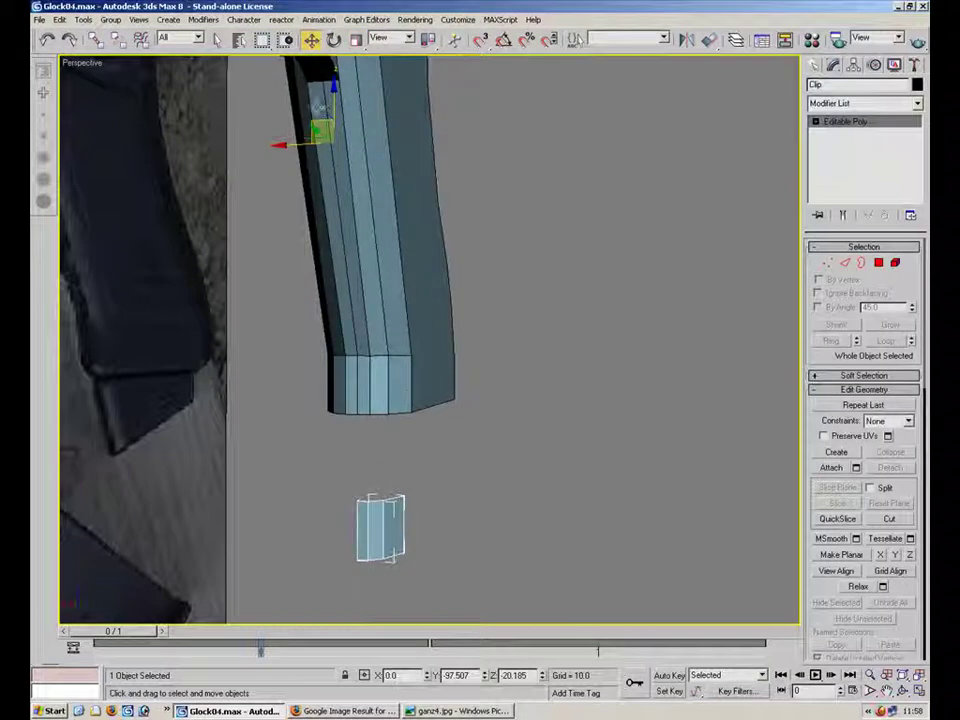
left_click_drag(333, 104, 312, 137)
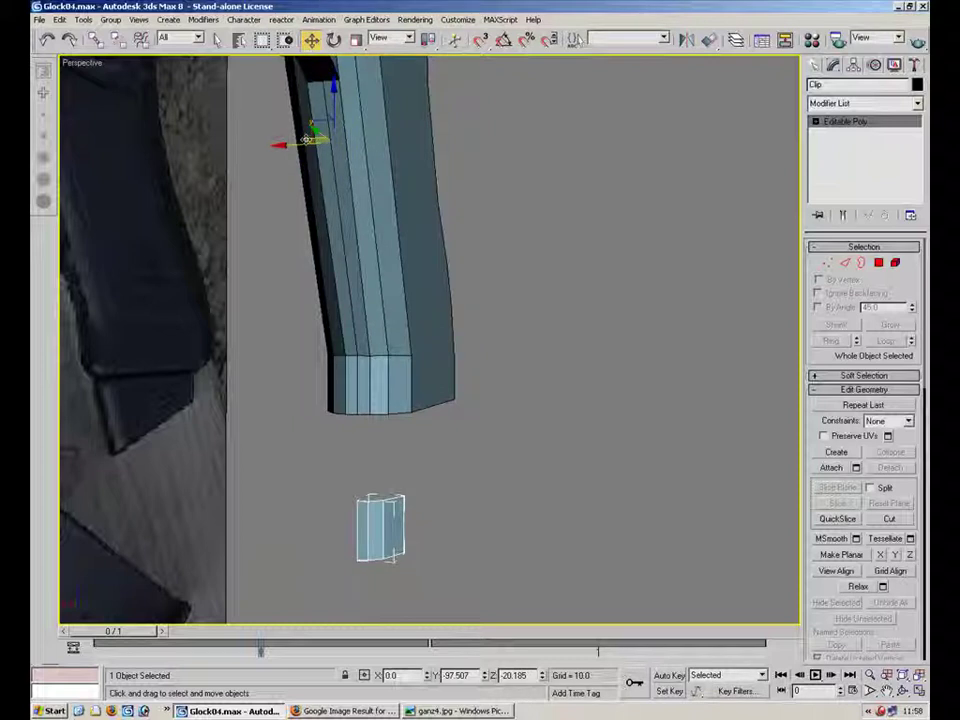
Move the clip piece up and rearward in the Left view, beneath the magazine's front corner in the reference photo.
middle_click_drag(515, 428, 318, 376, "alt")
key("alt+w")
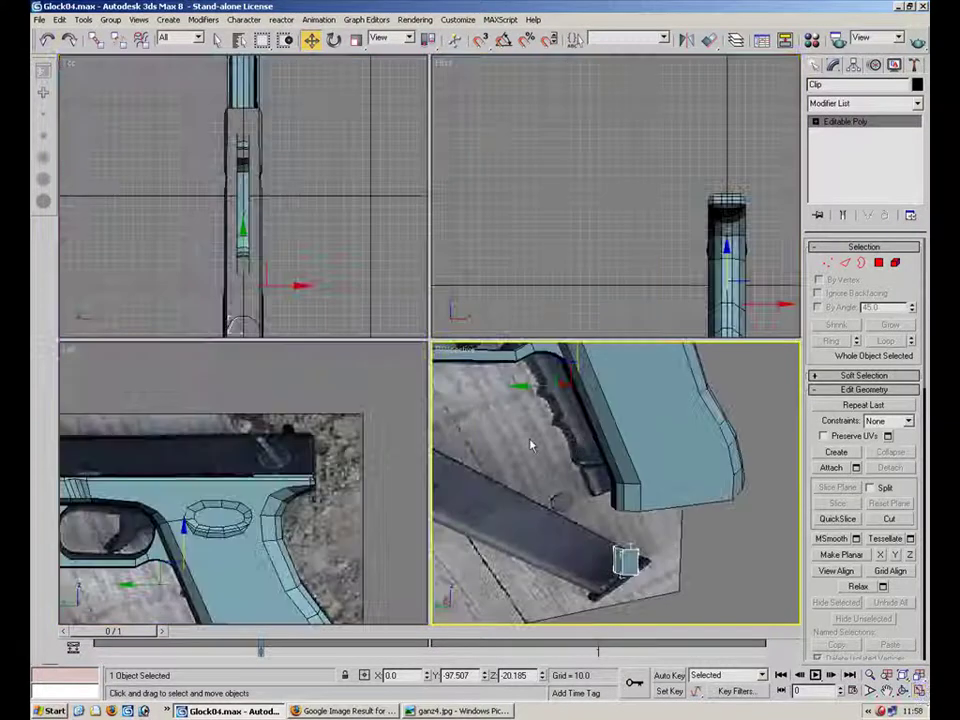
middle_click_drag(243, 538, 237, 373)
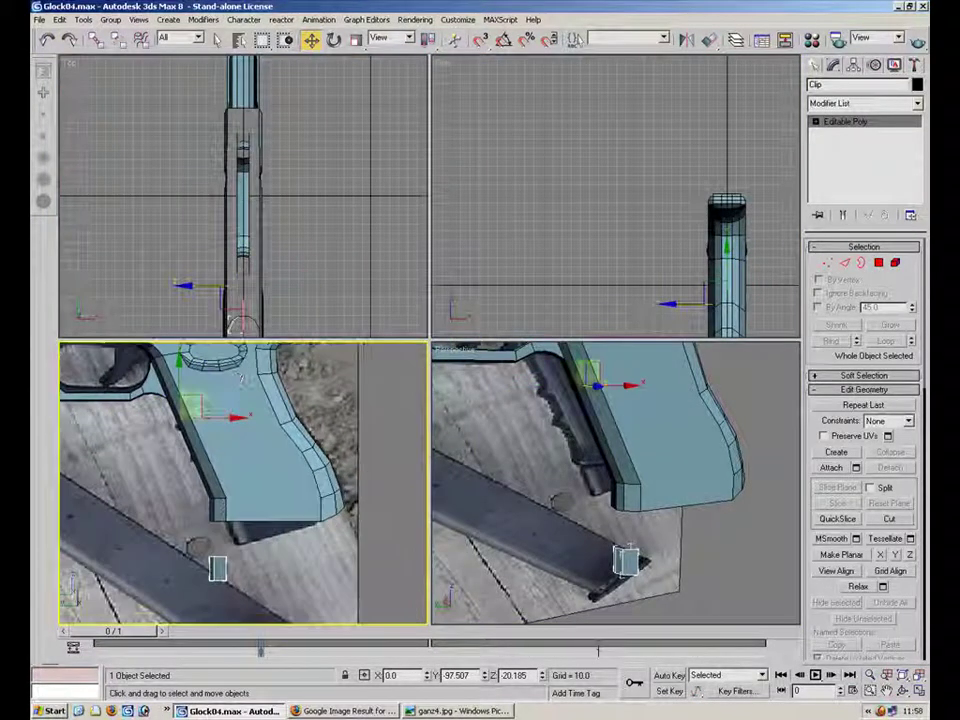
left_click_drag(199, 401, 218, 382)
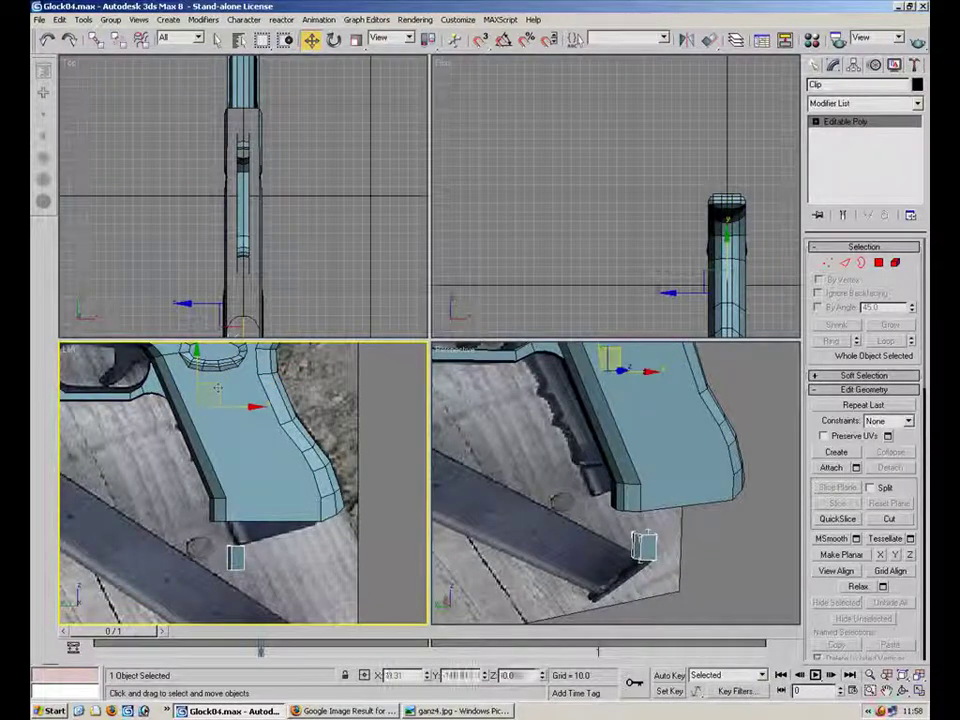
Examine the clip's scale values in the Scale Transform Type-In at edge, vertex and whole-object level.
key("2")
left_click(232, 503)
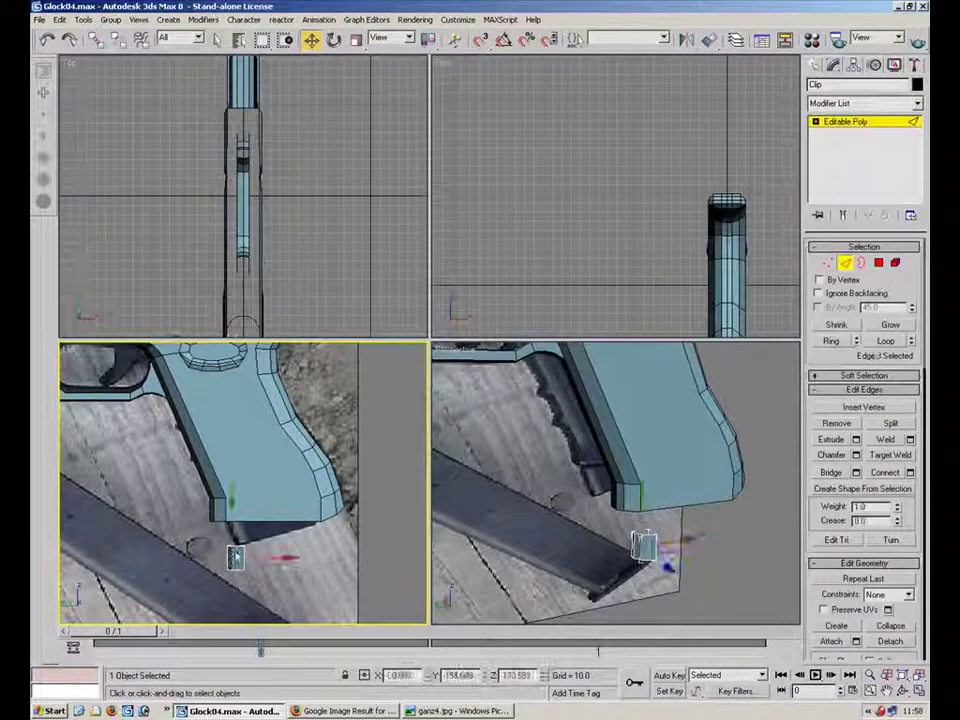
right_click(358, 40)
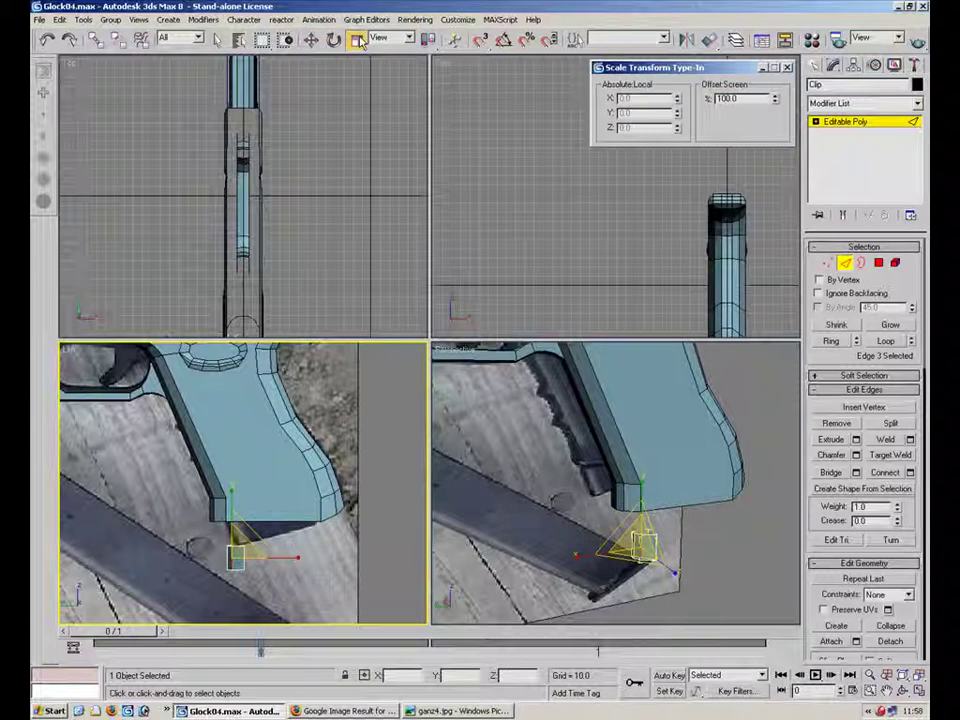
left_click(828, 262)
left_click(787, 68)
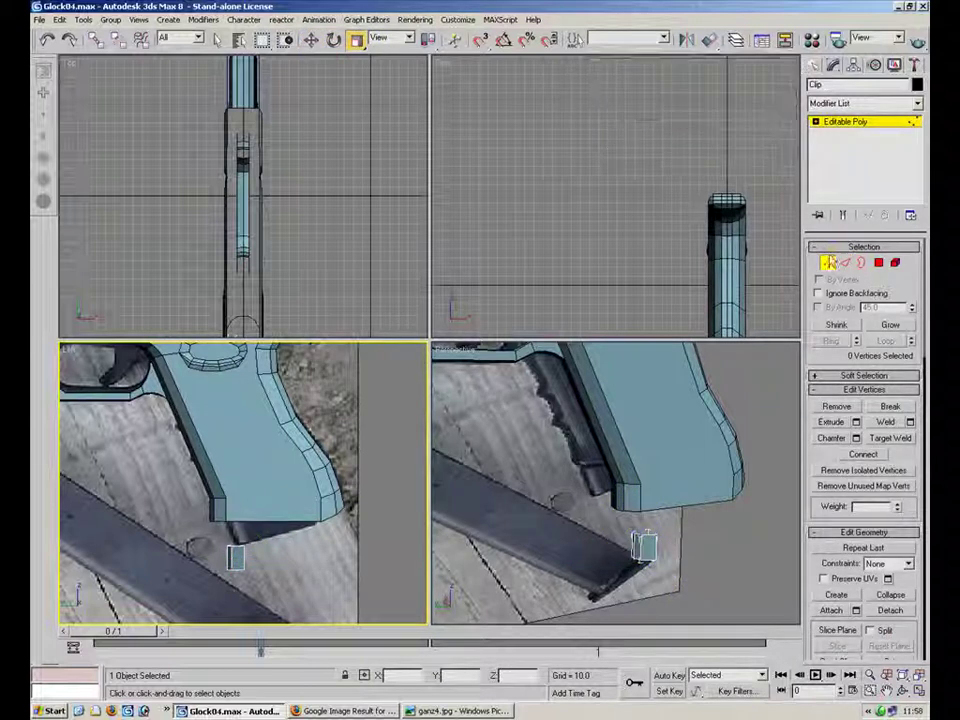
left_click(828, 262)
key("F12")
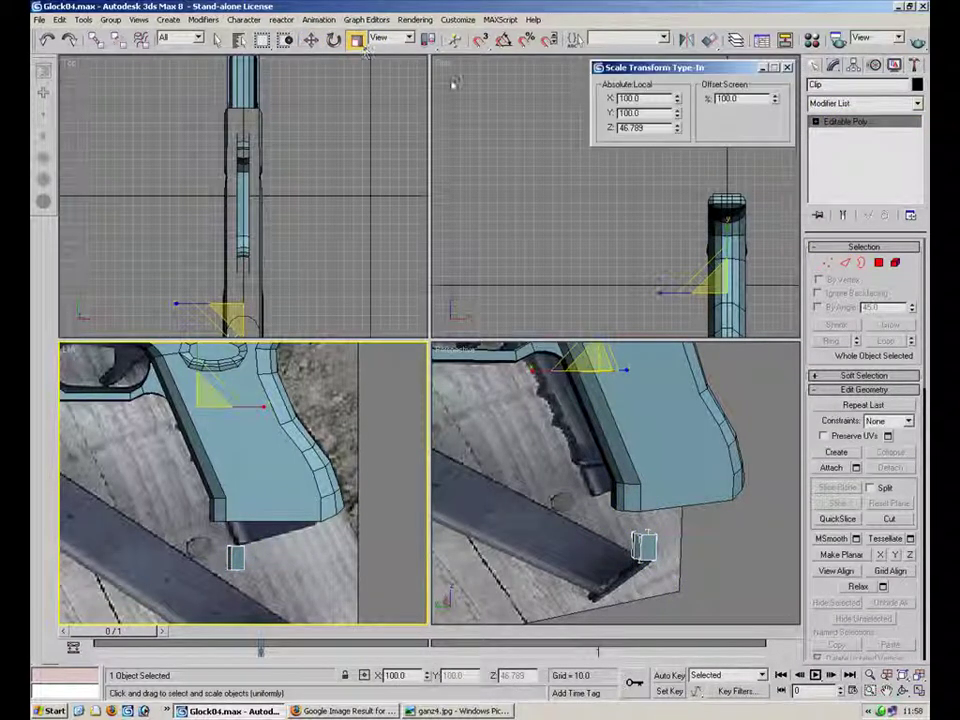
double_click(632, 128)
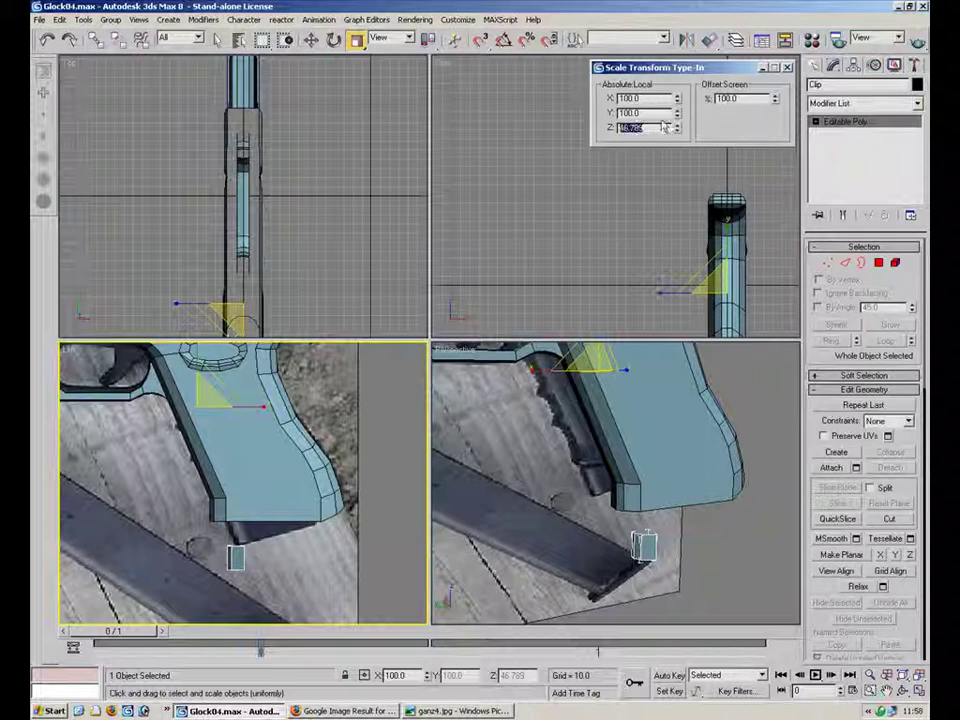
key("F12")
key("1")
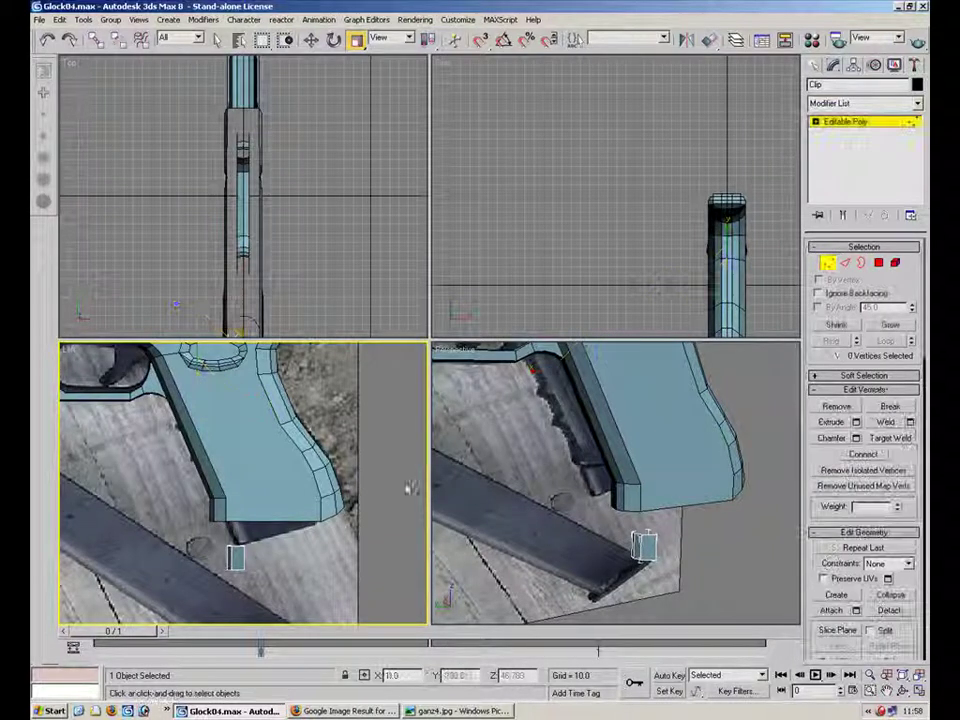
left_click_drag(352, 466, 170, 608)
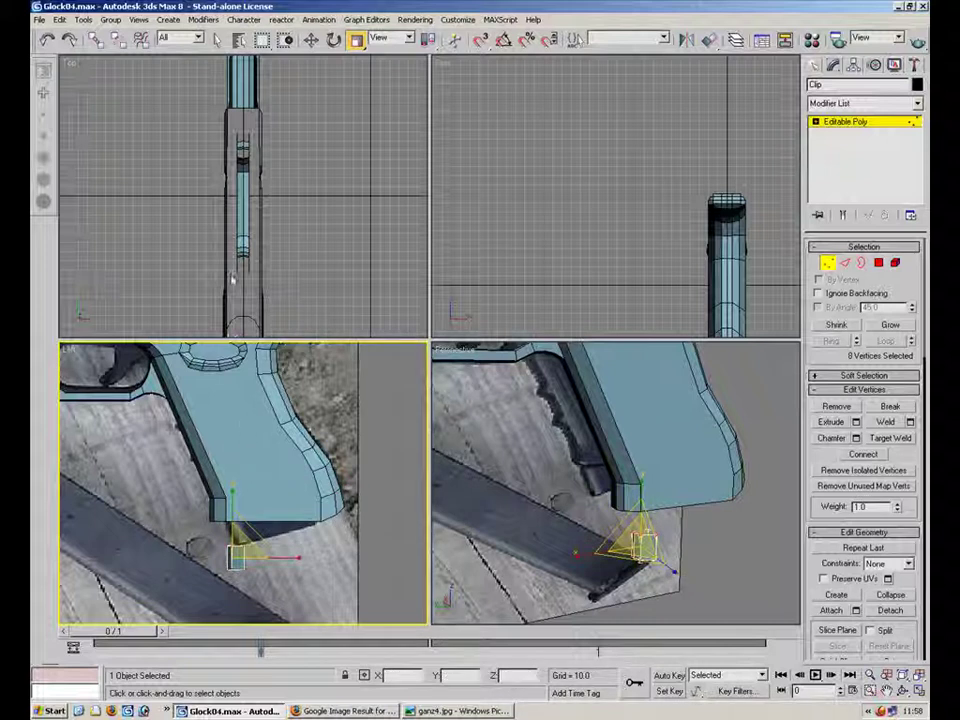
Inspect the whole clip's absolute local Z scale and its object conversion options.
left_click(828, 264)
right_click(359, 43)
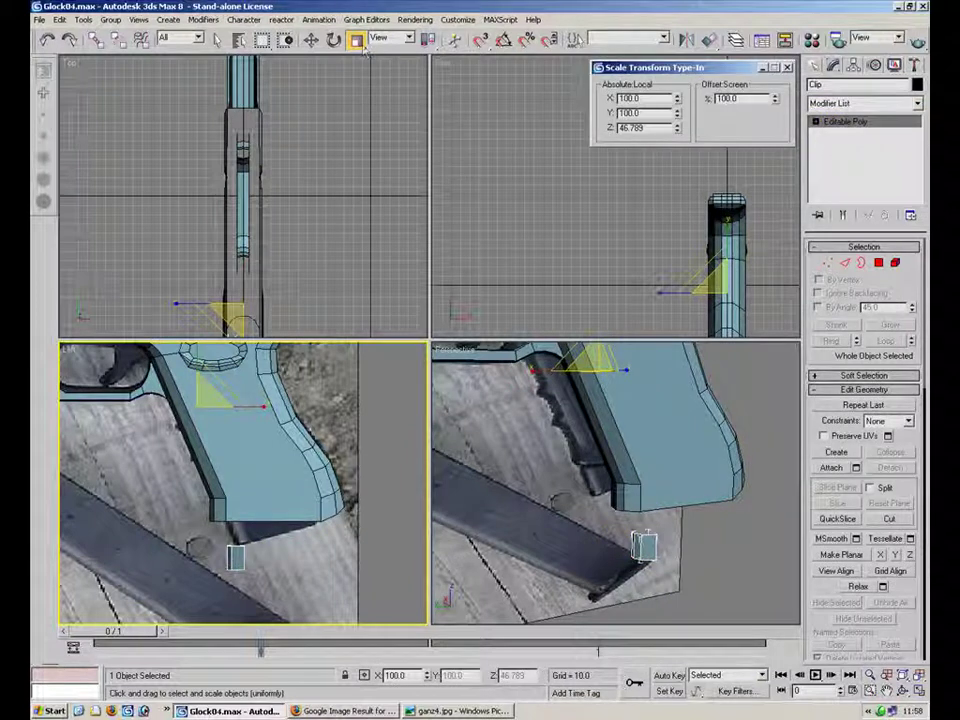
left_click_drag(648, 128, 498, 128)
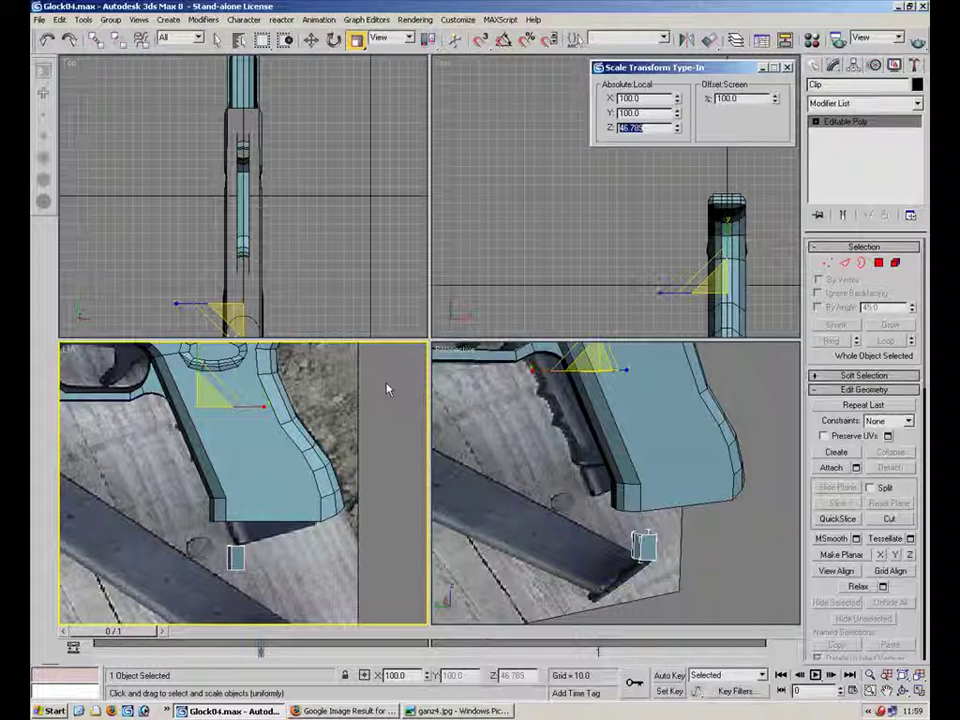
right_click(643, 545)
right_click(643, 543)
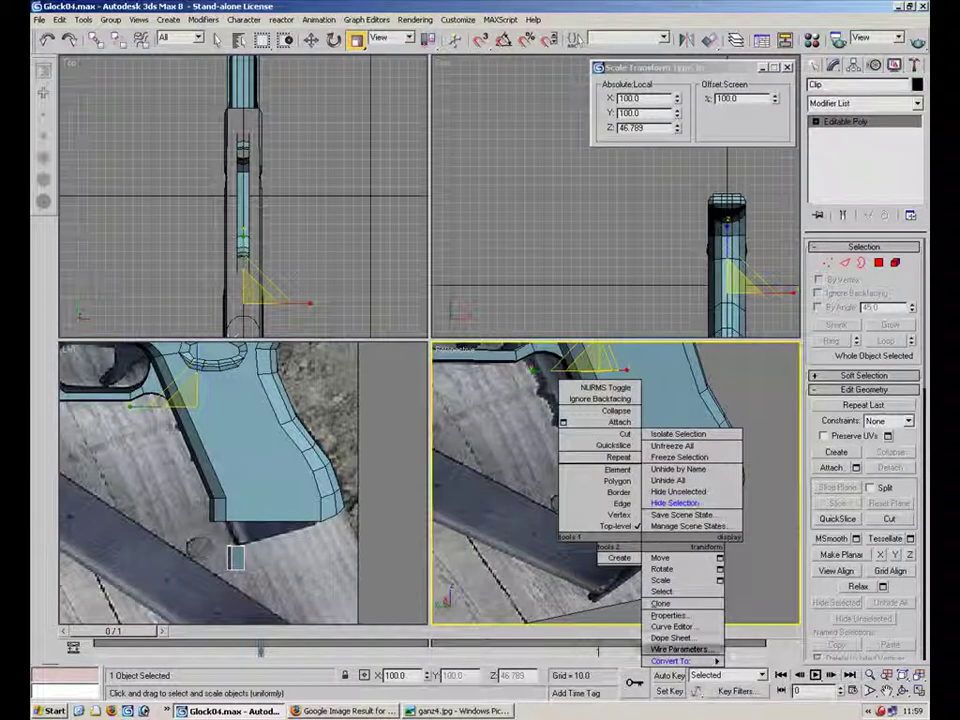
mouse_move(700, 662)
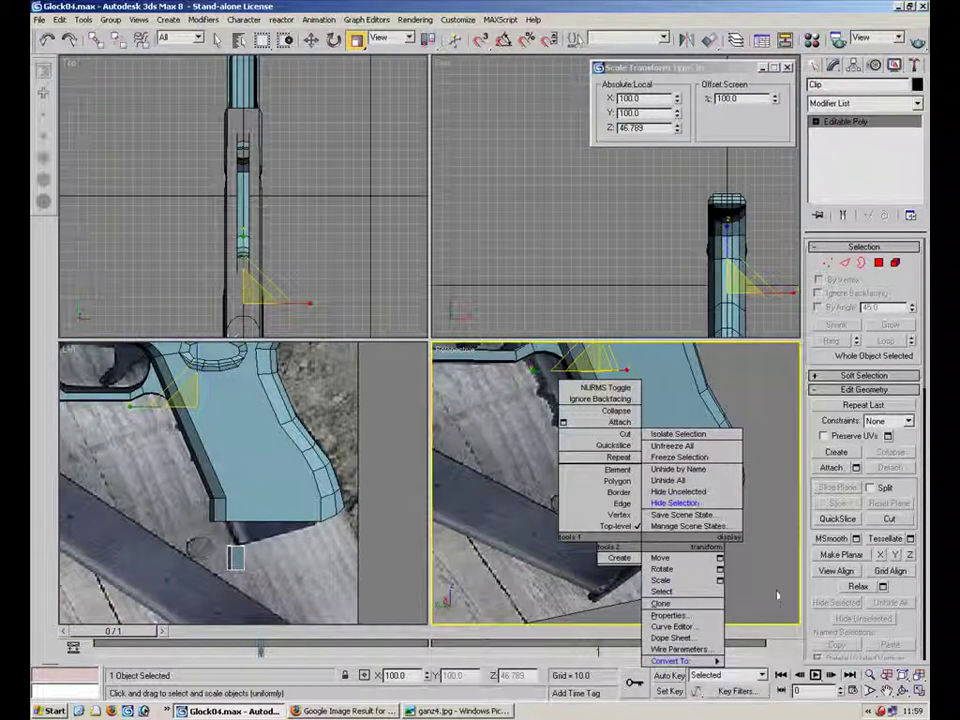
left_click(809, 63)
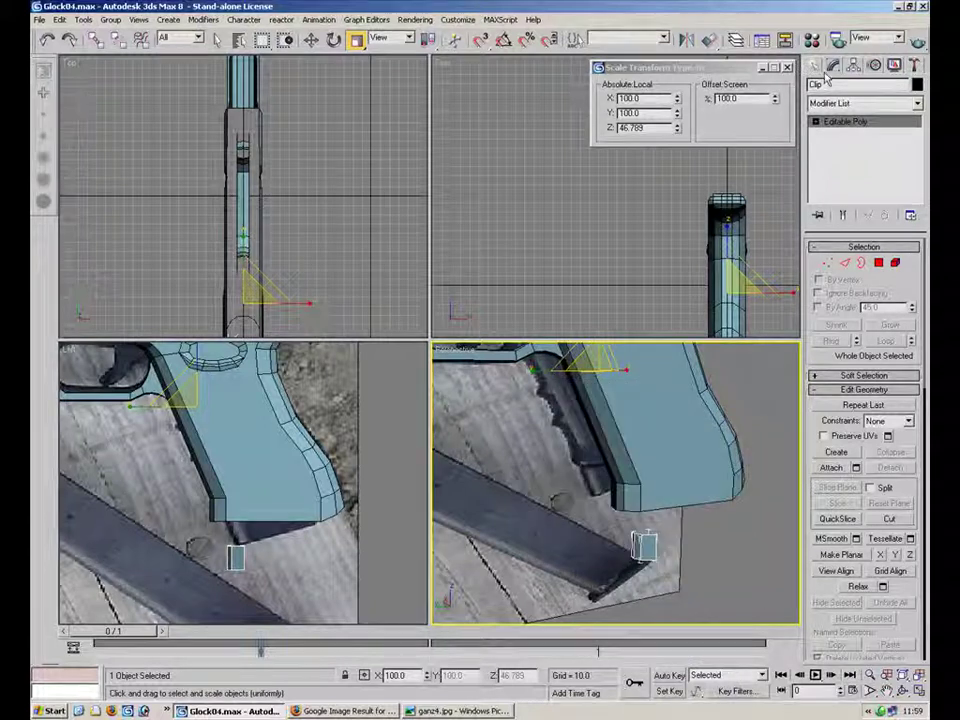
Go to frame 1 and raise the clip's four upper vertices inside the grip to about Z 33, just below the oval recess.
middle_click_drag(292, 535, 293, 516)
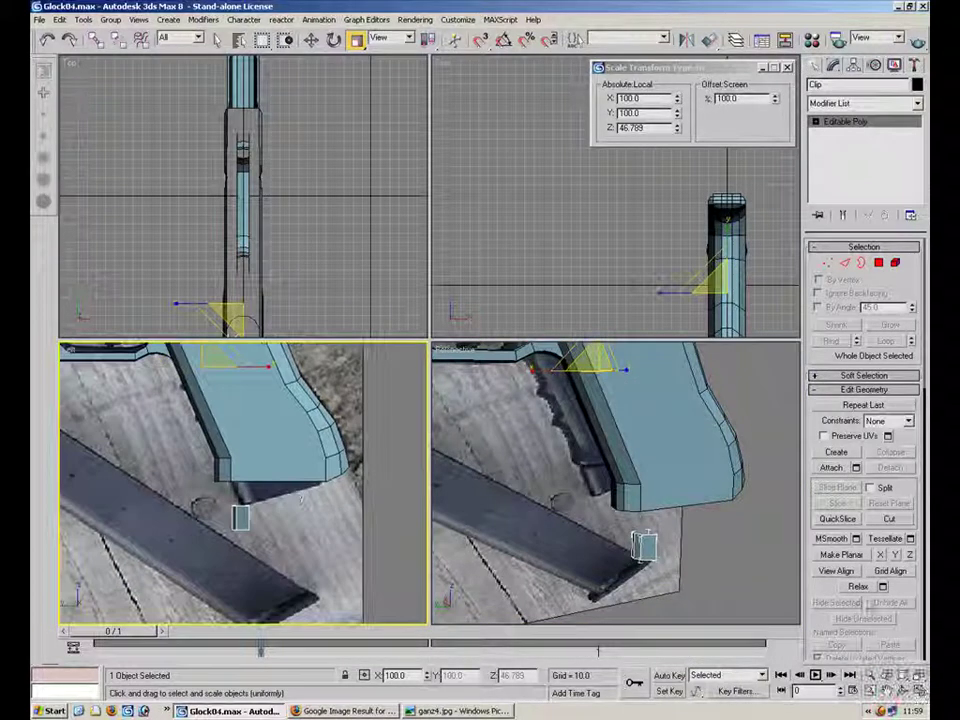
left_click(918, 690)
key("1")
left_click_drag(582, 342, 372, 500)
key("w")
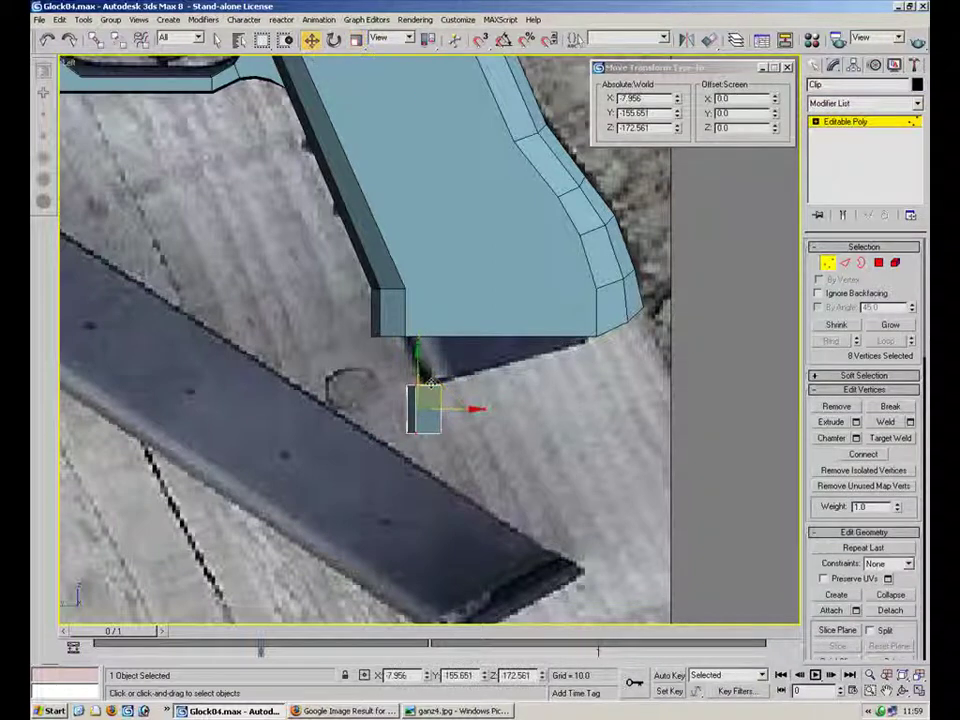
middle_click_drag(333, 396, 367, 468)
left_click_drag(472, 411, 476, 408)
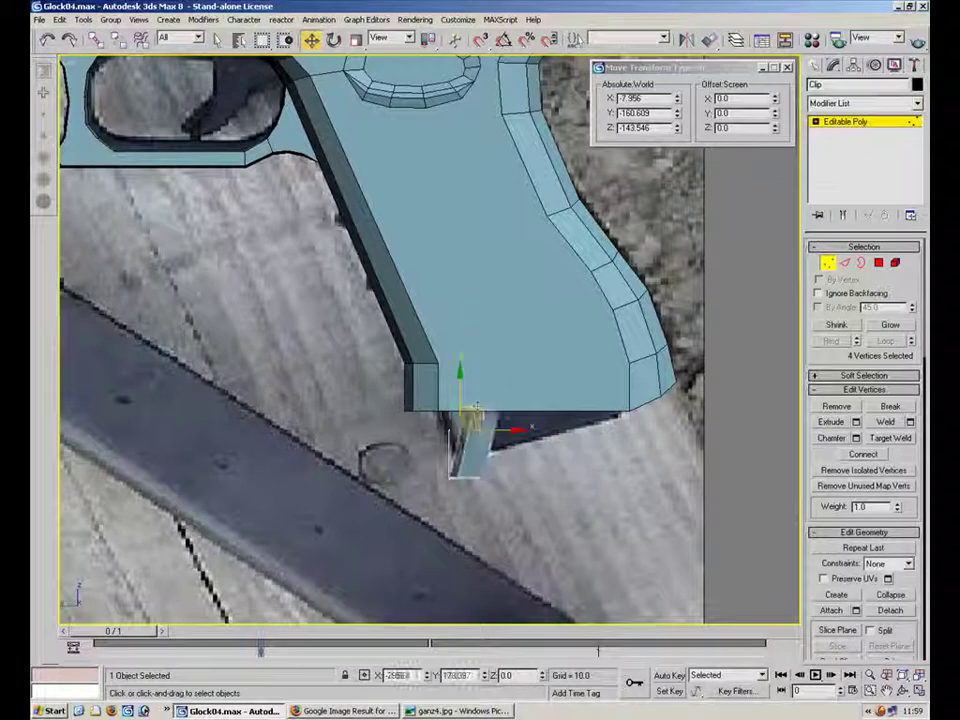
left_click_drag(378, 187, 455, 228)
right_click(460, 235)
key("period")
middle_click_drag(476, 305, 509, 413)
left_click_drag(512, 527, 382, 193)
Move the clip's four lower vertices up to the grip's bottom edge, at about Z -132.9.
middle_click_drag(564, 414, 495, 231)
scroll(495, 233, "down", 4)
left_click_drag(510, 323, 487, 441)
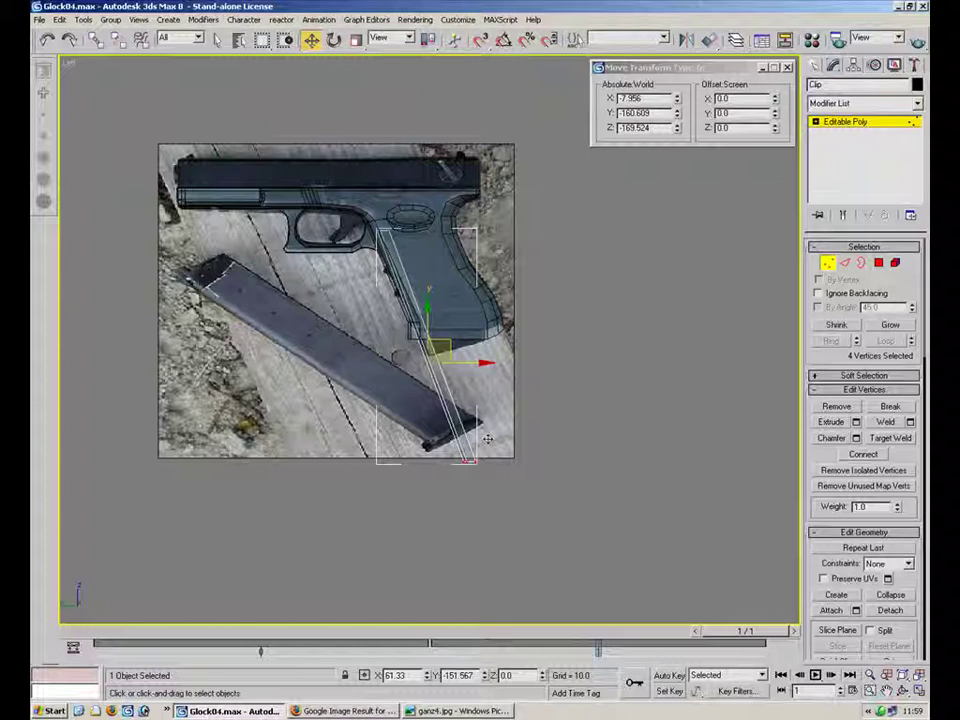
scroll(488, 438, "up", 5)
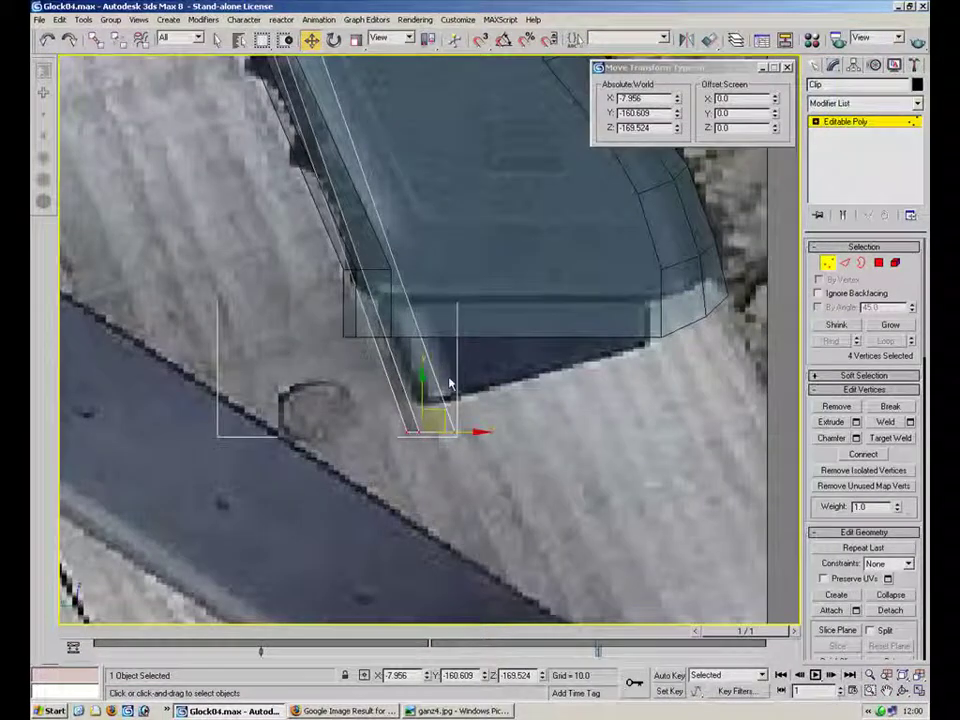
middle_click_drag(443, 336, 449, 403)
left_click_drag(450, 481, 443, 385)
Shift the clip's upper vertices about 2.4 forward and its lower vertices to about Y -156.6, following the grip's front slope.
middle_click_drag(358, 304, 388, 473)
left_click_drag(350, 110, 242, 163)
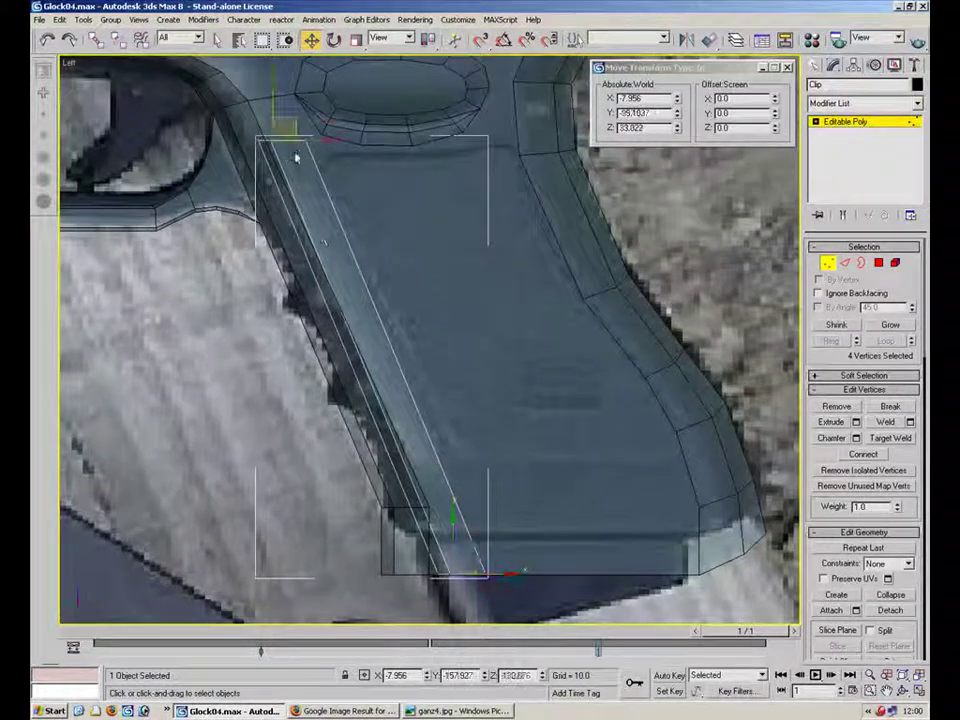
mouse_move(311, 138)
left_mouse_down()
mouse_move(328, 138)
mouse_move(305, 137)
left_mouse_up()
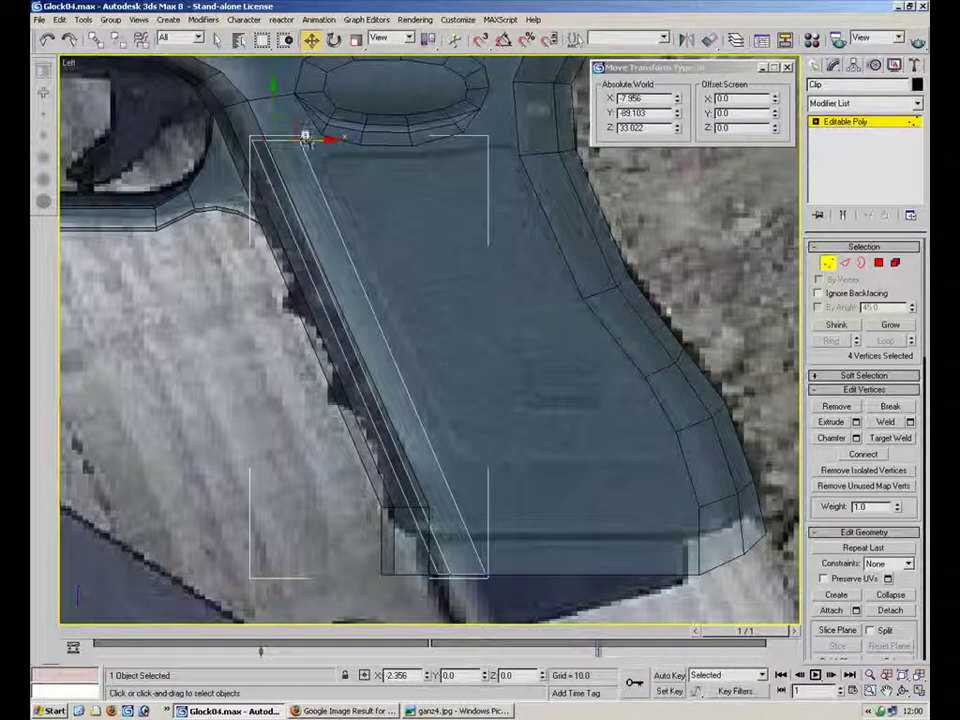
left_click_drag(484, 576, 486, 575)
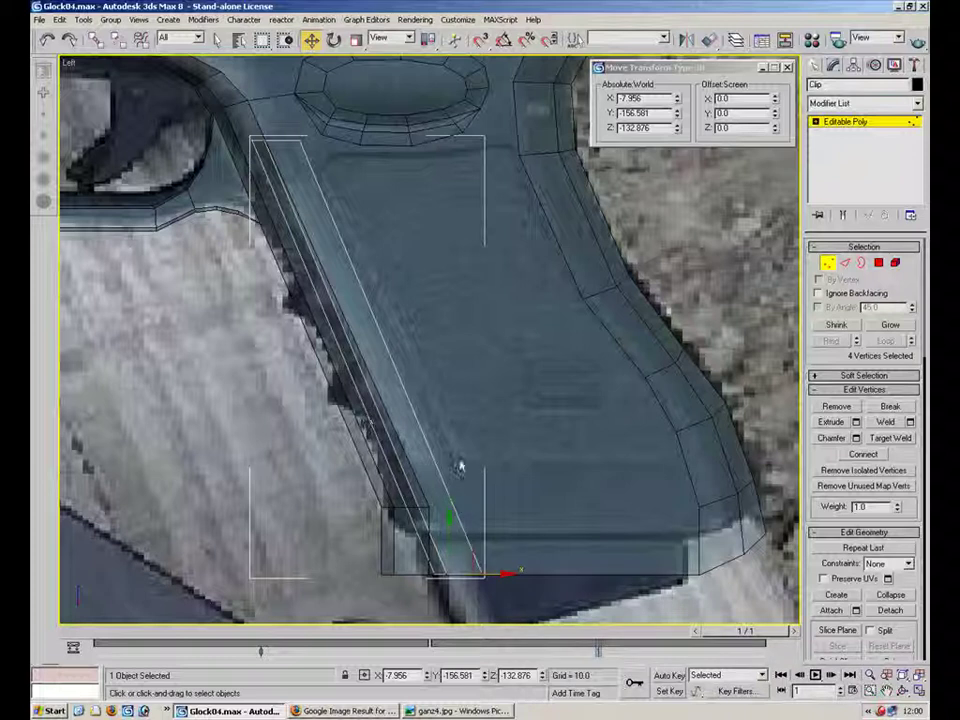
Extend the clip's long rear side edge backward to about Y -214.6, forming a side panel inside the grip.
middle_click_drag(469, 503, 430, 379)
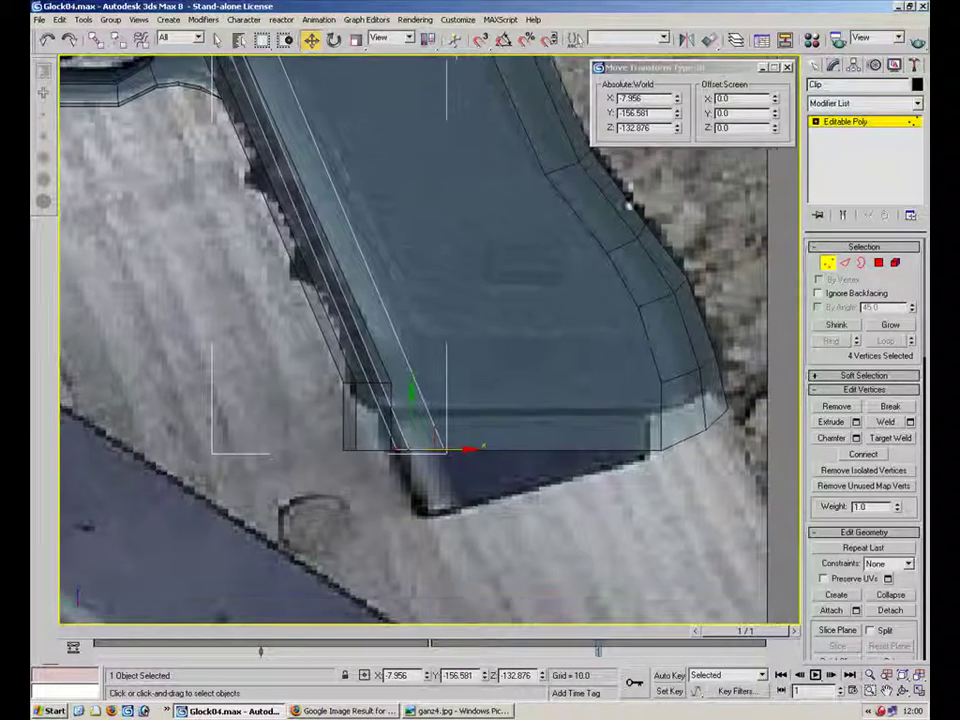
key("2")
left_click(423, 381)
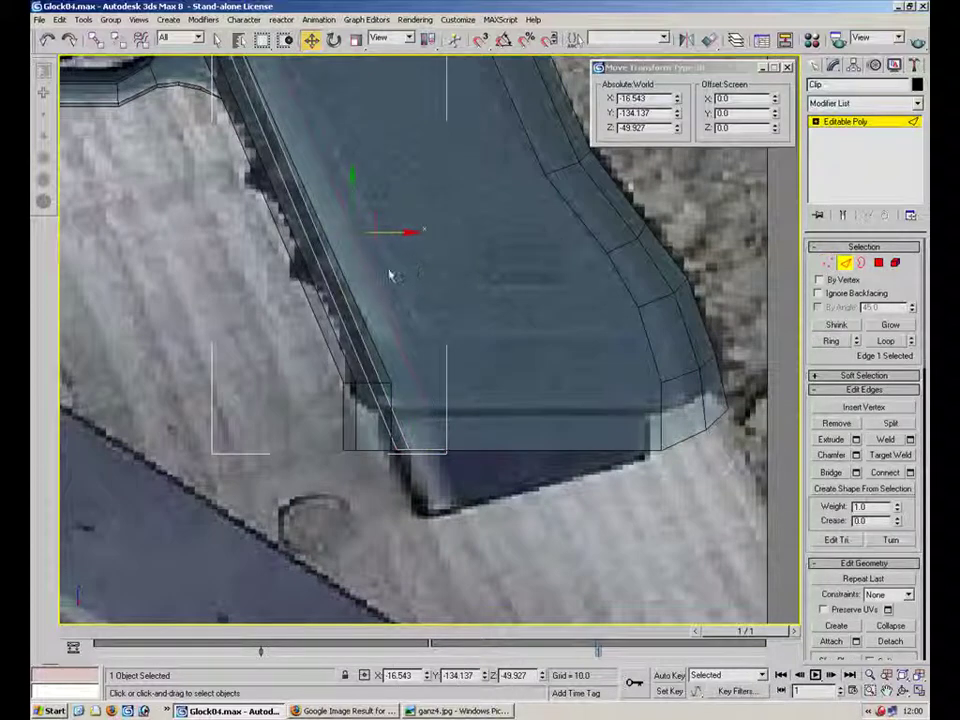
middle_click_drag(397, 293, 398, 386)
left_click_drag(402, 342, 607, 340, "shift")
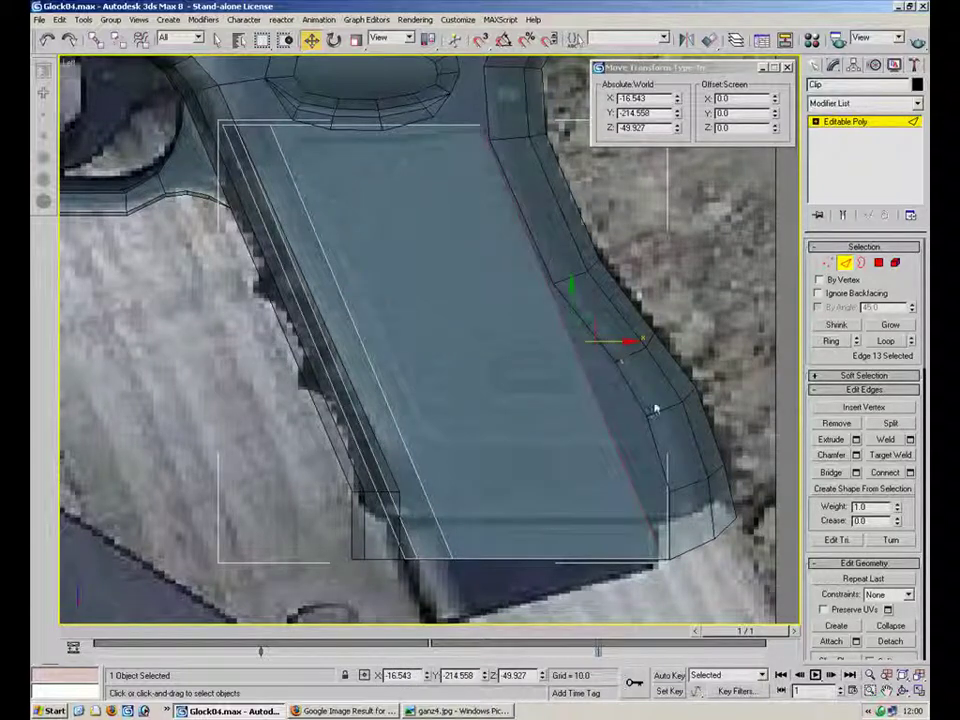
Extend the clip panel's rear edge inward to the gun's centre plane and set its X position to 0.
key("alt+w")
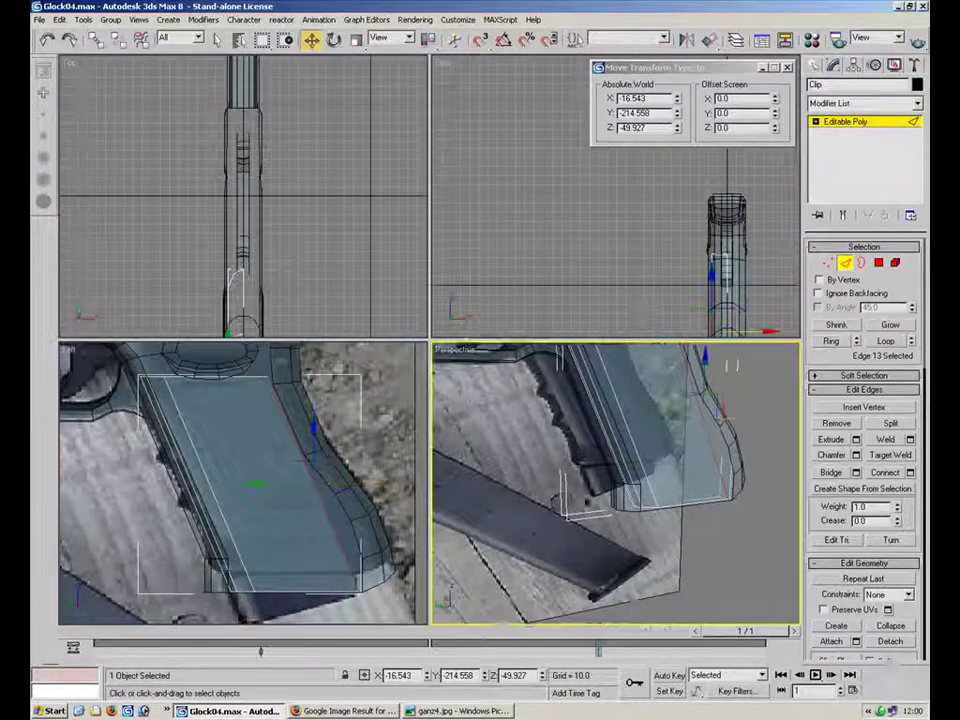
right_click(583, 484)
left_click(919, 696)
middle_click_drag(604, 466, 345, 394, "alt")
left_click_drag(503, 276, 523, 288, "shift")
right_click(426, 678)
left_click(845, 263)
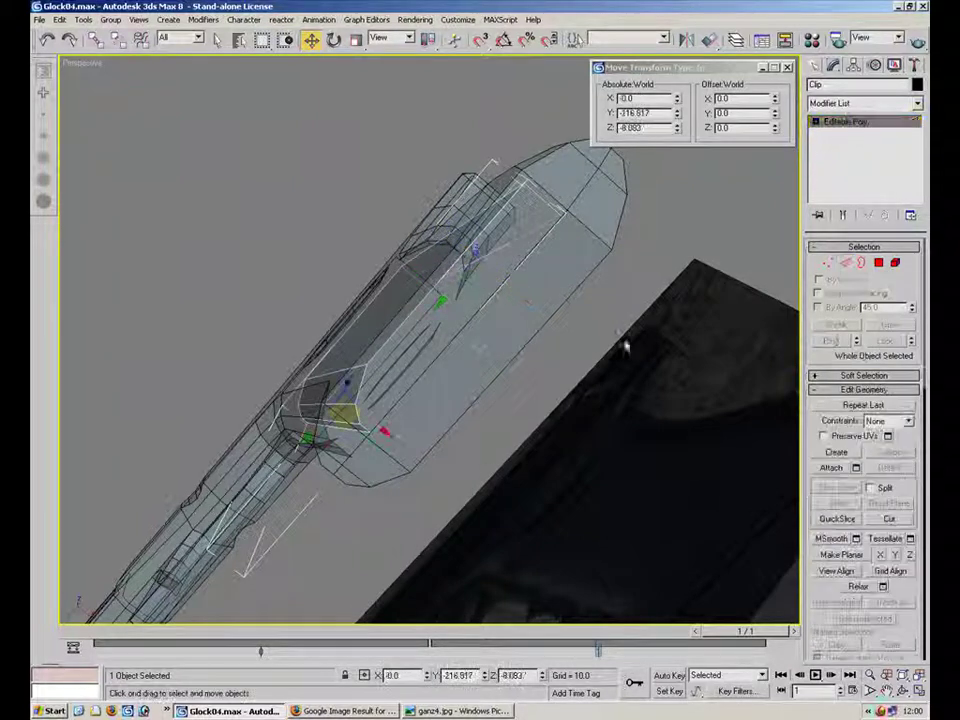
scroll(548, 476, "up", 8)
mouse_move(548, 476)
middle_mouse_down("alt")
mouse_move(540, 448)
mouse_move(541, 457)
middle_mouse_up("alt")
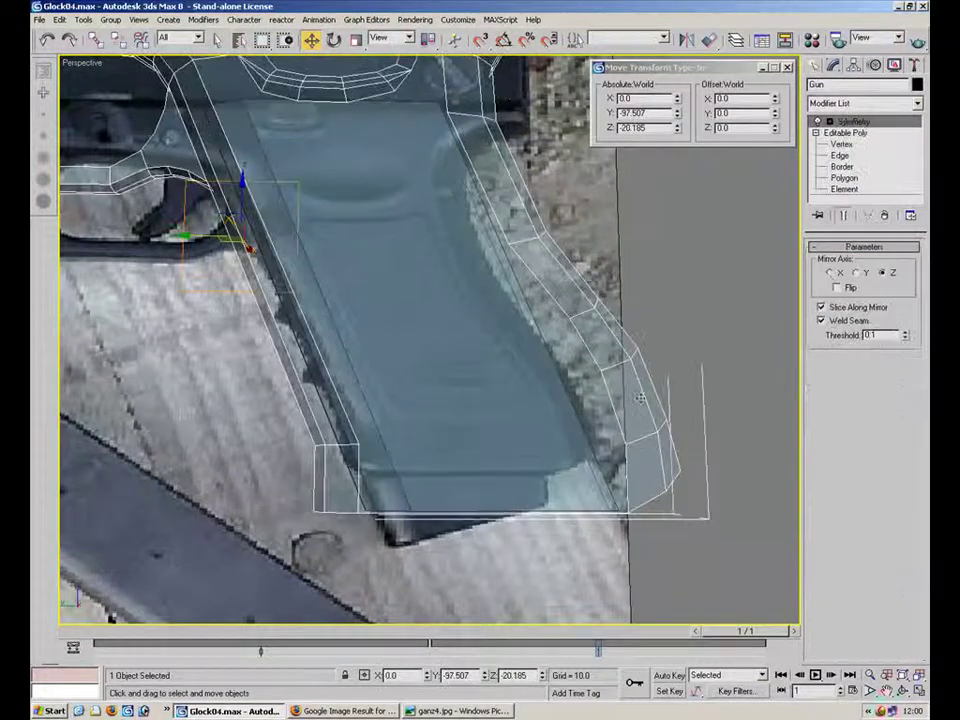
Set the clip's six lower vertices to Z -133.376, using the Z value copied from the Gun's grip bottom vertices.
left_click(838, 143)
middle_click_drag(640, 520, 588, 497, "alt")
left_click_drag(638, 500, 614, 539)
left_click_drag(531, 676, 406, 670)
key("ctrl+c")
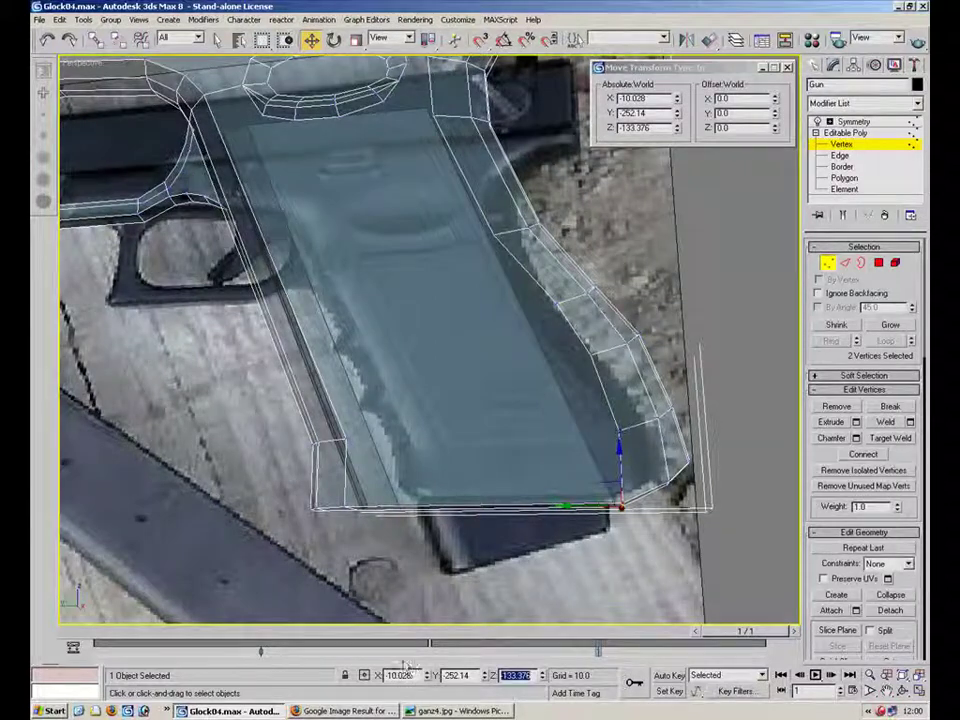
left_click(829, 267)
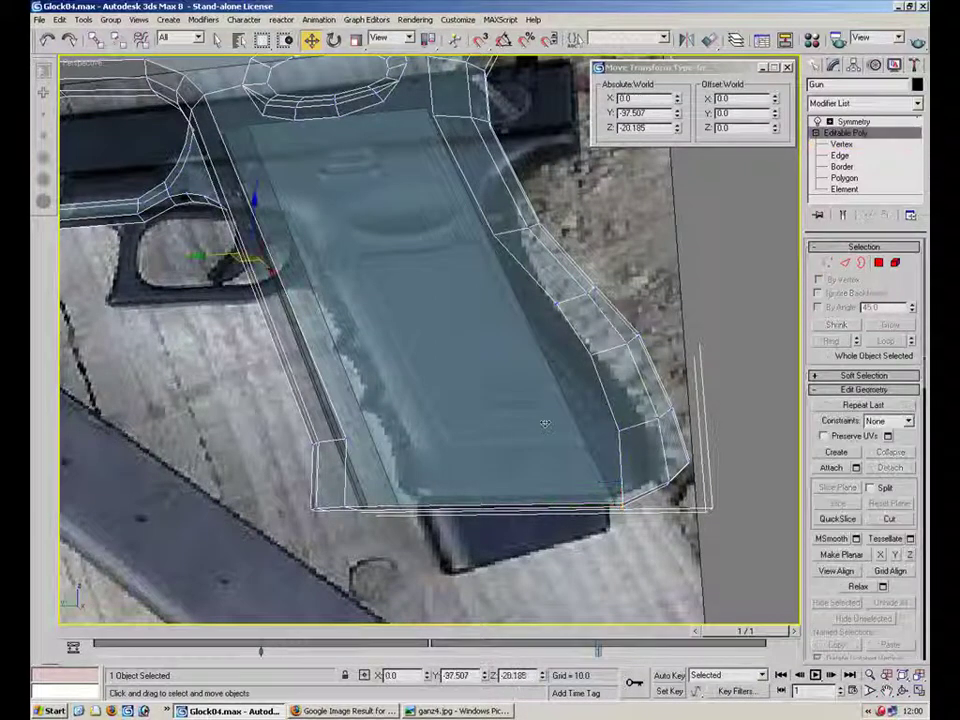
left_click(560, 436)
left_click(828, 264)
middle_click_drag(634, 430, 638, 464, "alt")
left_click_drag(650, 480, 233, 564)
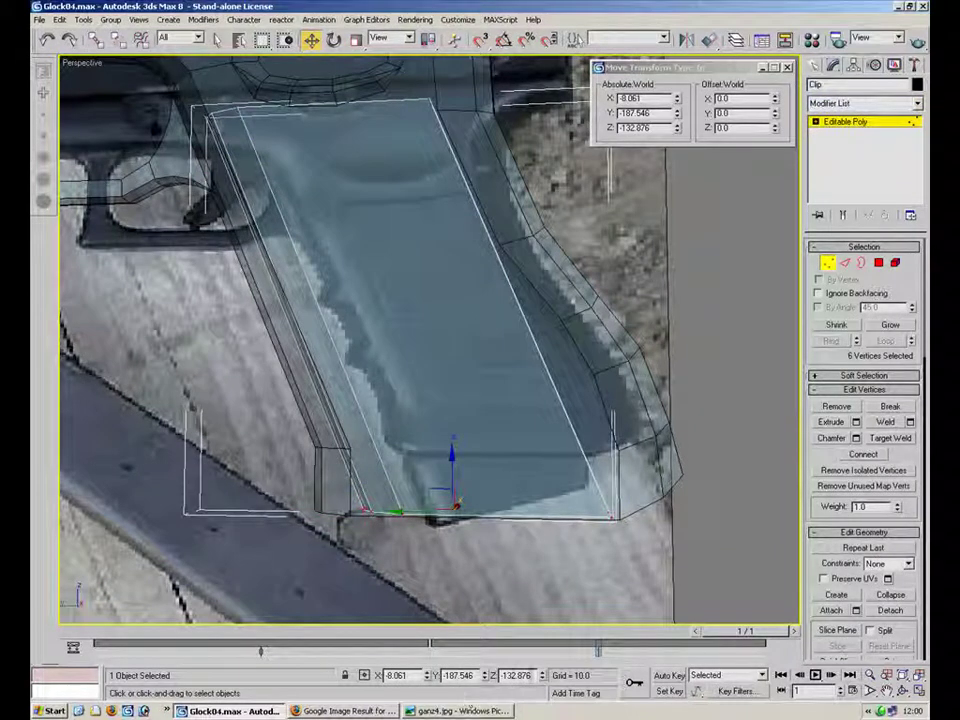
key("ctrl+v")
key("Return")
Extend the clip's five bottom edges outward by scaling, forming a flat lip under the grip, and shift the lip slightly along X.
middle_click_drag(519, 496, 531, 422, "alt")
key("2")
left_click(527, 430)
left_click(358, 450, "ctrl")
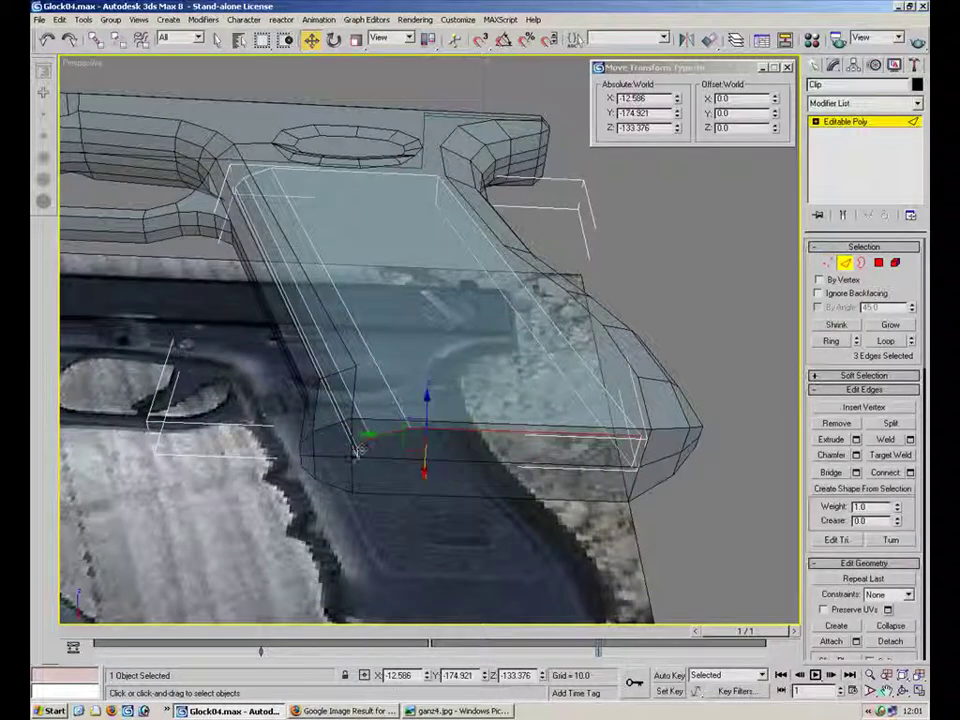
left_click(632, 453, "ctrl")
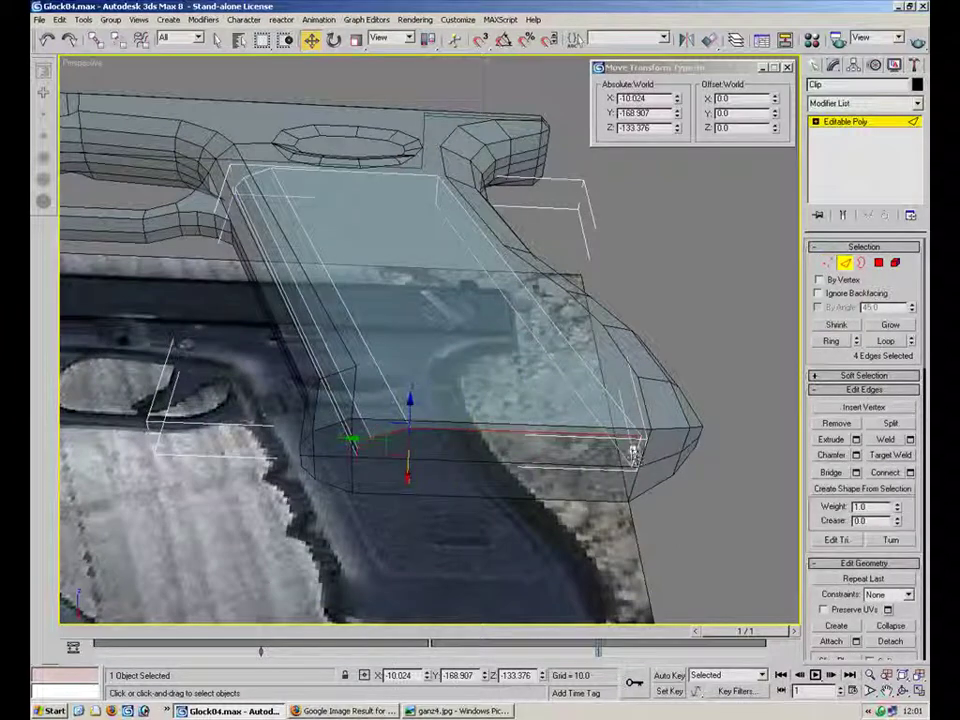
left_click(359, 41)
middle_click_drag(478, 379, 454, 345, "alt")
left_click_drag(441, 356, 441, 339)
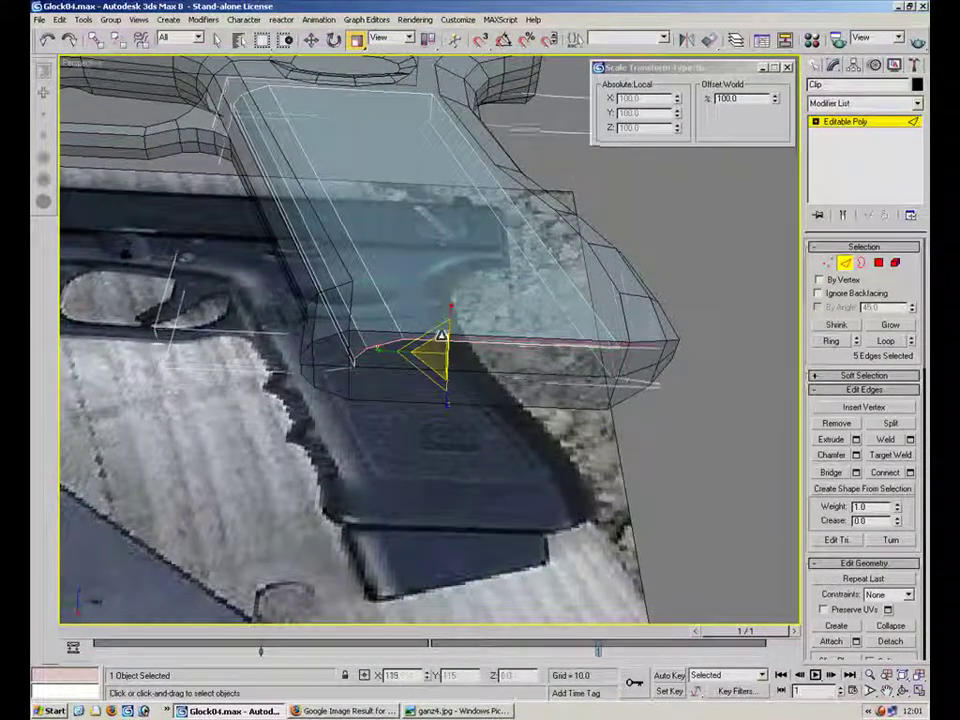
middle_click_drag(441, 340, 484, 420, "alt")
left_click(310, 39)
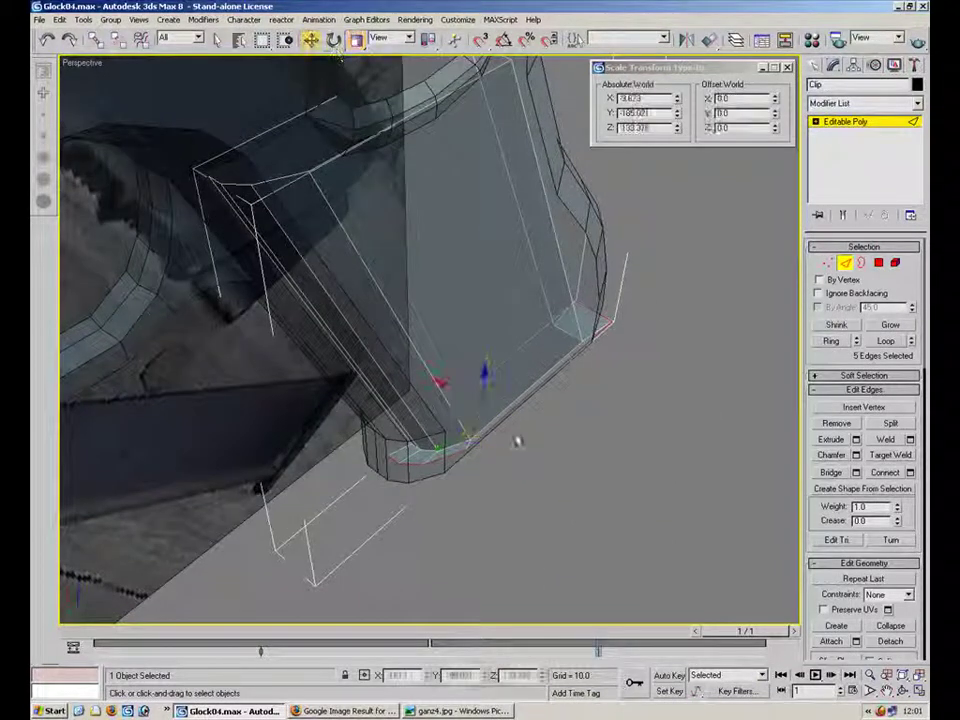
left_click_drag(446, 385, 455, 391)
Set the X position of the lip's front and rear centre vertices to 0.
key("1")
left_click(398, 461)
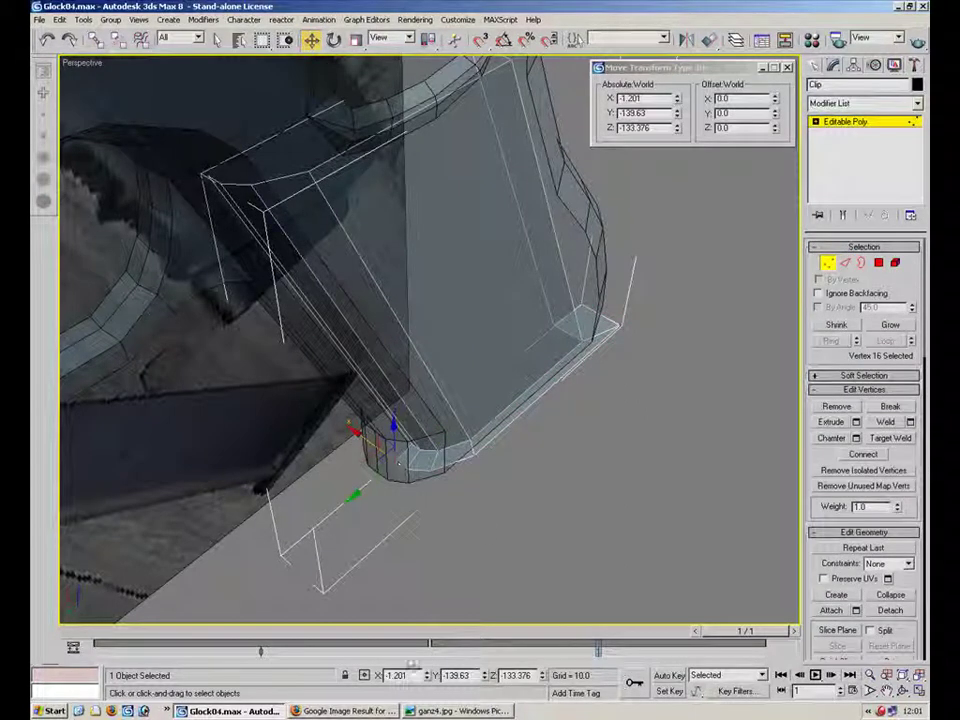
right_click(428, 677)
middle_click_drag(632, 399, 597, 345, "alt")
left_click(635, 404)
left_click(632, 375)
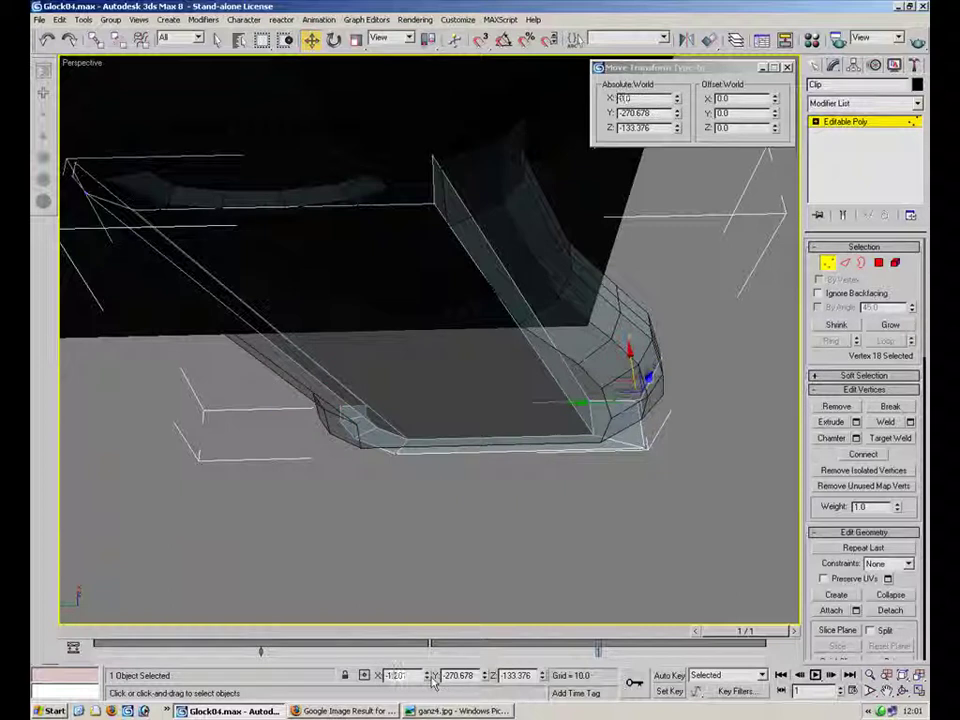
Move the lip's rear vertices forward and its long outer side edge to about X -20.1.
left_click_drag(626, 489, 624, 488)
left_click_drag(603, 424, 571, 425)
middle_click_drag(514, 503, 558, 342, "alt")
key("2")
left_click(527, 382)
left_click_drag(531, 390, 519, 394)
middle_click_drag(519, 394, 425, 136, "alt")
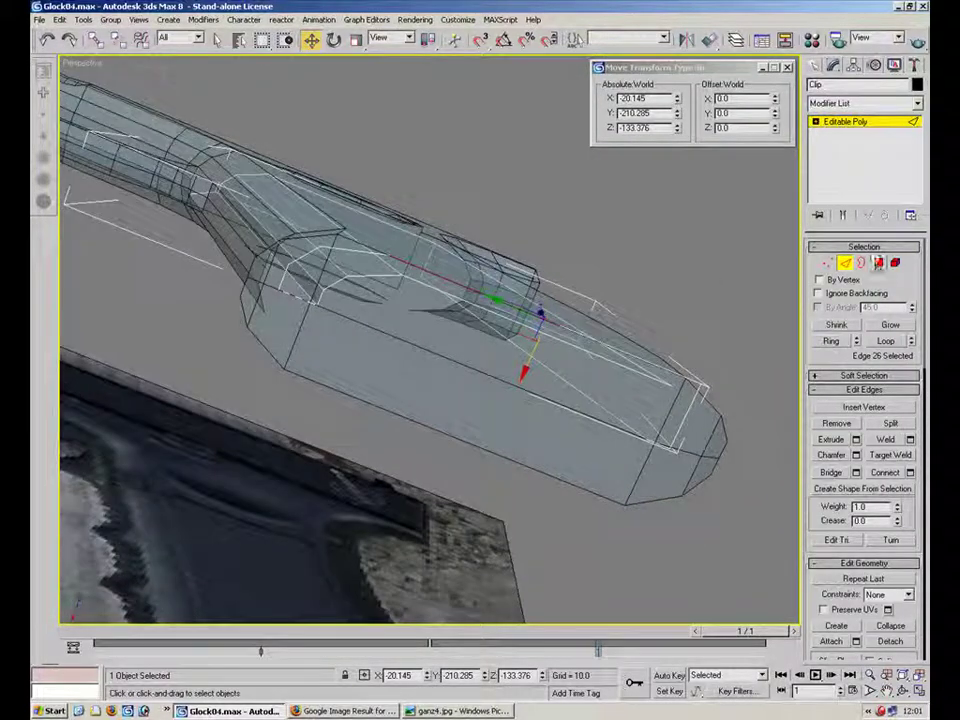
Move the clip's long side polygon slightly inward toward the gun's centre plane.
left_click(878, 263)
left_click(468, 284)
middle_click_drag(468, 284, 419, 309, "alt")
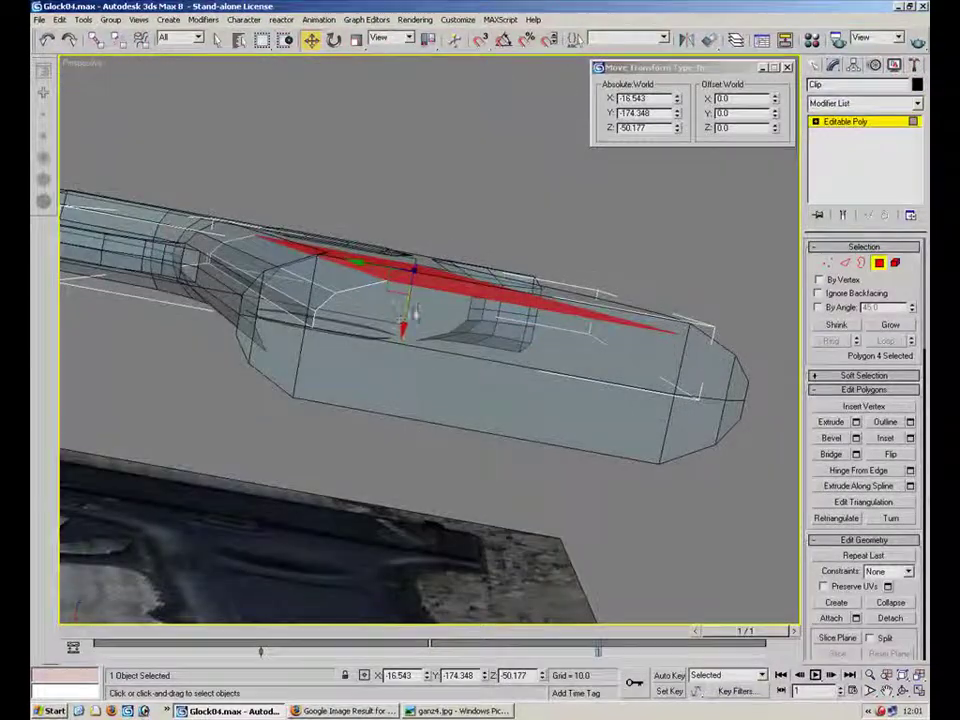
left_click_drag(402, 319, 400, 329)
Shift the lip's two rear vertices slightly forward along Y, closer to the clip's rear side.
middle_click_drag(411, 281, 397, 416, "alt")
key("1")
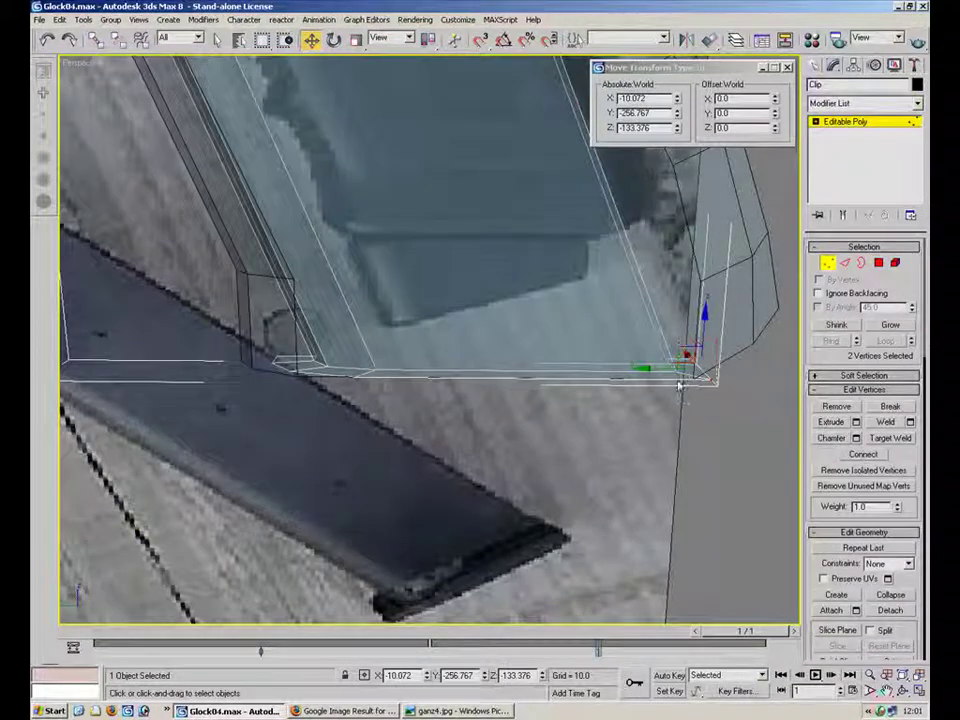
left_click_drag(654, 366, 637, 366)
Move the lip's front corner vertices outward, one to about X -17.6, Y -148.8 and the other to about X -10.3.
middle_click_drag(394, 403, 421, 410, "alt")
middle_click_drag(385, 458, 430, 484, "alt")
left_click(420, 487)
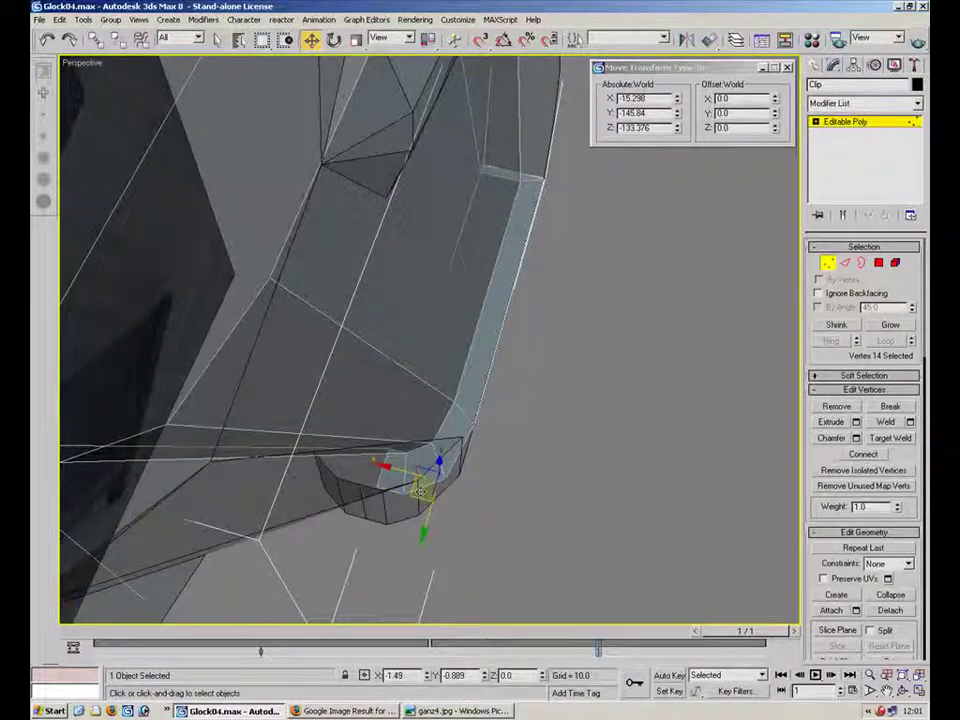
left_click_drag(423, 487, 436, 479)
left_click(401, 493)
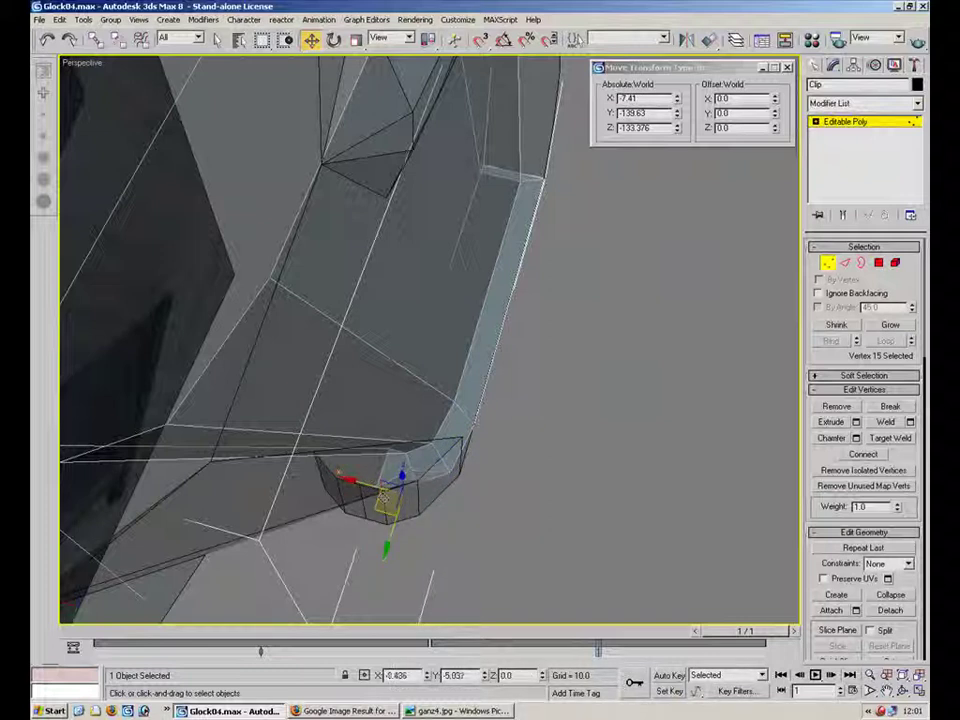
left_click_drag(352, 480, 349, 481)
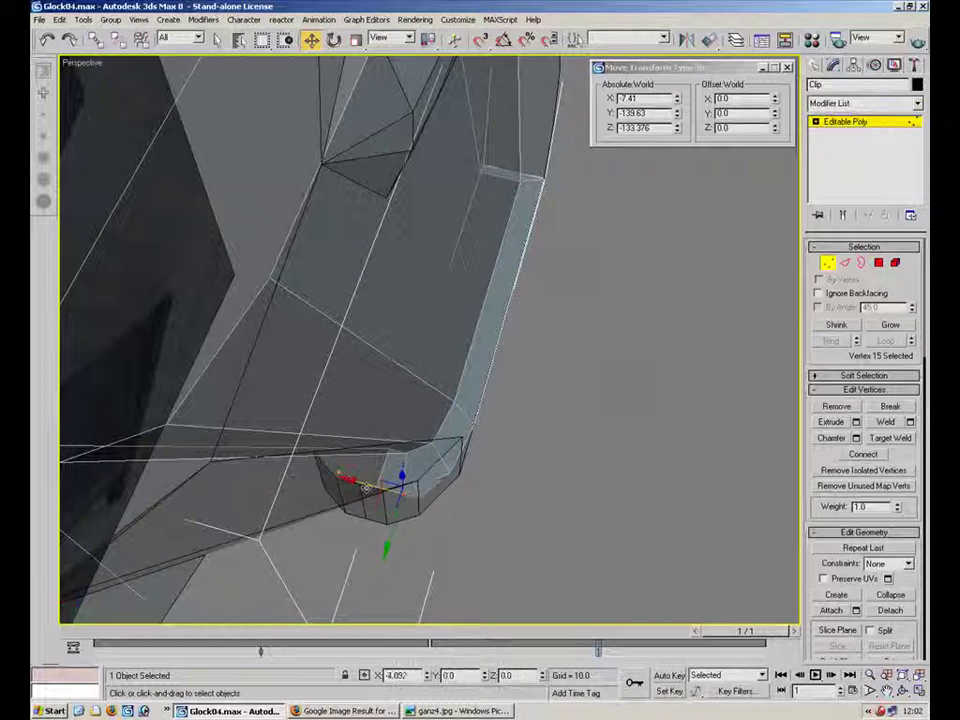
middle_click_drag(408, 487, 398, 400, "alt")
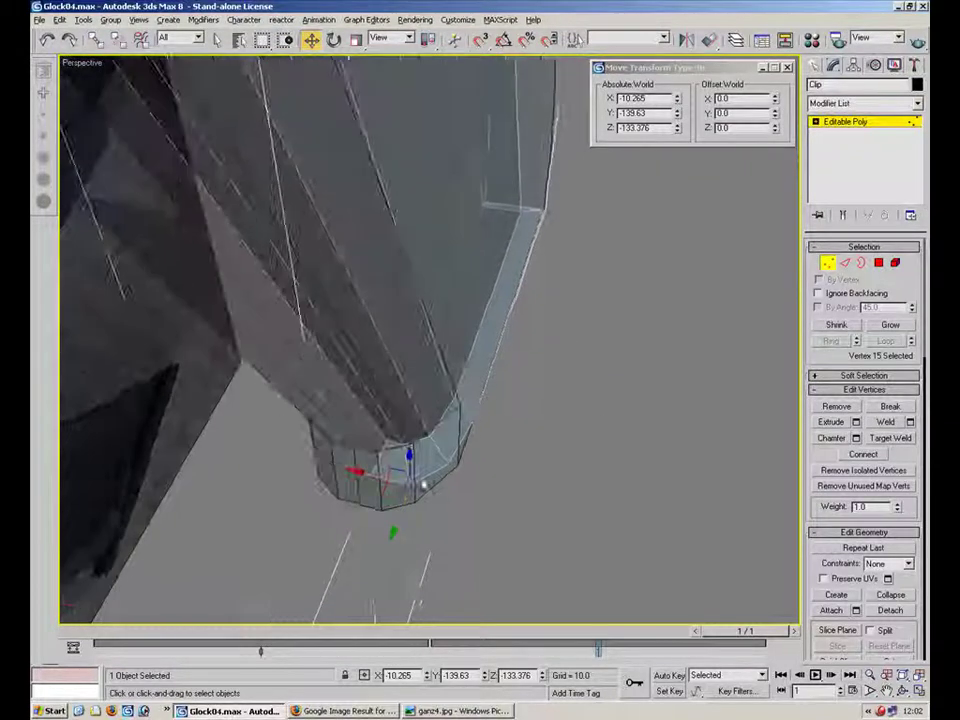
left_click(459, 463)
middle_click_drag(458, 454, 401, 349, "alt")
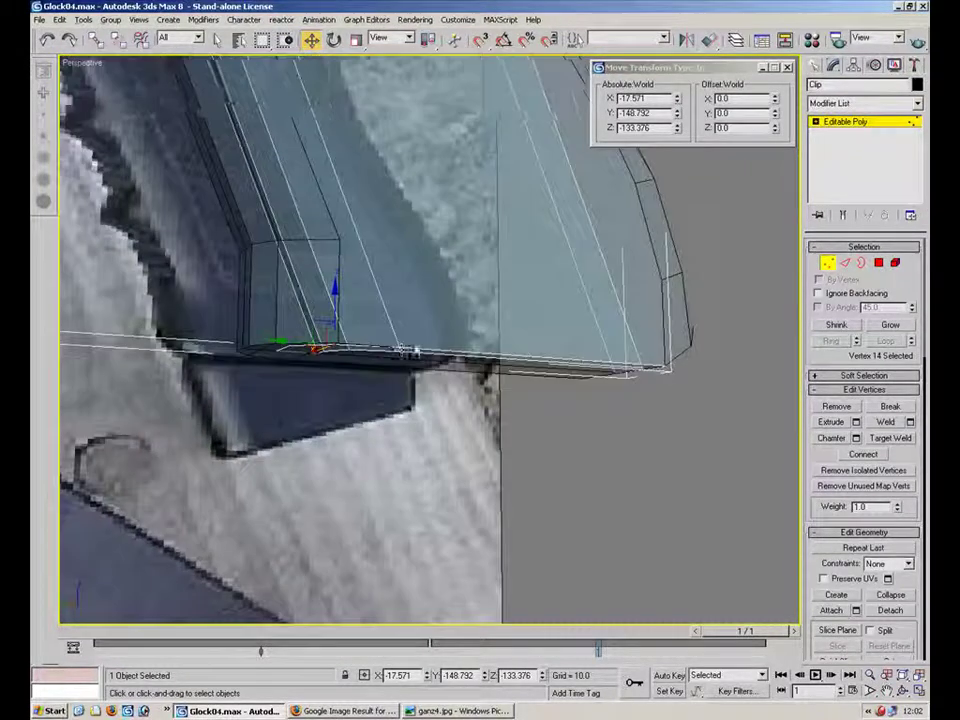
Select the five outer edges of the lip around the clip's front, side and rear.
key("2")
middle_click_drag(467, 341, 476, 414, "alt")
left_click(386, 435, "ctrl")
left_click(326, 446, "ctrl")
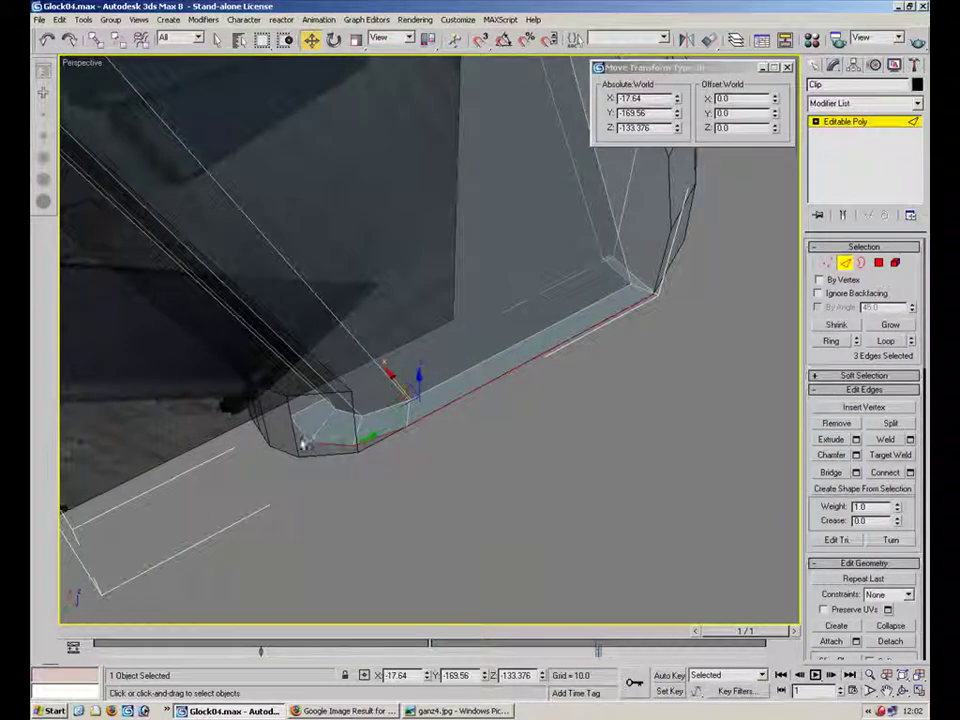
left_click(305, 433, "ctrl")
middle_click_drag(590, 380, 470, 335, "alt")
left_click(574, 378, "ctrl")
middle_click_drag(392, 394, 444, 274, "alt")
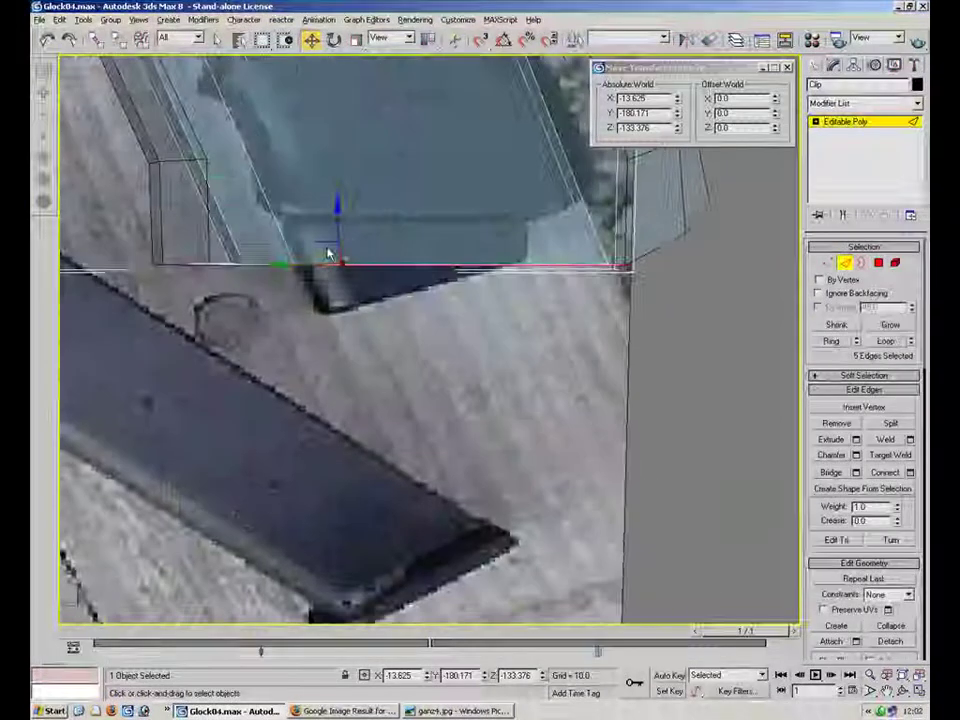
left_click_drag(332, 252, 352, 388, "shift")
left_click(919, 689)
middle_click_drag(281, 545, 267, 434)
scroll(267, 434, "up", 2)
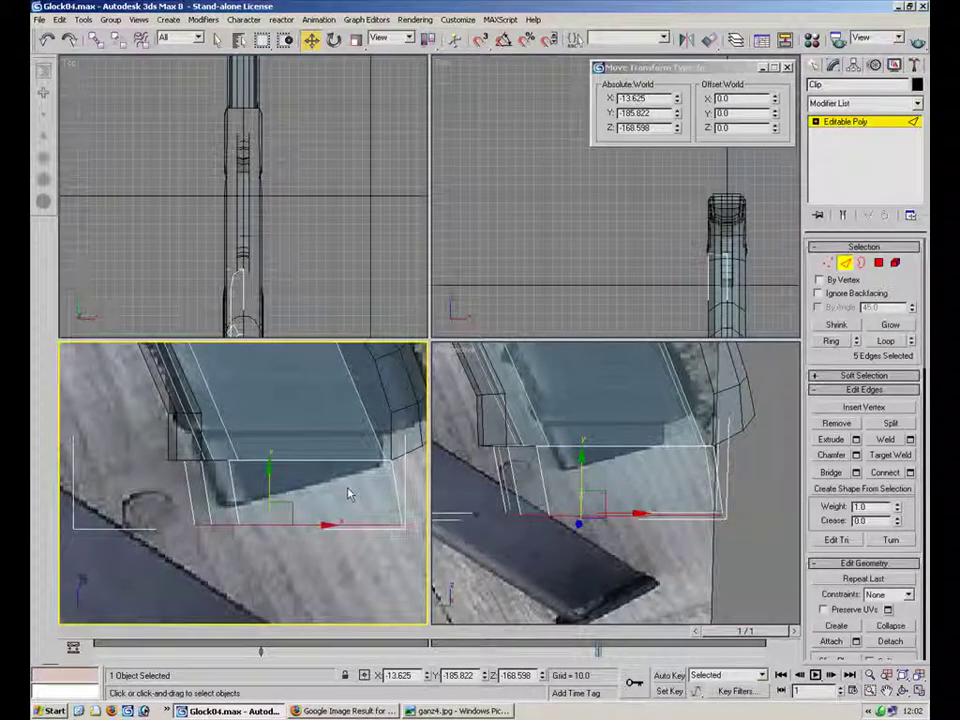
key("1")
key("ctrl+z")
key("ctrl+s")
key("2")
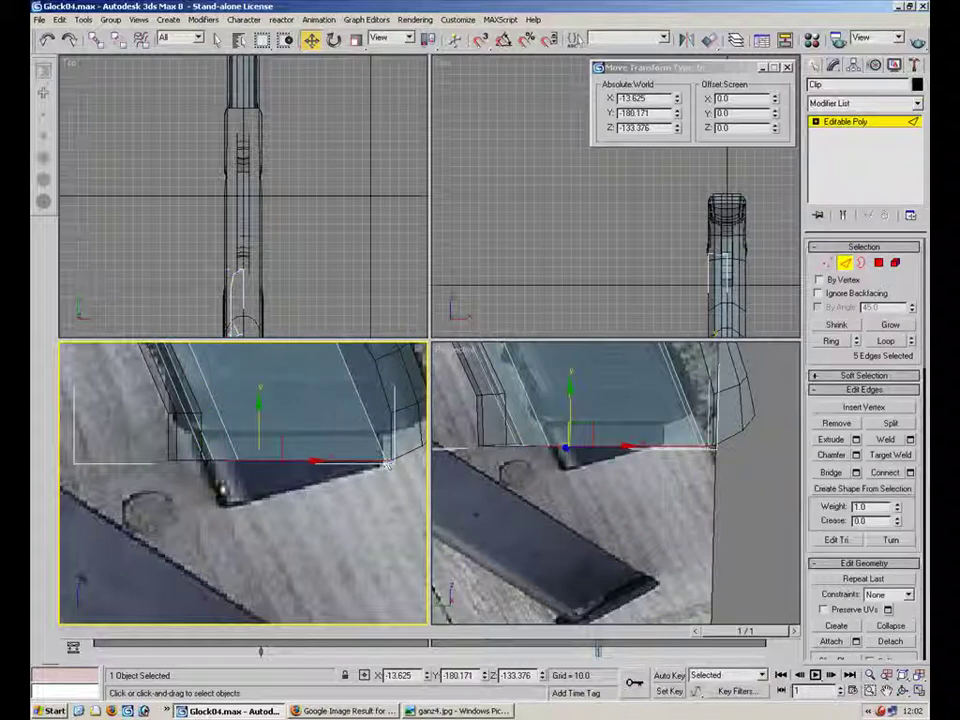
Extend the five lip edges down below the grip and lower the four front vertices, sloping the base like the reference photo.
left_click_drag(259, 421, 156, 516, "shift")
key("1")
mouse_move(222, 481)
left_mouse_down()
mouse_move(232, 512)
mouse_move(229, 485)
left_mouse_up()
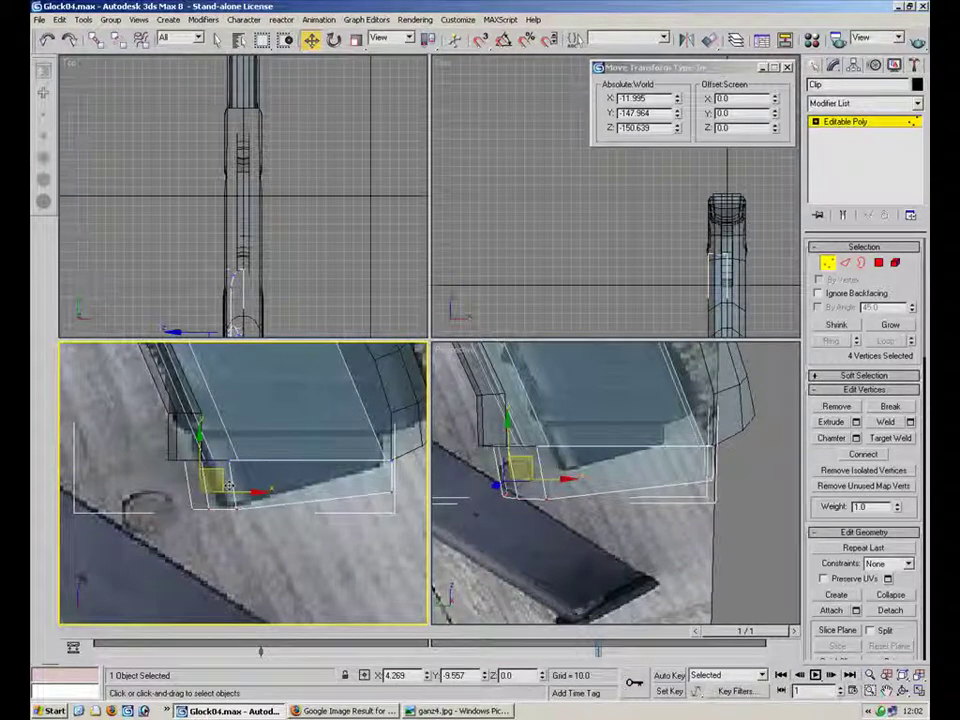
left_click_drag(229, 485, 382, 432)
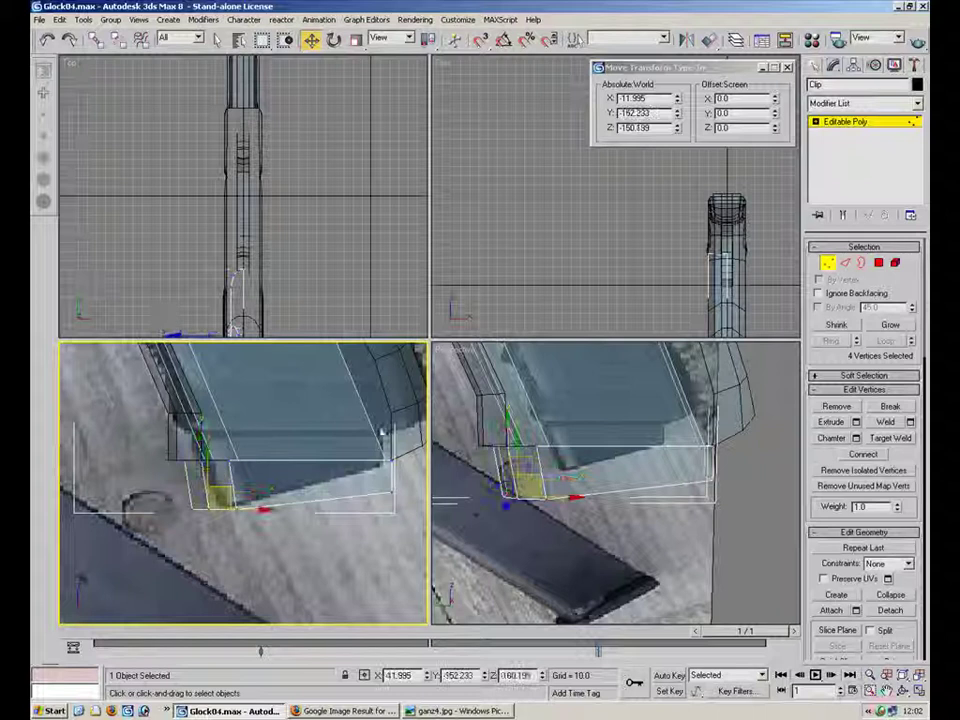
middle_click_drag(351, 440, 347, 548)
scroll(350, 486, "down", 2)
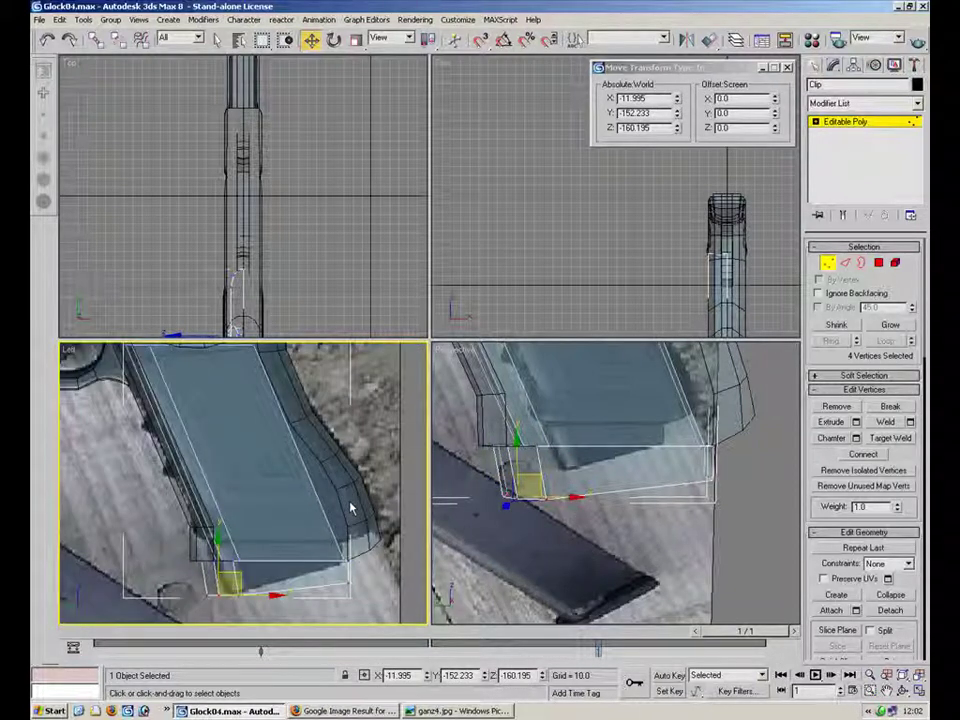
left_click_drag(241, 573, 245, 592)
Rotate the base's four front lower vertices by about -10 degrees around X and fine-tune them to follow the base's slope.
left_click(529, 559)
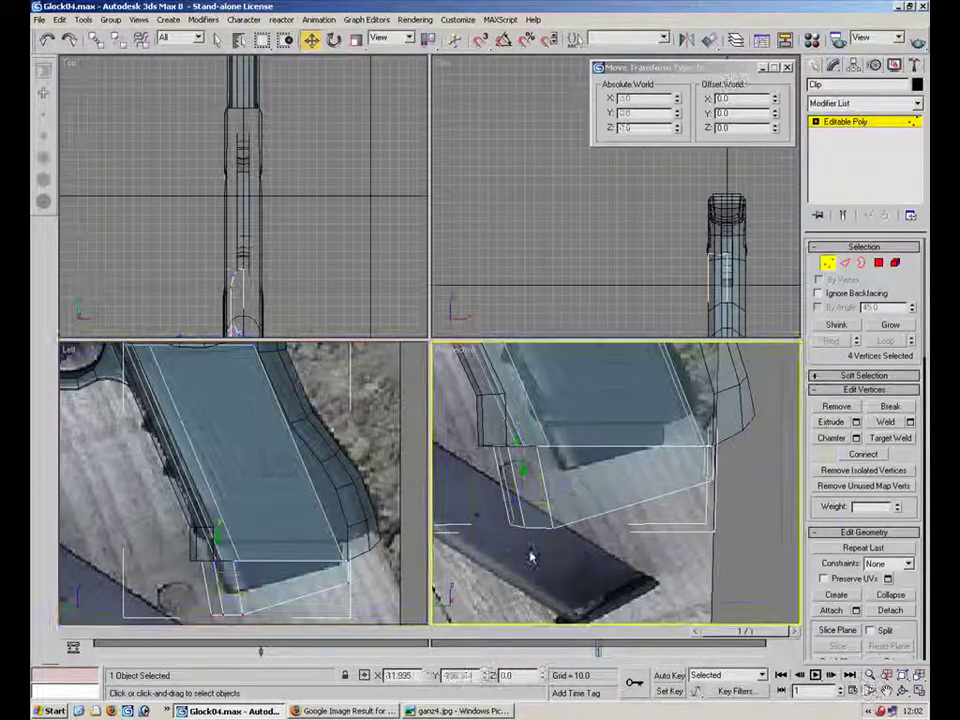
left_click(922, 692)
middle_click_drag(324, 366, 381, 326, "alt")
left_click_drag(384, 332, 228, 424)
left_click(334, 41)
middle_click_drag(280, 375, 243, 342, "alt")
left_click_drag(356, 326, 344, 311)
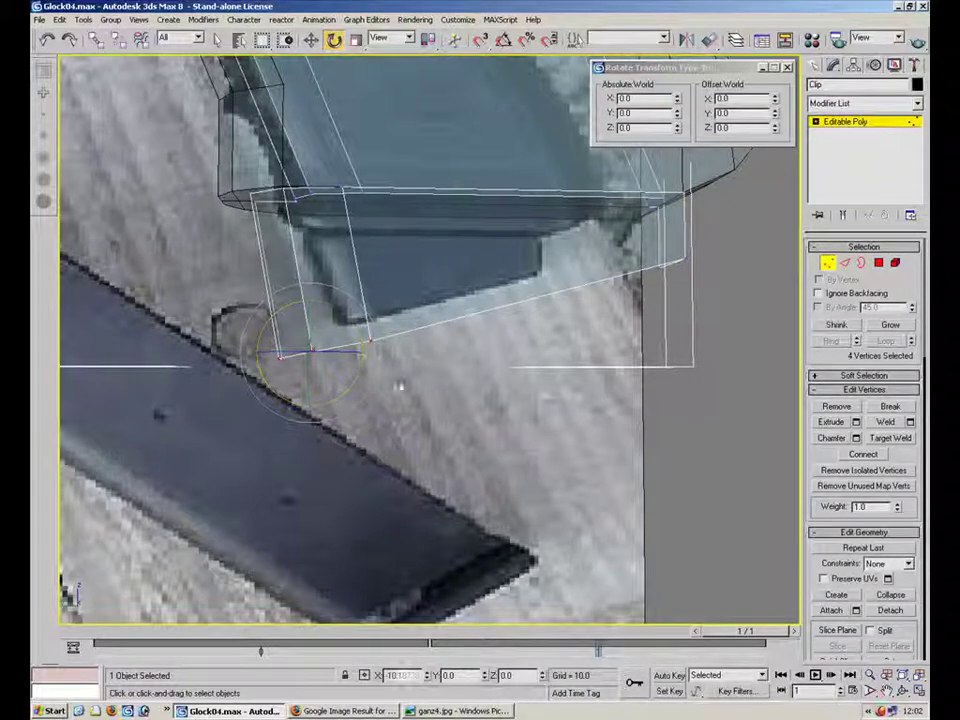
middle_click_drag(352, 367, 321, 343, "alt")
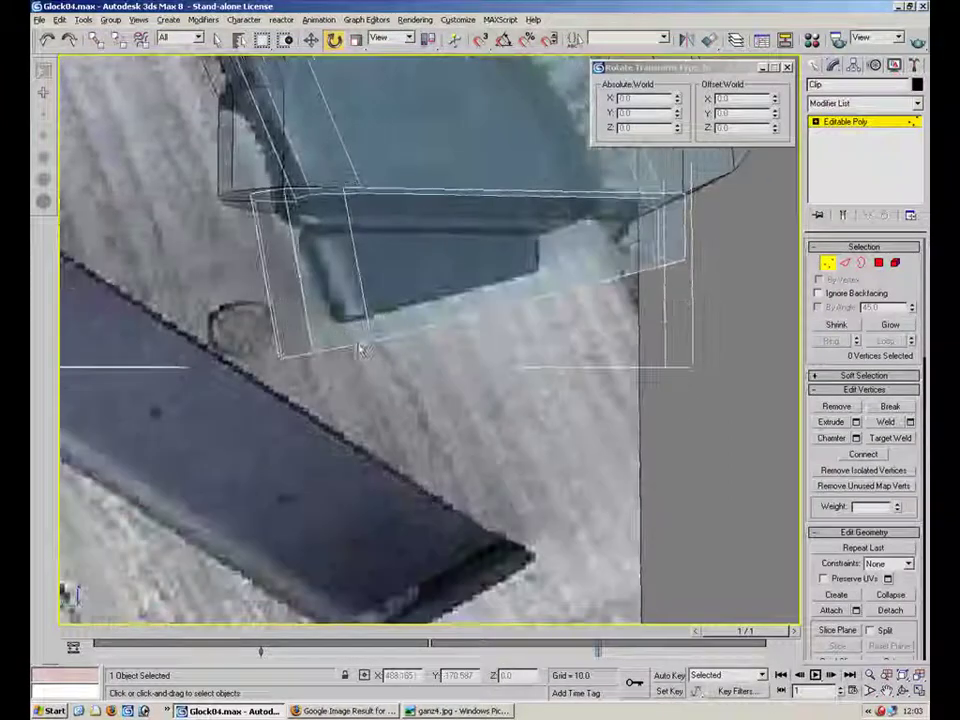
left_click_drag(385, 314, 315, 370)
middle_click_drag(315, 346, 323, 351, "alt")
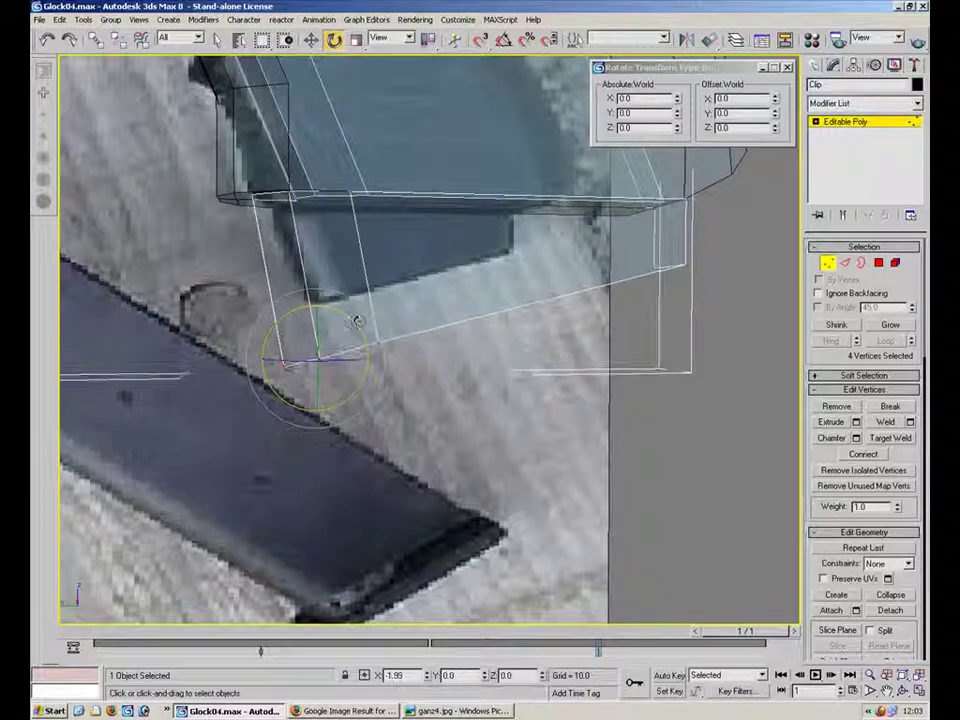
left_click_drag(355, 323, 357, 327)
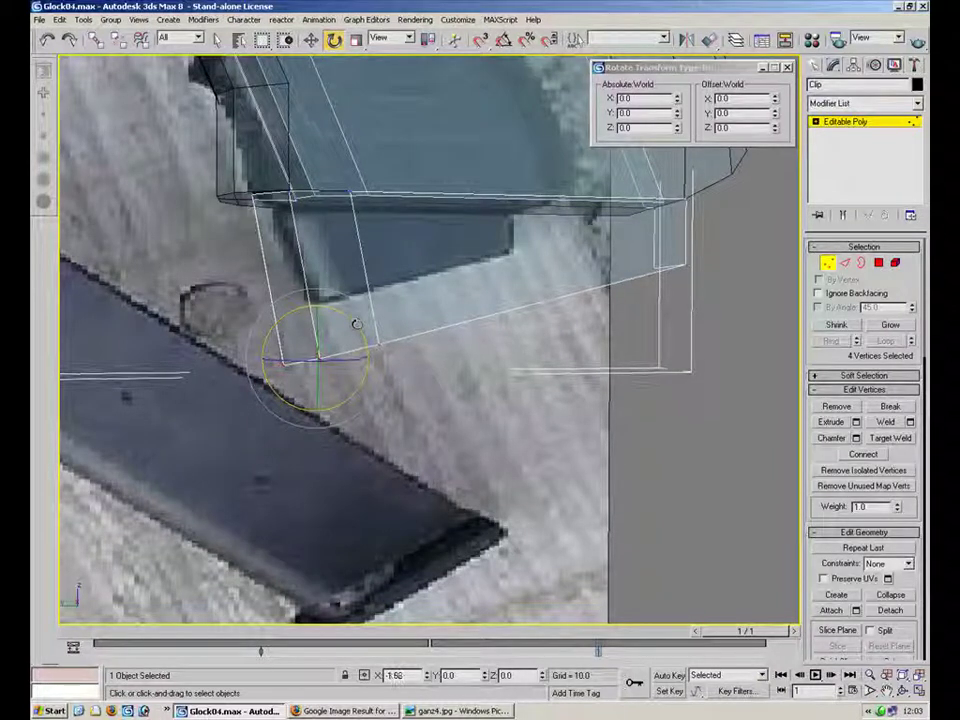
key("alt+w")
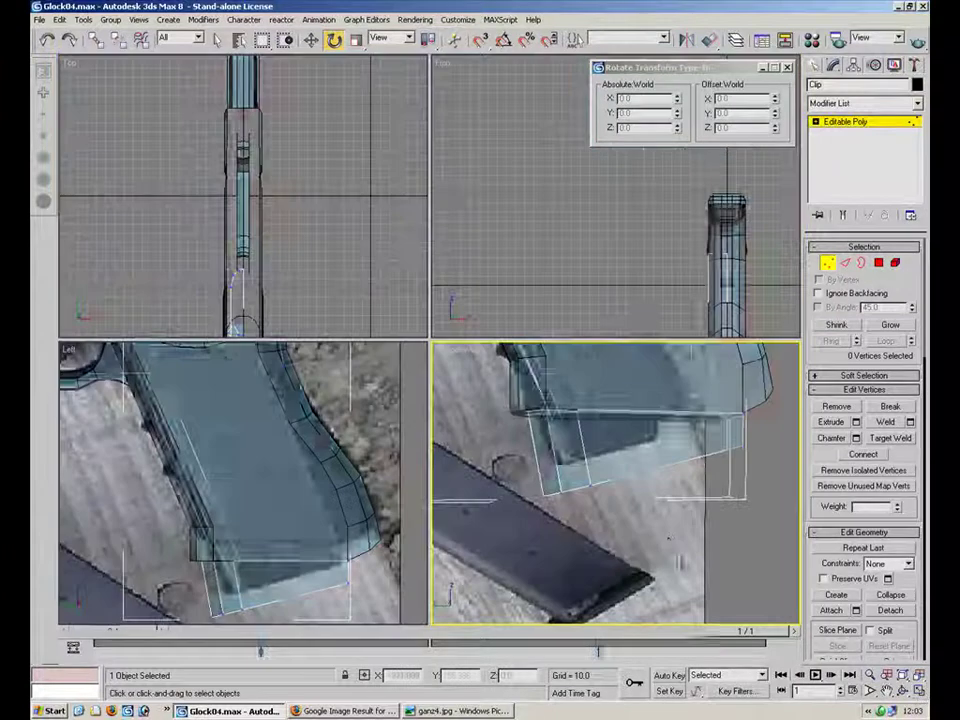
key("alt+w")
Extend the base's four lower side and front edges sideways across the gun's centre plane, forming the magazine's bottom face.
middle_click_drag(621, 459, 531, 261, "alt")
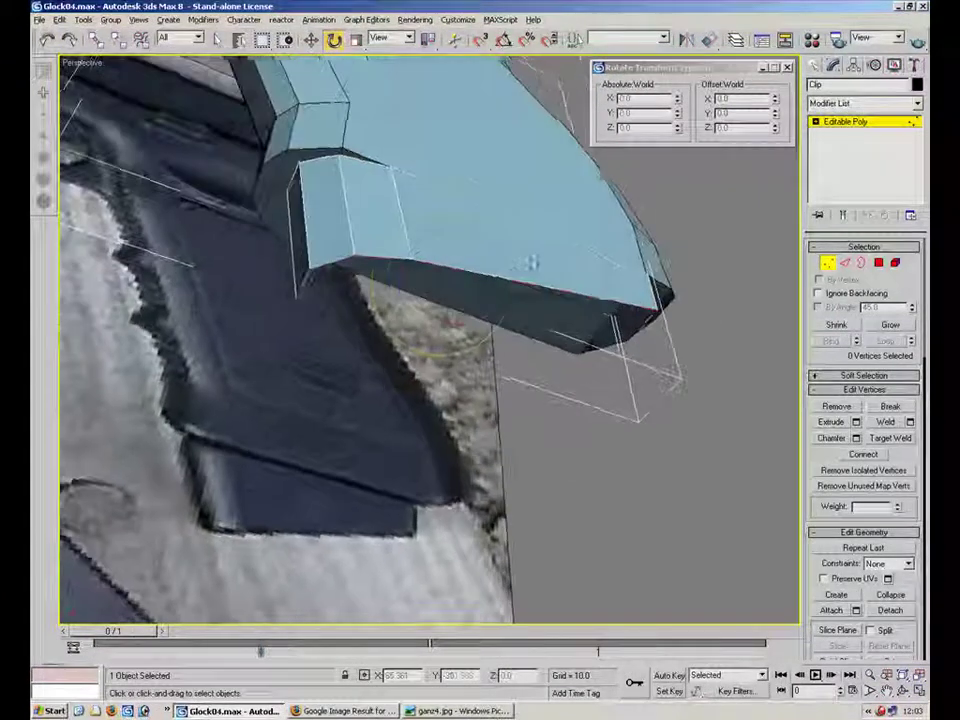
key("2")
left_click(519, 443)
left_click(521, 286)
left_click(332, 265, "ctrl")
middle_click_drag(699, 350, 561, 172, "alt")
left_click(440, 268, "ctrl")
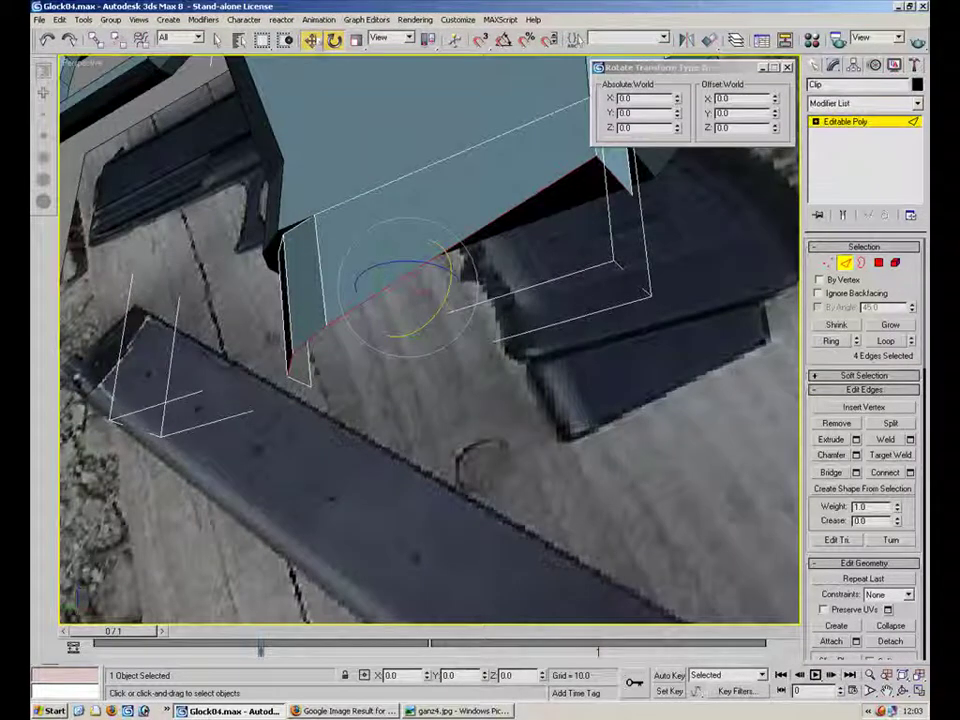
key("w")
left_click_drag(441, 307, 551, 380, "shift")
left_click(633, 371)
Target-weld the stray corner vertices of the base's new bottom face onto their neighbouring vertices.
middle_click_drag(662, 273, 617, 283, "alt")
key("1")
left_click(884, 439)
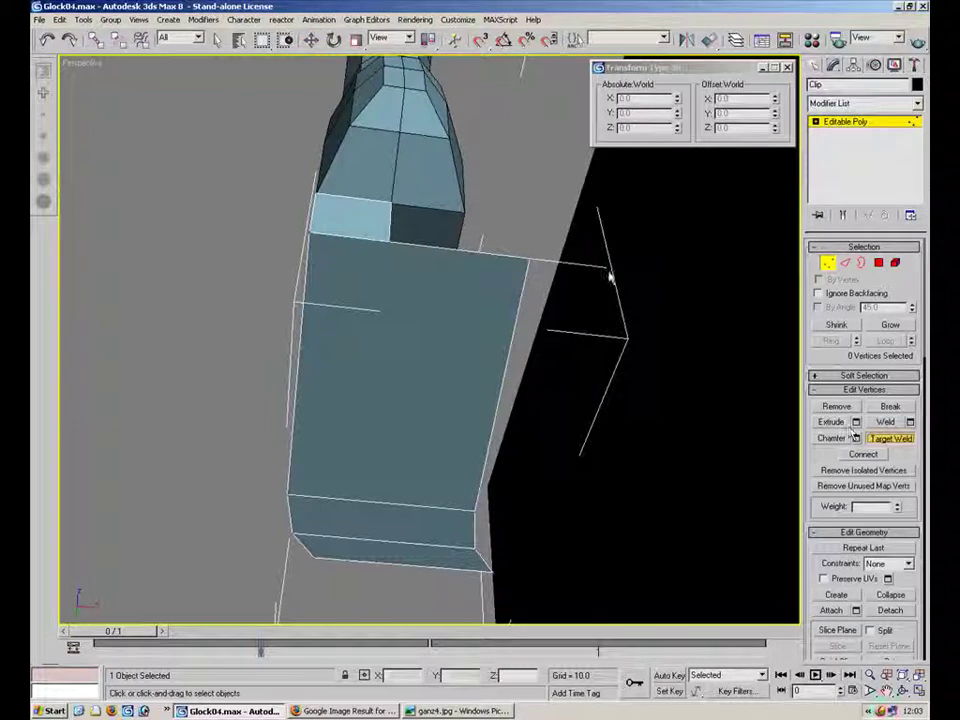
left_click(531, 263)
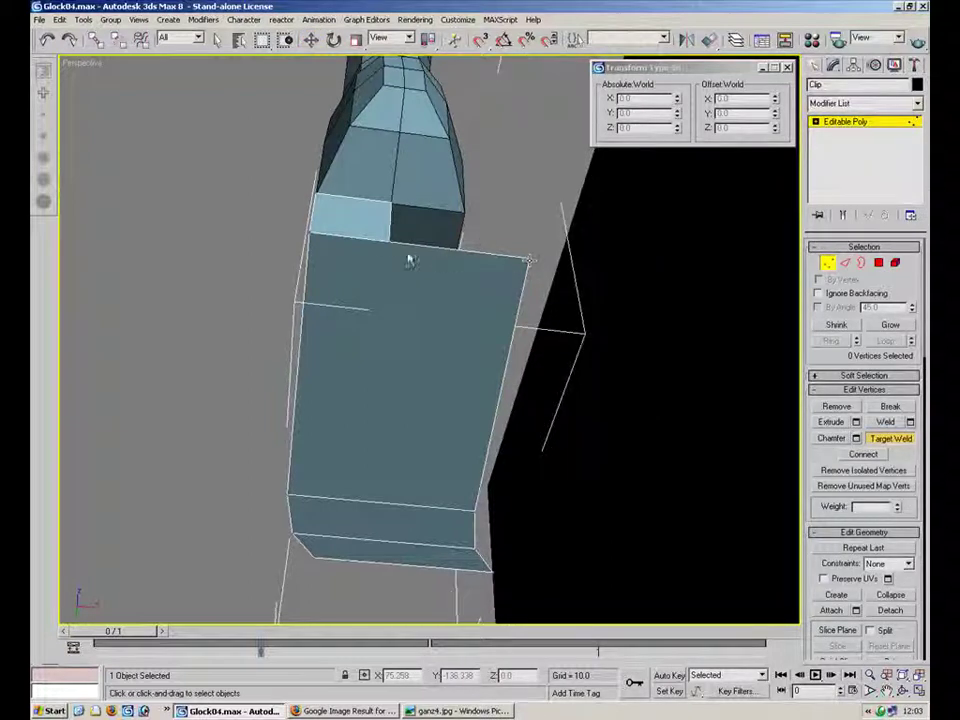
middle_click_drag(388, 243, 613, 321, "alt")
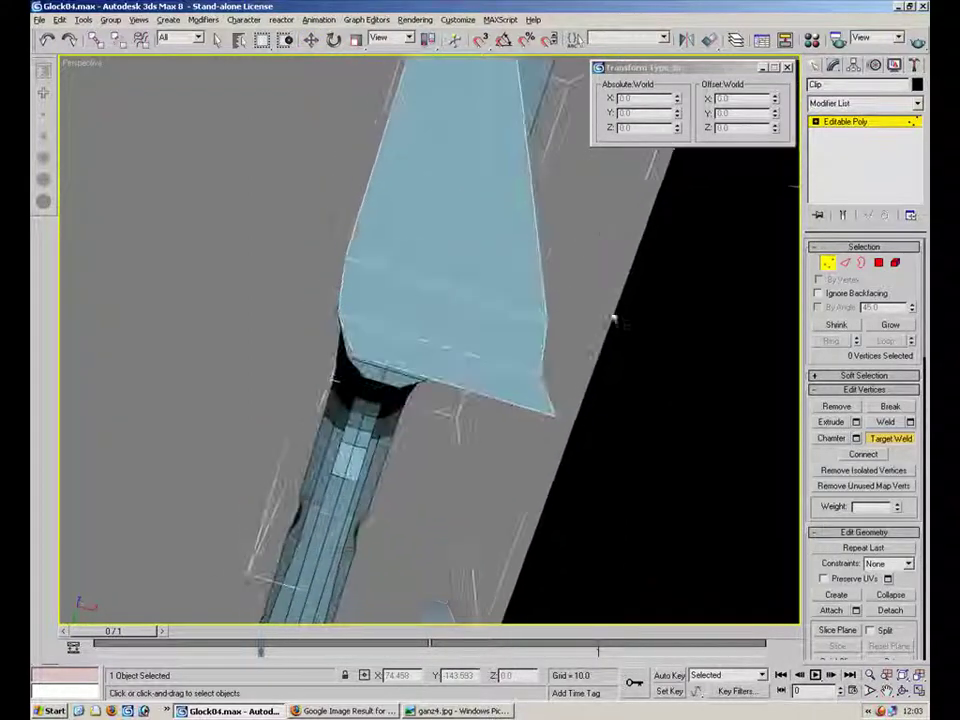
left_click(398, 374)
left_click(545, 370)
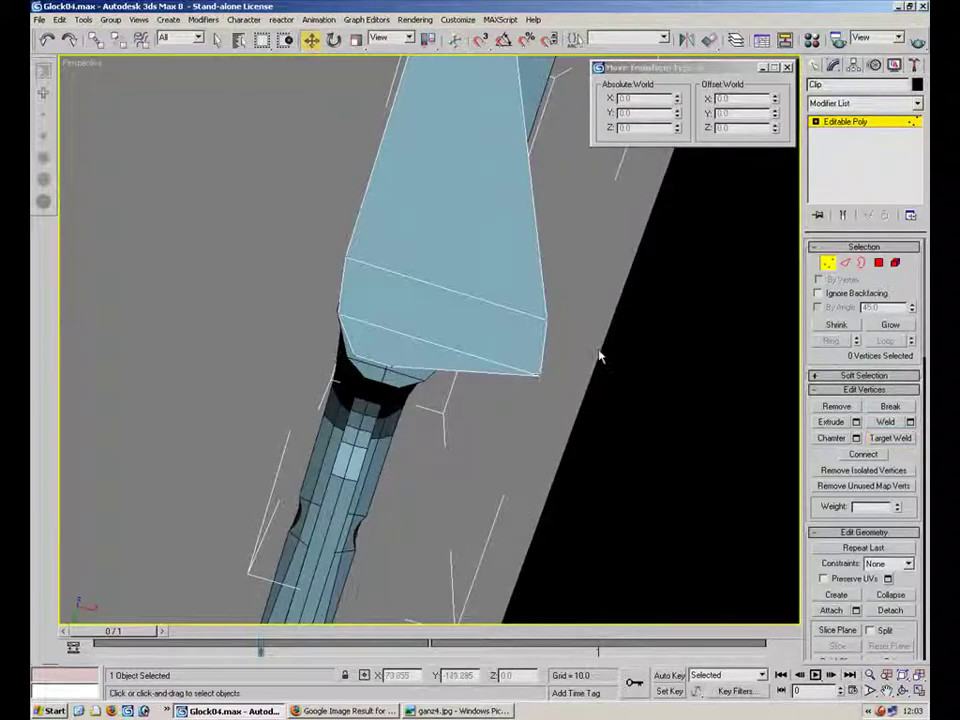
middle_click_drag(471, 278, 440, 350, "alt")
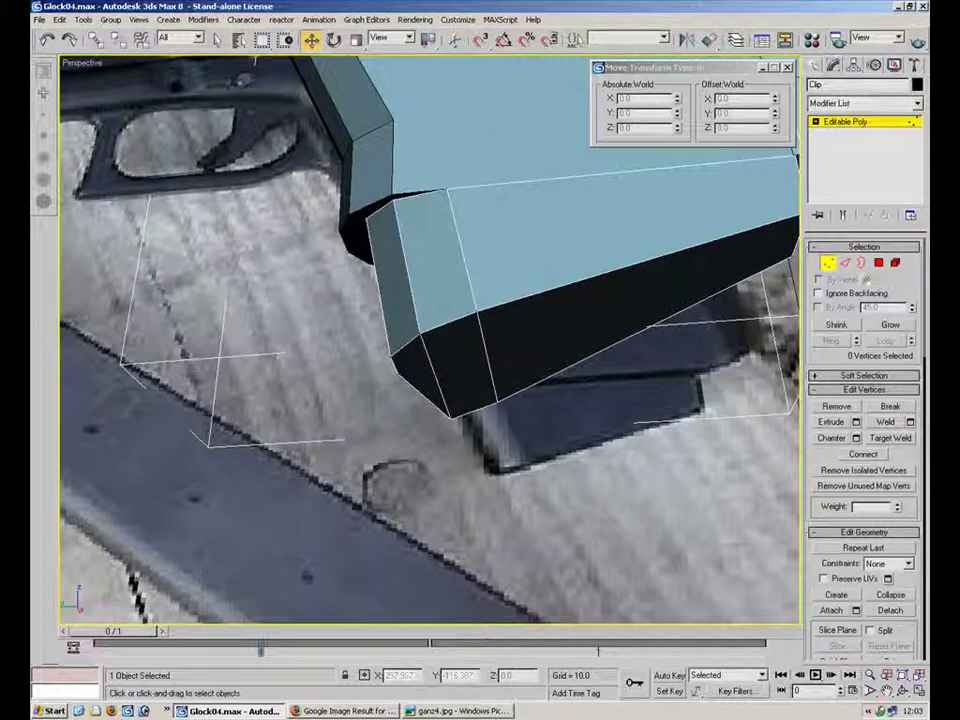
Raise the two lowest front vertices of the clip's base by about 2 units.
middle_click_drag(470, 320, 483, 365, "alt")
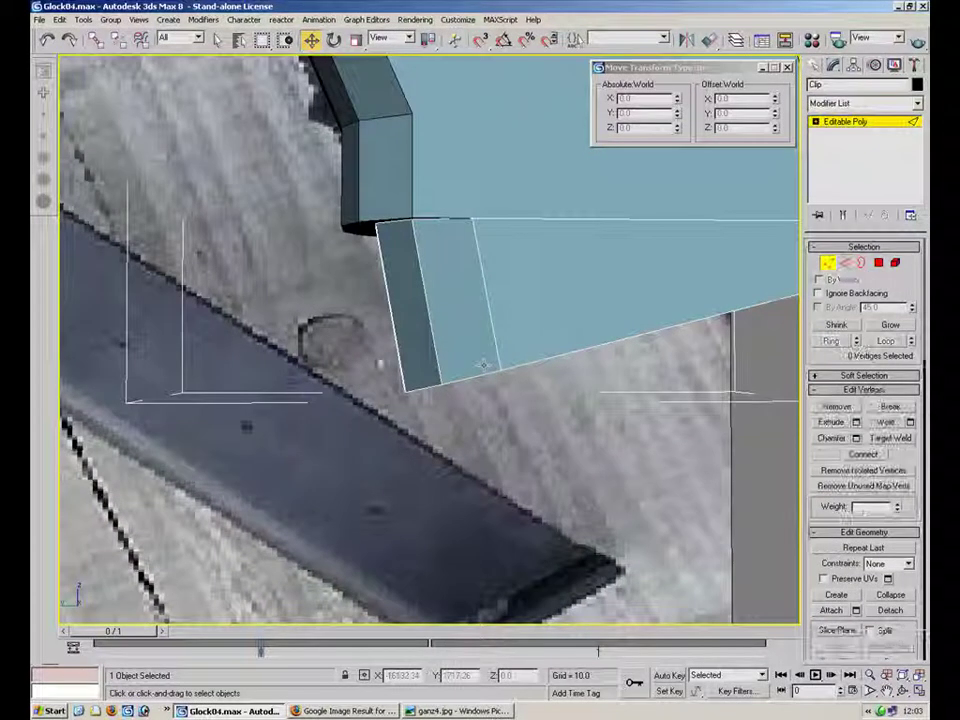
left_click_drag(411, 404, 401, 341)
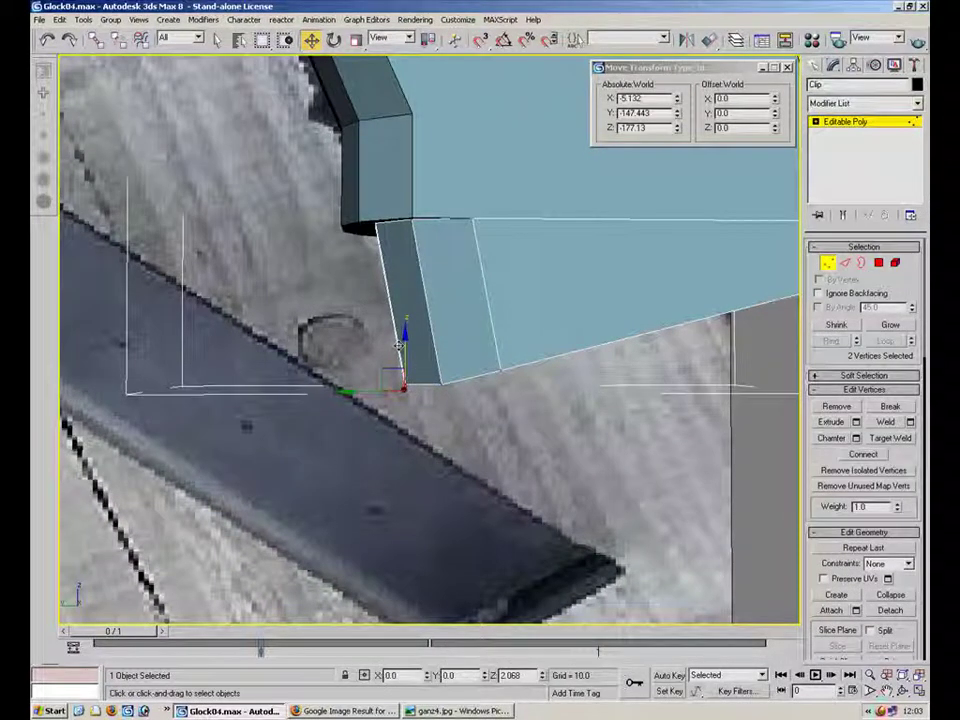
left_click_drag(368, 382, 340, 383)
Set X to 0 on each of the two front inner vertices of the base's bottom face, aligning them with the centre plane.
middle_click_drag(468, 340, 412, 350, "alt")
middle_click_drag(710, 319, 411, 427, "alt")
left_click_drag(411, 427, 416, 413)
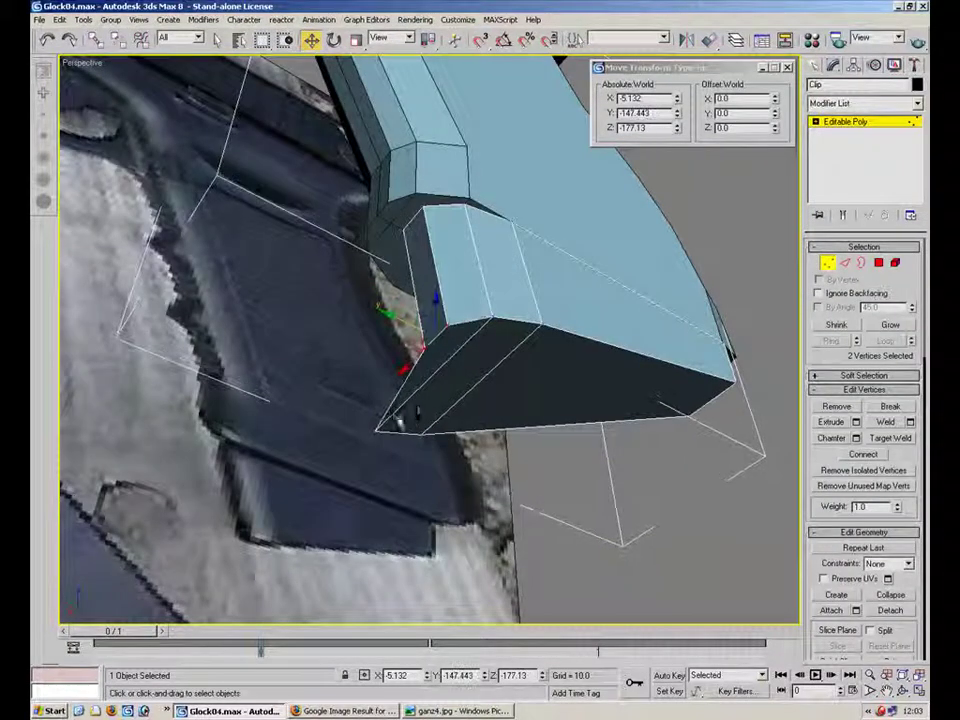
right_click(427, 677)
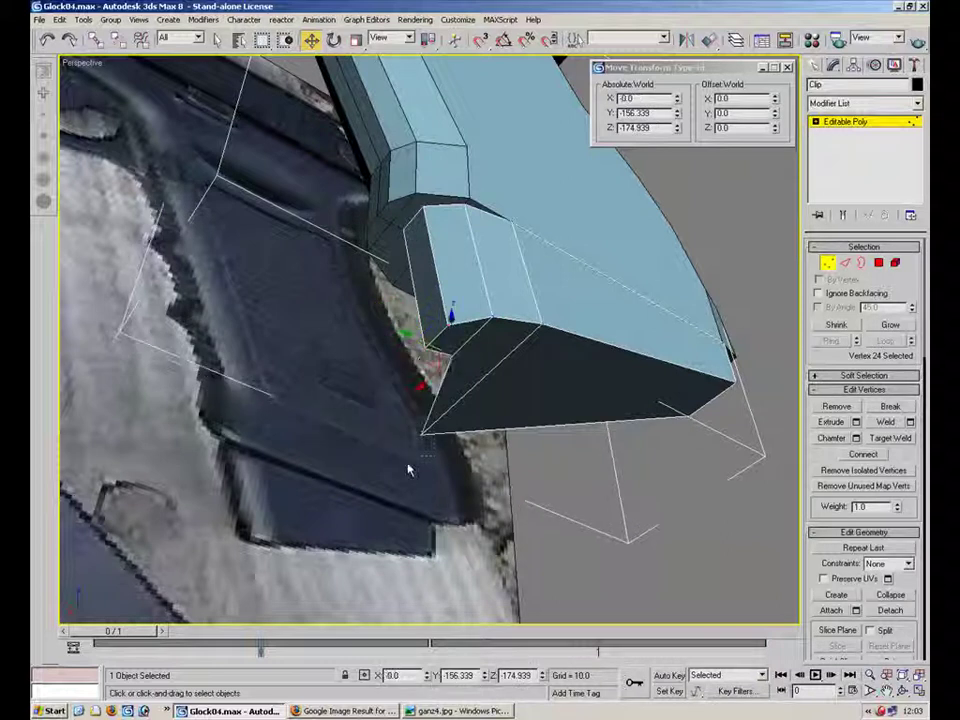
right_click(427, 677)
Finish vertex editing on the clip and hide the Gun object.
middle_click_drag(494, 368, 685, 567, "alt")
middle_click_drag(500, 323, 391, 463, "alt")
scroll(470, 436, "down", 3)
left_click(827, 263)
left_click(727, 324)
left_click(634, 269)
right_click(634, 269)
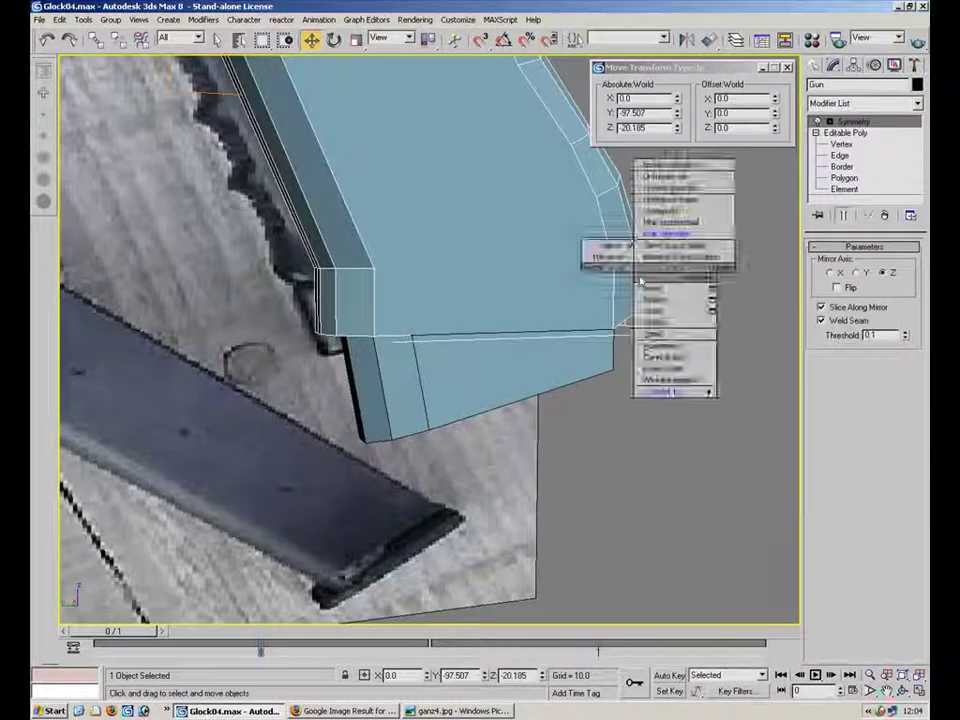
left_click(671, 235)
Try to extend the top side edge of the clip into a new face at its open upper end.
middle_click_drag(597, 243, 424, 362, "alt")
left_click(422, 360)
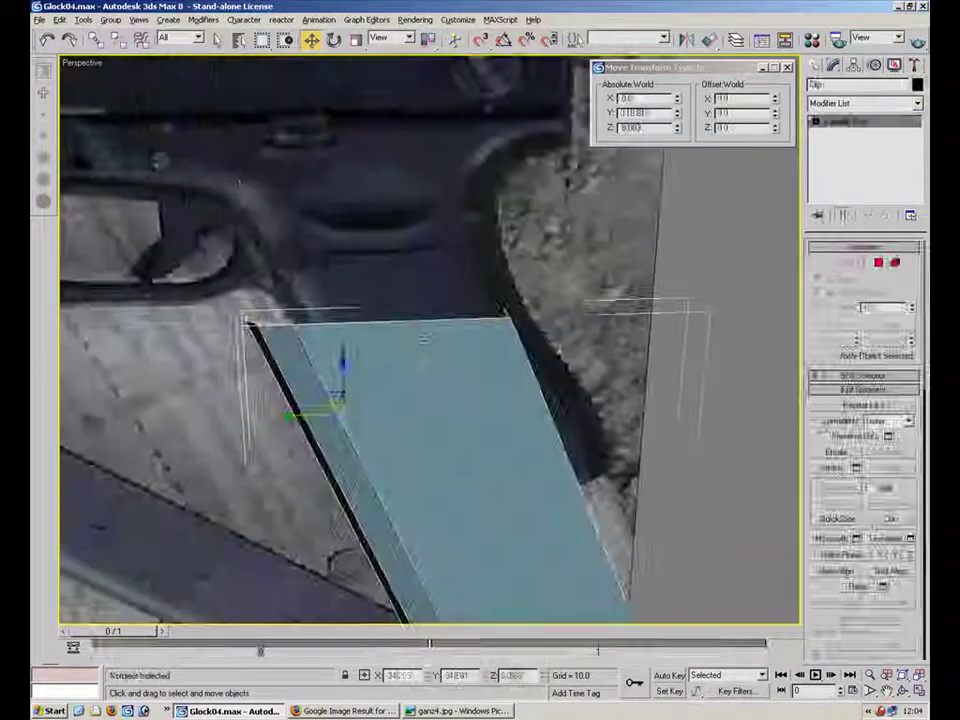
key("2")
left_click(411, 319)
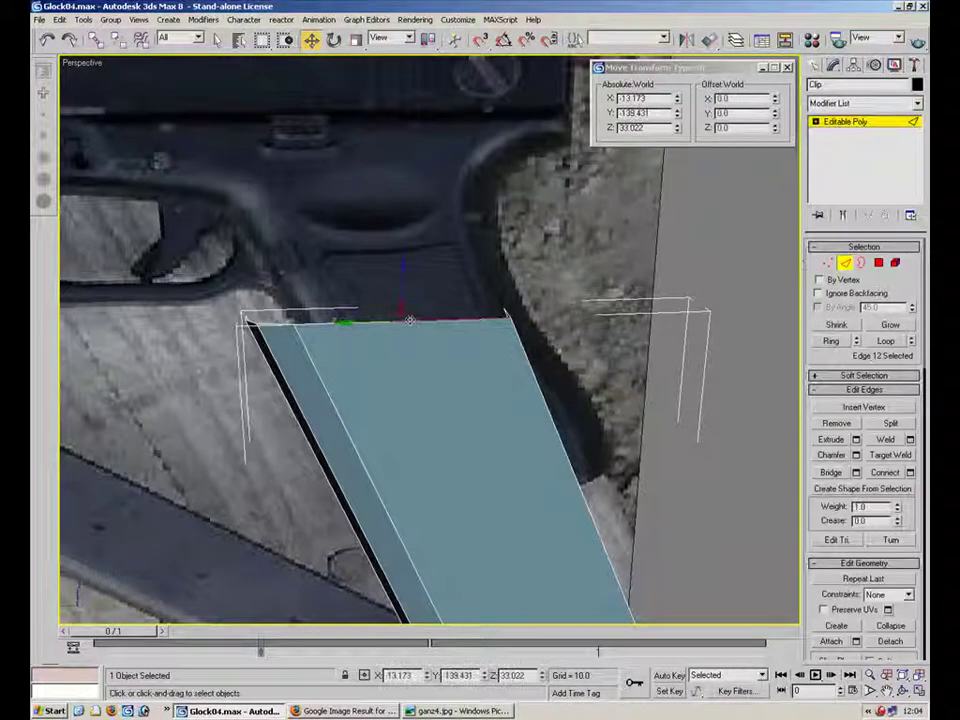
left_click_drag(402, 278, 421, 202, "shift")
middle_click_drag(470, 292, 553, 204, "alt")
left_click_drag(576, 218, 566, 237)
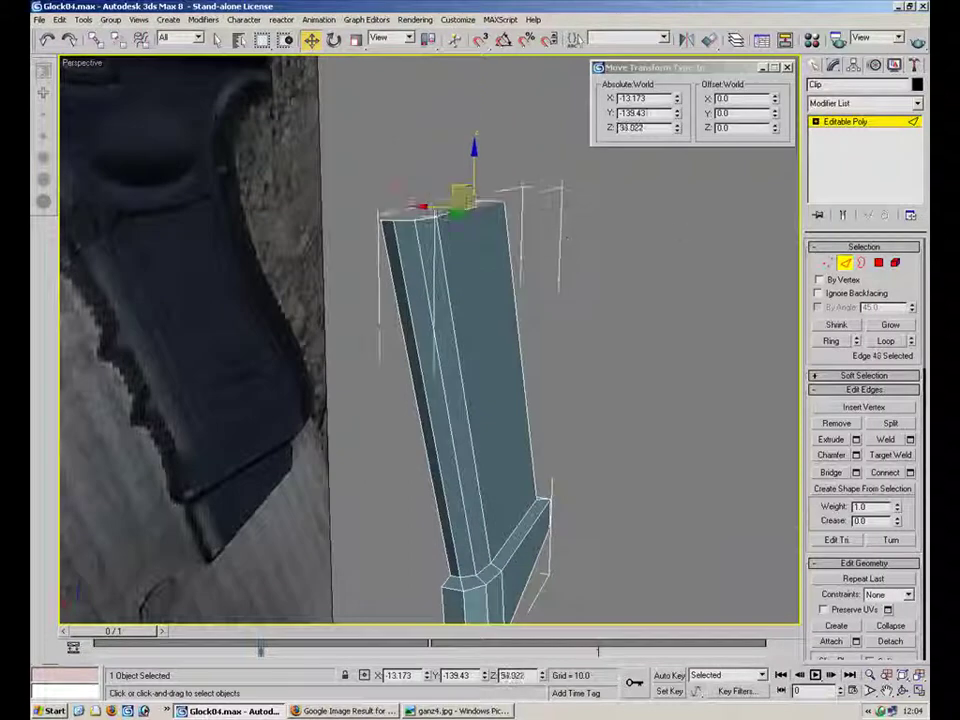
Create a cap polygon across the clip's open top through its upper border vertices.
left_click(878, 263)
middle_click_drag(510, 361, 460, 353, "alt")
left_click_drag(483, 365, 489, 368)
middle_click_drag(494, 369, 580, 385, "alt")
mouse_move(627, 325)
middle_mouse_down("alt")
mouse_move(484, 291)
mouse_move(450, 294)
mouse_move(628, 303)
middle_mouse_up("alt")
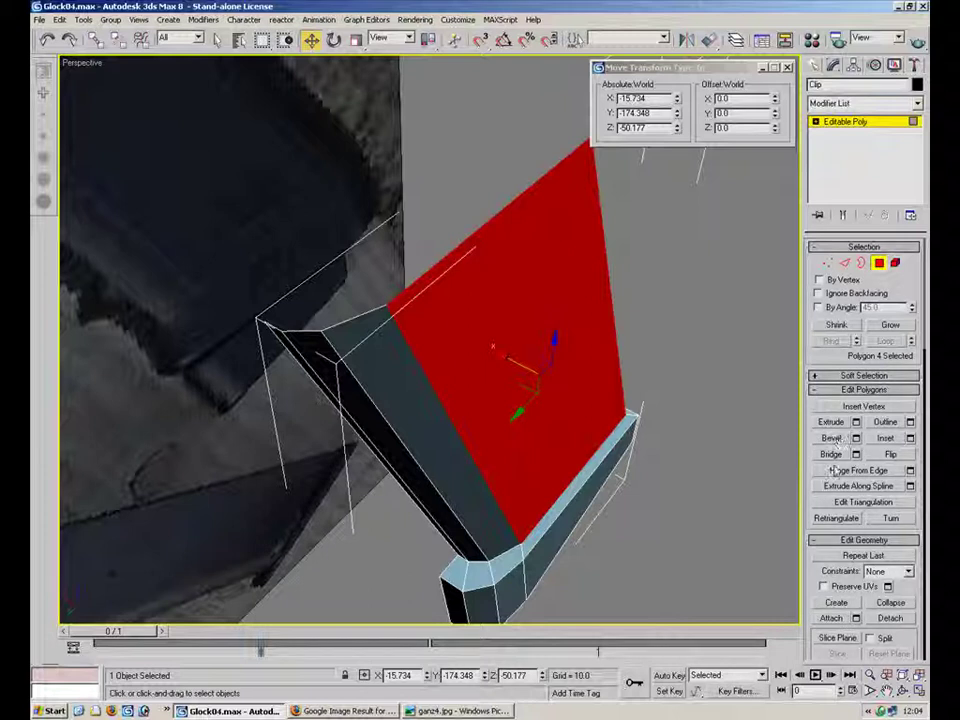
left_click(837, 603)
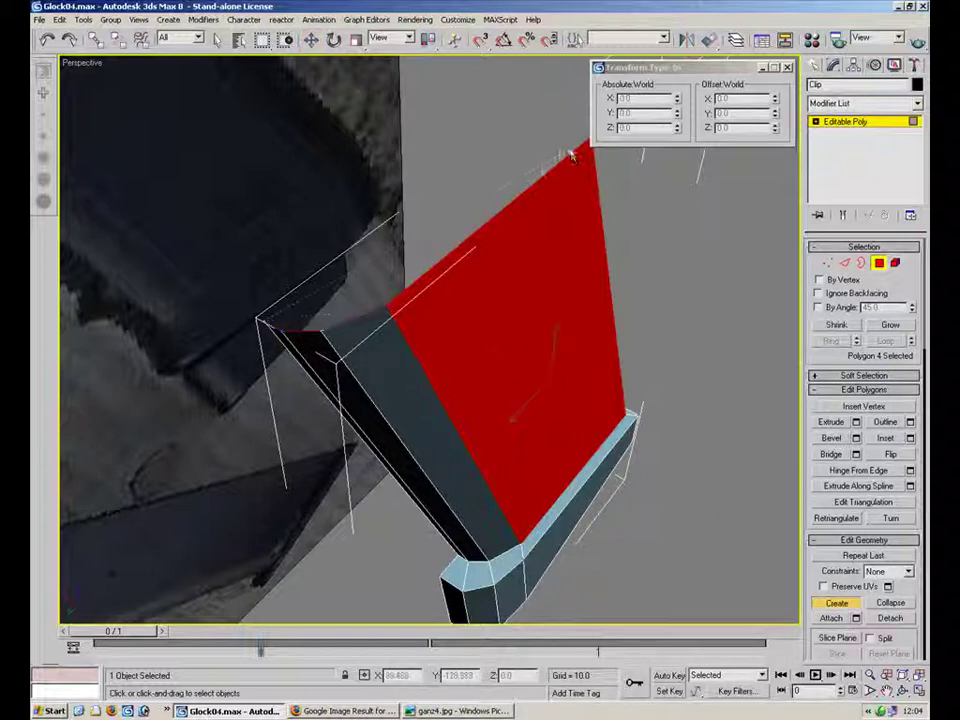
double_click(535, 116)
left_click(878, 264)
left_click(667, 440)
Center the Clip's pivot to the object and set the pivot's X position to 0.
middle_click_drag(667, 440, 692, 446, "alt")
scroll(536, 392, "down", 5)
left_click(533, 385)
middle_click_drag(531, 369, 574, 349, "alt")
left_click(872, 66)
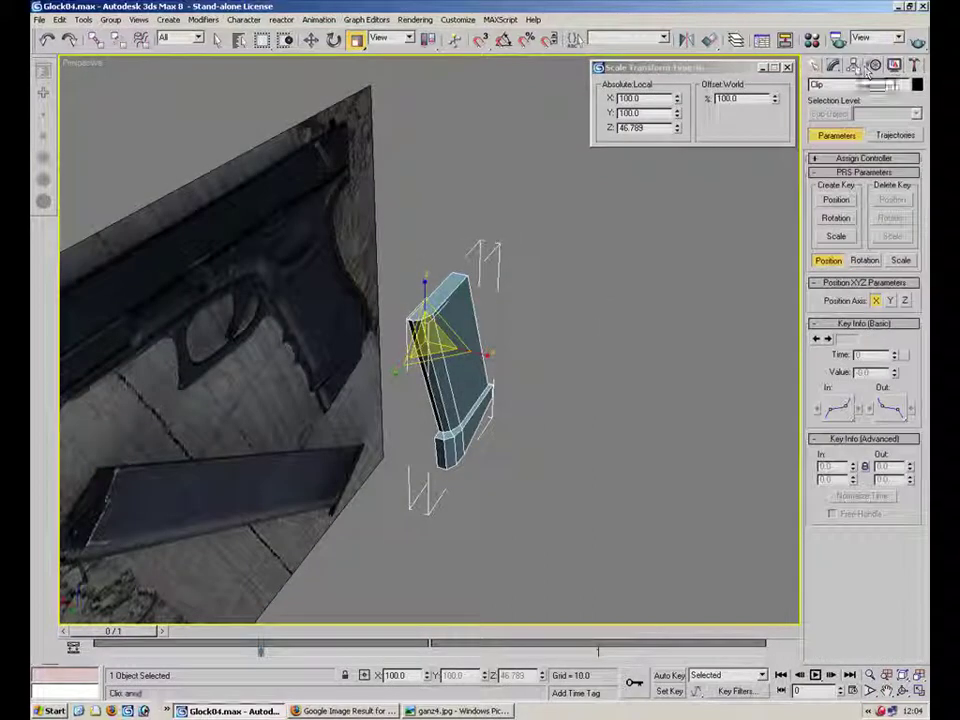
left_click(853, 65)
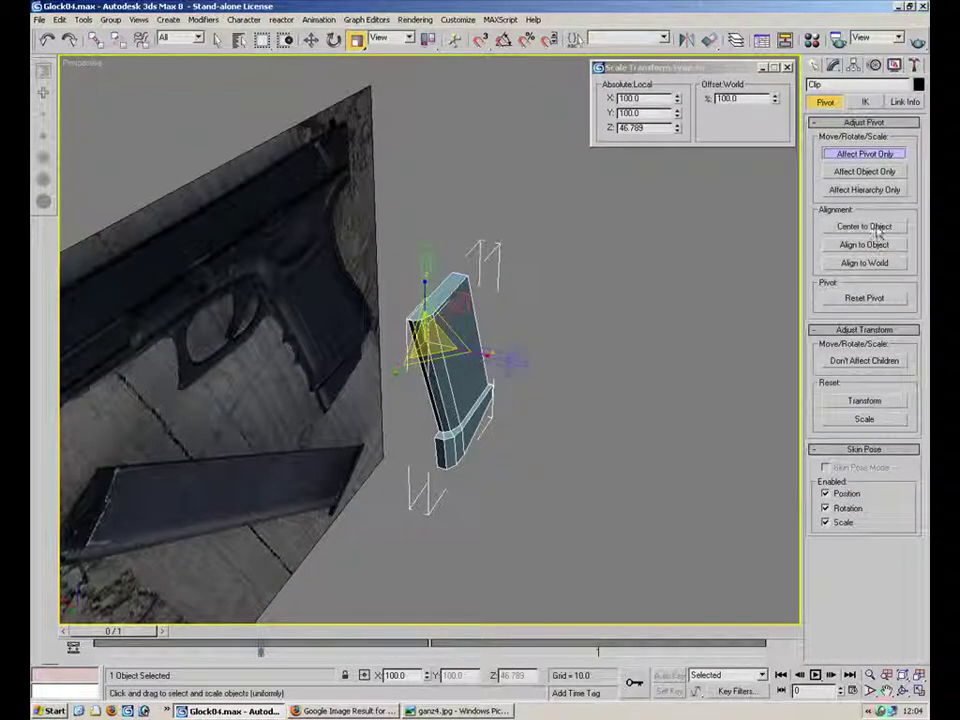
left_click(877, 228)
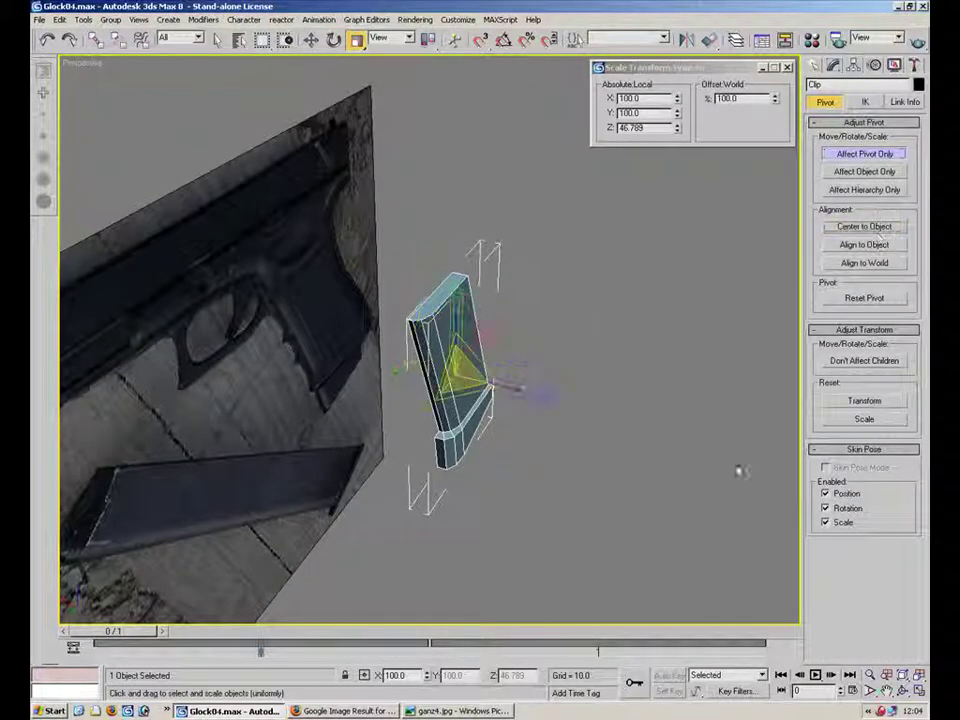
left_click(311, 41)
right_click(427, 678)
Add a Symmetry modifier to the Clip with Z as the mirror axis.
middle_click_drag(516, 557, 561, 351, "alt")
scroll(561, 351, "up", 3)
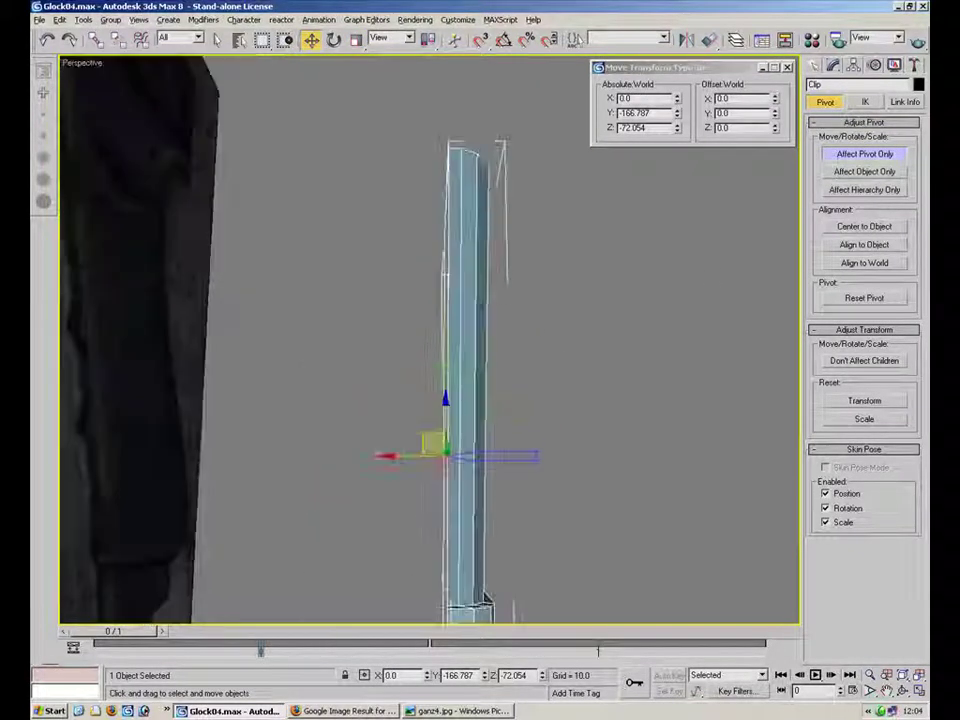
left_click(834, 66)
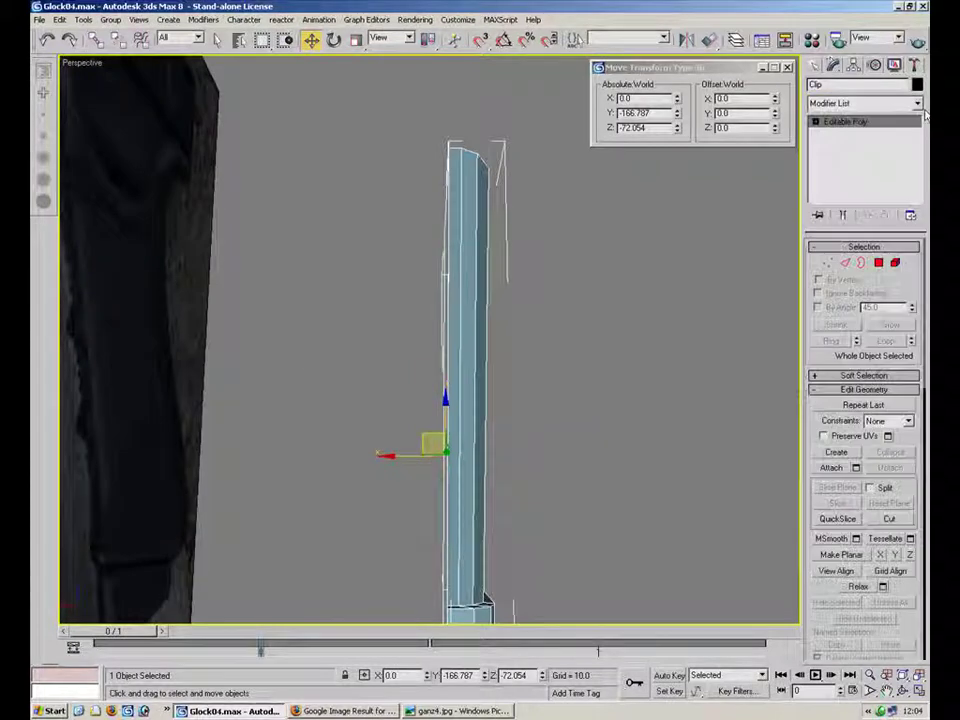
left_click(919, 104)
scroll(870, 500, "down", 15)
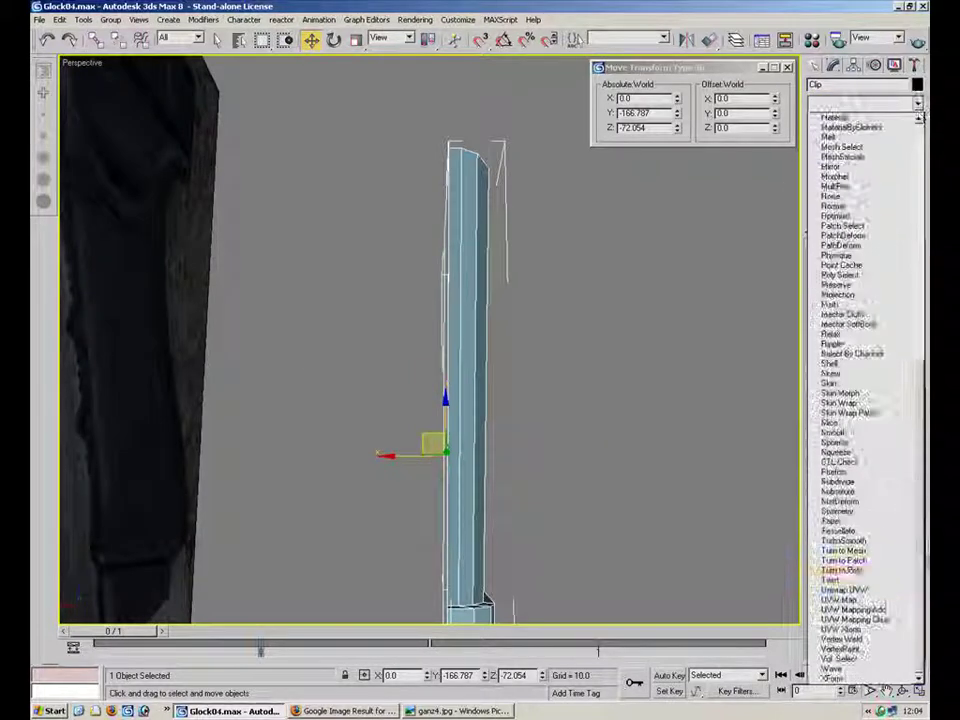
left_click(848, 512)
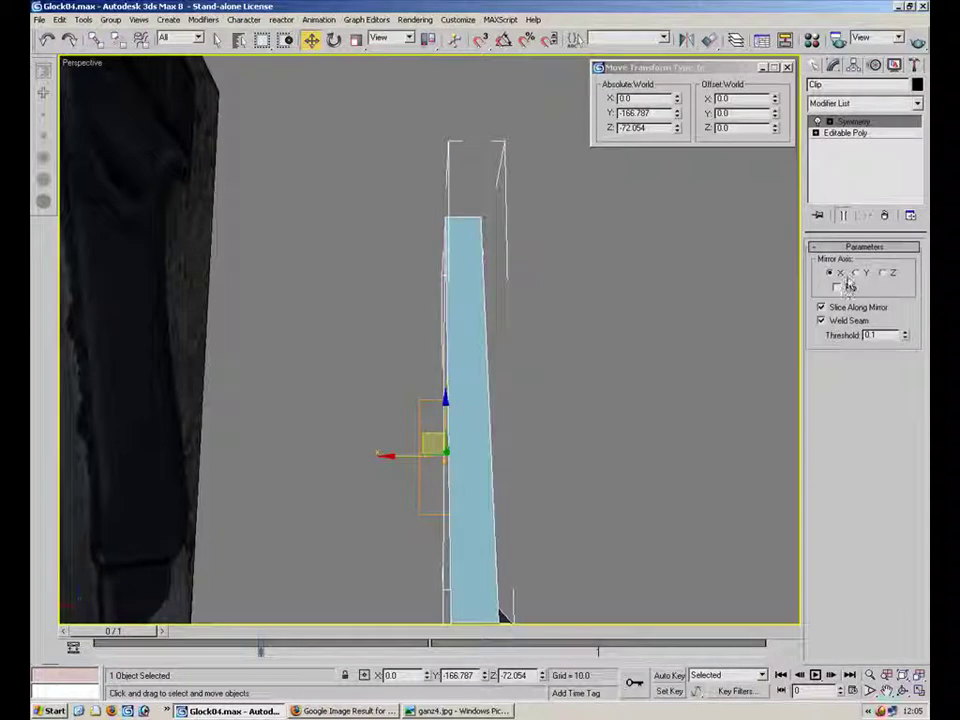
left_click(884, 276)
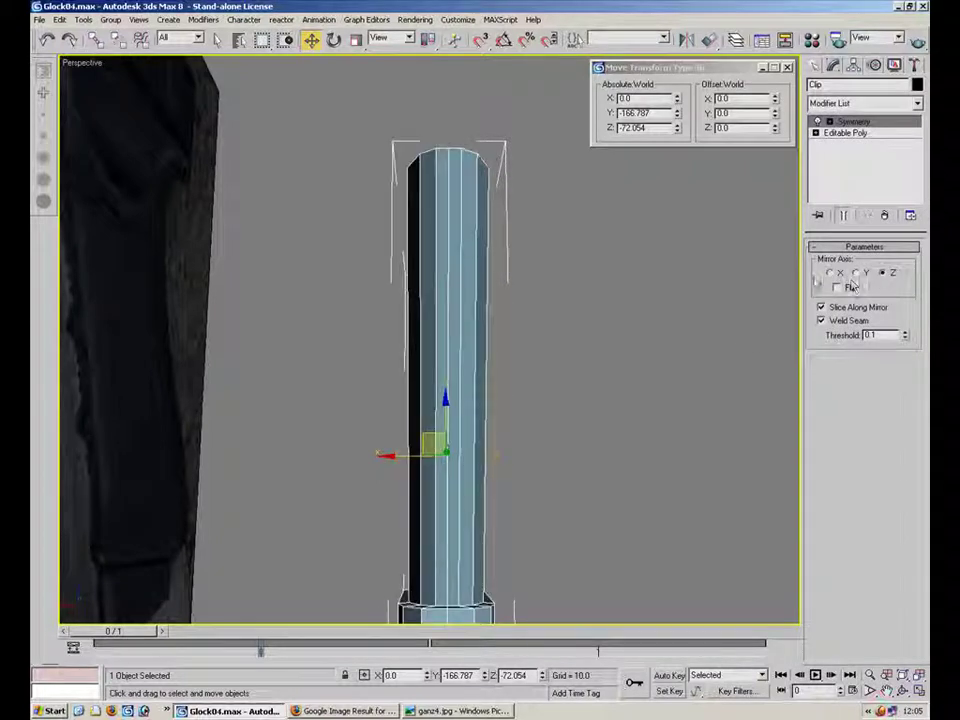
left_click(642, 404)
Examine the mirrored clip's base from below and inspect its Editable Poly edges.
middle_click_drag(624, 390, 589, 31, "alt")
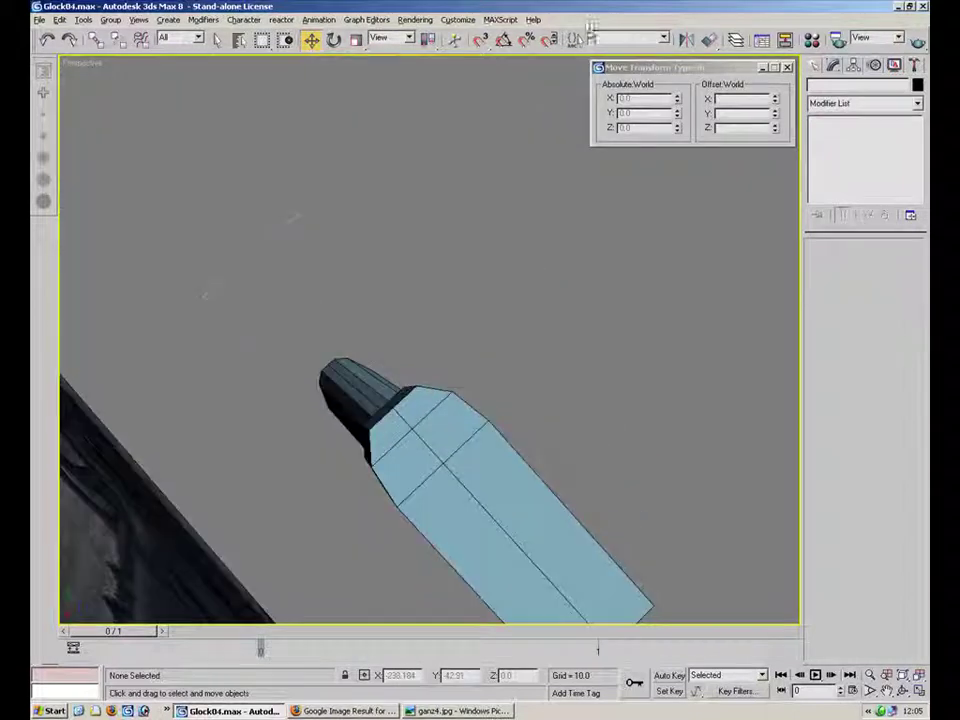
left_click(427, 412)
left_click(823, 137)
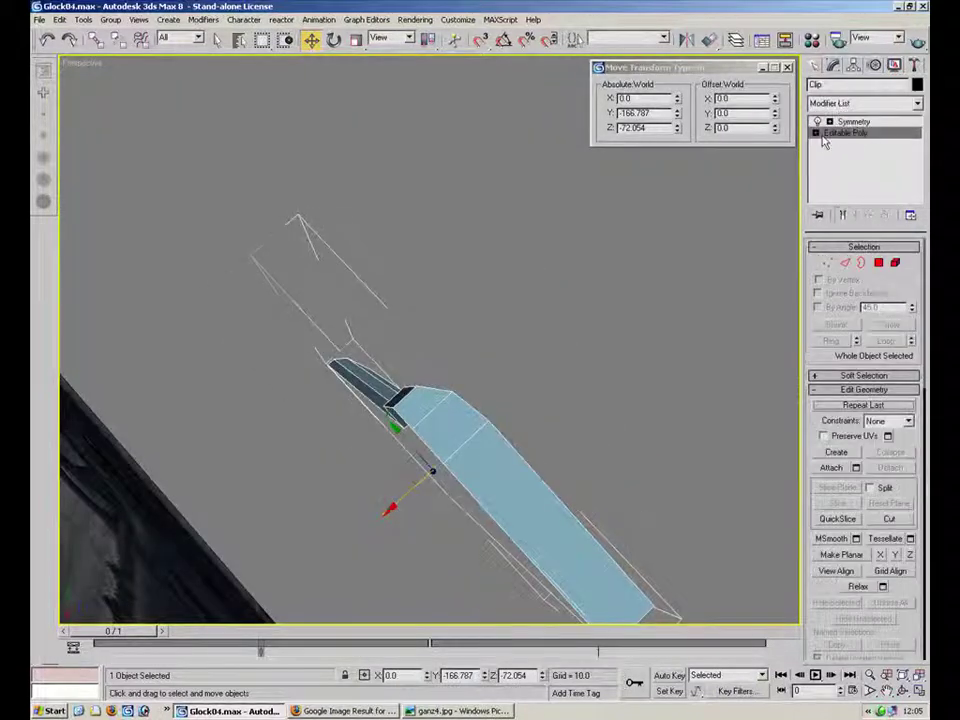
left_click(846, 263)
middle_click_drag(374, 446, 420, 470, "alt")
left_click(409, 364)
middle_click_drag(409, 364, 365, 398, "alt")
scroll(365, 398, "up", 3)
mouse_move(476, 366)
middle_mouse_down("alt")
mouse_move(470, 400)
mouse_move(480, 420)
mouse_move(538, 481)
mouse_move(527, 376)
mouse_move(604, 317)
mouse_move(499, 251)
mouse_move(490, 370)
middle_mouse_up("alt")
left_click(846, 263)
left_click(670, 297)
Unhide all objects to show the gun around the clip again.
scroll(499, 251, "down", 5)
right_click(642, 349)
left_click(668, 287)
middle_click_drag(660, 283, 525, 362, "alt")
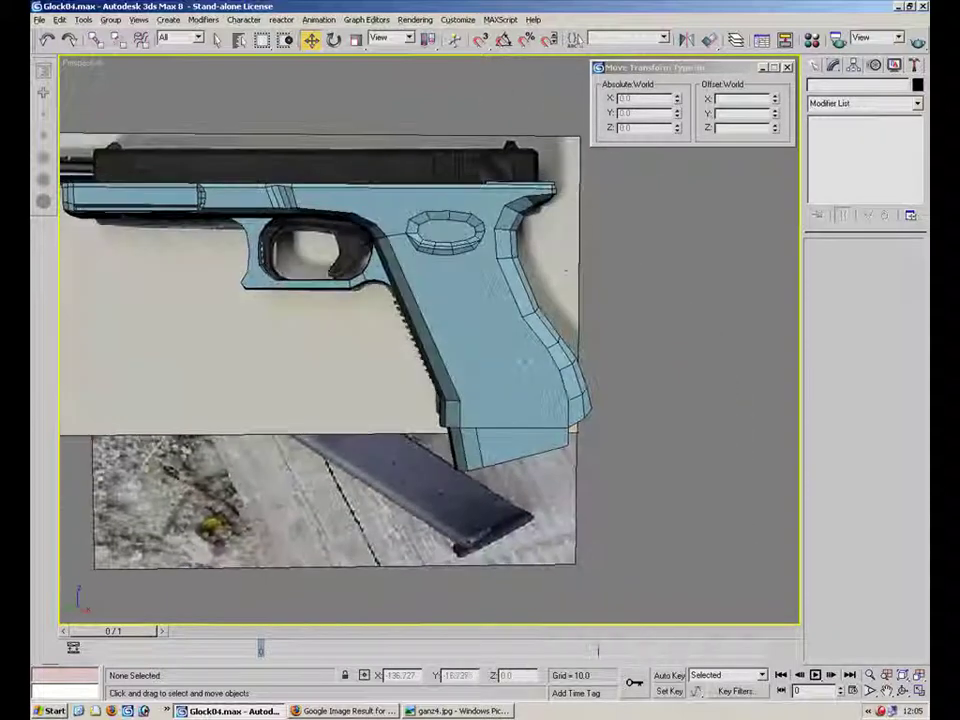
Try sliding the Clip within the grip and undo the move.
left_click(523, 363)
left_click_drag(459, 351, 514, 360)
key("ctrl+z")
mouse_move(456, 343)
left_mouse_down()
mouse_move(525, 514)
mouse_move(493, 336)
mouse_move(476, 349)
mouse_move(501, 388)
mouse_move(463, 341)
left_mouse_up()
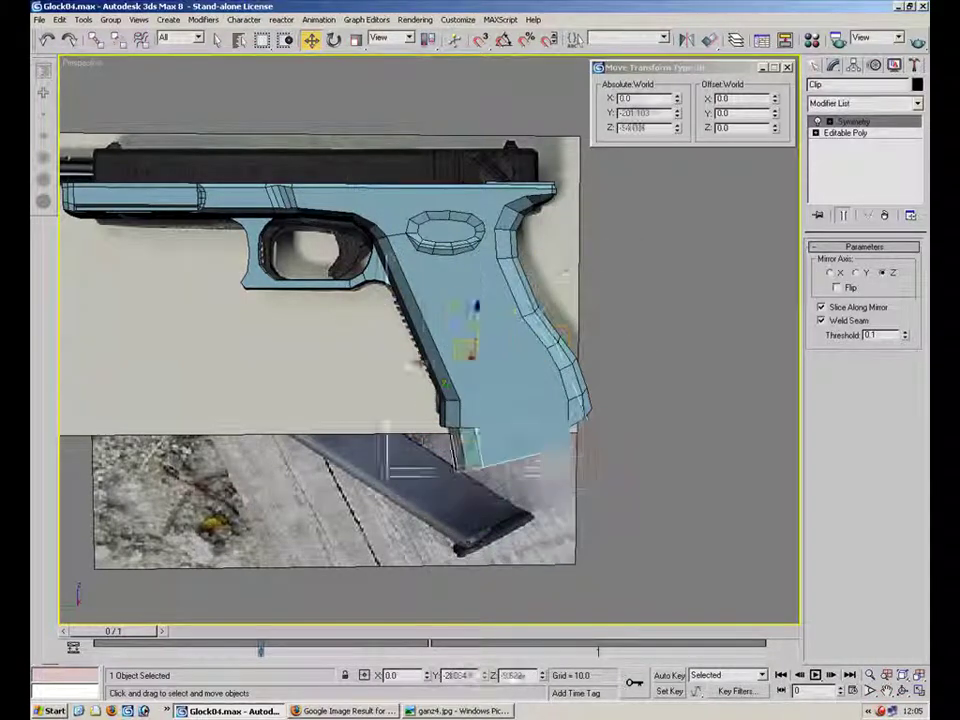
left_click(618, 308)
middle_click_drag(405, 285, 503, 333, "alt")
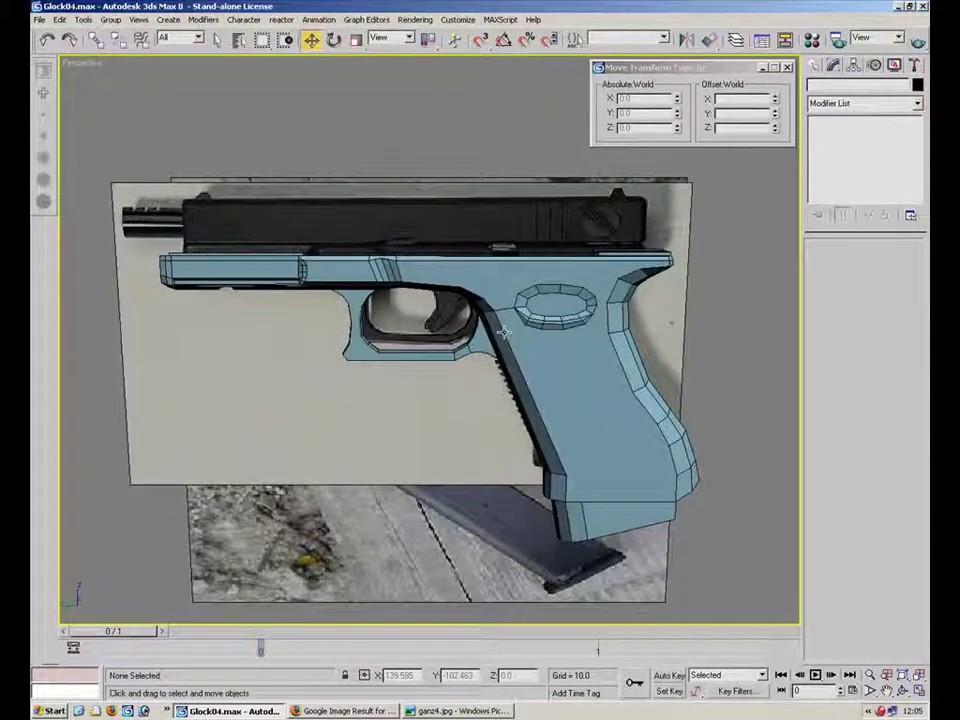